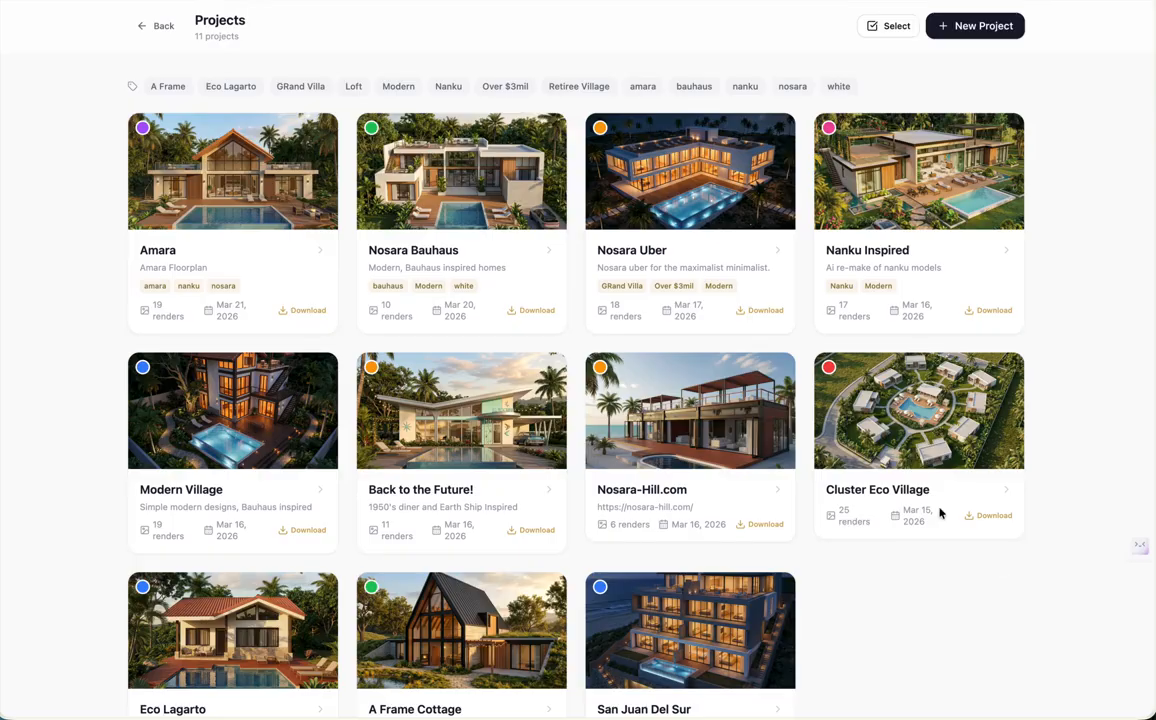
- Open the Amara project and examine its contemporary gable render and its arched-entrance render at full size
left_click(234, 196)
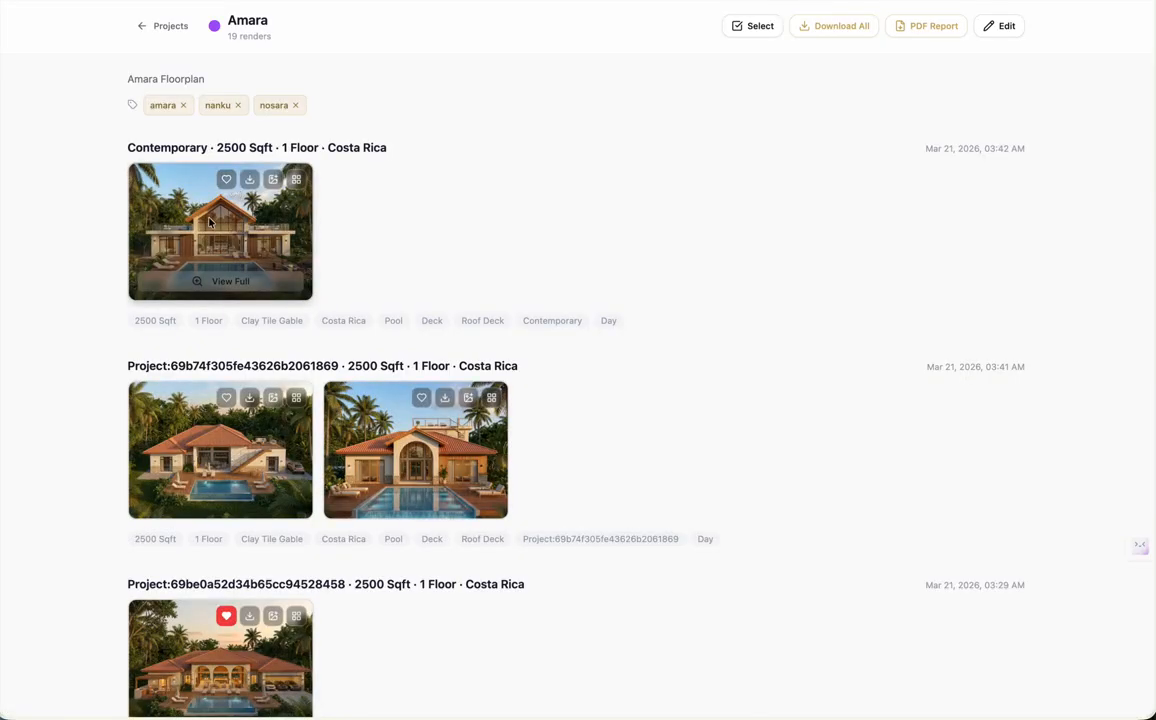
left_click(226, 281)
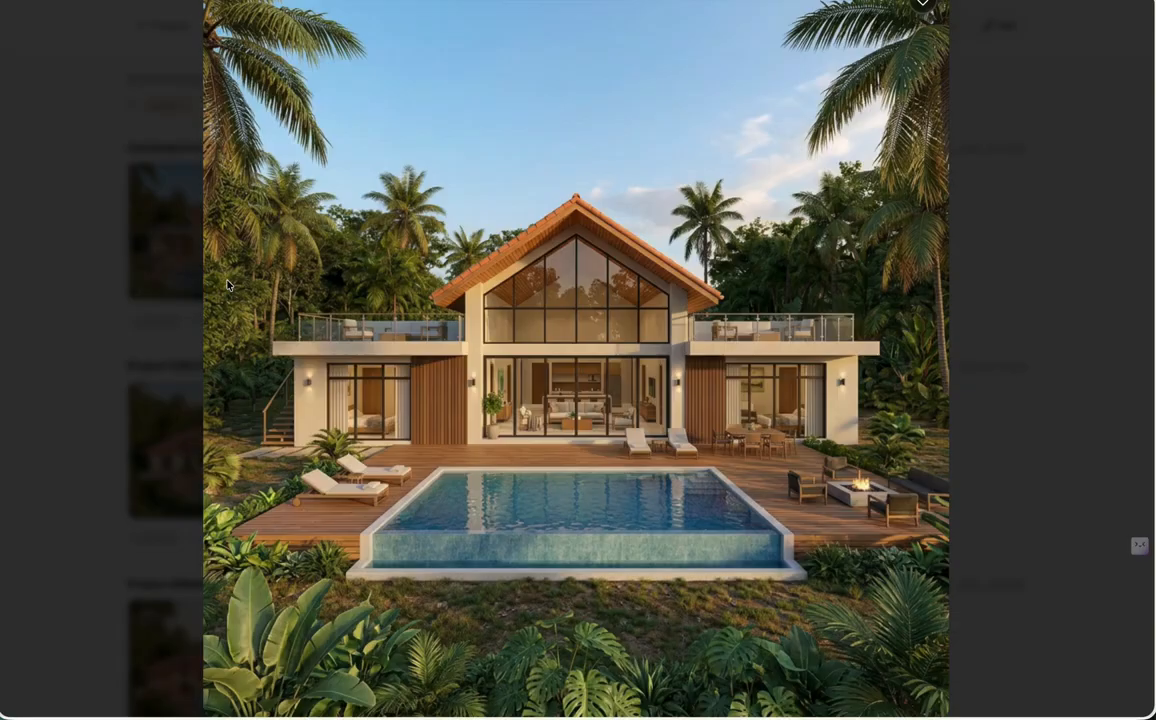
key("Escape")
left_click(423, 500)
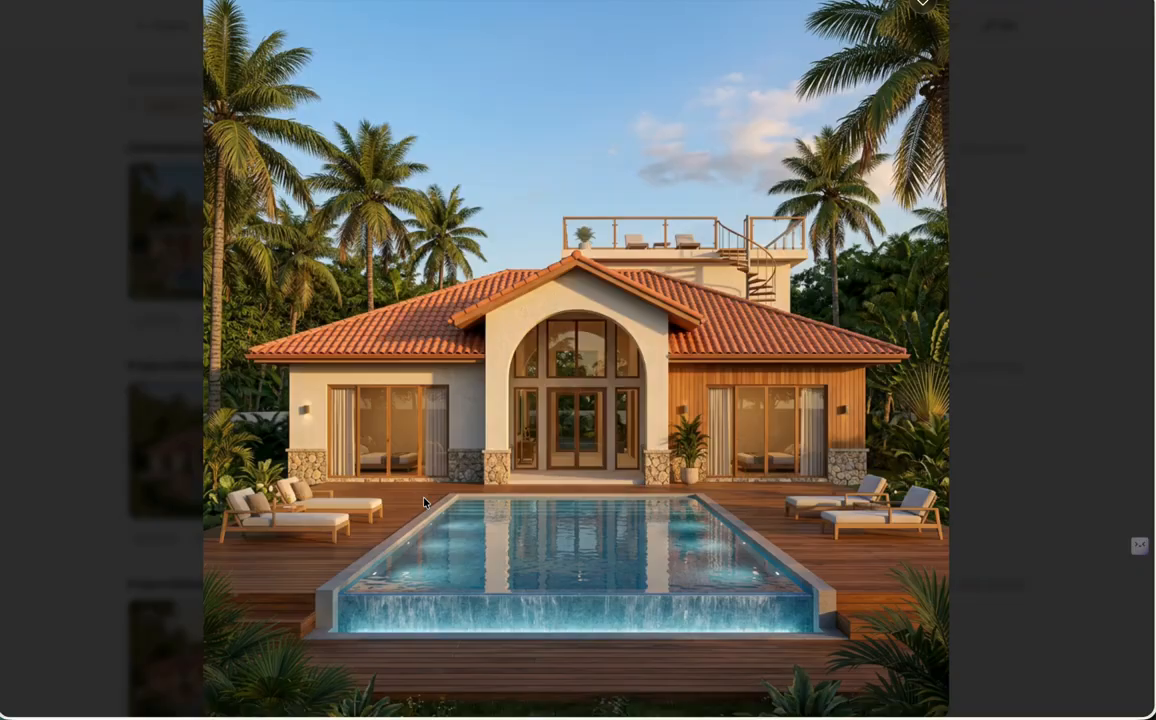
left_click(158, 116)
left_click(169, 34)
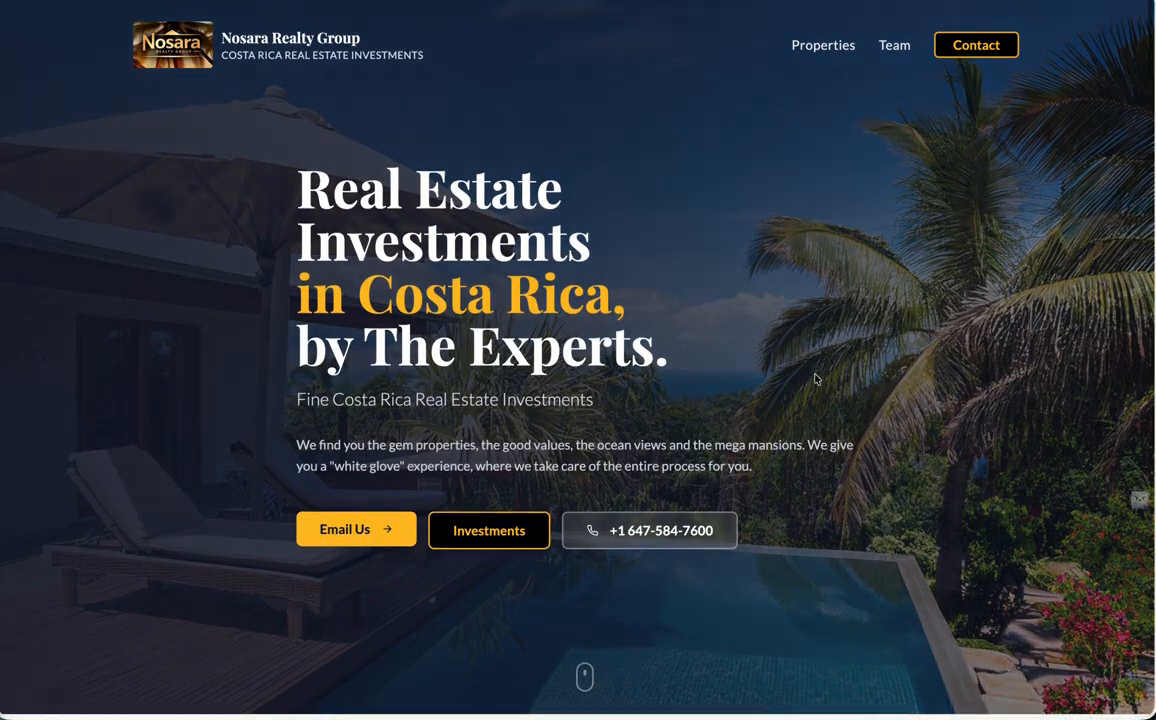
- Look through the Nosara Realty Group homepage, from the investment properties and 2026 House Catalog to the team section
scroll(815, 378, "down", 4)
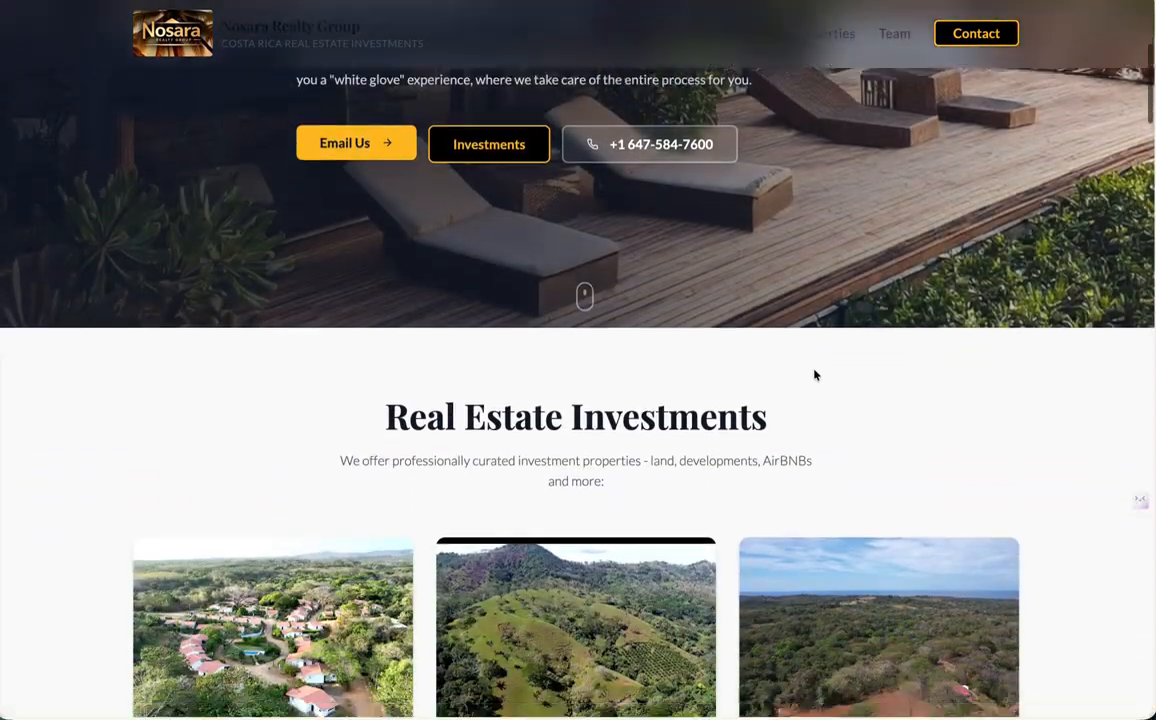
scroll(815, 375, "down", 3)
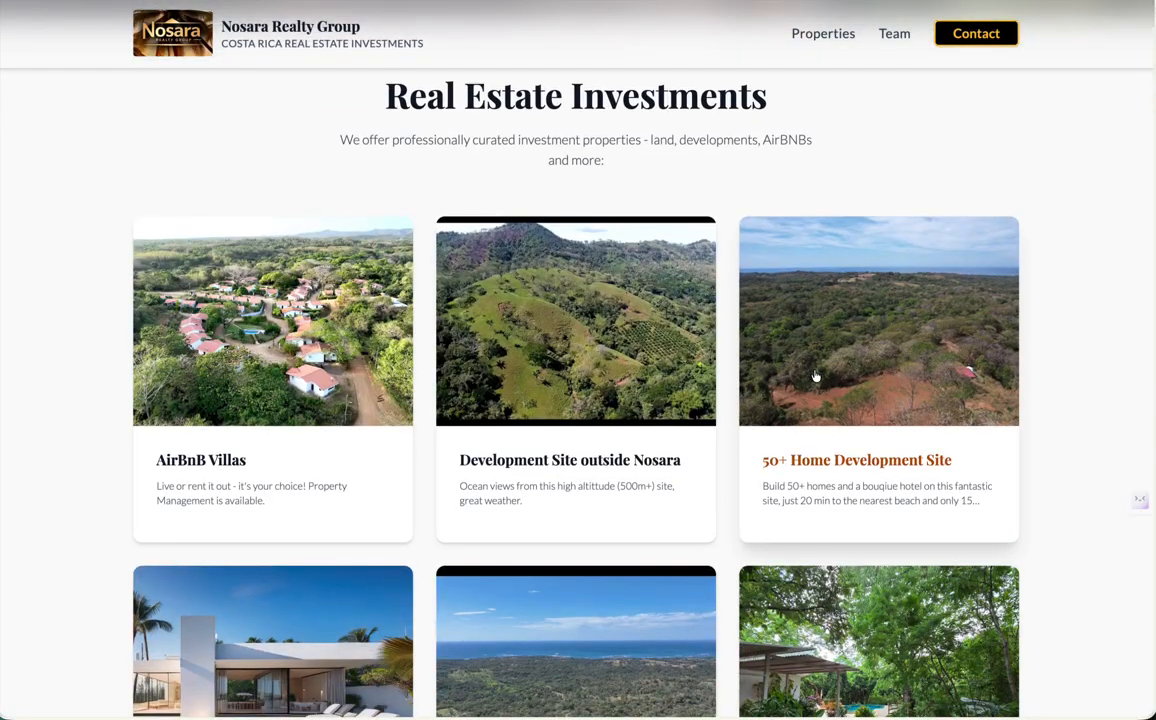
scroll(815, 375, "down", 6)
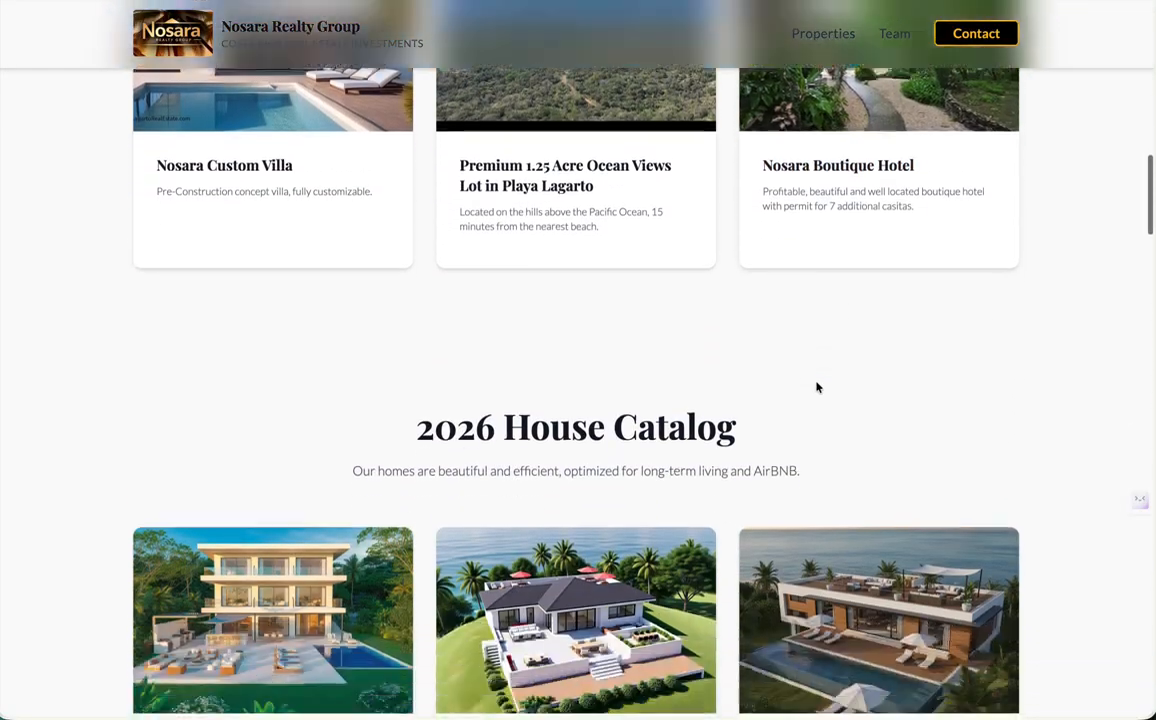
scroll(815, 387, "down", 7)
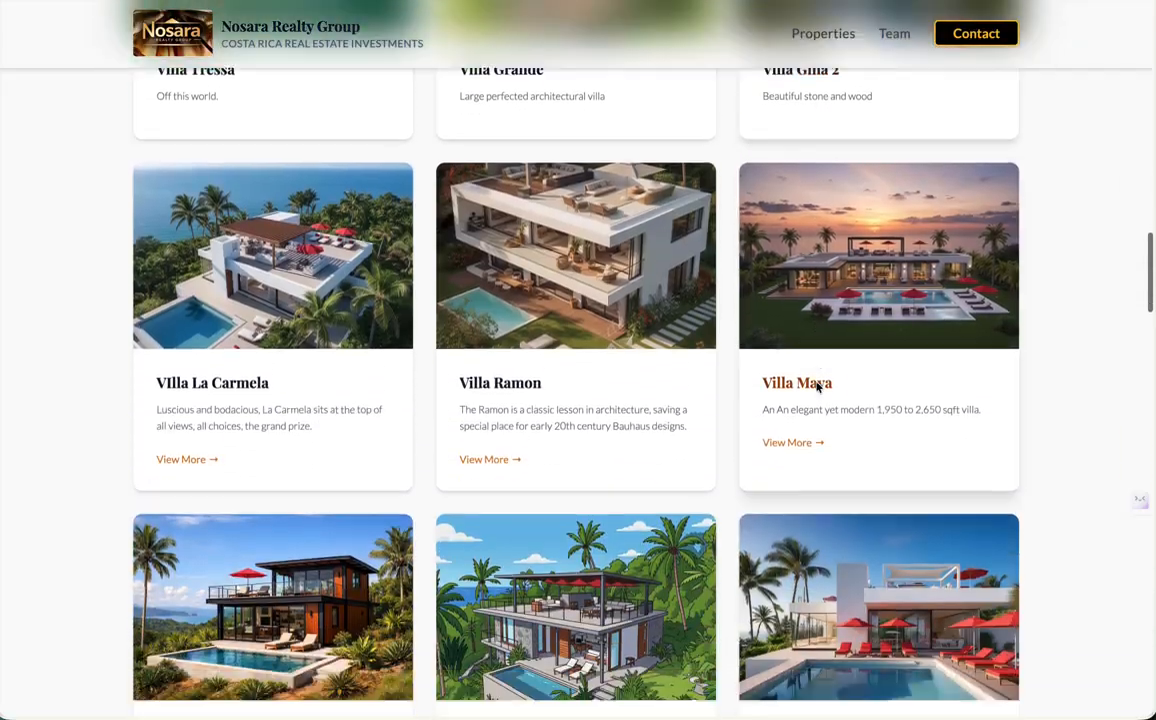
scroll(818, 387, "down", 10)
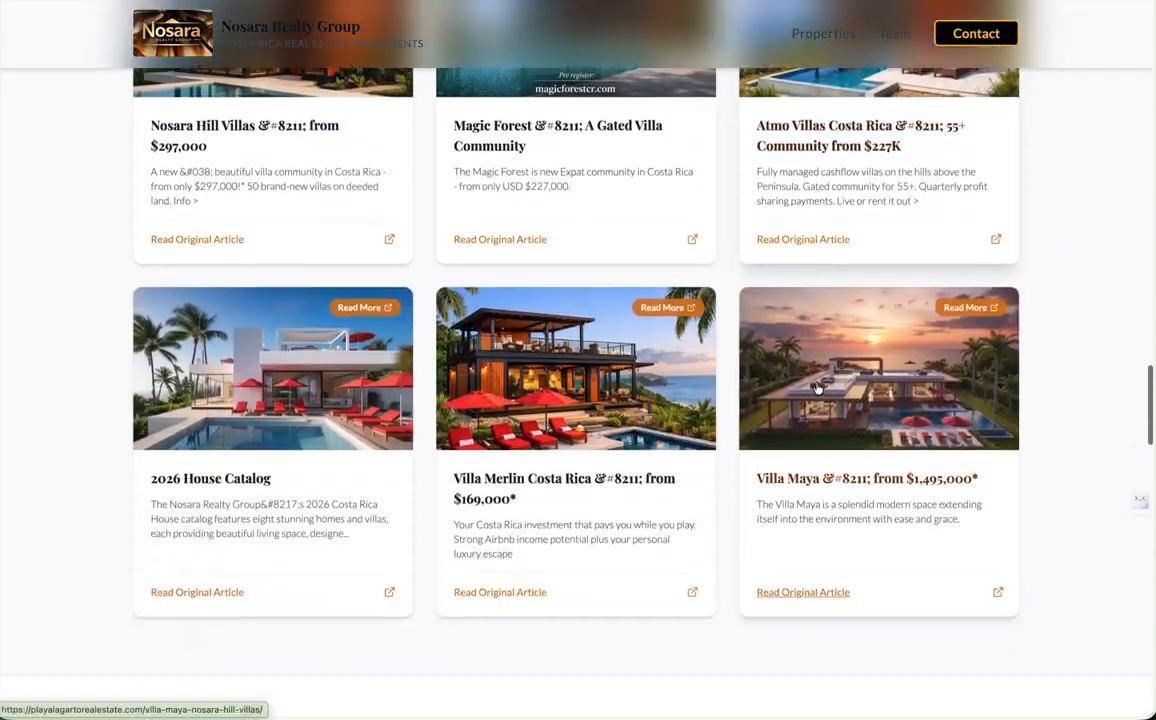
scroll(818, 387, "down", 14)
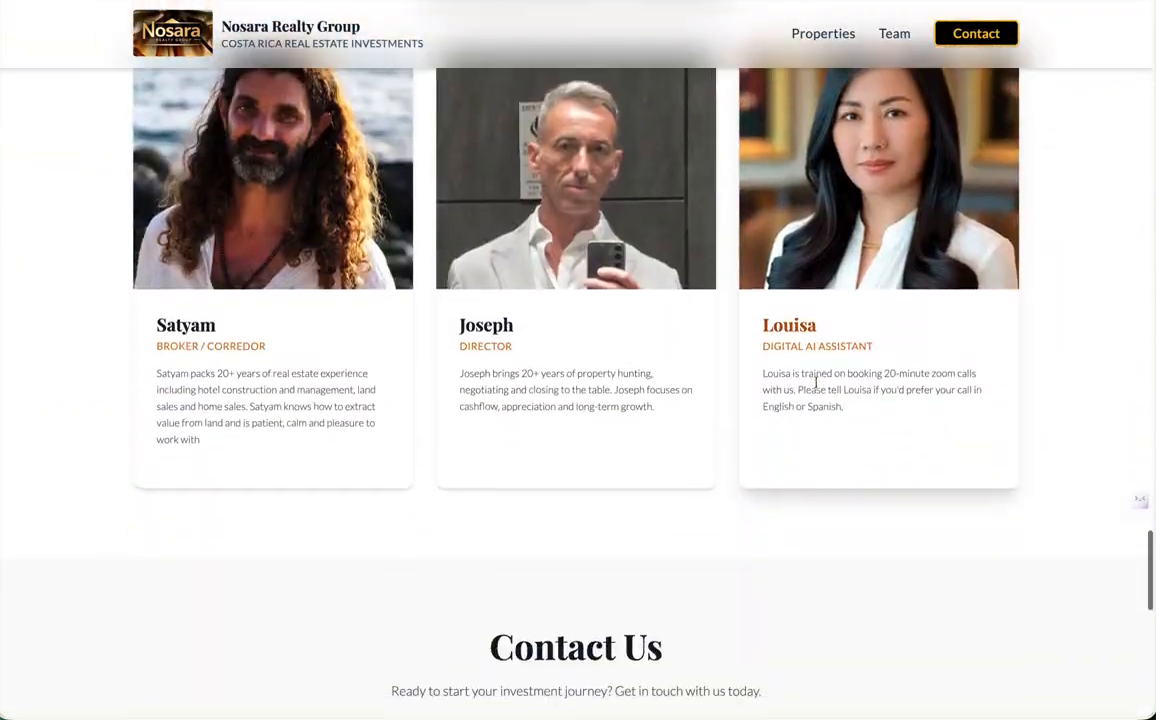
scroll(816, 385, "up", 20)
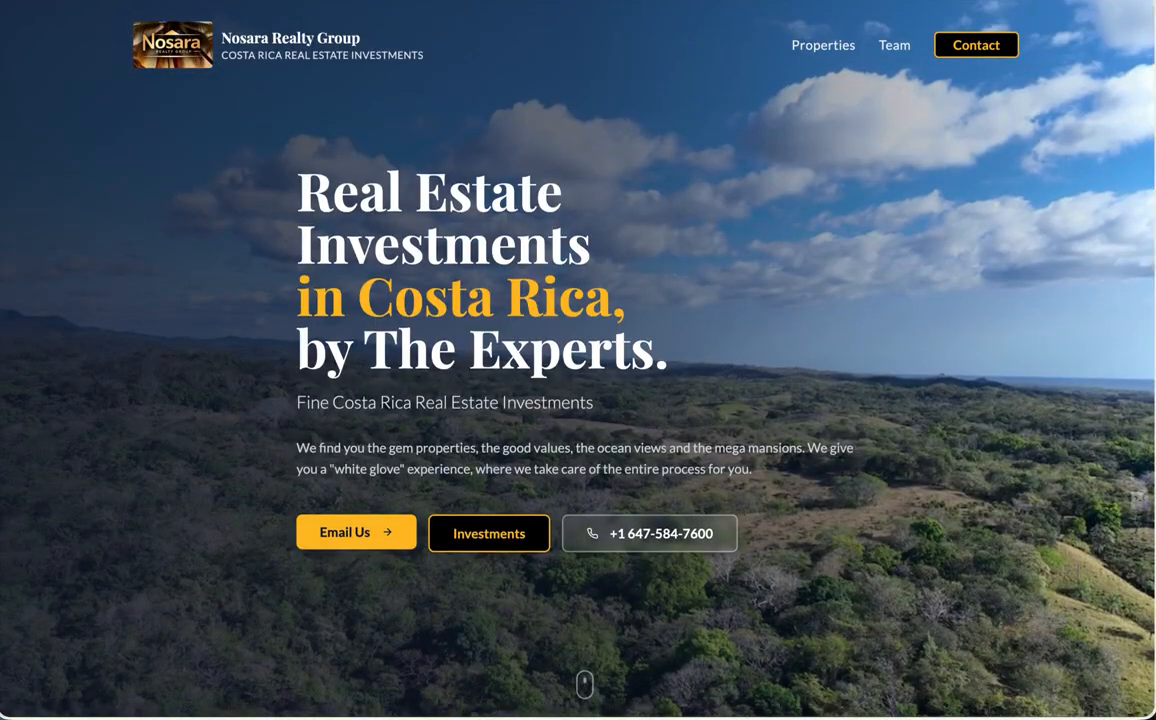
- Switch to the KMG Digital site and look through its Creations & Transformations project portfolio
left_click(490, 1)
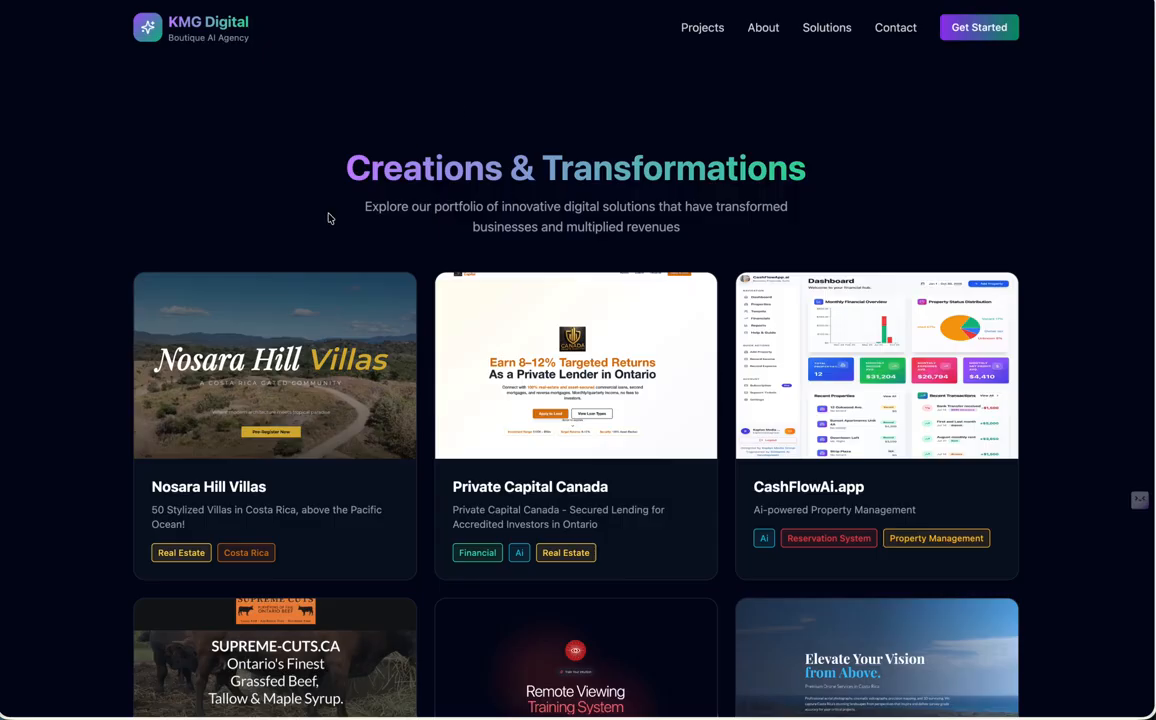
scroll(1065, 319, "down", 2)
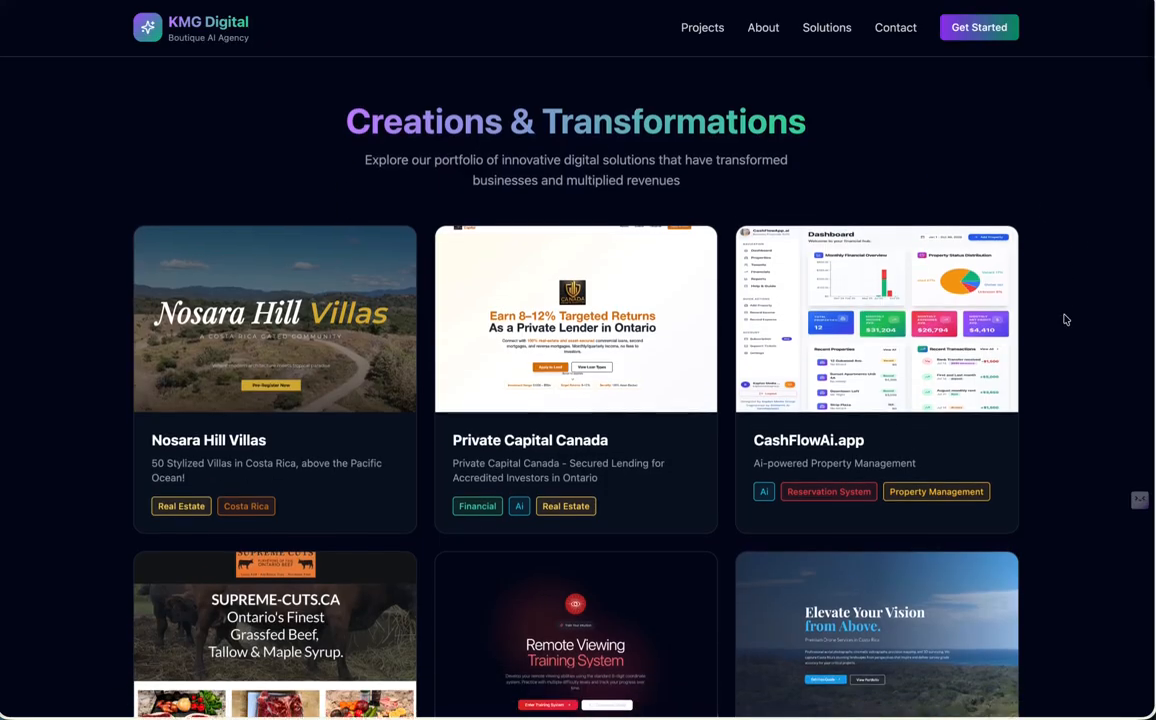
scroll(1065, 319, "up", 2)
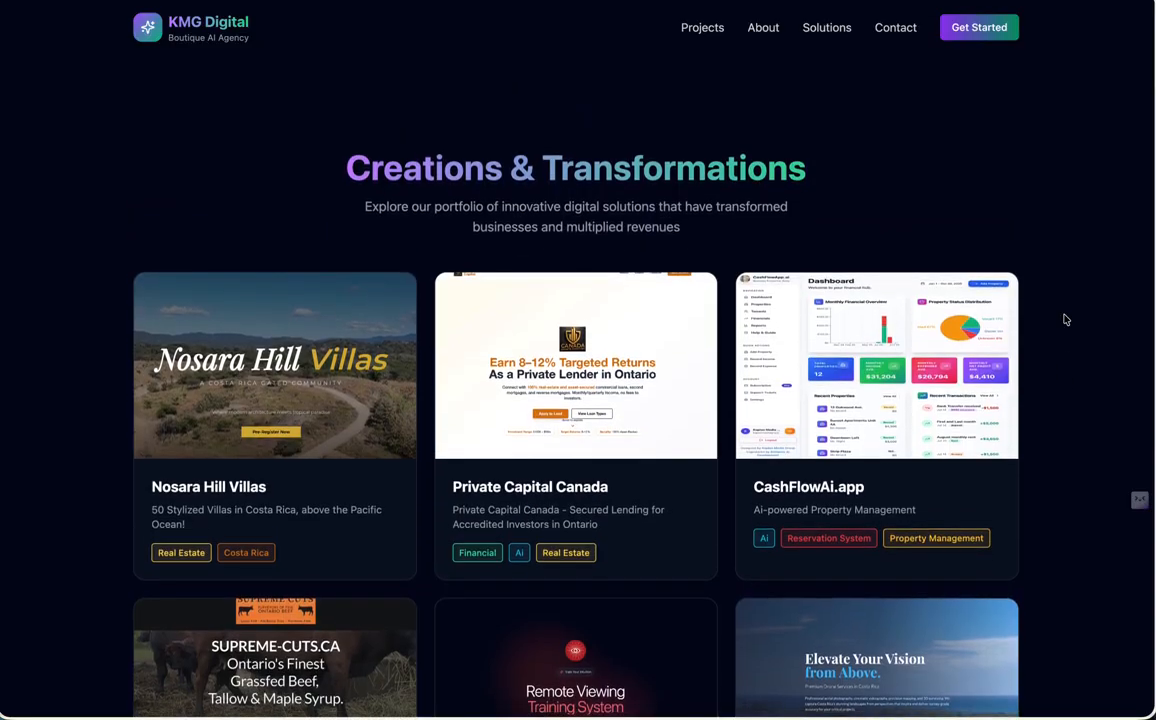
scroll(1065, 319, "down", 9)
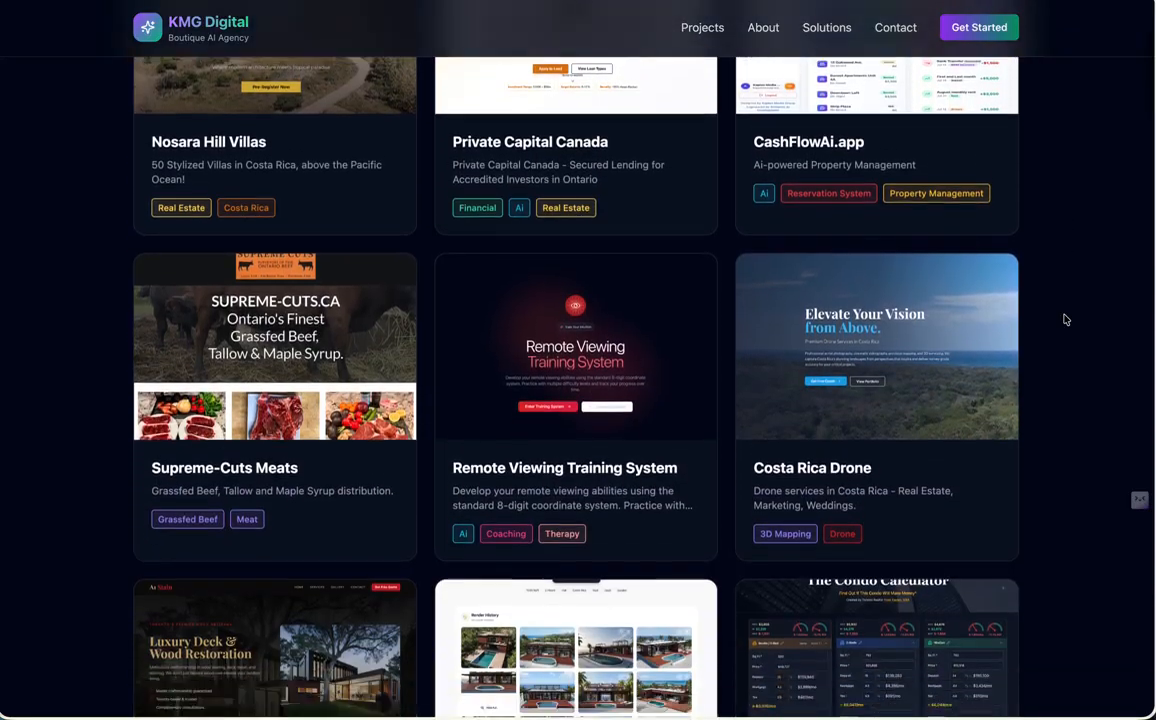
scroll(1065, 319, "down", 8)
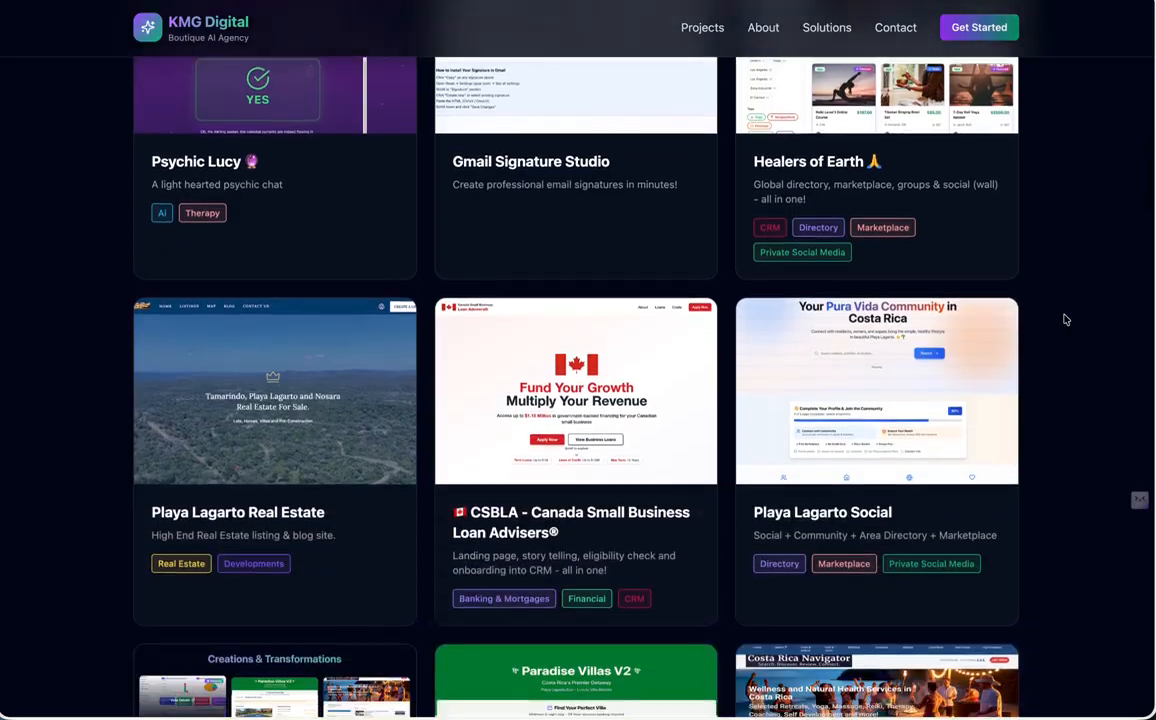
scroll(1065, 319, "down", 5)
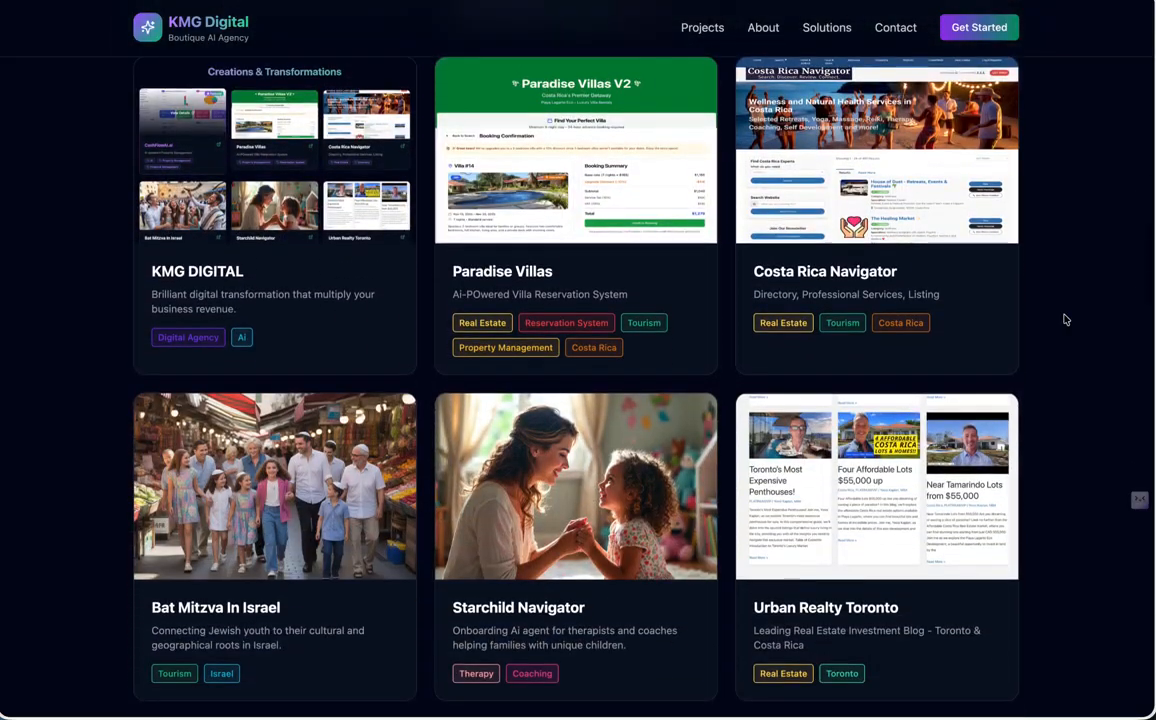
scroll(1065, 319, "down", 6)
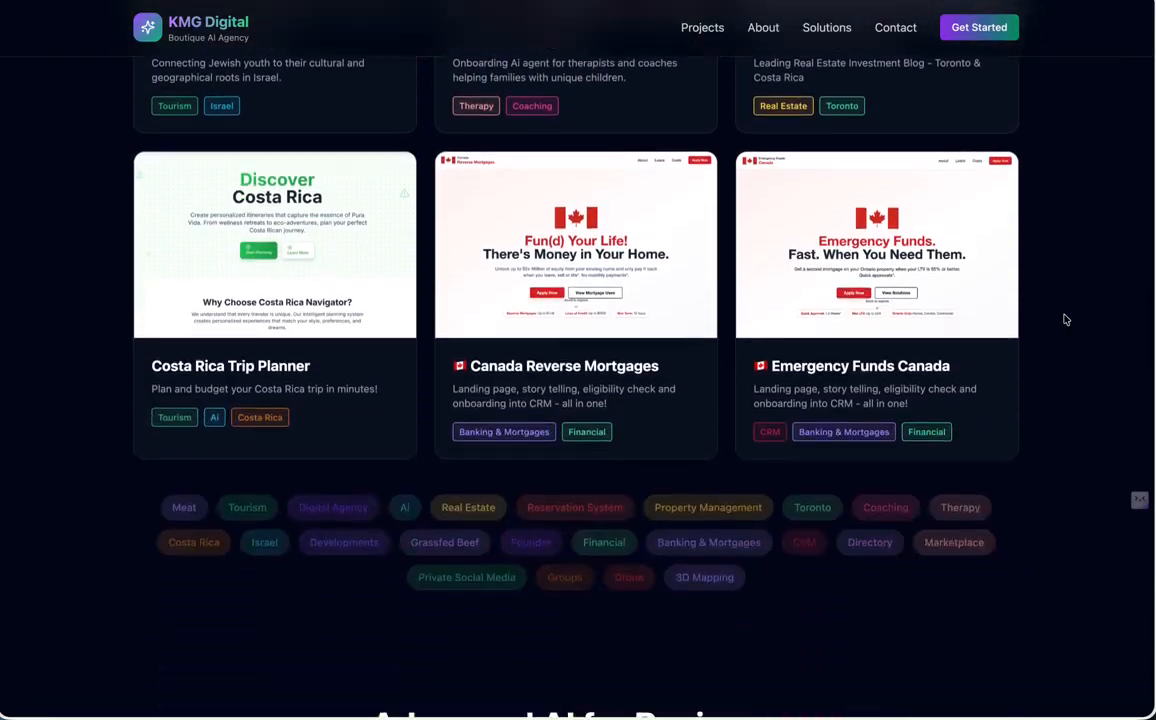
scroll(1065, 319, "down", 3)
scroll(1063, 317, "up", 20)
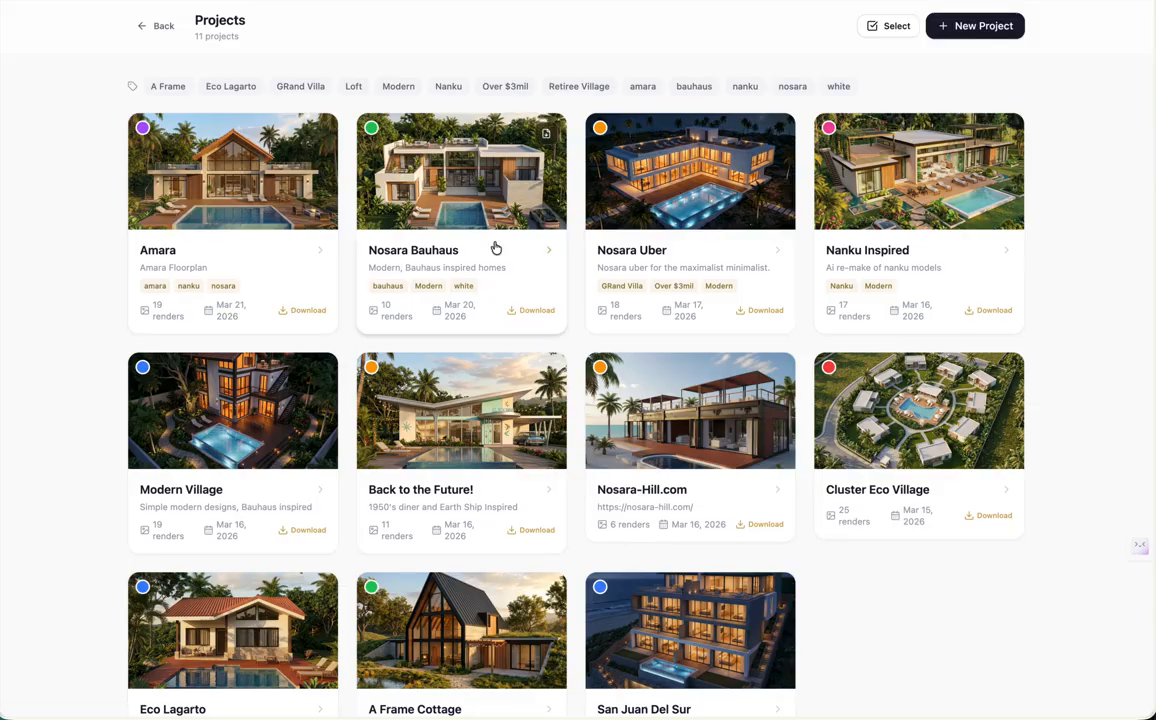
- Examine the Nosara Bauhaus project's renders, viewing the first one at full size, and return to the projects list
left_click(483, 206)
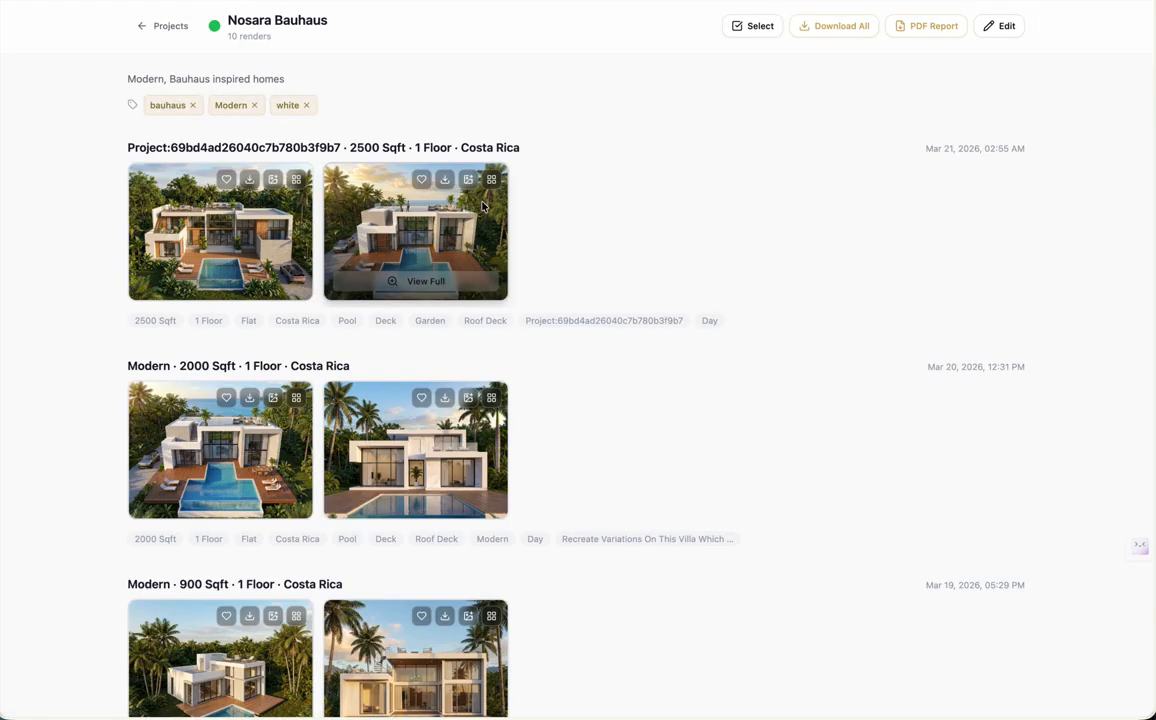
left_click(236, 280)
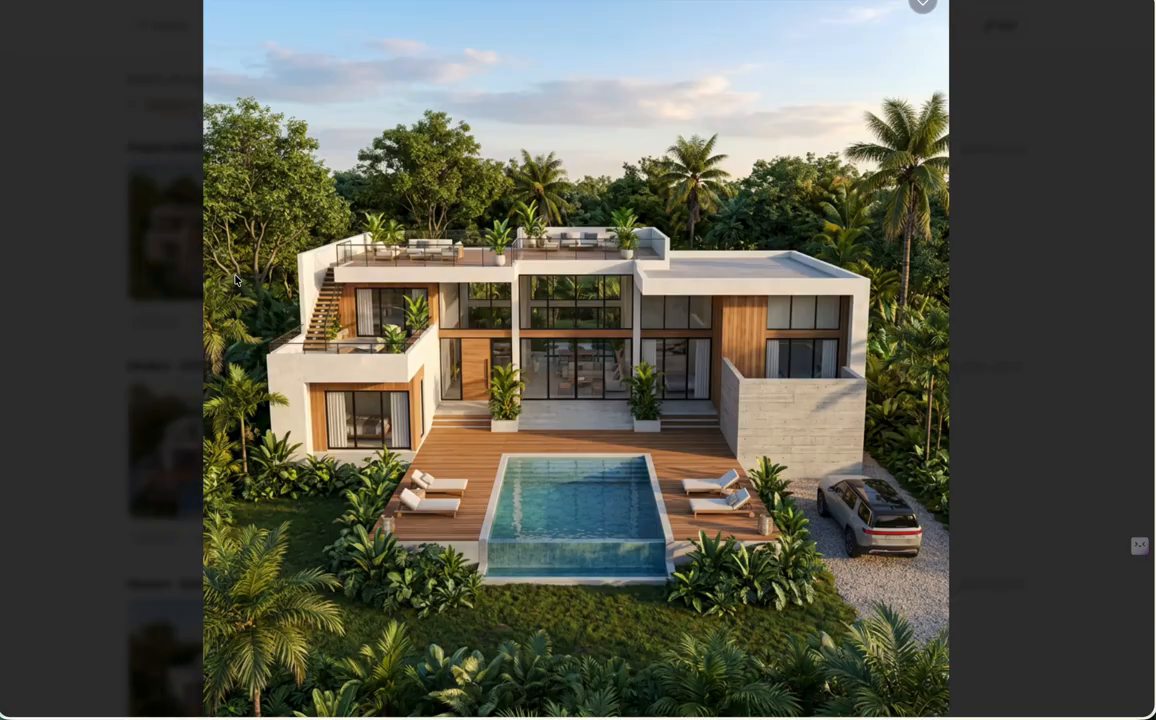
left_click(111, 263)
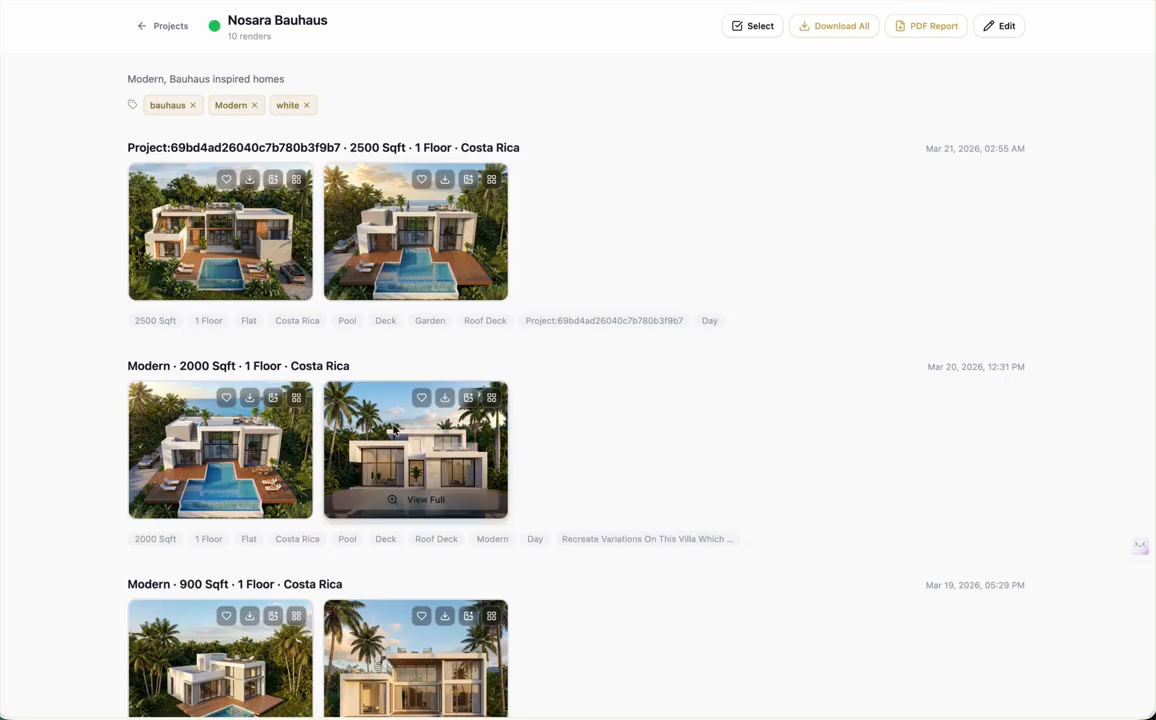
scroll(394, 430, "down", 5)
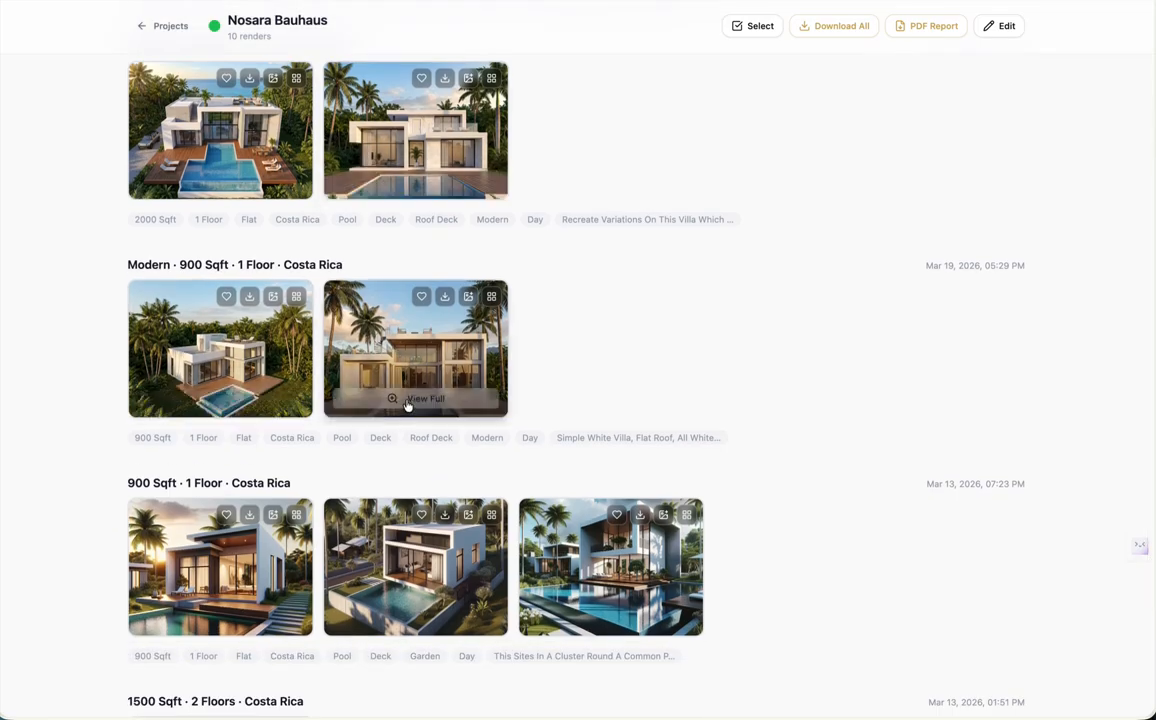
scroll(407, 405, "up", 5)
left_click(168, 28)
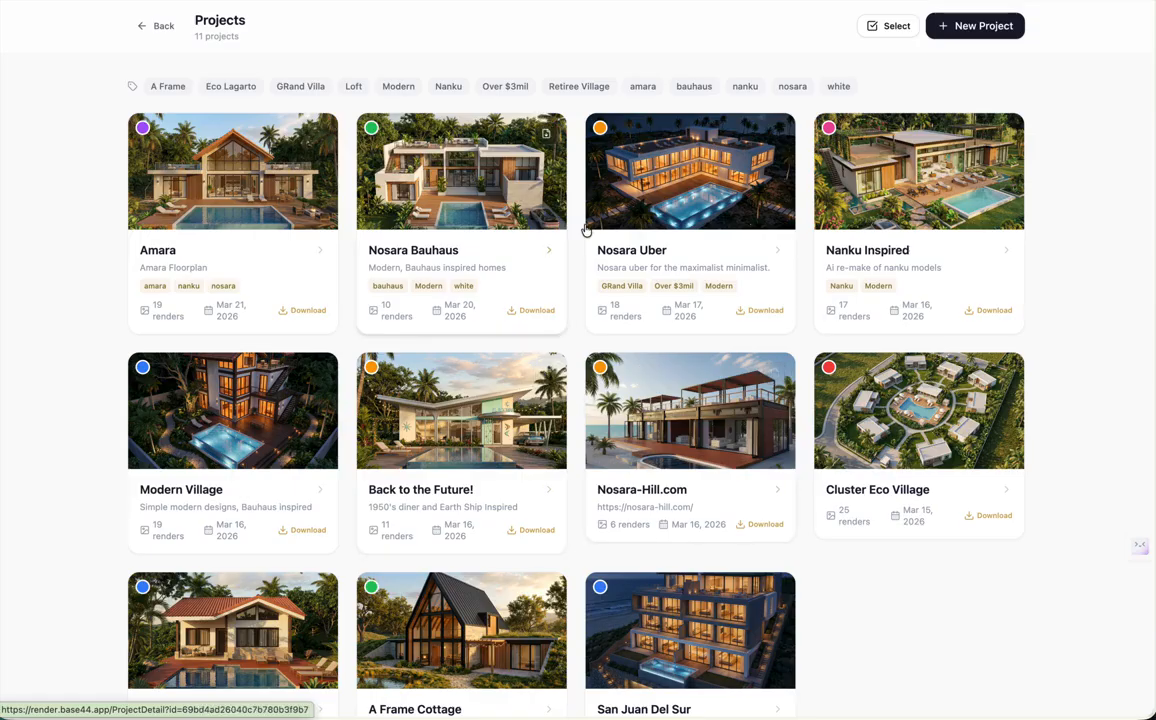
- Examine the Cluster Eco Village renders, viewing one Modern 900 sqft and one 1500 sqft layout at full size, and return to the projects list
left_click(920, 396)
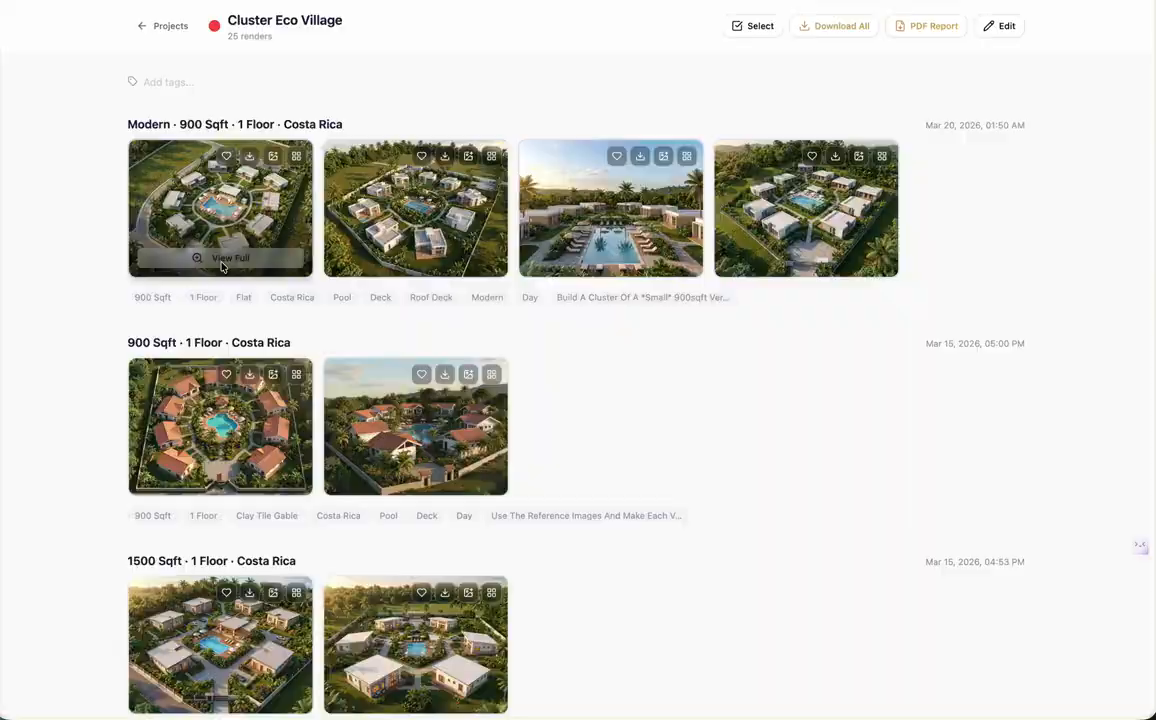
left_click(222, 264)
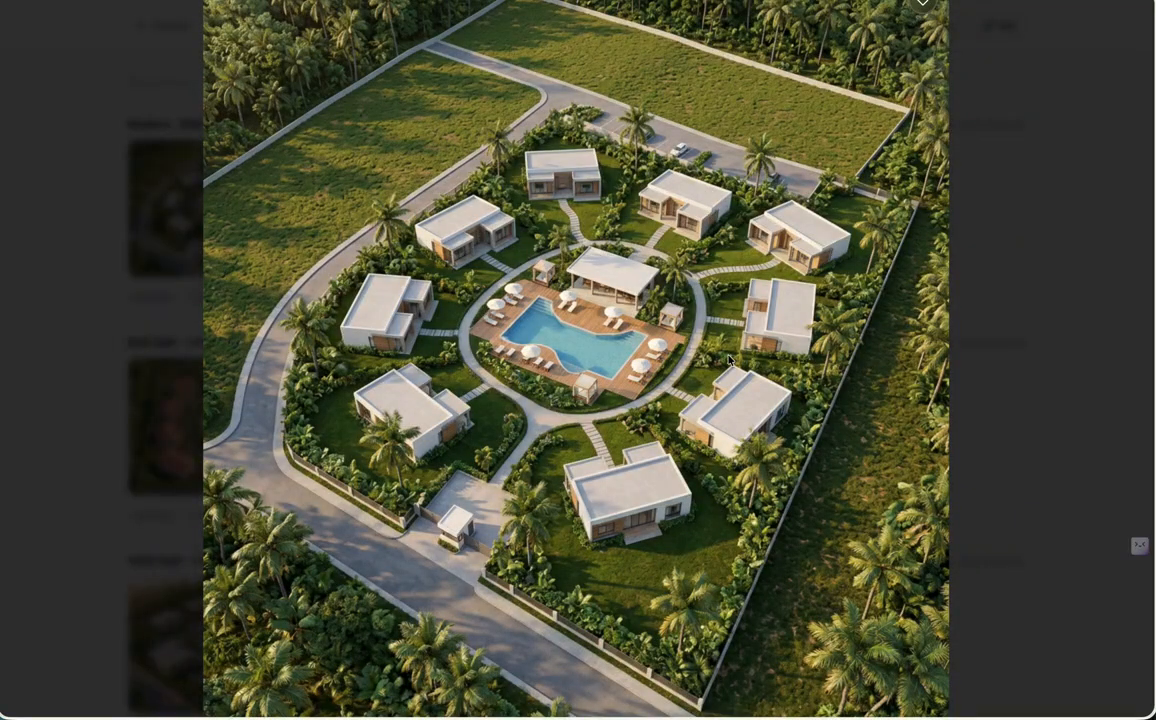
key("Escape")
scroll(614, 388, "down", 1)
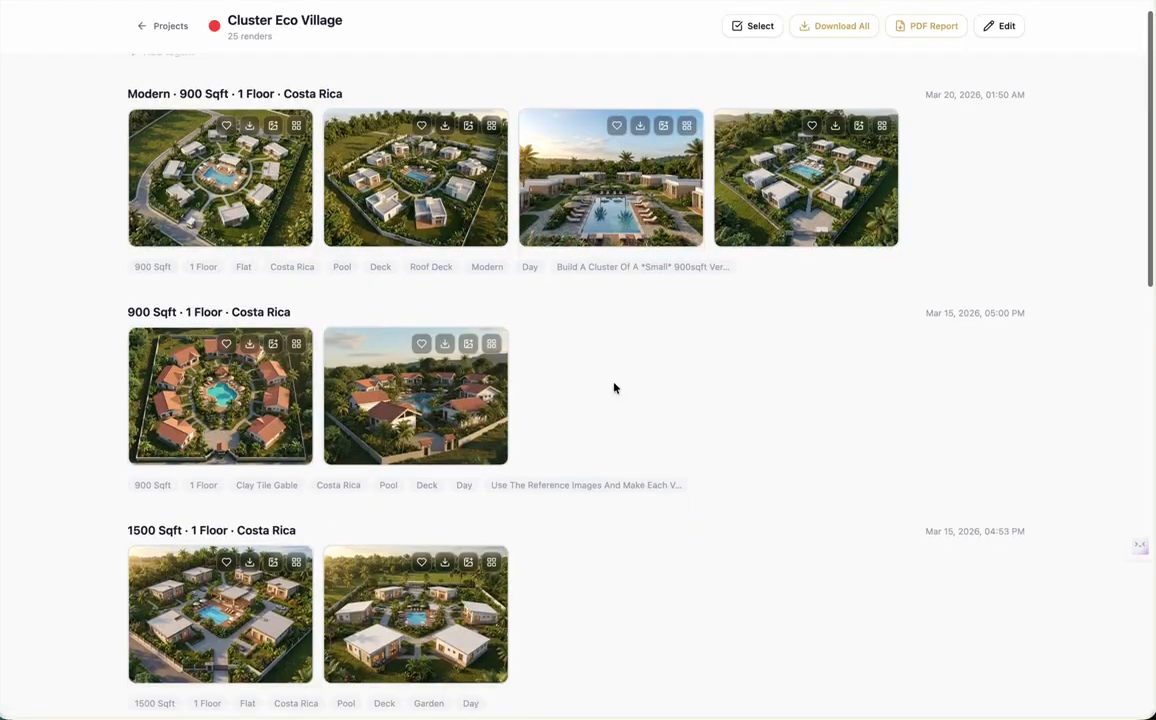
left_click(415, 600)
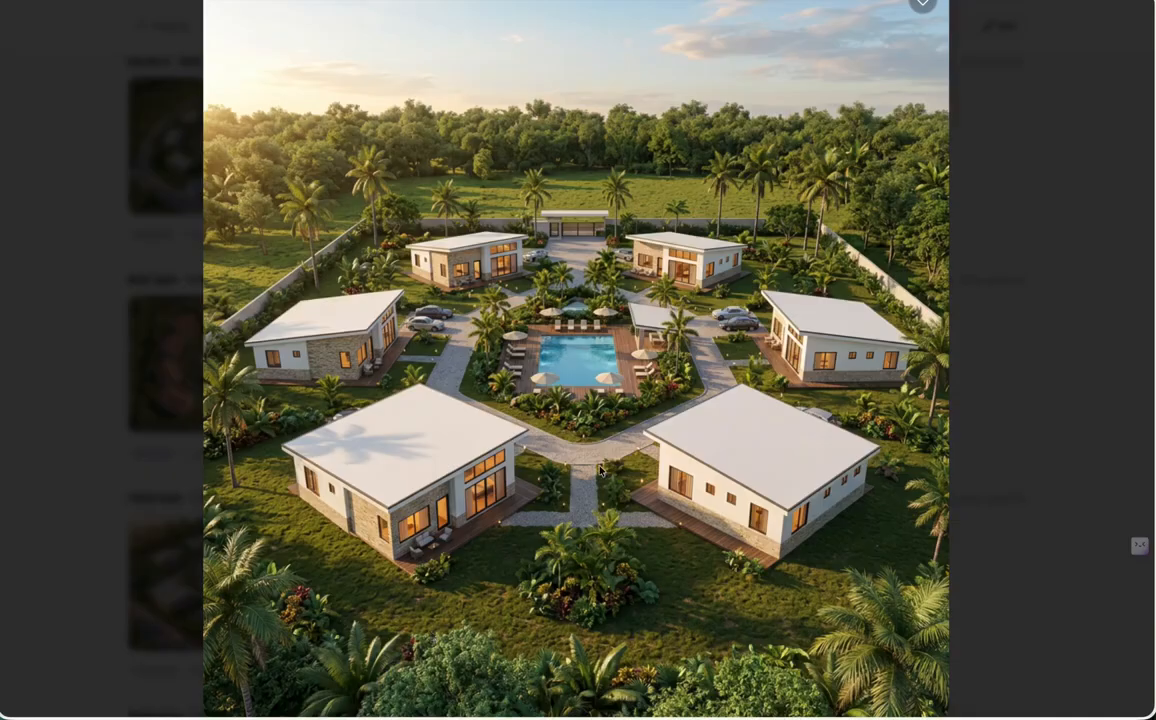
key("Escape")
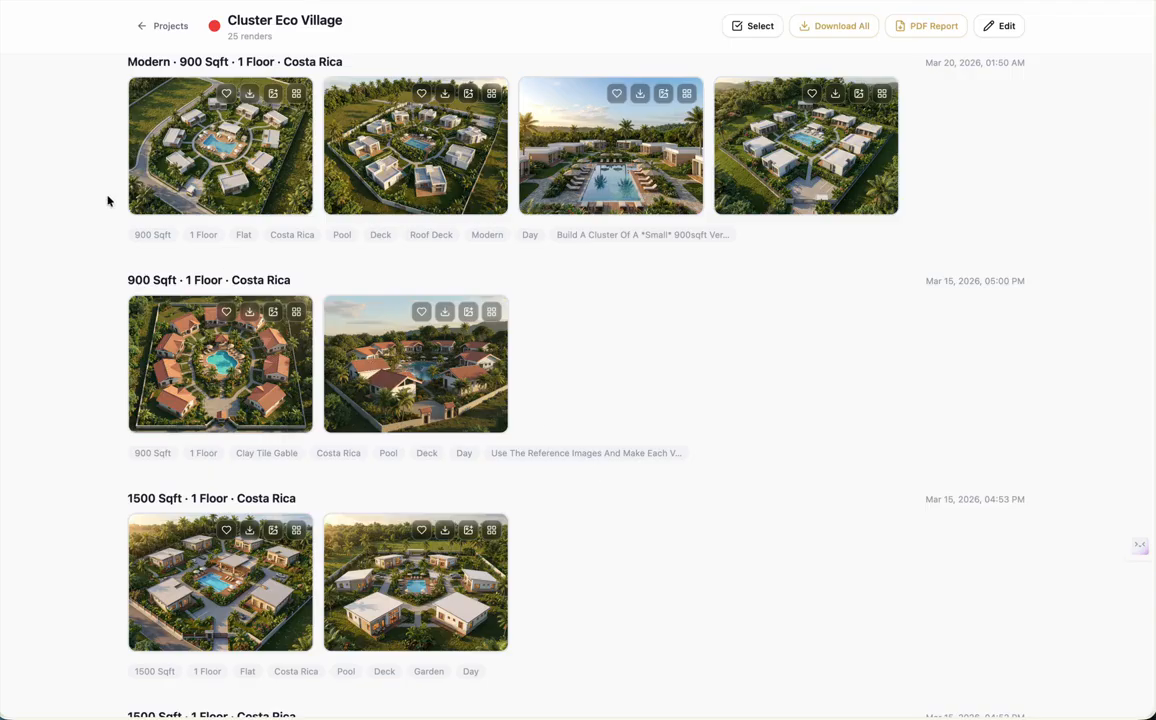
scroll(105, 190, "up", 1)
left_click(176, 25)
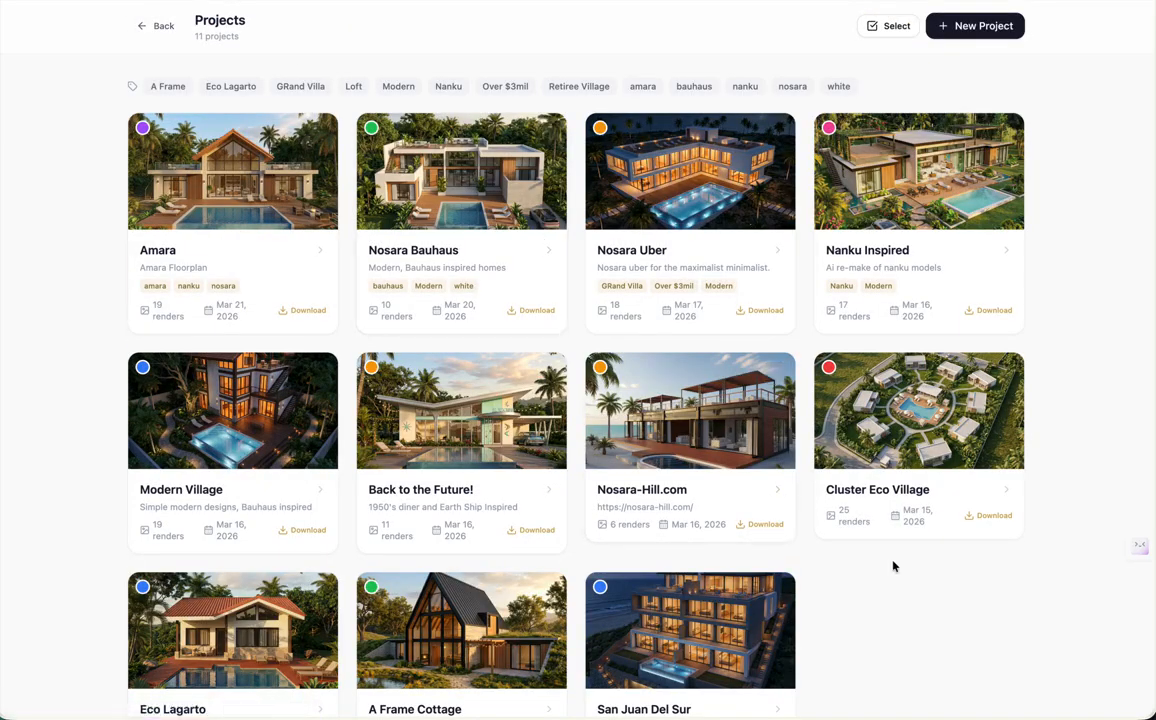
- Go back to the RenderStudio main page and upload Villa Ramon Floorplan 234 sqm SQ.jpg as a reference file
scroll(893, 566, "down", 1)
scroll(893, 566, "up", 1)
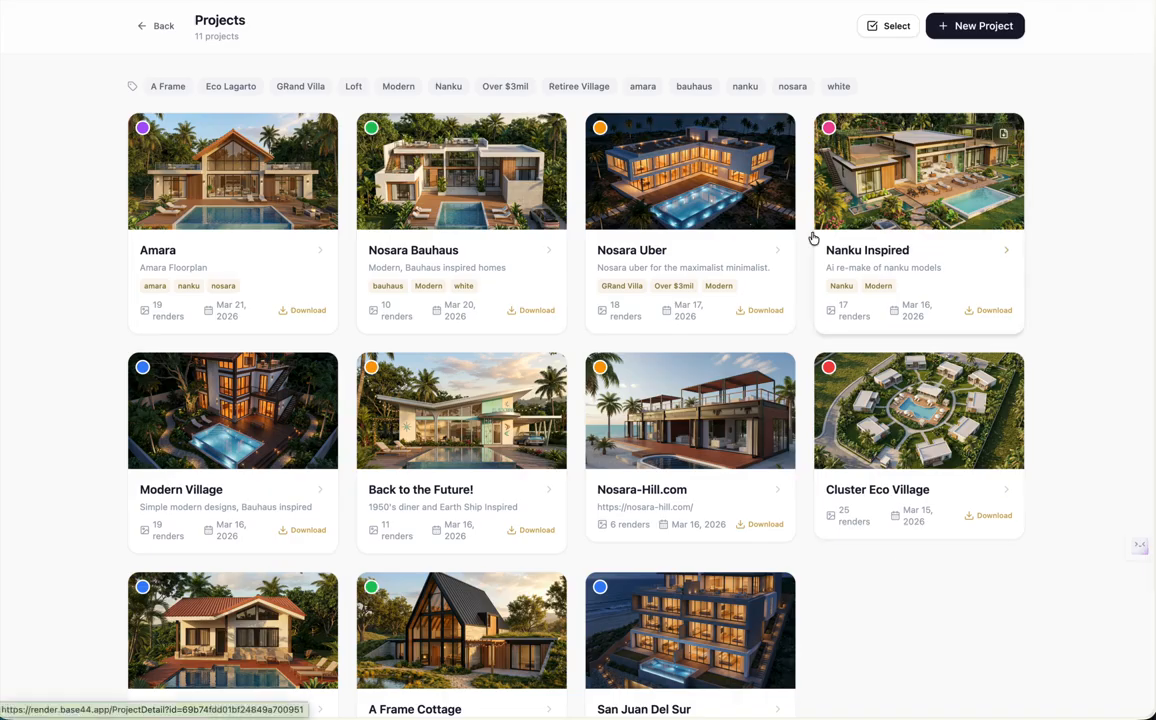
left_click(148, 25)
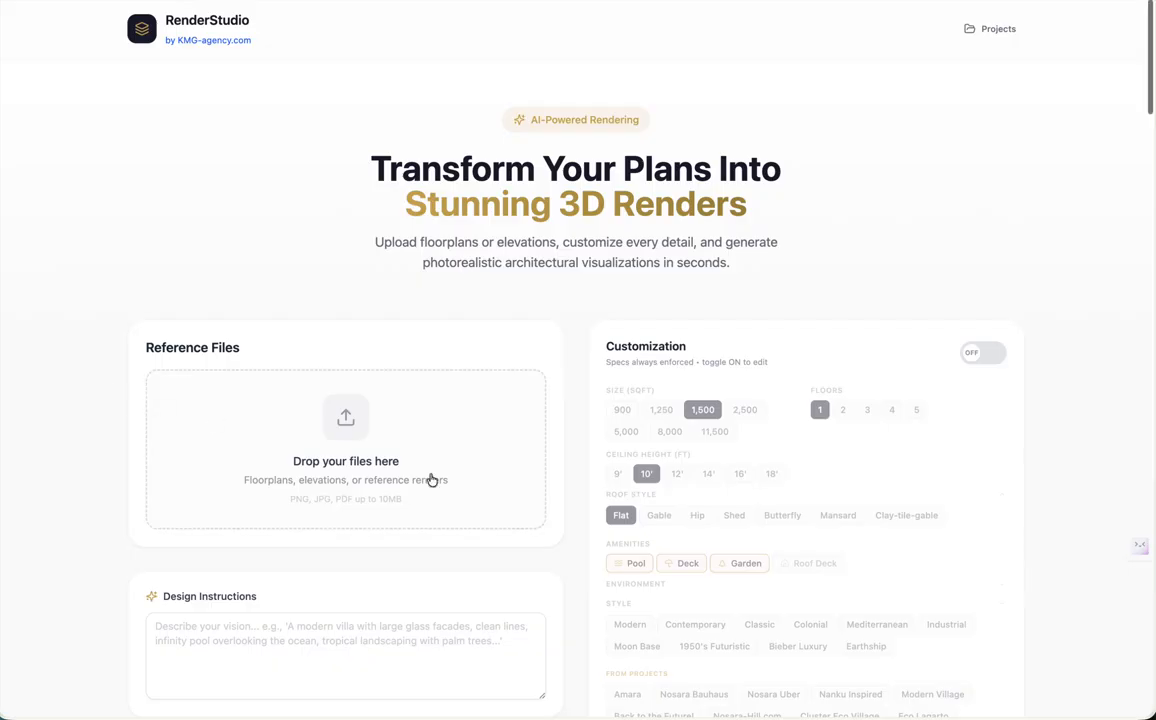
scroll(431, 480, "down", 3)
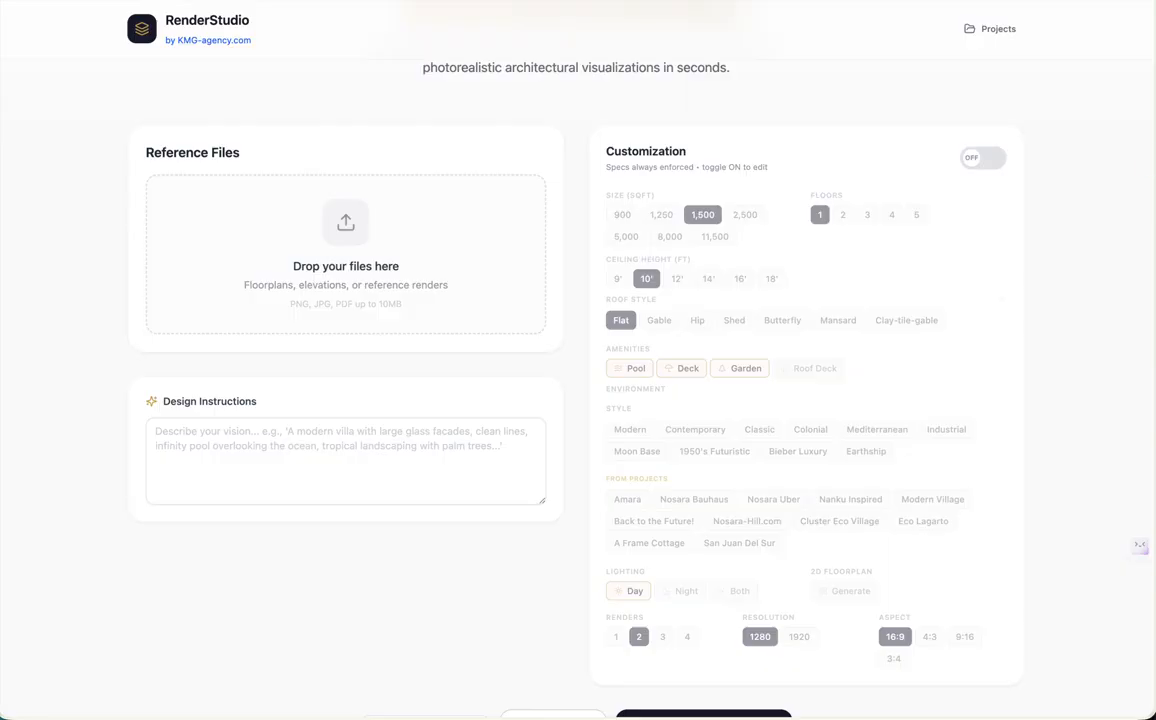
left_click_drag(560, 315, 346, 234)
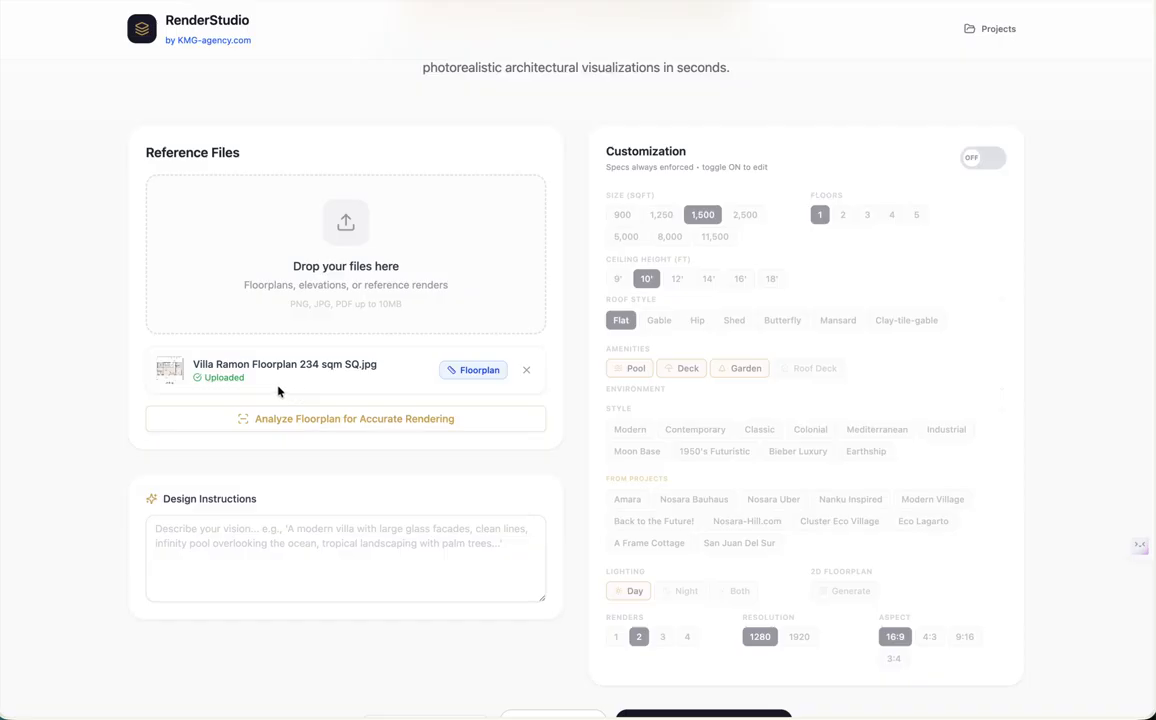
- Keep the uploaded Villa Ramon file classified as Floorplan and run the floorplan analysis for accurate rendering
left_click(478, 372)
left_click(477, 373)
left_click(364, 421)
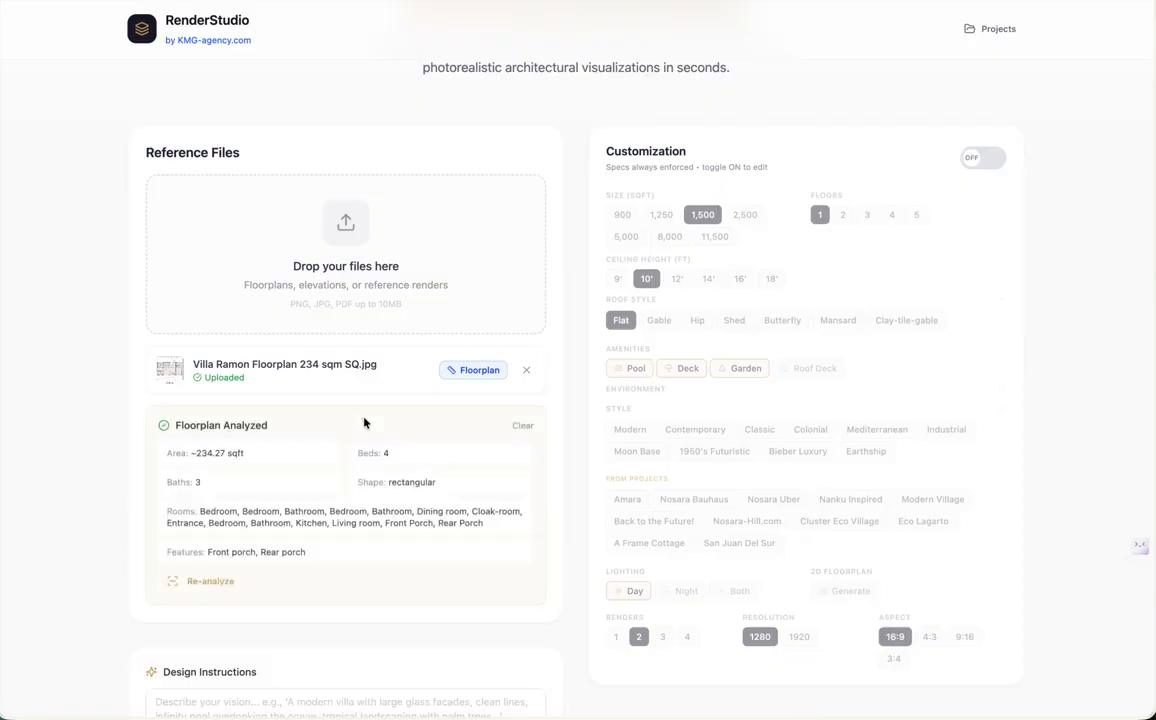
- Review the floorplan analysis, enable customization, and set the villa to 2,500 sqft, 2 floors and 14' ceilings
scroll(364, 421, "down", 1)
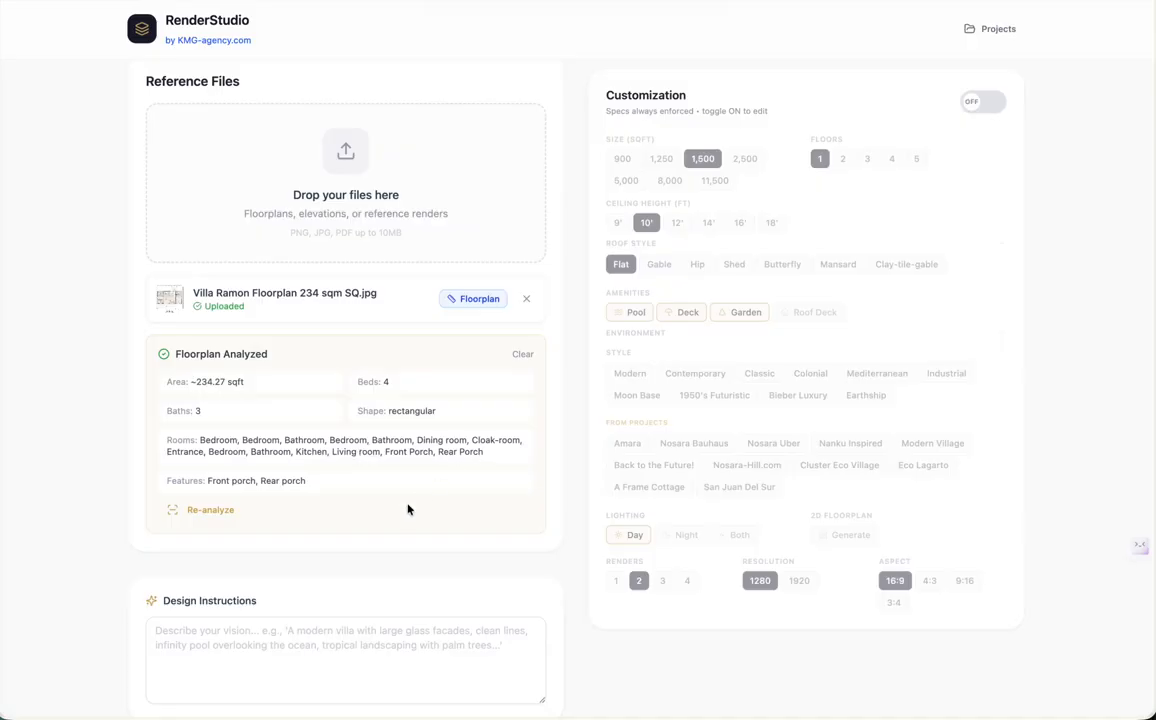
scroll(407, 509, "down", 3)
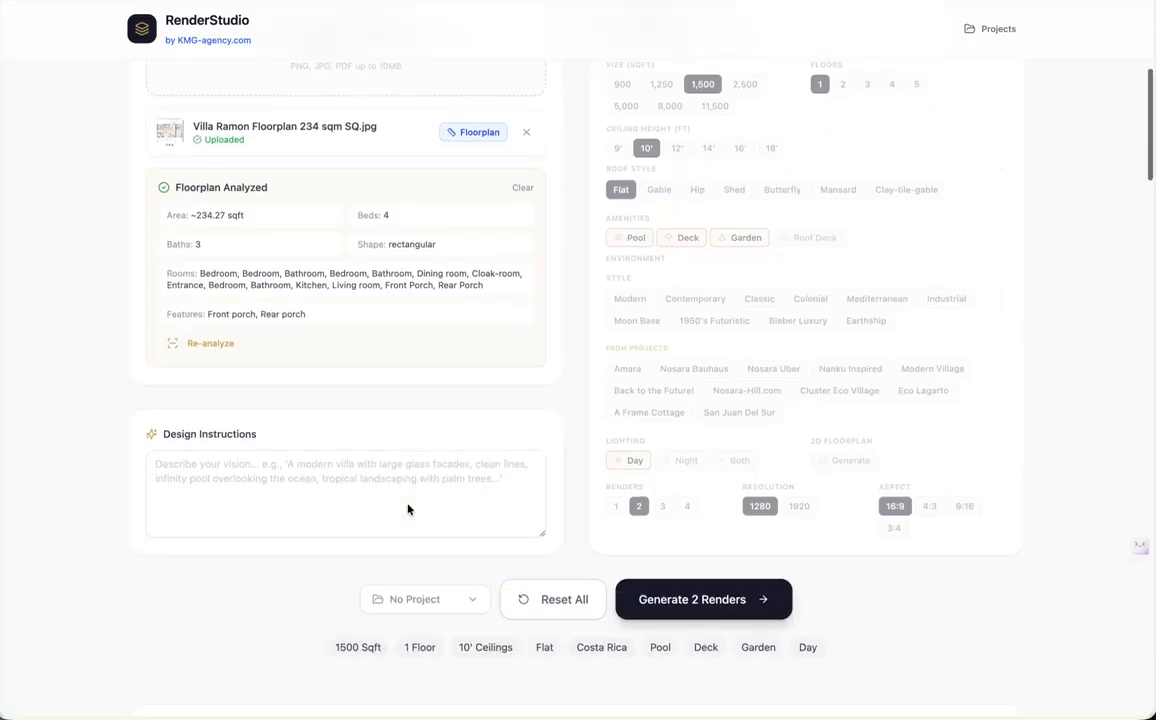
scroll(407, 509, "up", 4)
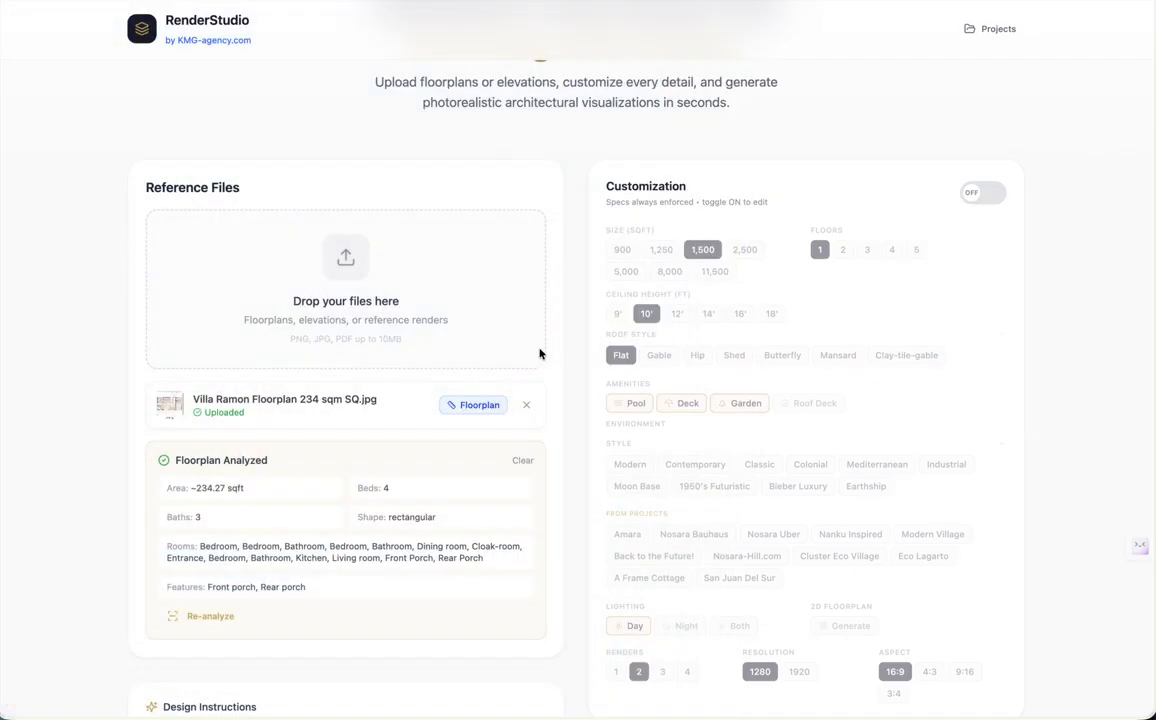
scroll(825, 346, "down", 6)
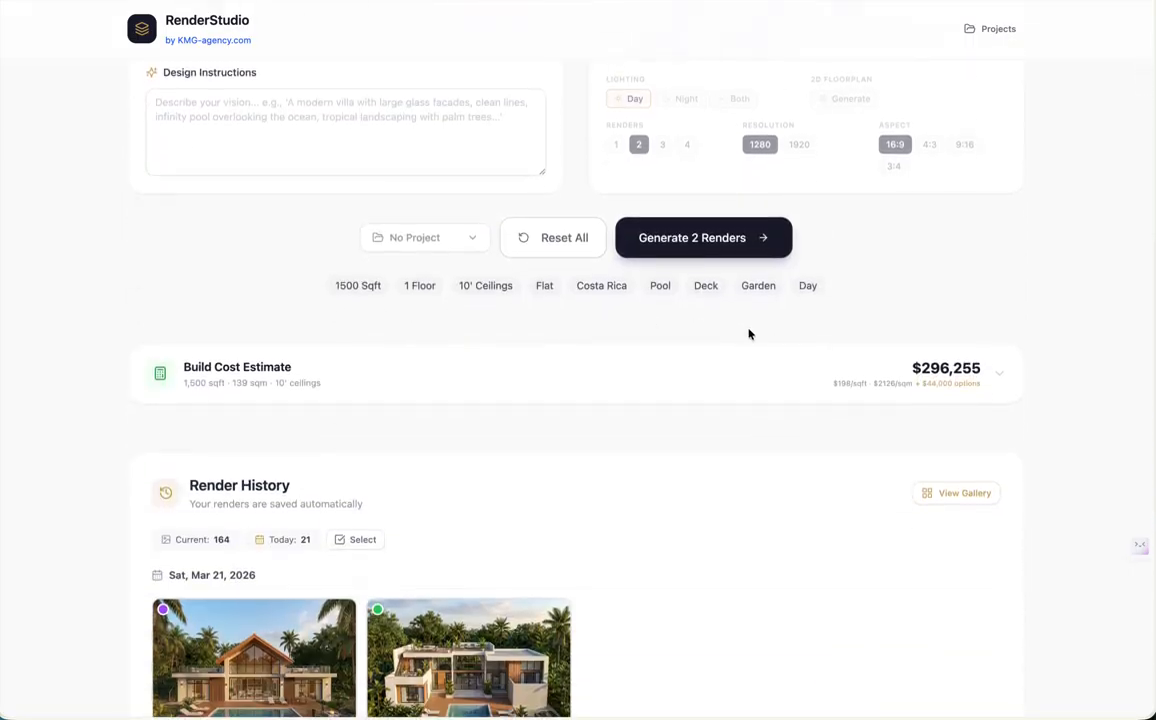
scroll(749, 334, "up", 10)
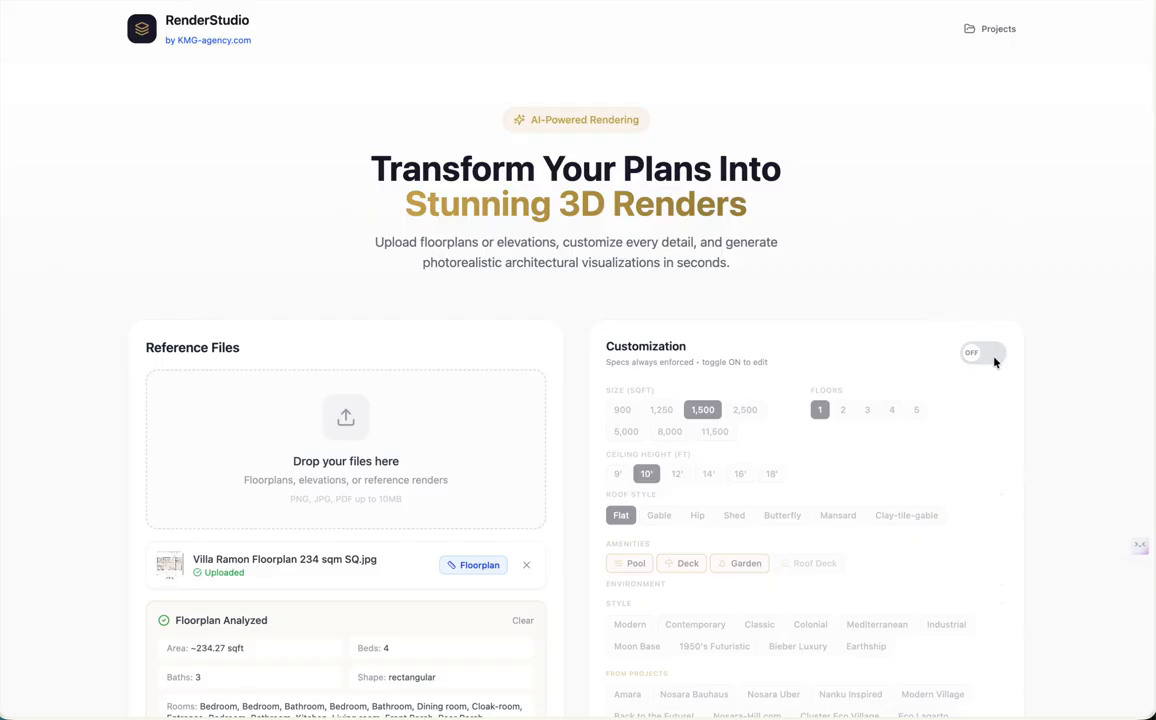
left_click(970, 358)
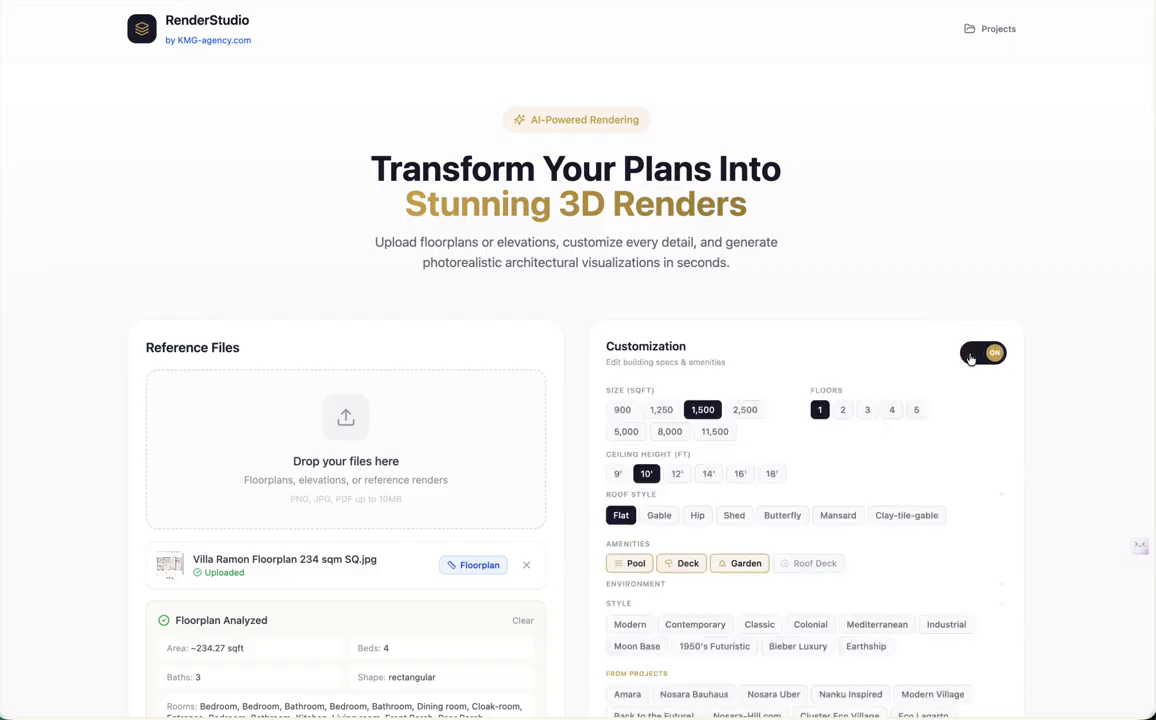
left_click(748, 419)
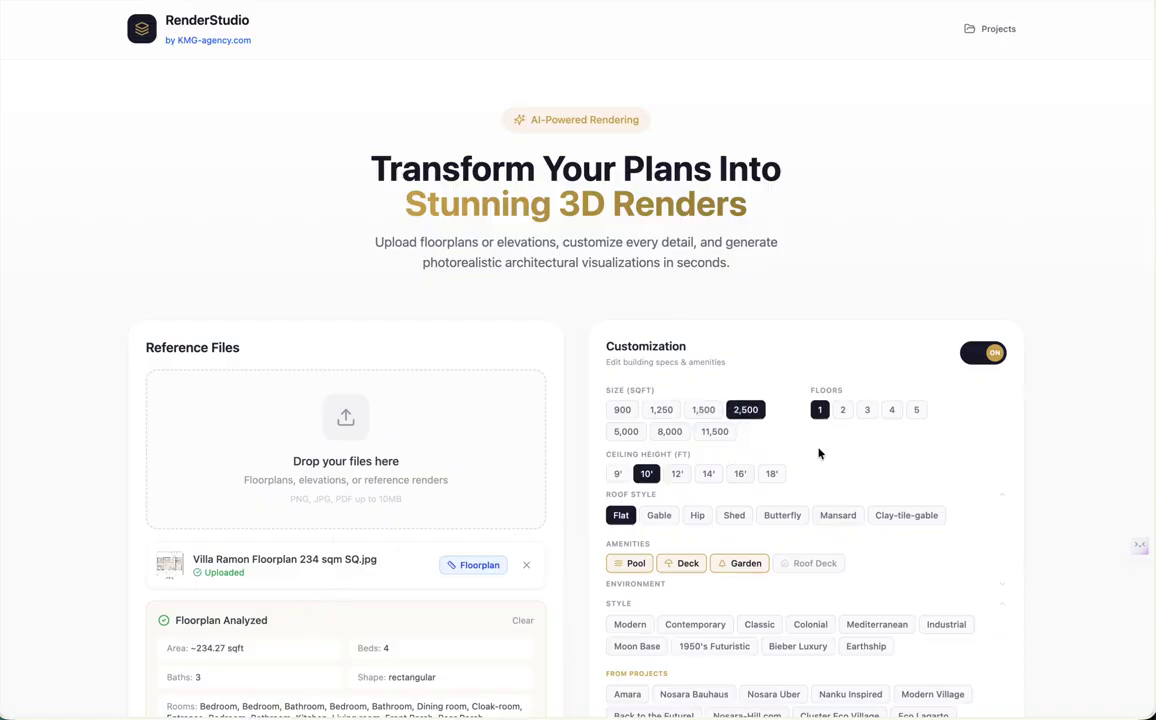
left_click(843, 409)
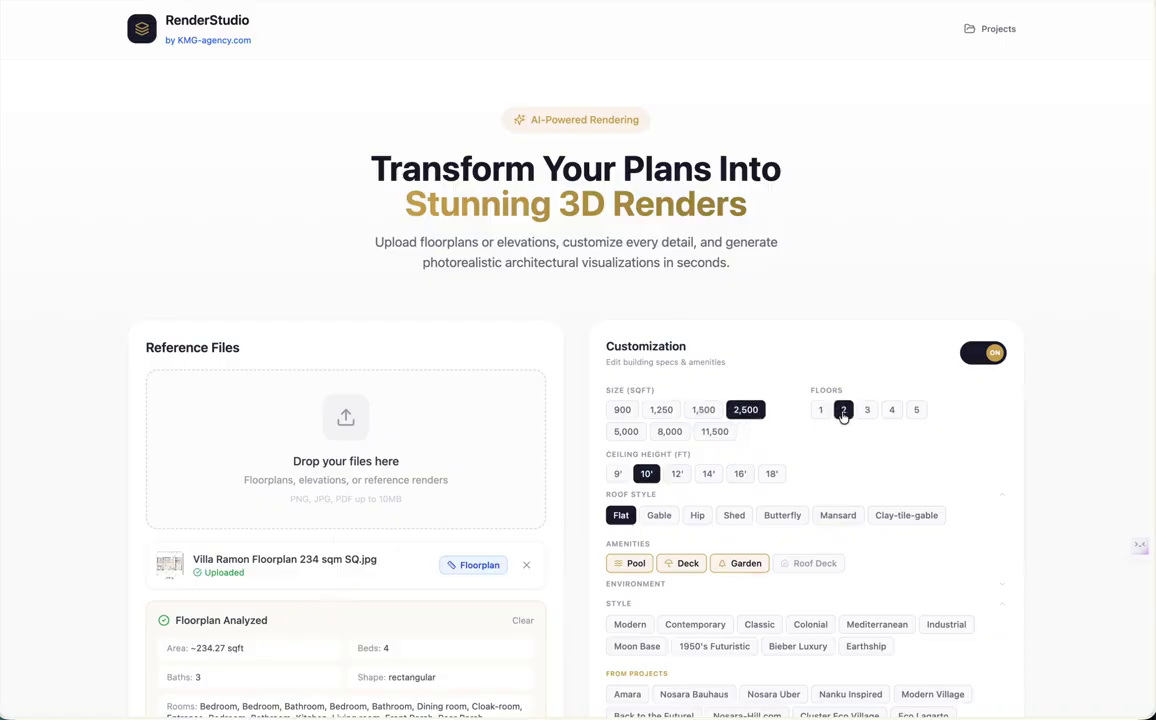
left_click(710, 478)
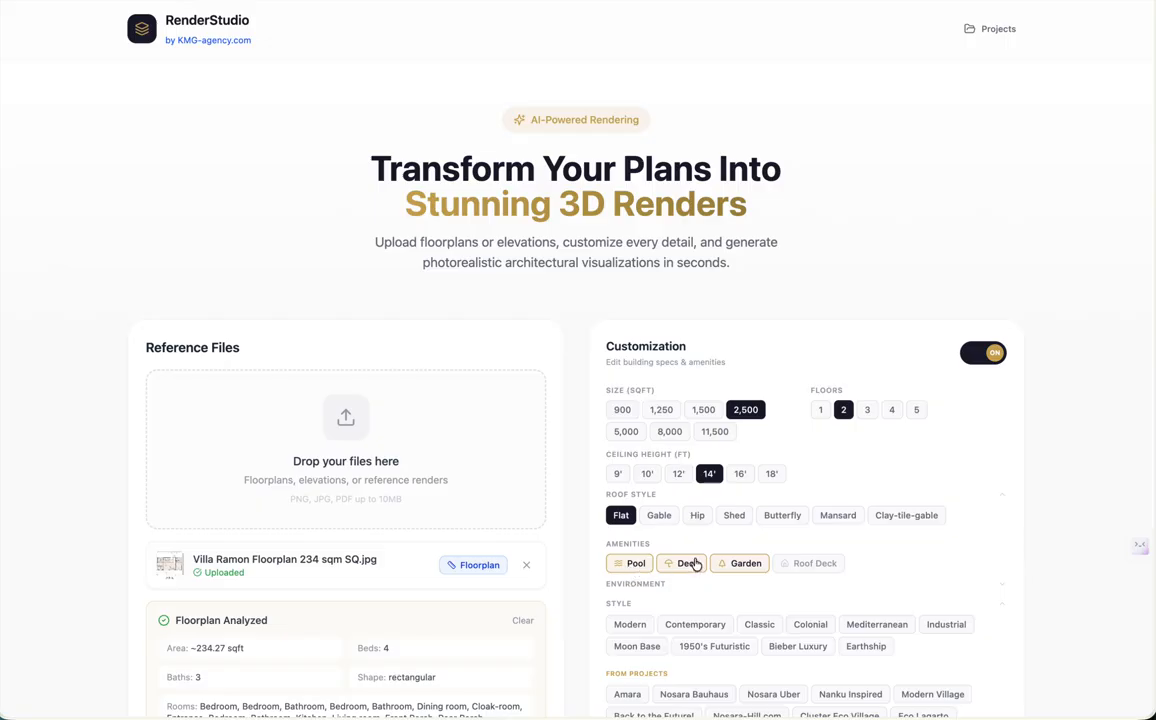
- Remove Garden from the amenities, add Roof Deck, and choose the Modern style
left_click(742, 564)
left_click(815, 563)
scroll(815, 566, "down", 3)
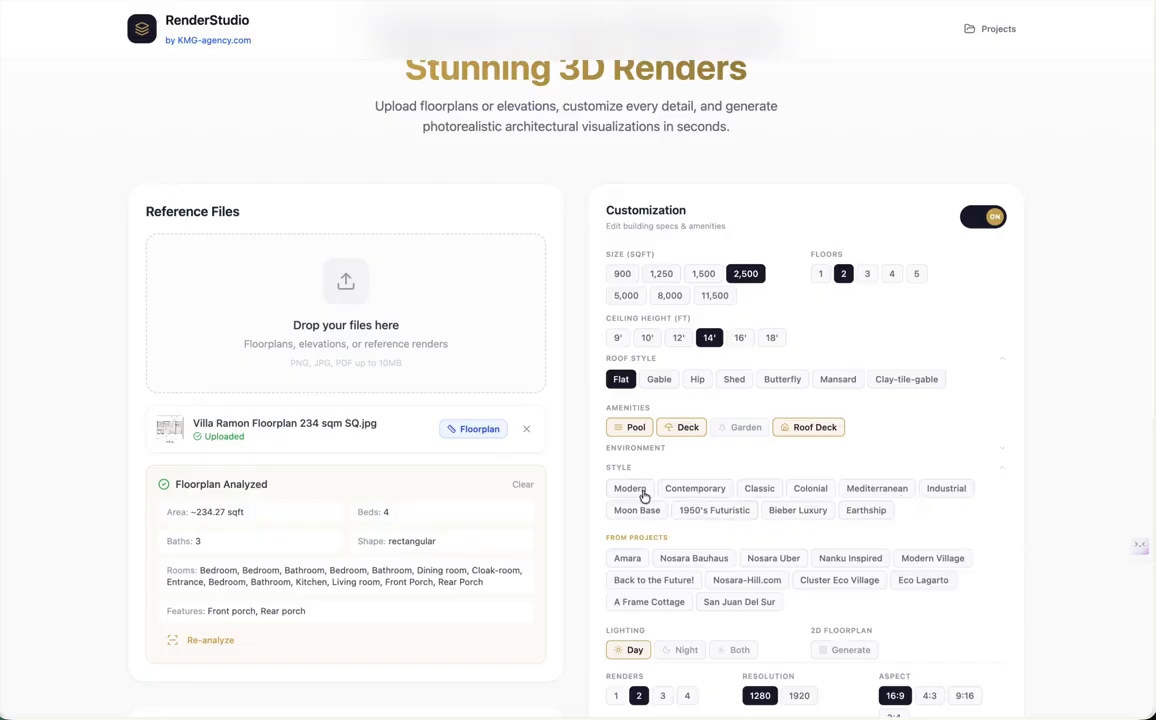
left_click(640, 492)
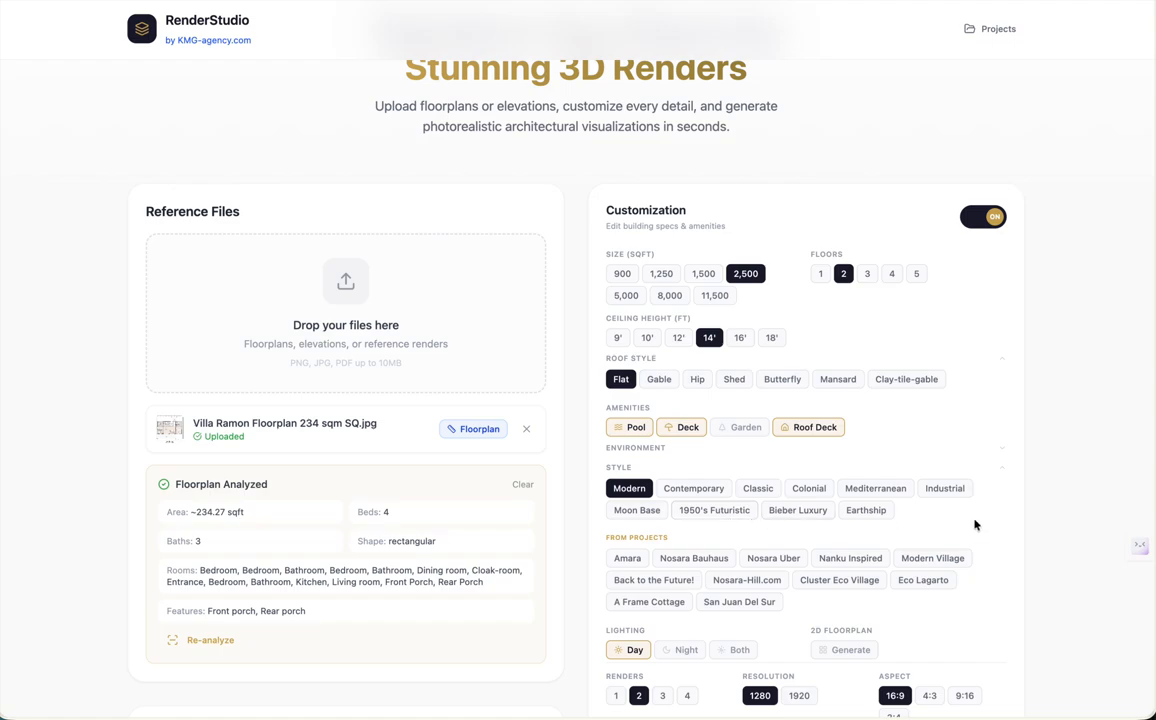
- Try project styles including Nanku Inspired, Cluster Eco Village and Nosara-Hill.com, look over the render history, and set the style back to Modern
scroll(975, 524, "down", 2)
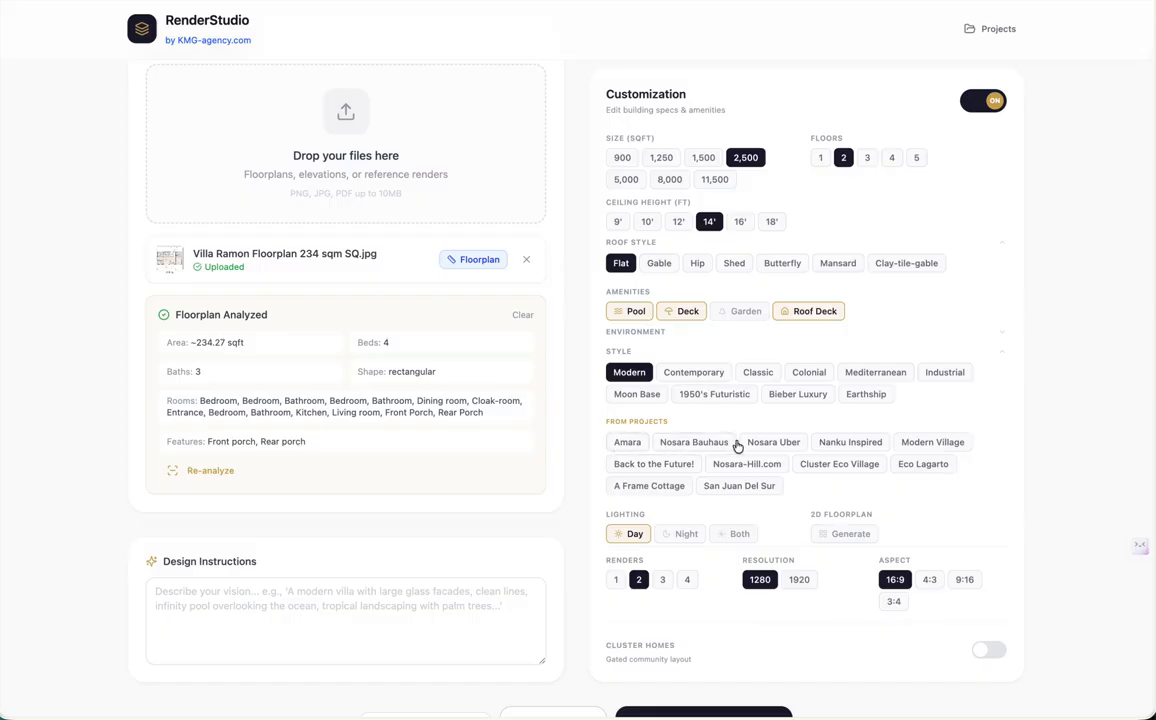
left_click(770, 440)
left_click(849, 444)
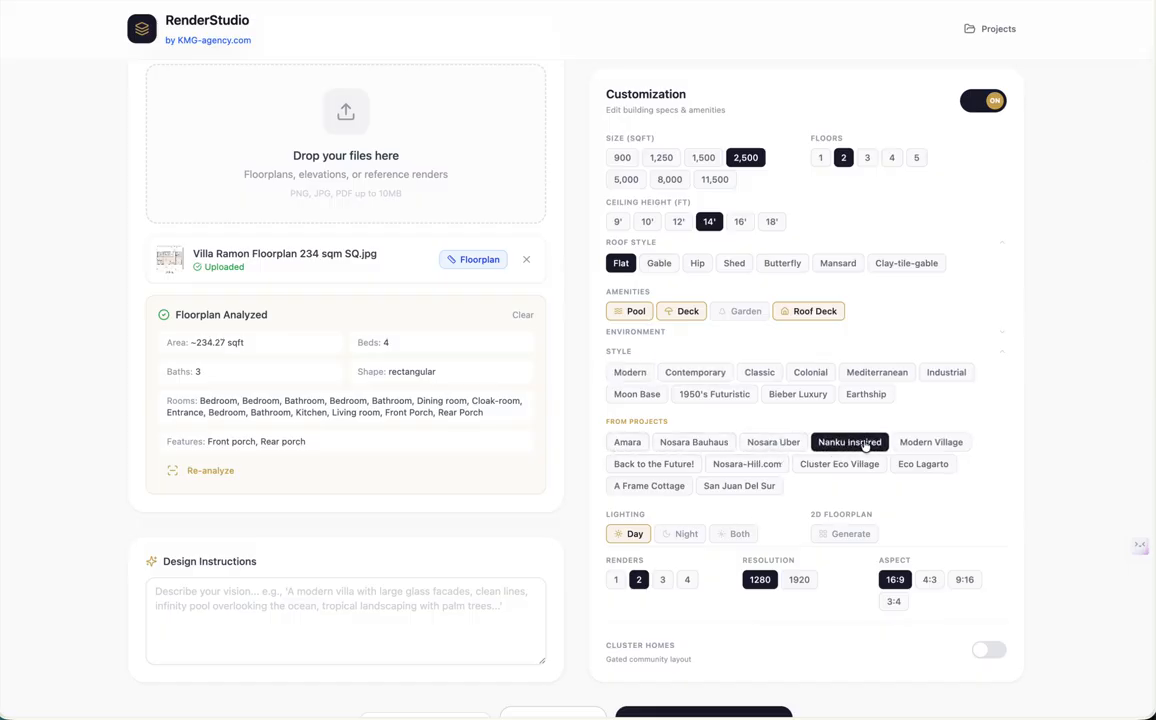
left_click(933, 442)
left_click(820, 463)
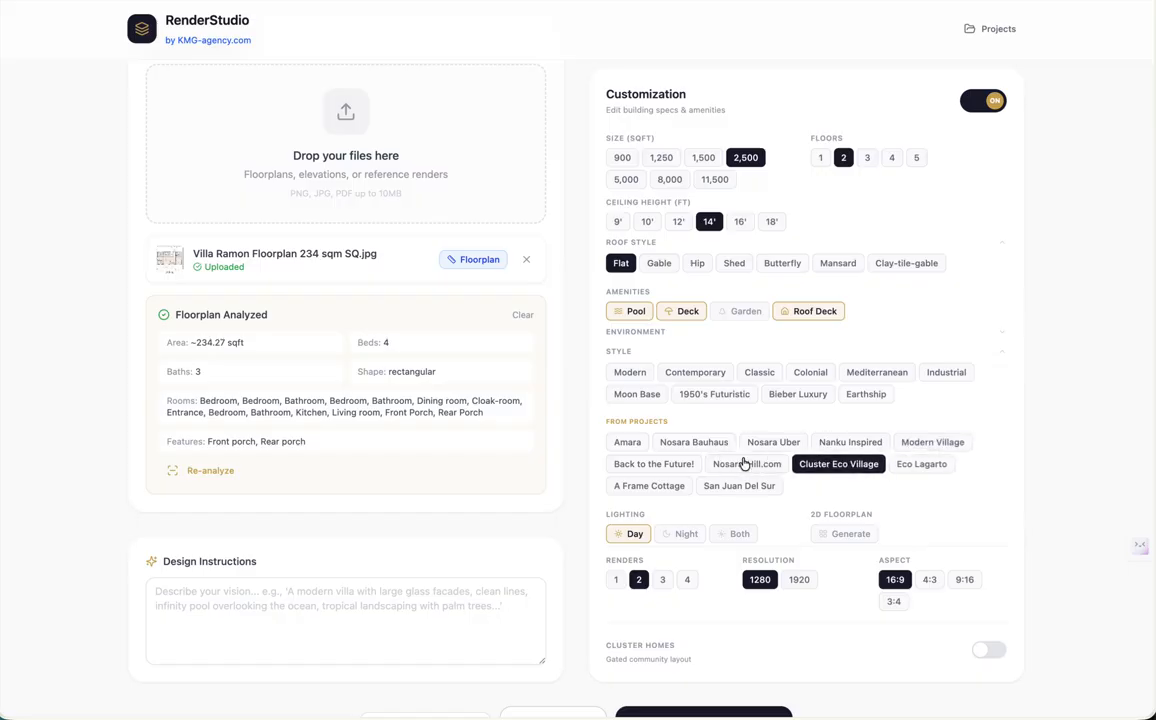
left_click(745, 463)
scroll(622, 446, "down", 10)
scroll(622, 446, "down", 3)
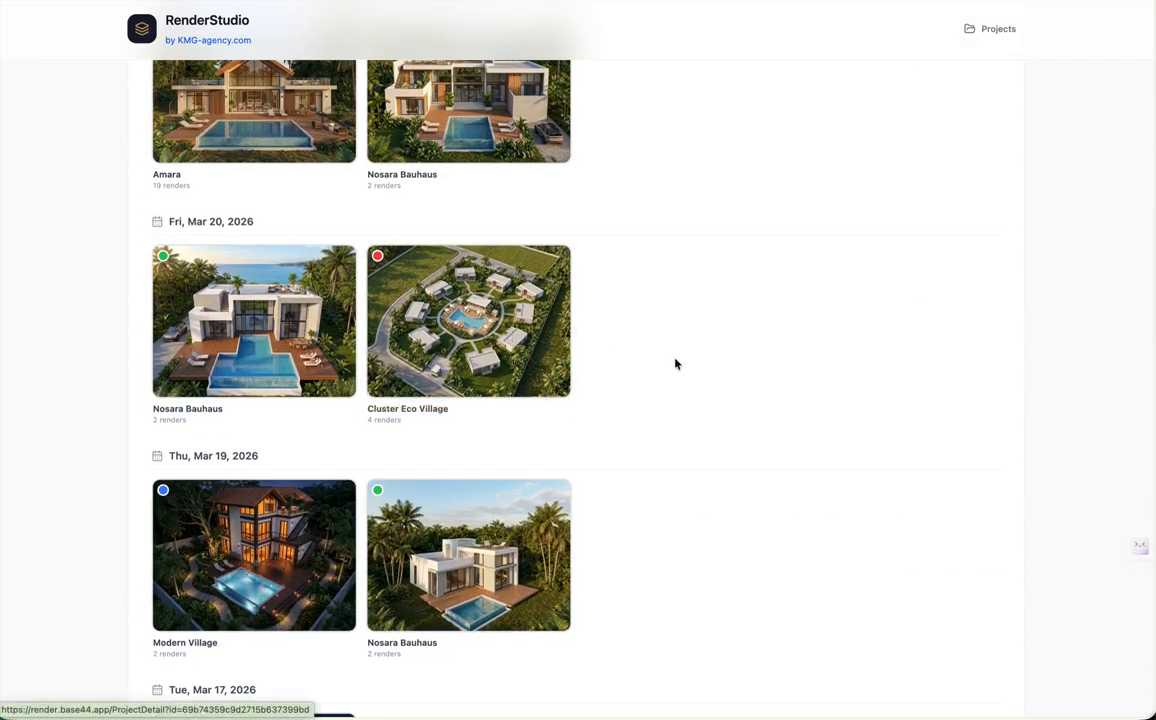
scroll(675, 364, "up", 15)
scroll(675, 364, "down", 2)
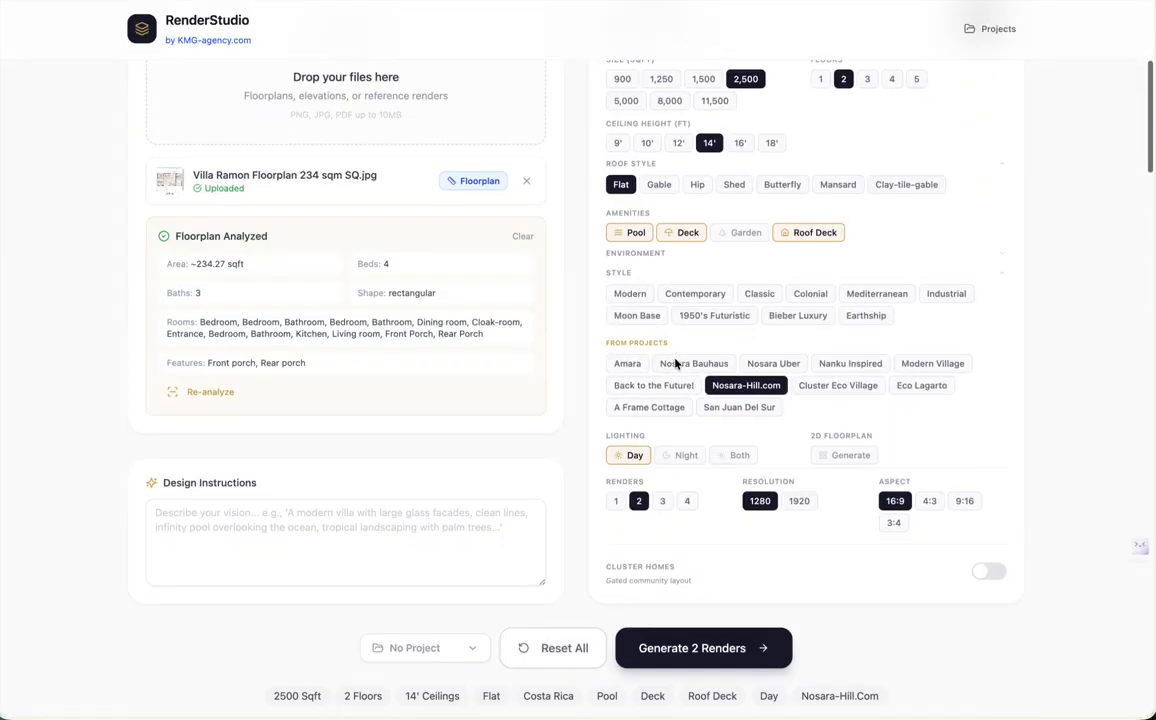
left_click(630, 293)
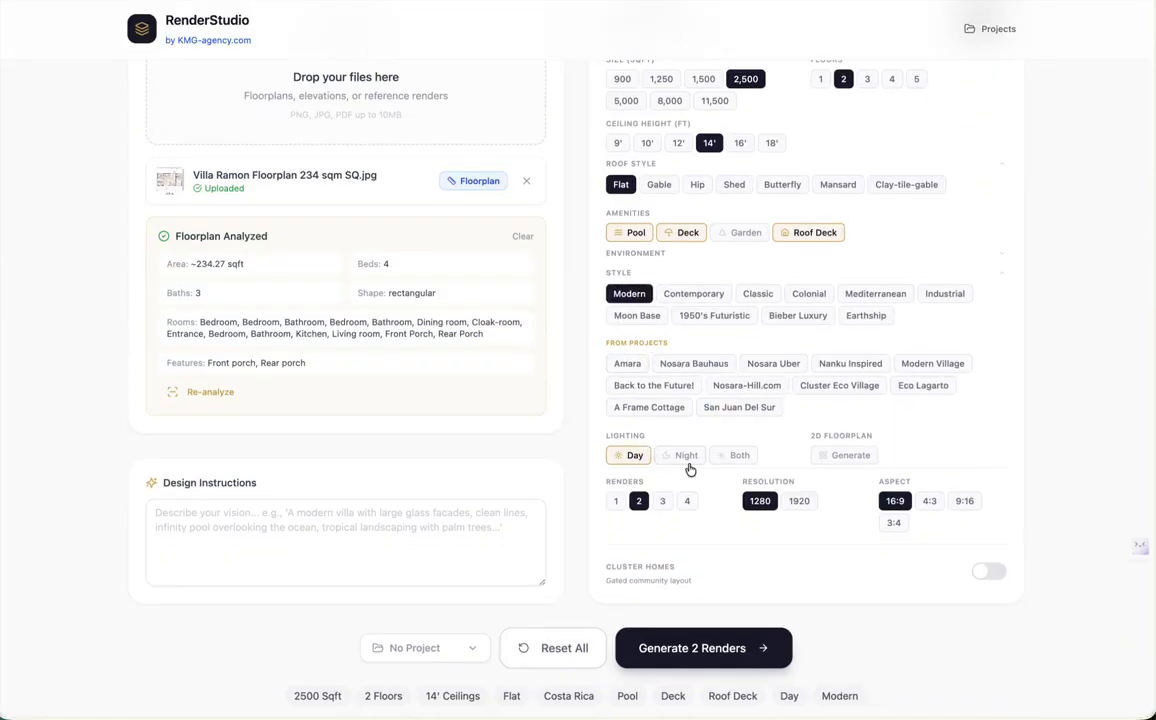
- Try the separate Day and Night lighting options and set the lighting to Both
left_click(741, 458)
left_click(635, 456)
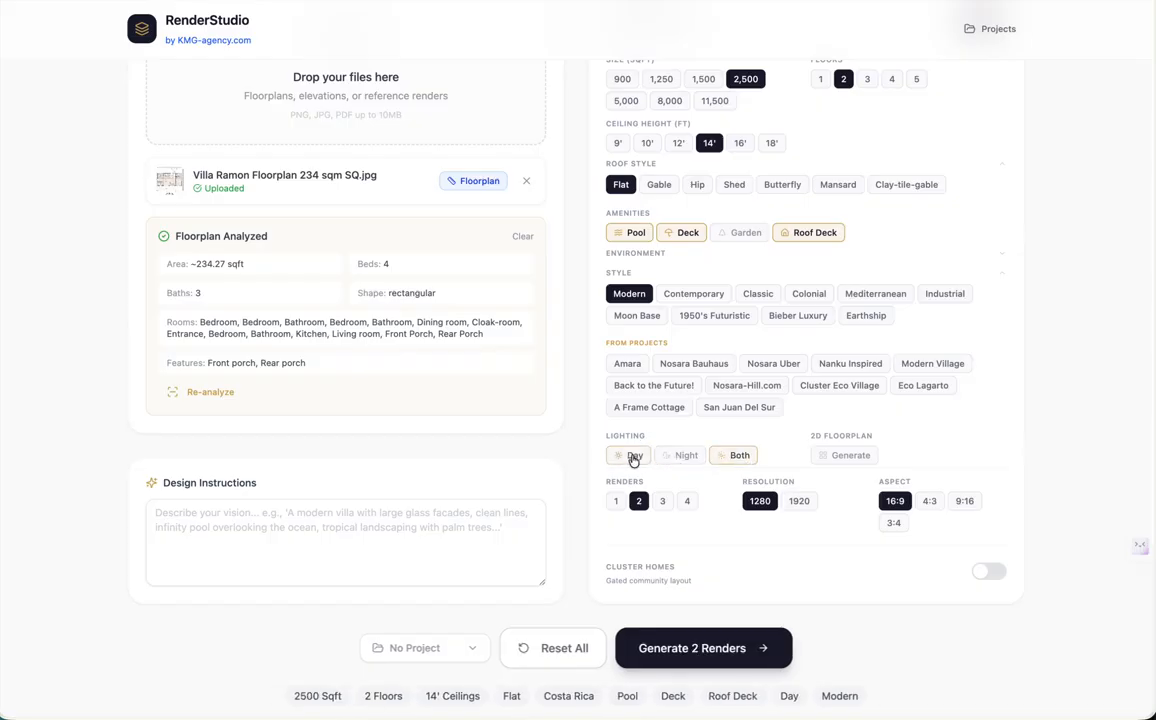
scroll(640, 470, "down", 3)
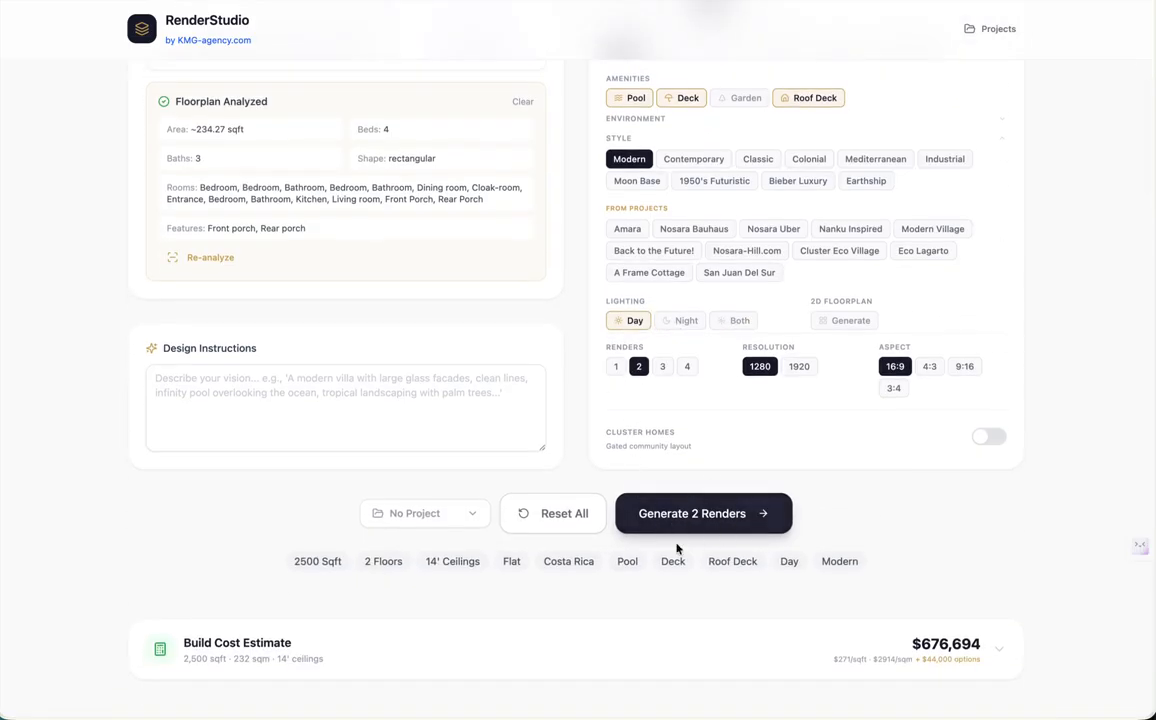
left_click(686, 320)
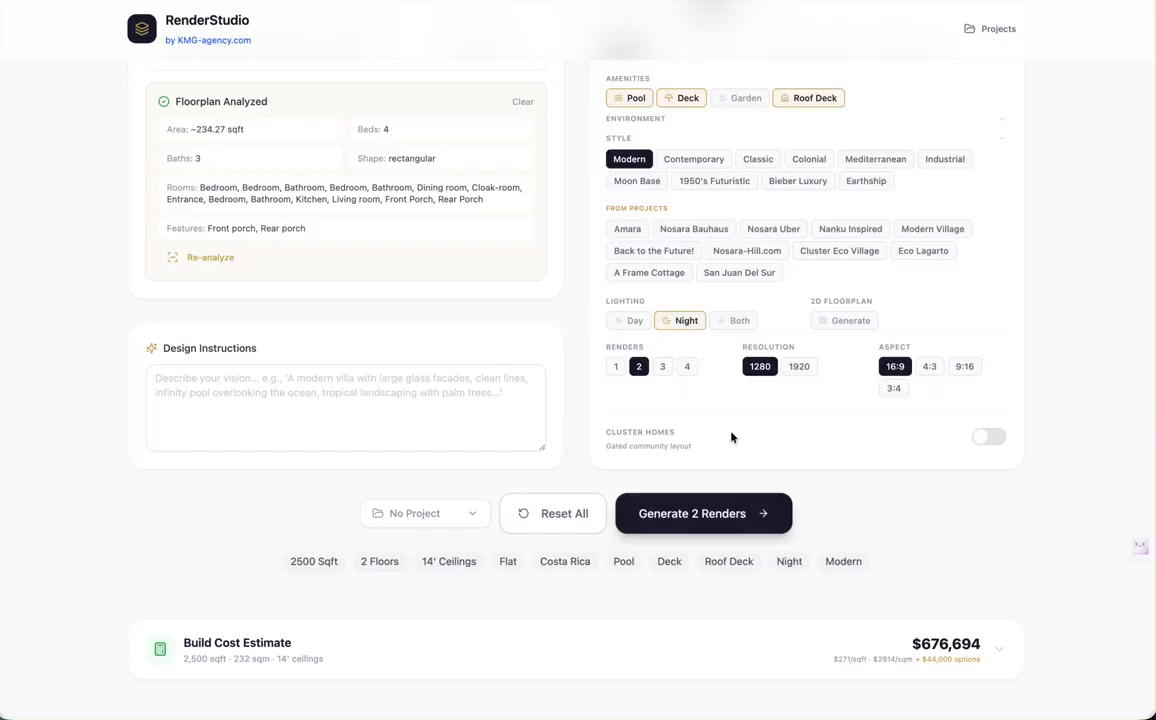
left_click(737, 321)
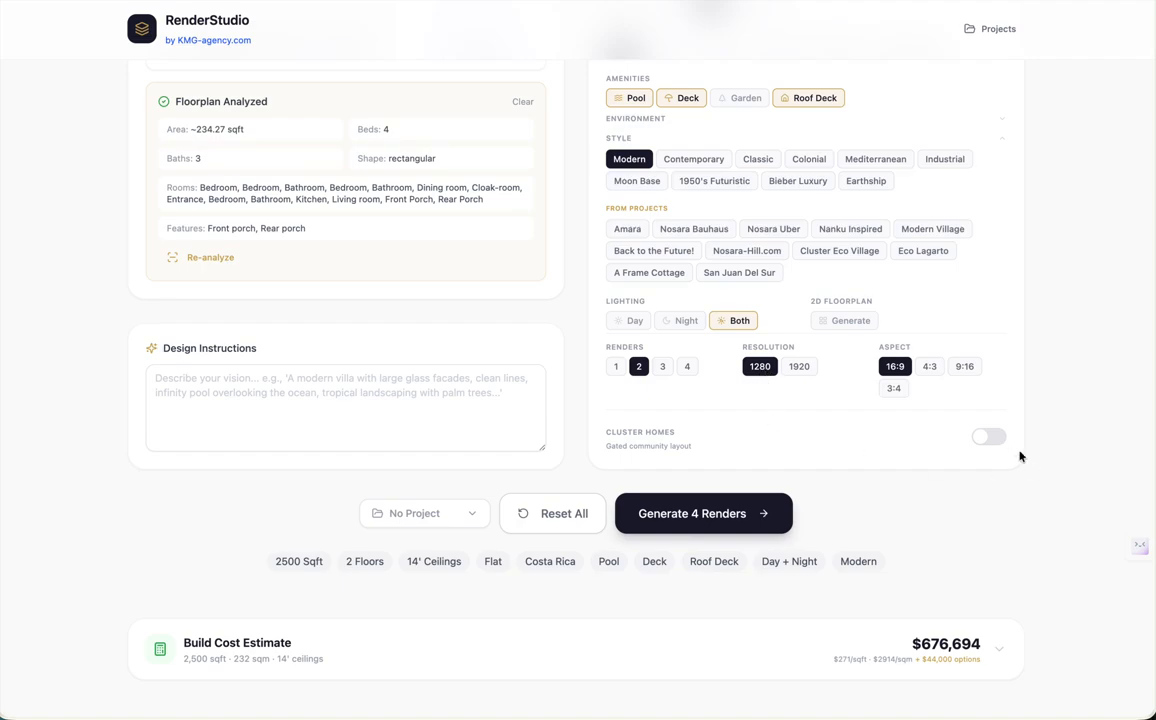
- Try the Cluster Homes option to view its gated community layout settings, and turn it off again
left_click(993, 445)
scroll(991, 444, "down", 1)
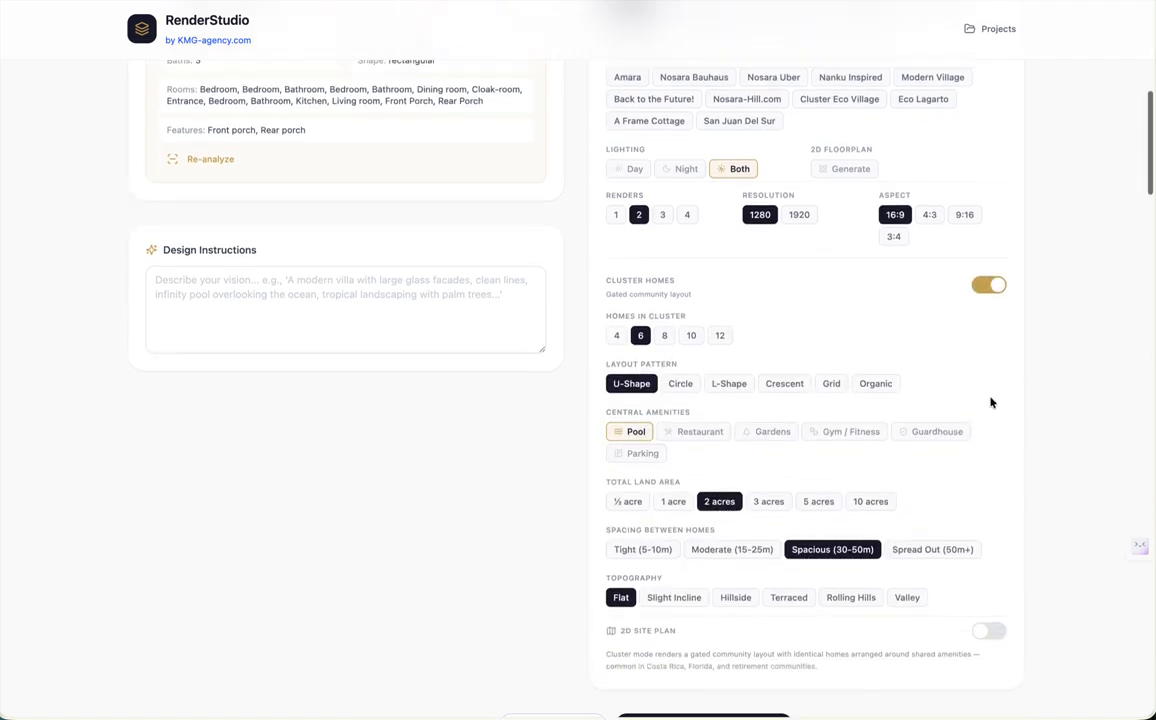
left_click(989, 284)
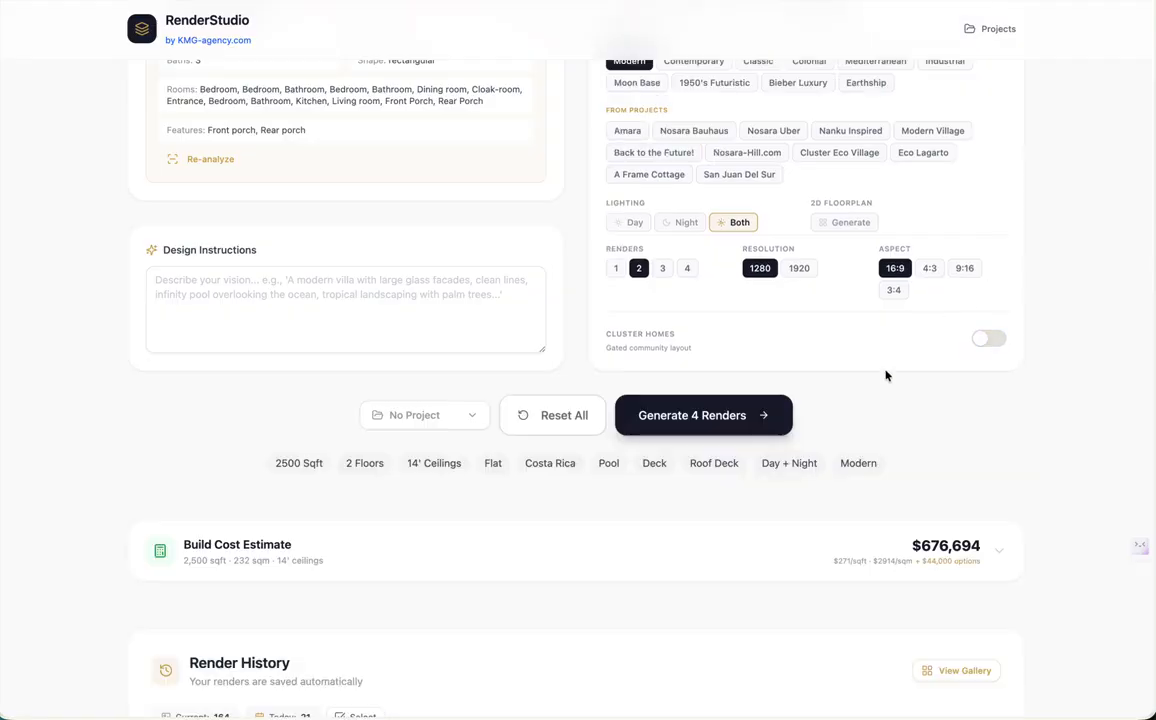
- Expand the Build Cost Estimate to examine its cost breakdown, and collapse it again
scroll(885, 376, "up", 1)
scroll(885, 376, "down", 4)
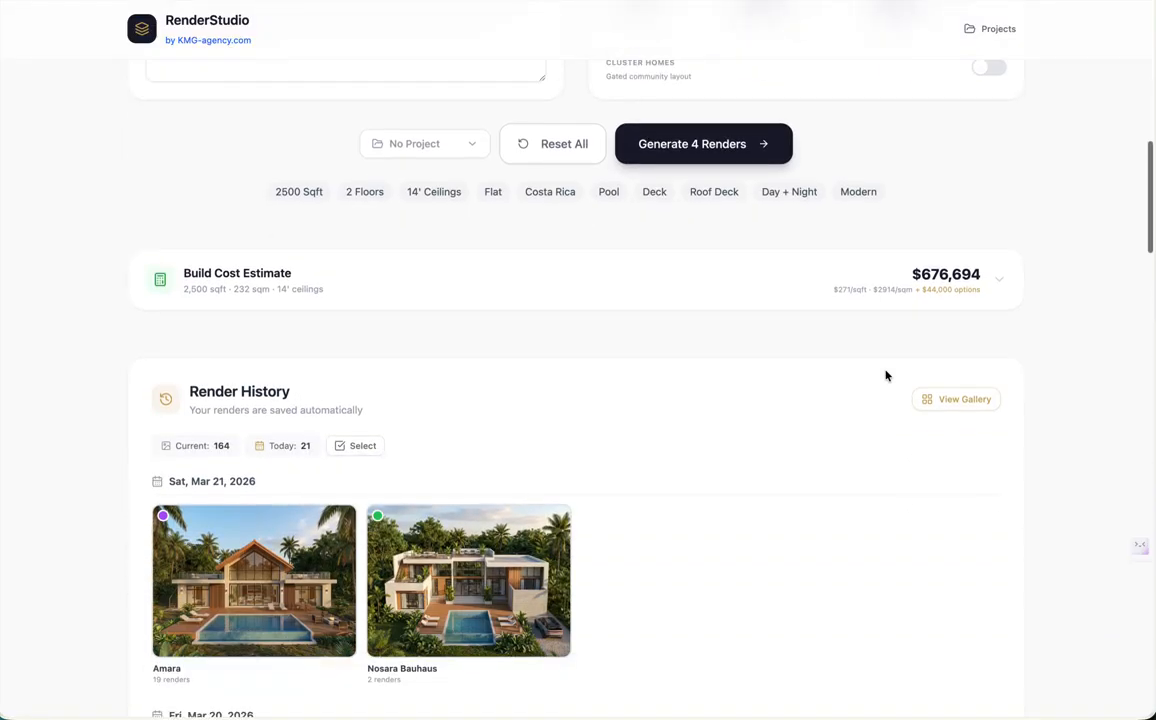
left_click(995, 278)
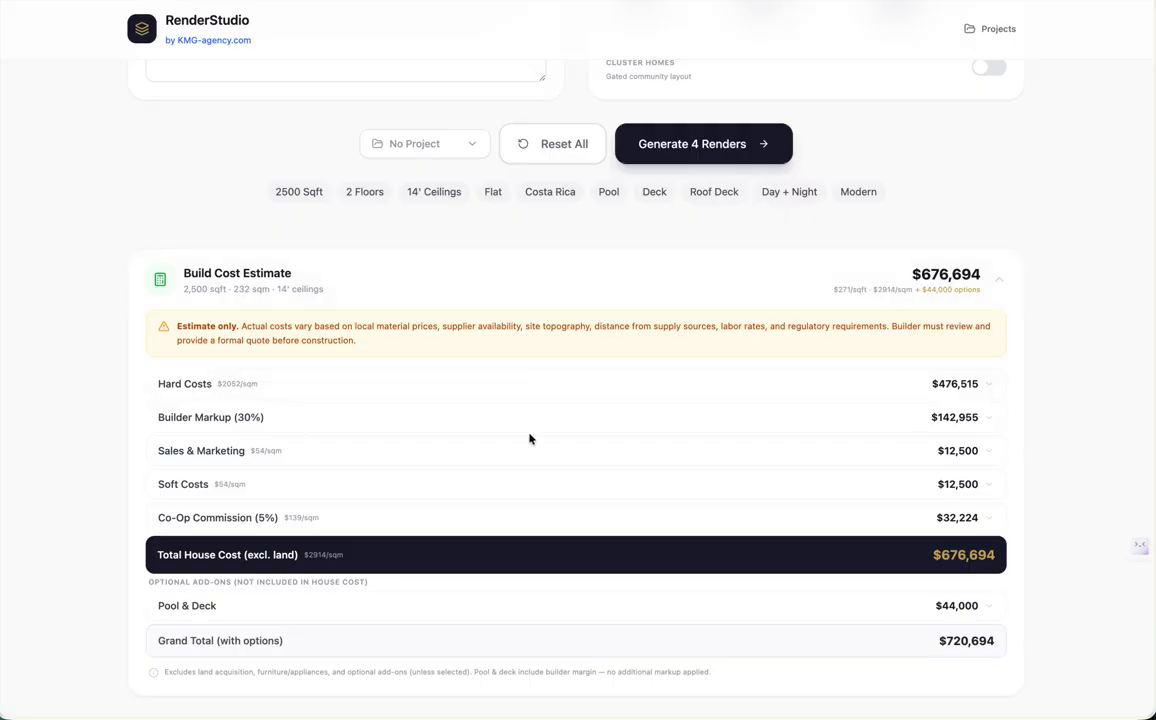
left_click(999, 279)
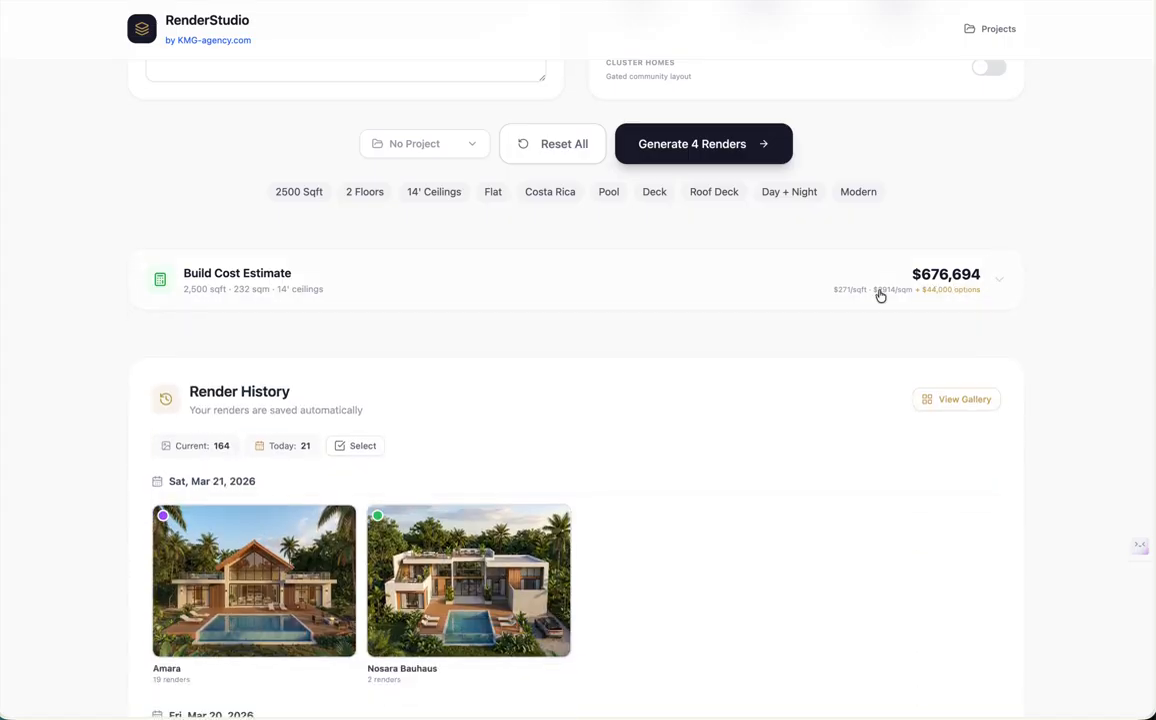
- Begin the design instructions with "stark white, shaded rooftop with loungers and red shade umbrellas."
scroll(740, 330, "up", 3)
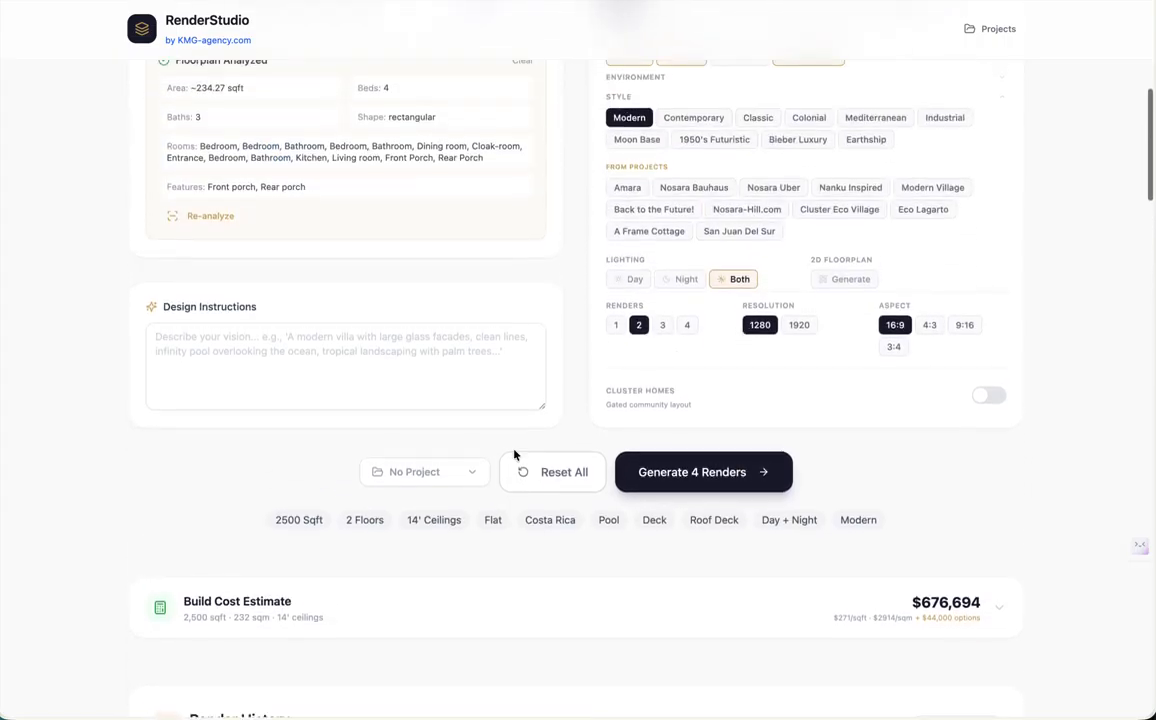
left_click(326, 348)
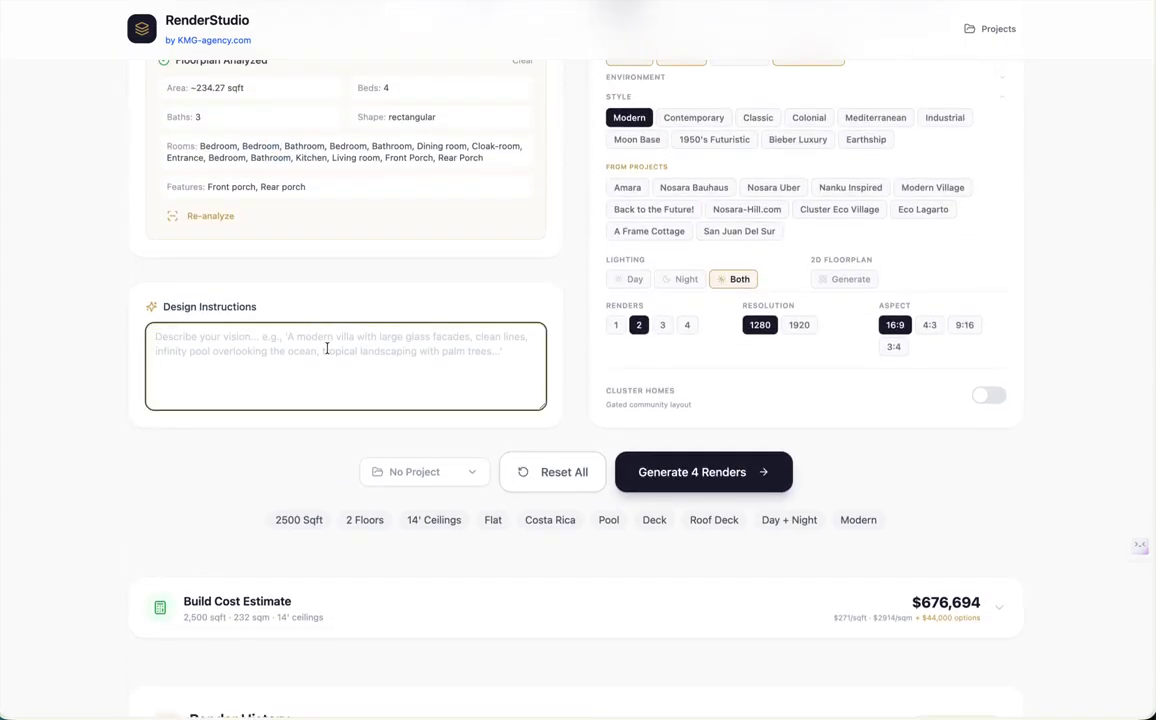
scroll(326, 348, "up", 3)
scroll(328, 348, "down", 2)
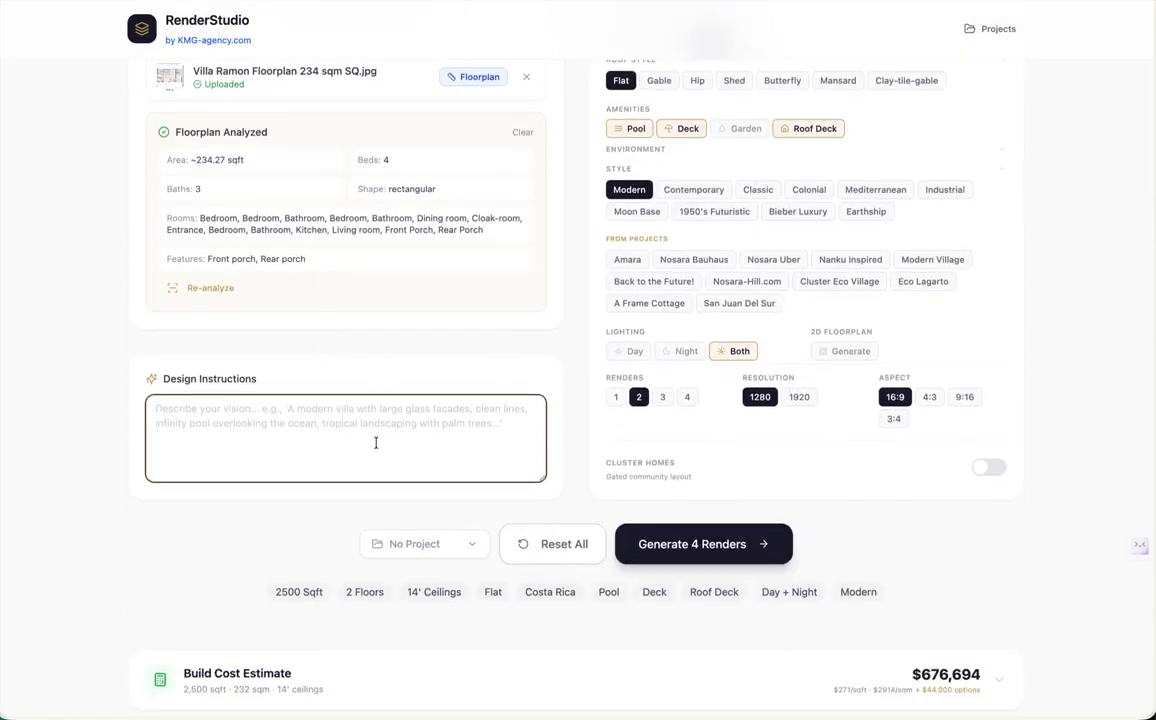
type("stark white")
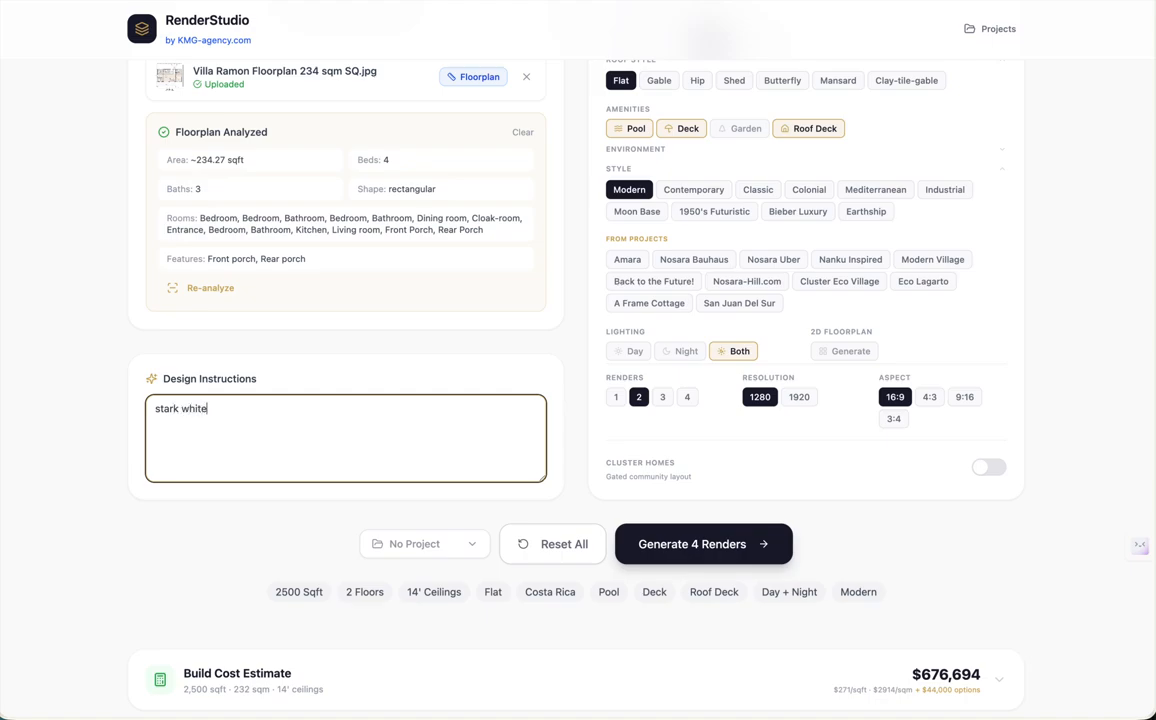
type(", shaded rooftop with lounge")
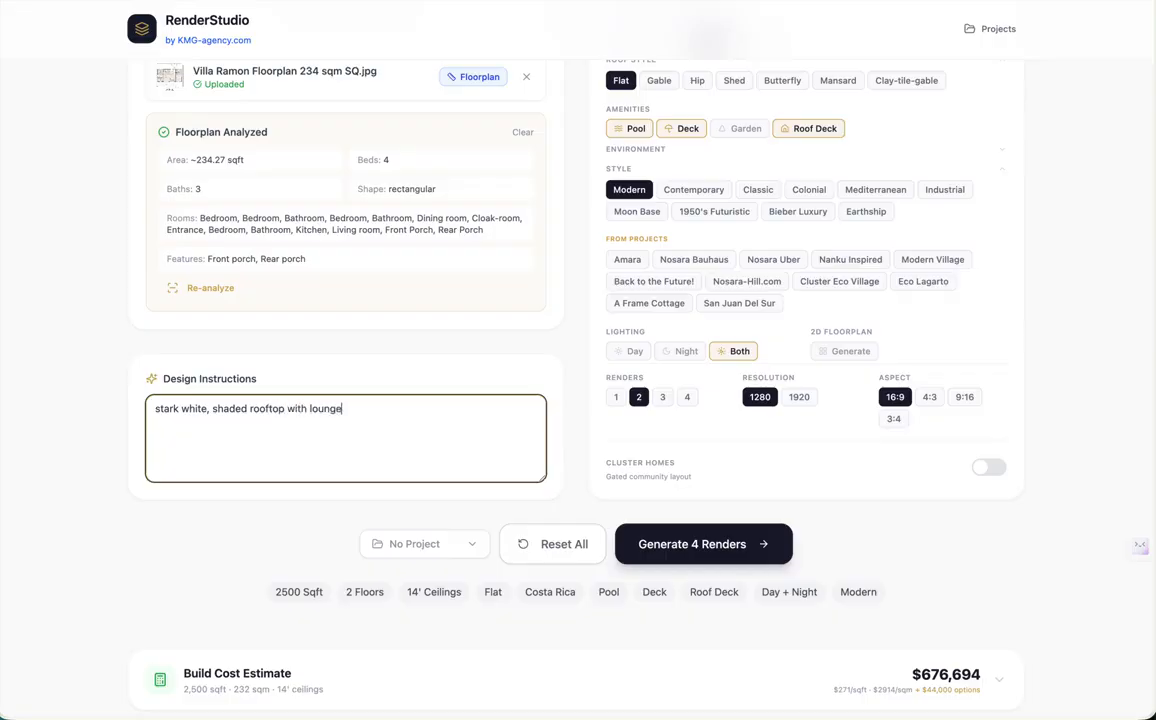
type("rs and red shade umbreaa")
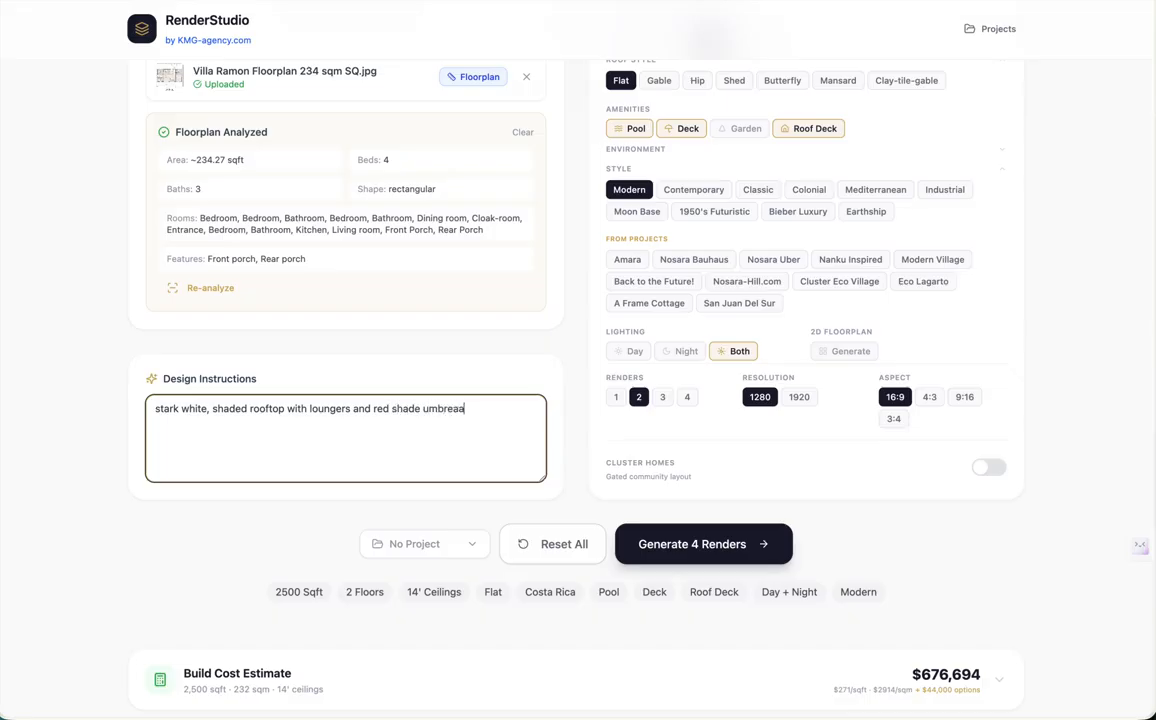
key("BackSpace")
type("llas.")
key("ctrl+shift+Left")
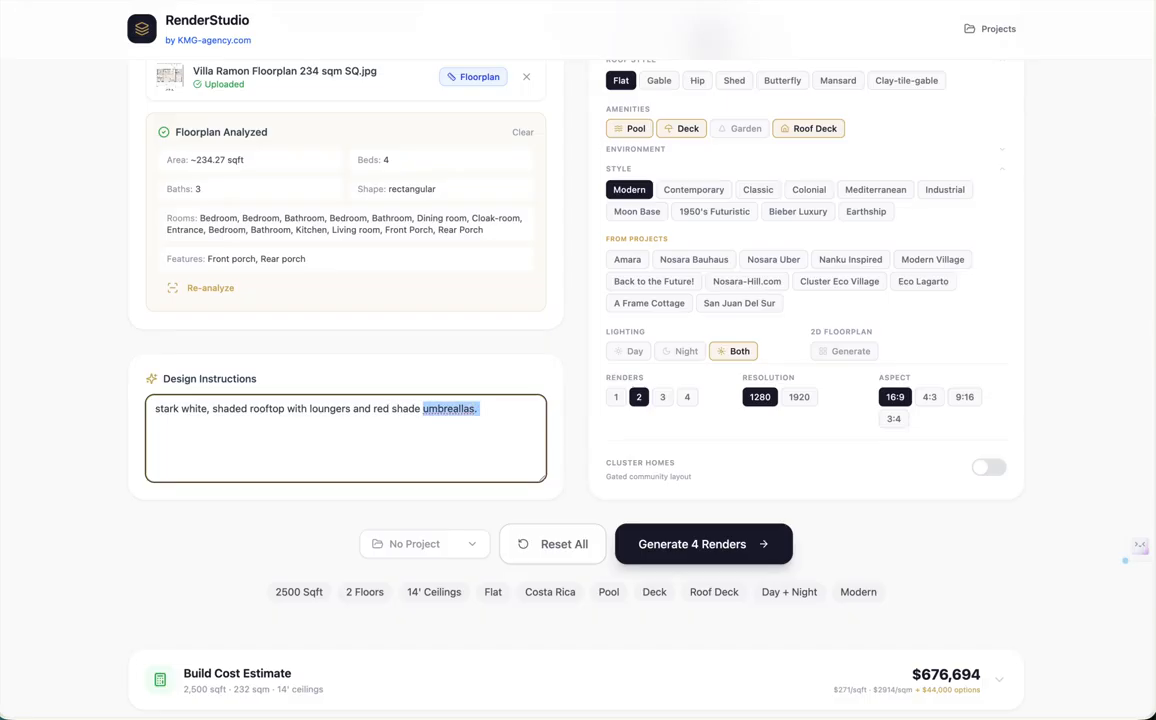
type("umbrellas")
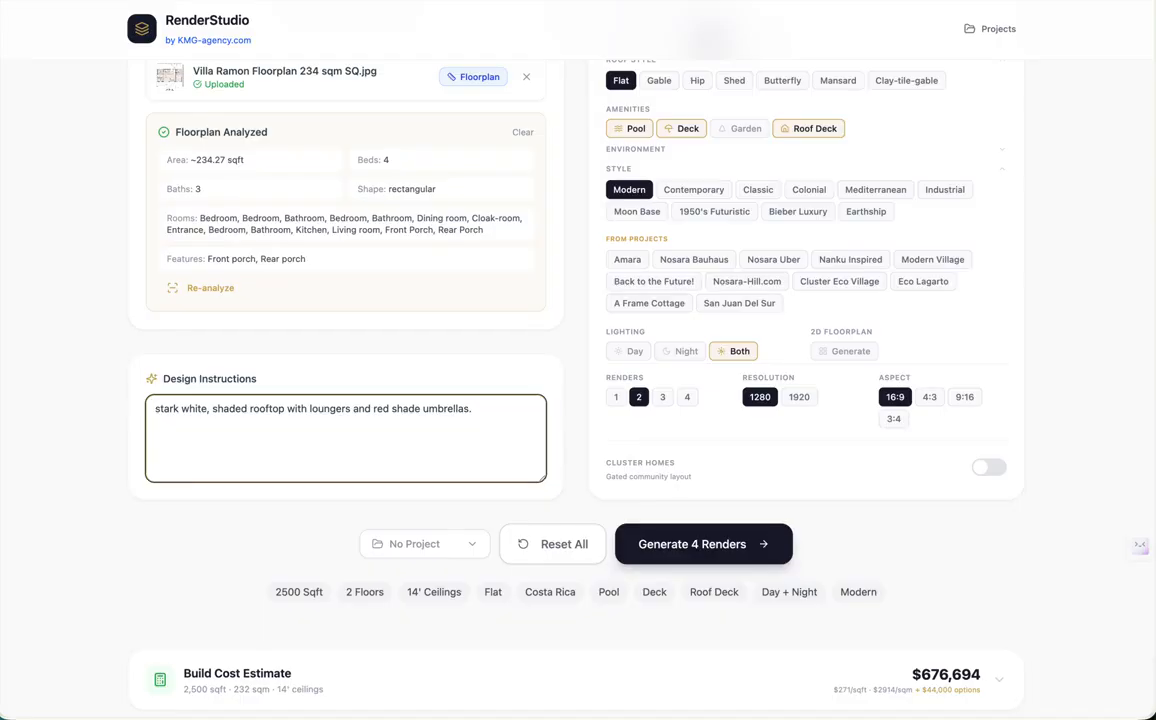
- Continue the design instructions with "infinity pool in front, large floor to ceiling windows facing the pool."
type("infinity oppool in front, large ")
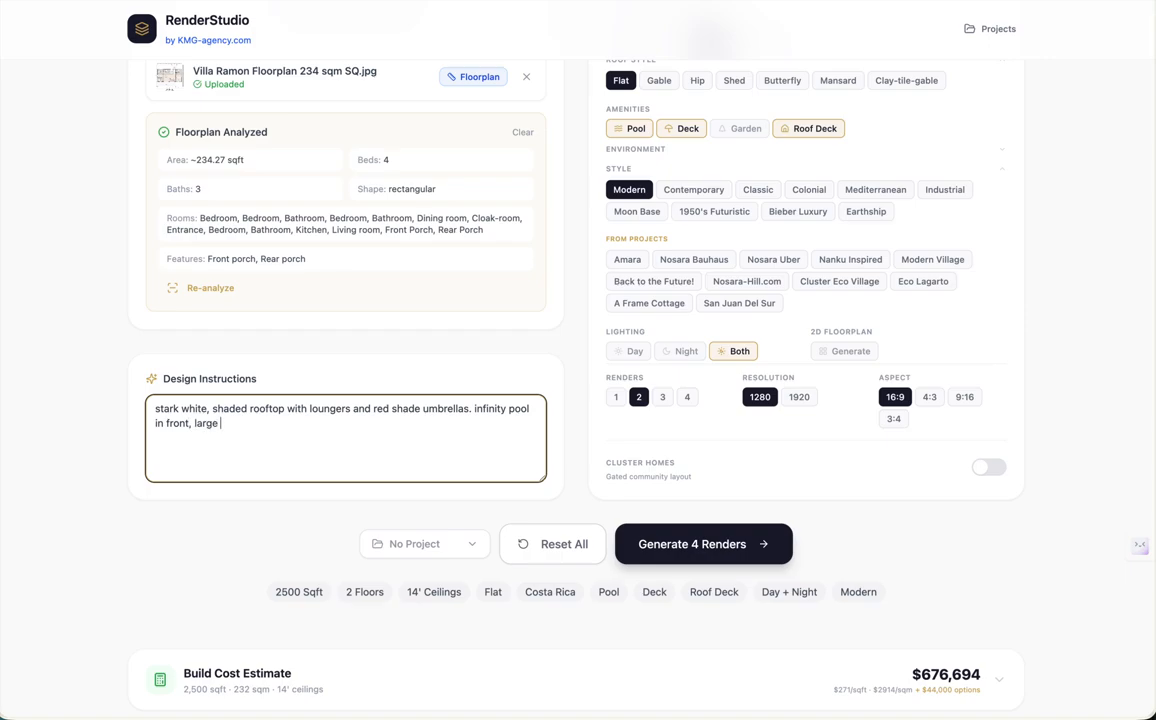
type("floor to ceiling windows fac")
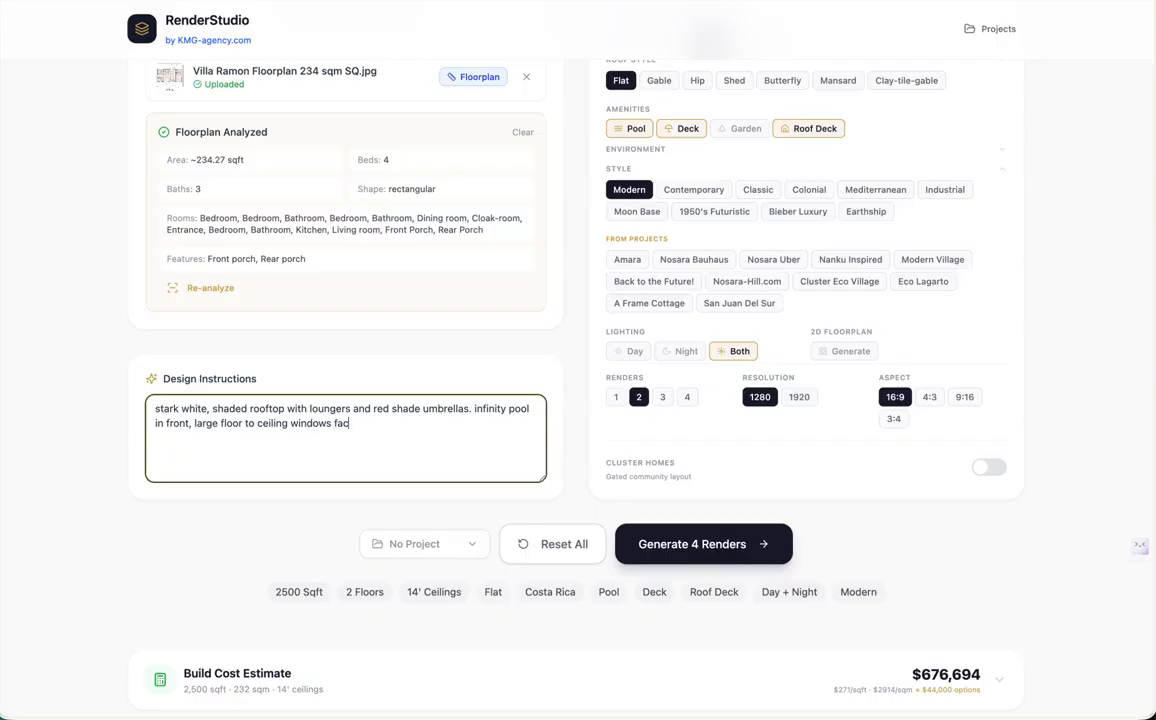
type("ing thepool. on the side of the")
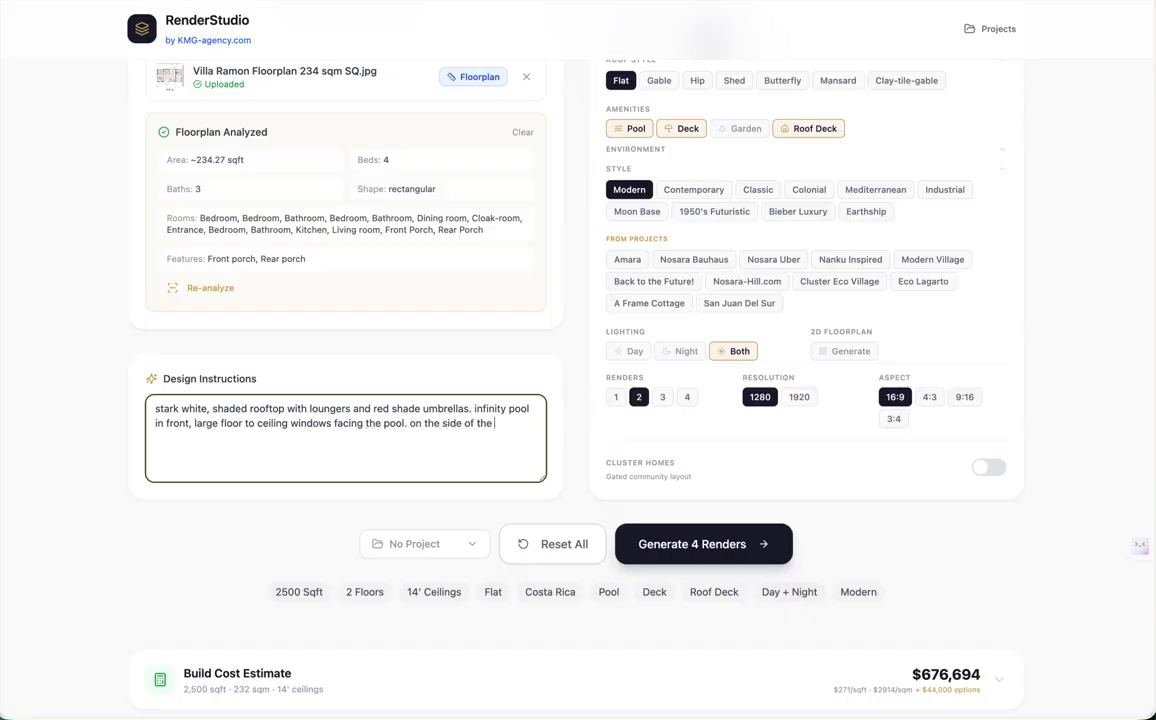
- Complete the design instructions with a large side garage for 3 large SUVs and, on the other side, a shaded lounge, outdoor kitchen, play area and fire pit
type(" house large garage for 3")
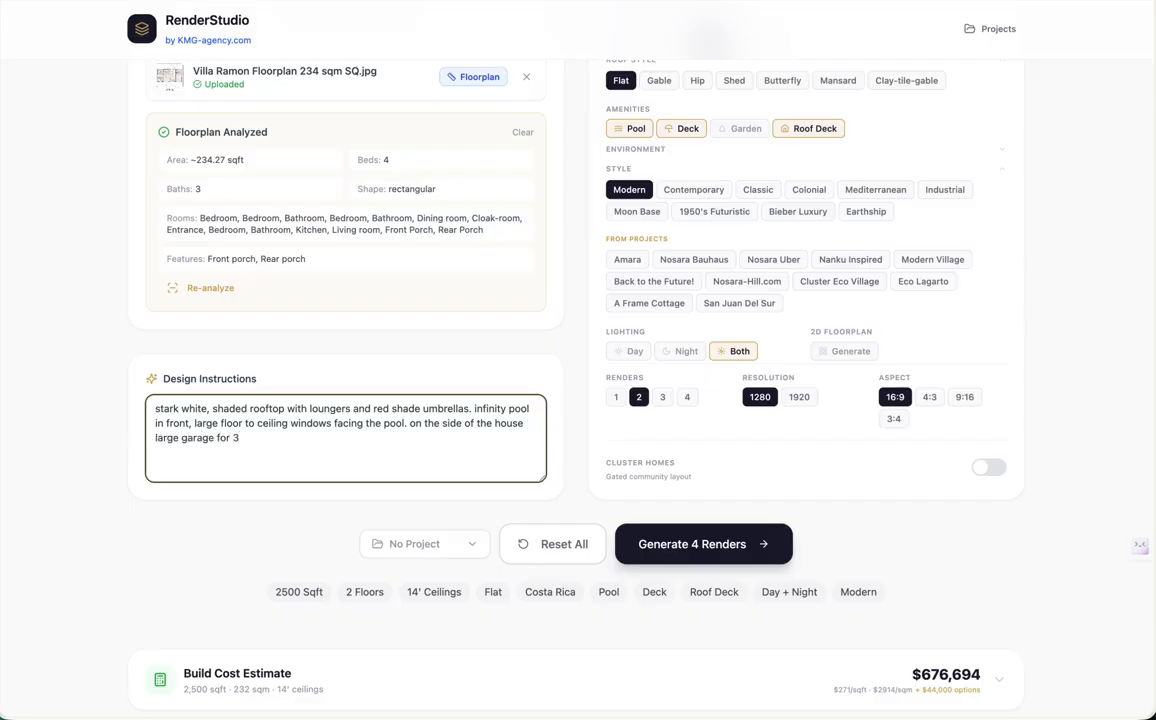
type(" large SUVs. on the other side, ")
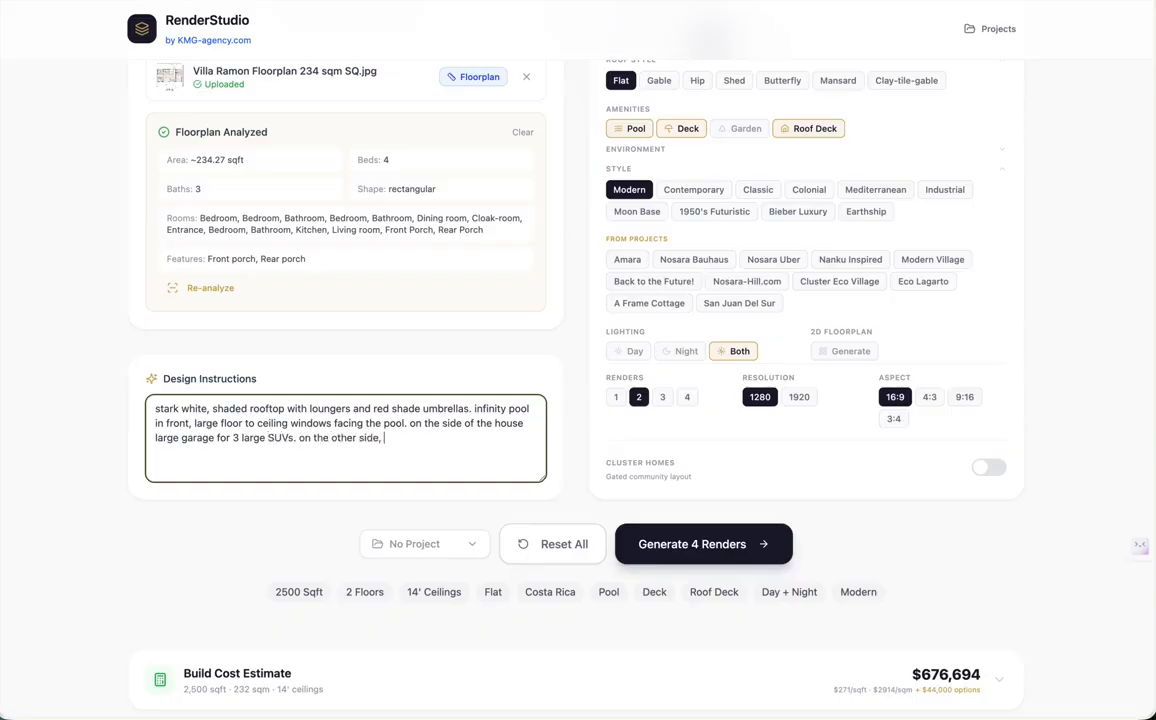
type("shaded lounge with out")
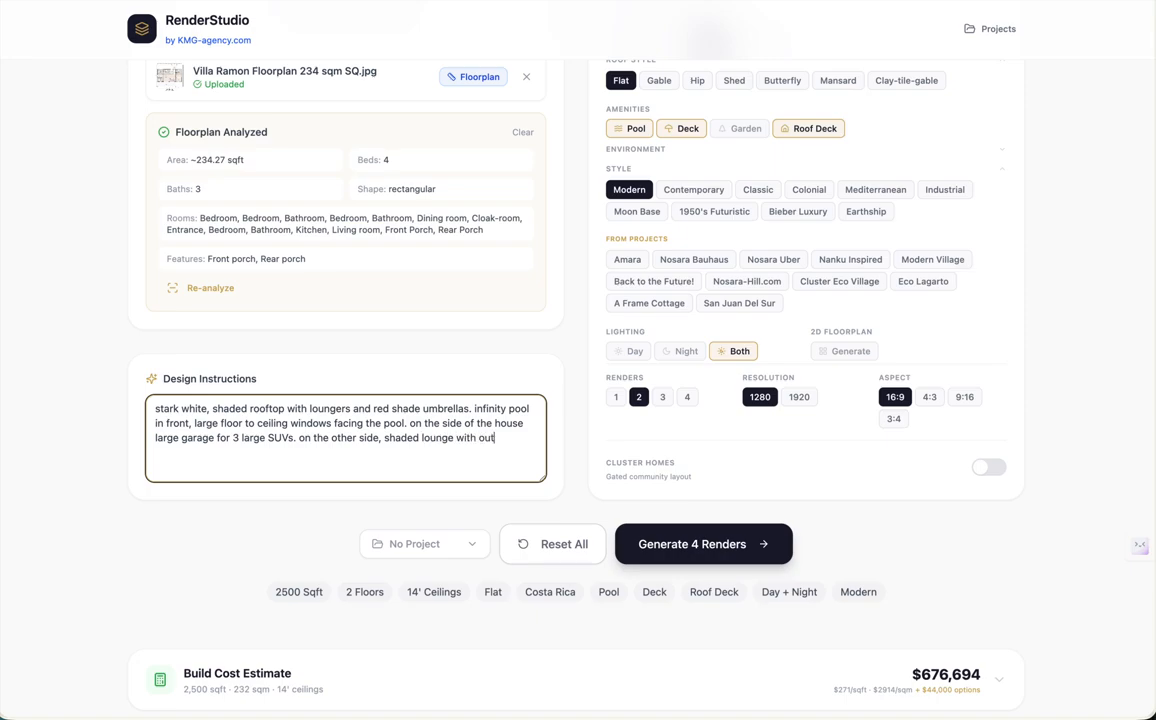
type("door kitchen and play area.")
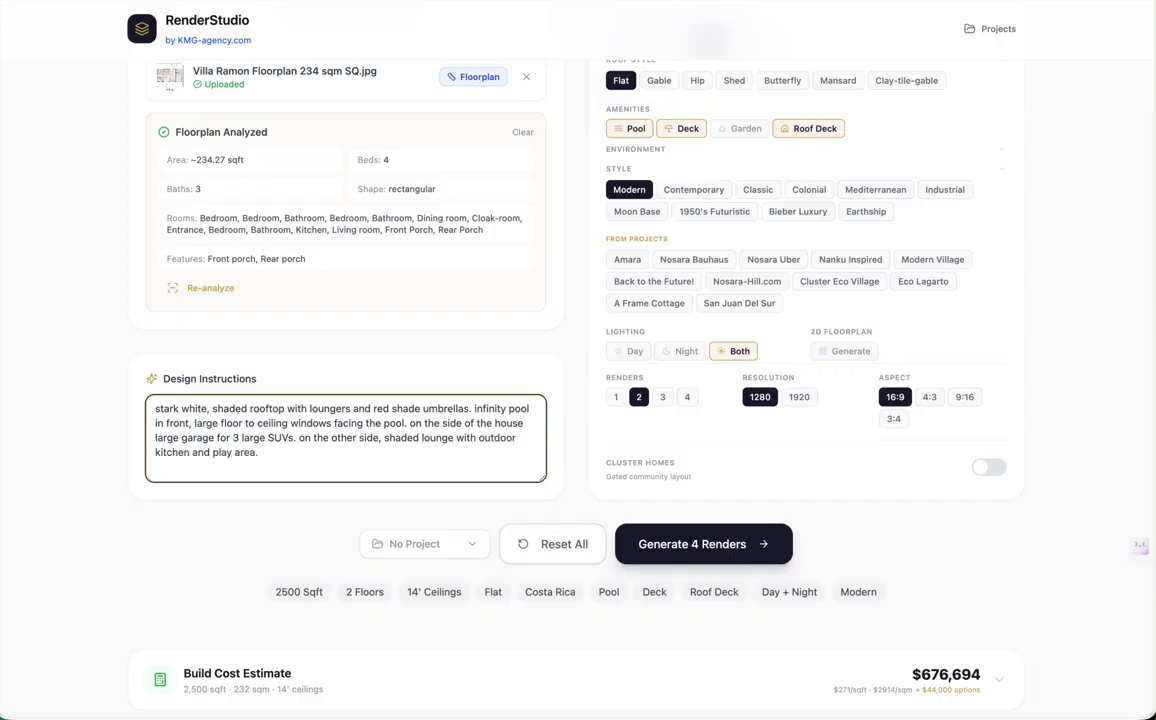
type(" fire pit.")
- Start a new project named "Villa Ramon" with the description "234sqm modern"
left_click(474, 548)
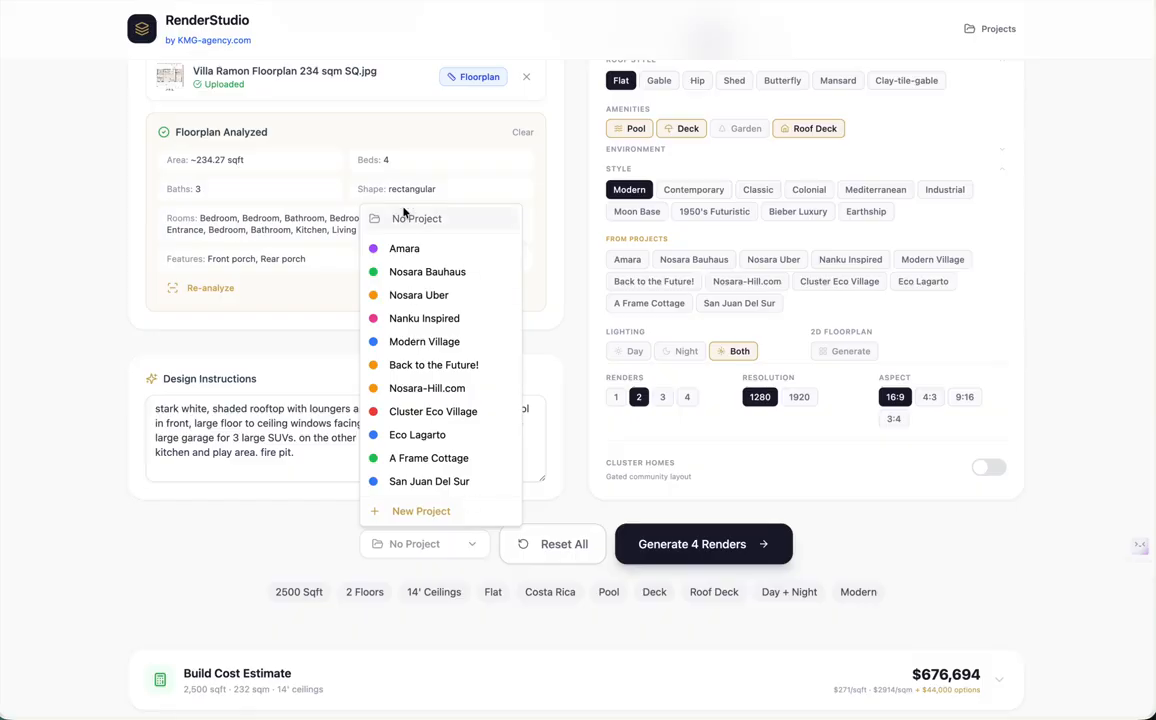
left_click(446, 510)
left_click(541, 265)
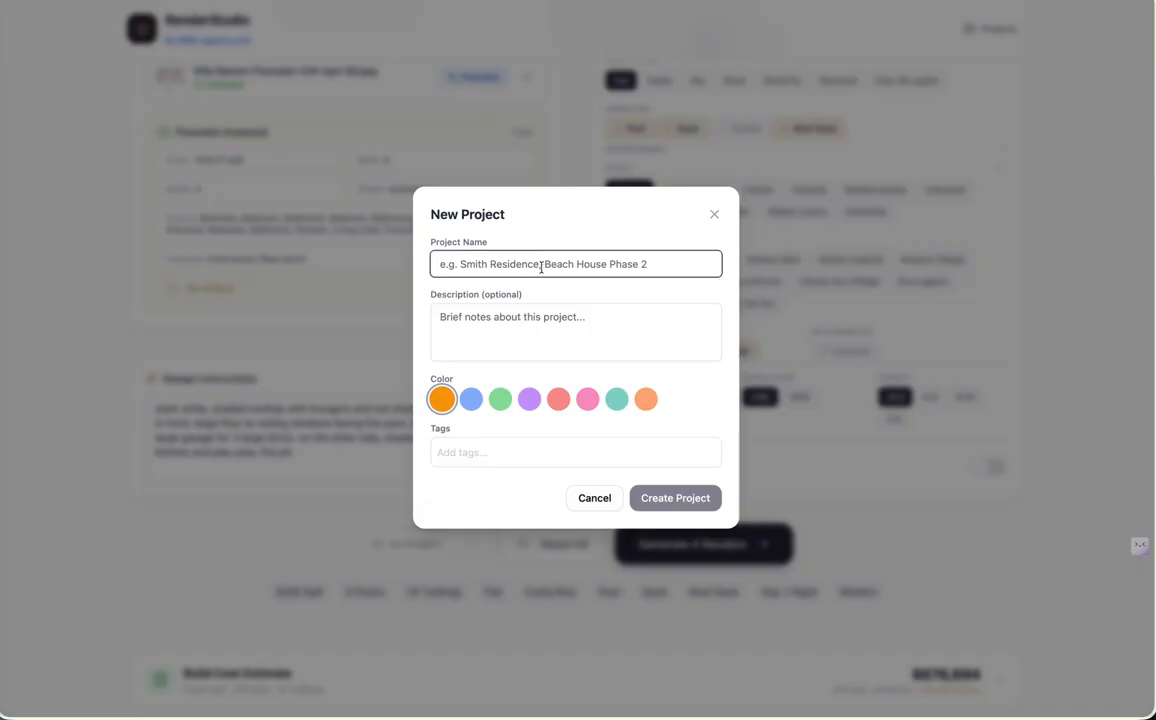
type("Villa Ramon")
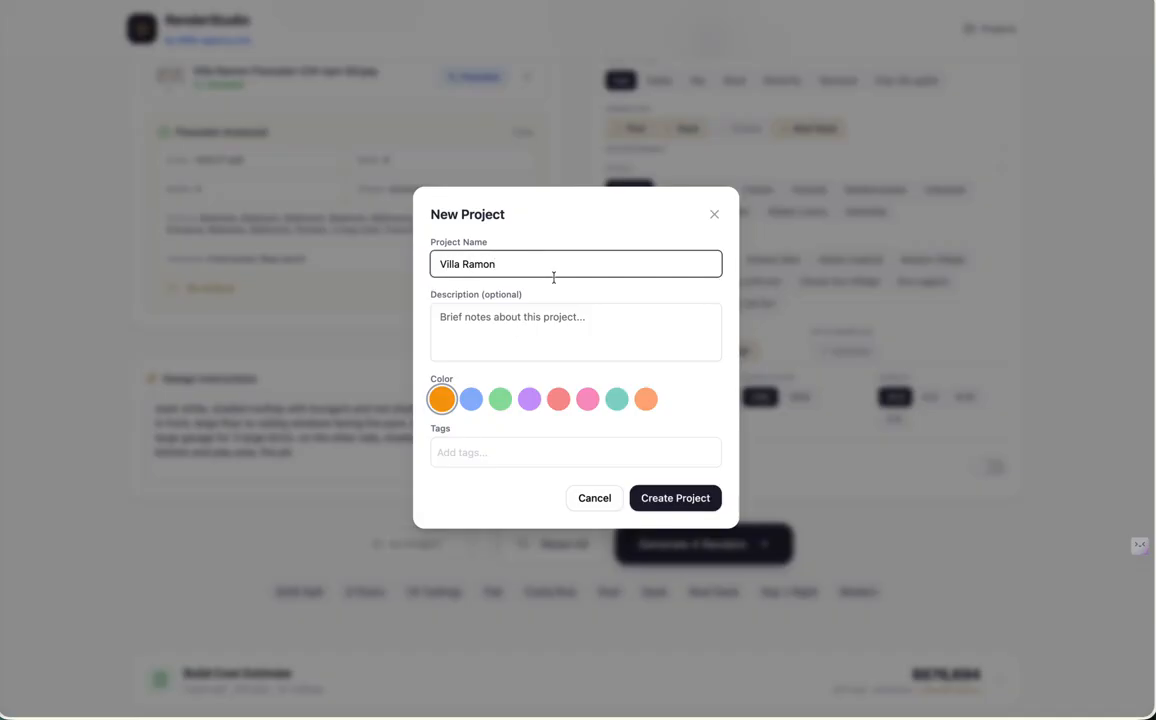
left_click(536, 344)
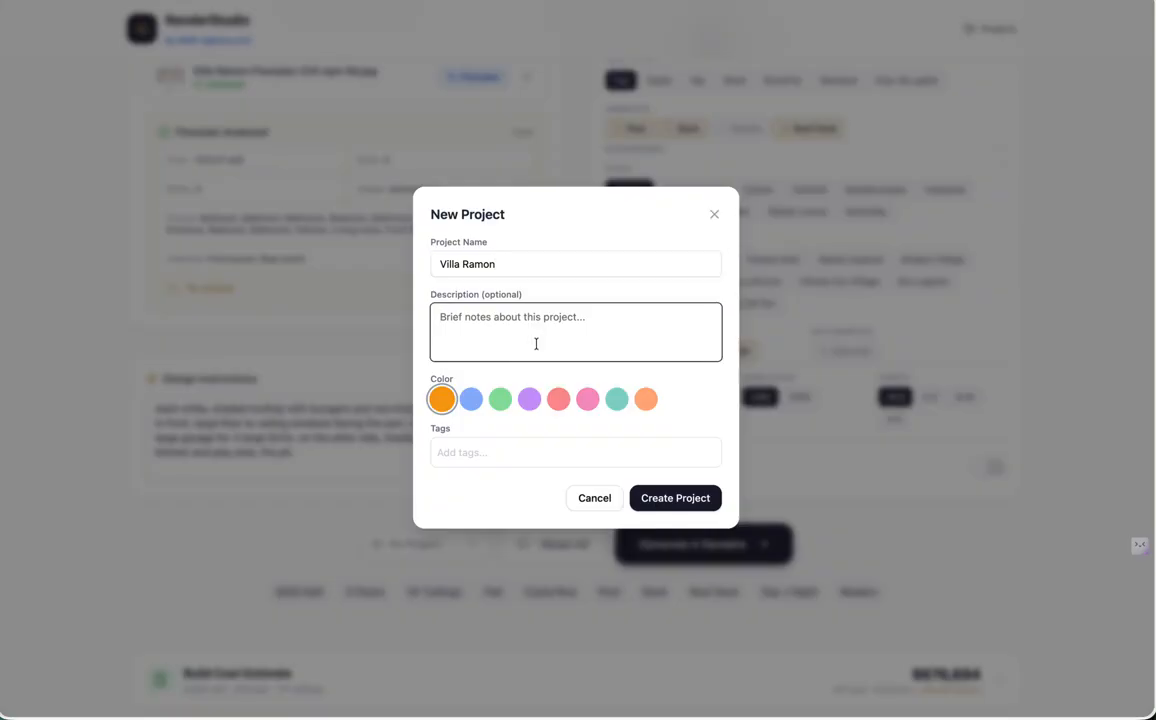
type("234sqm")
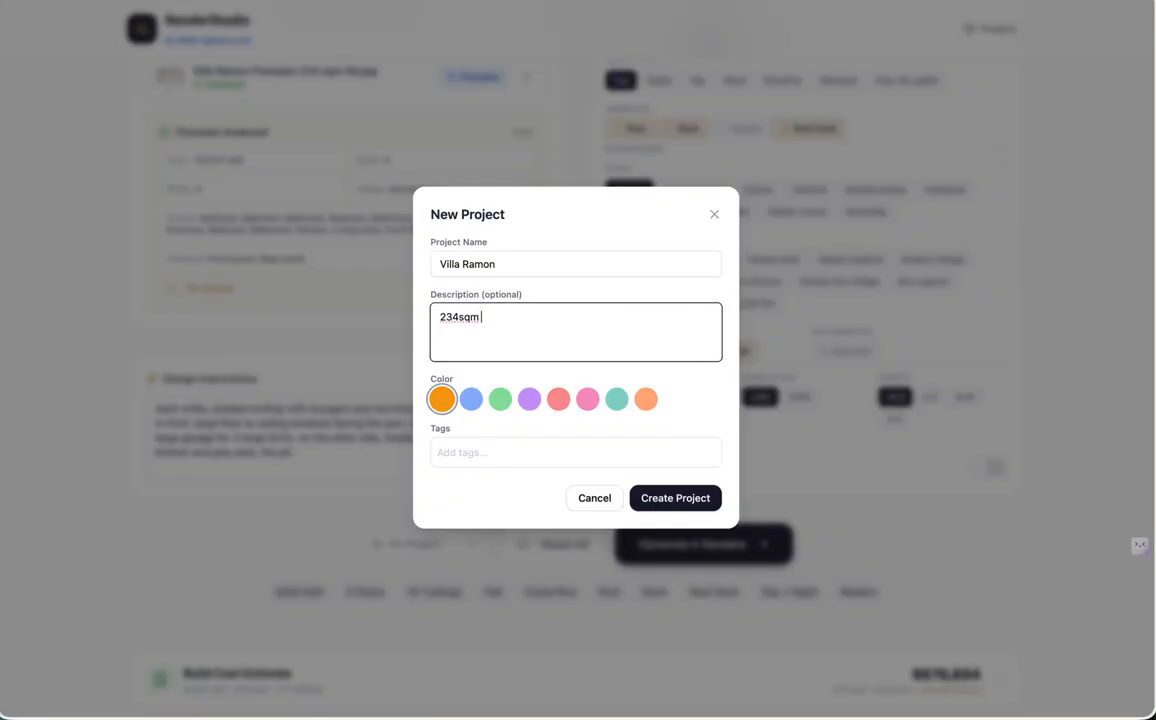
type("modern")
- Add the tags "ramon", "villa" and "white" to the new project
left_click(498, 448)
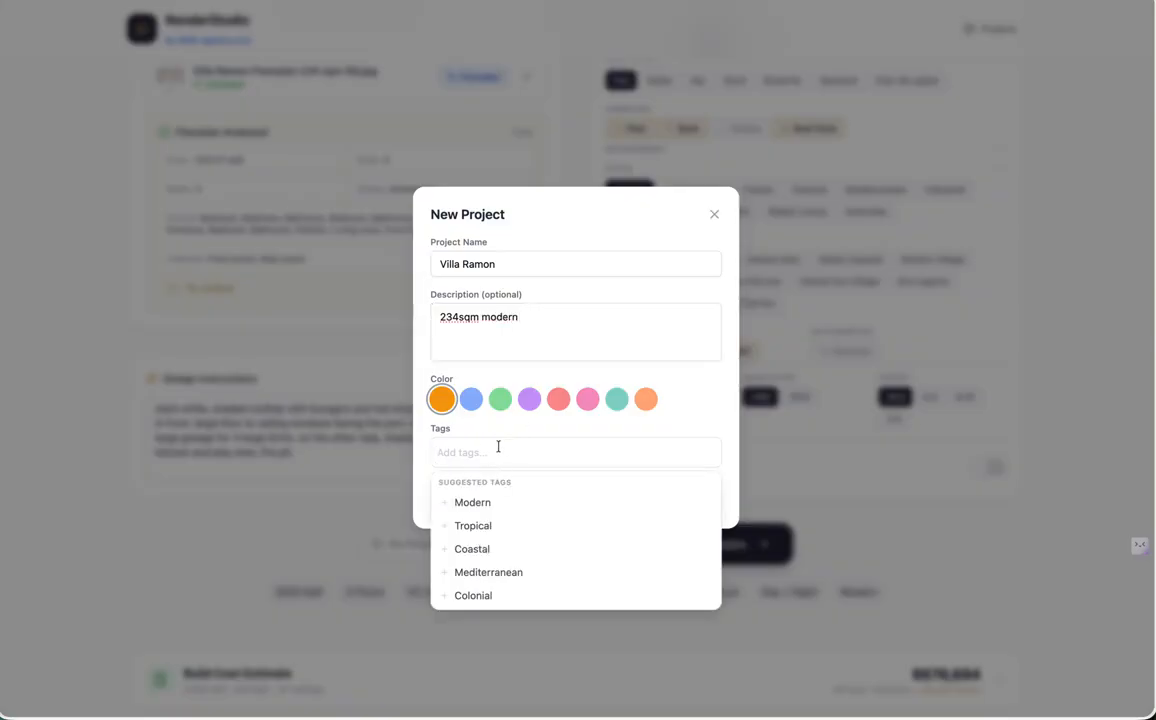
type("ramon")
key("Return")
type("villa")
key("Return")
type("wh")
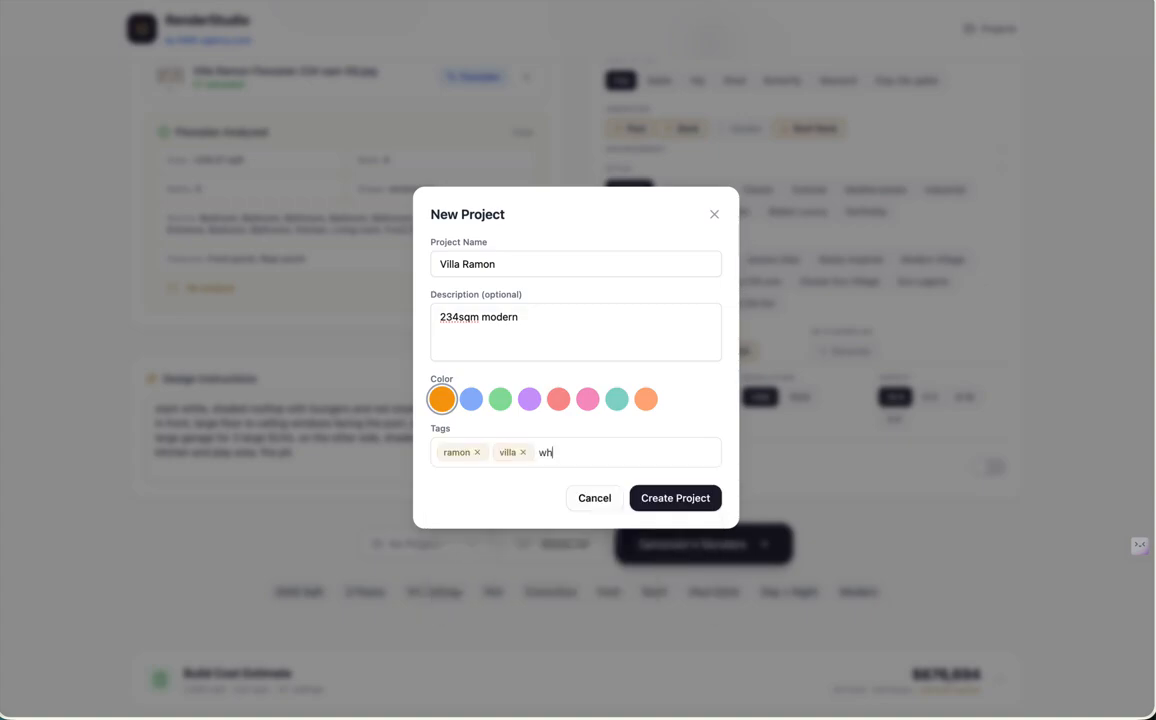
type("ite")
key("Return")
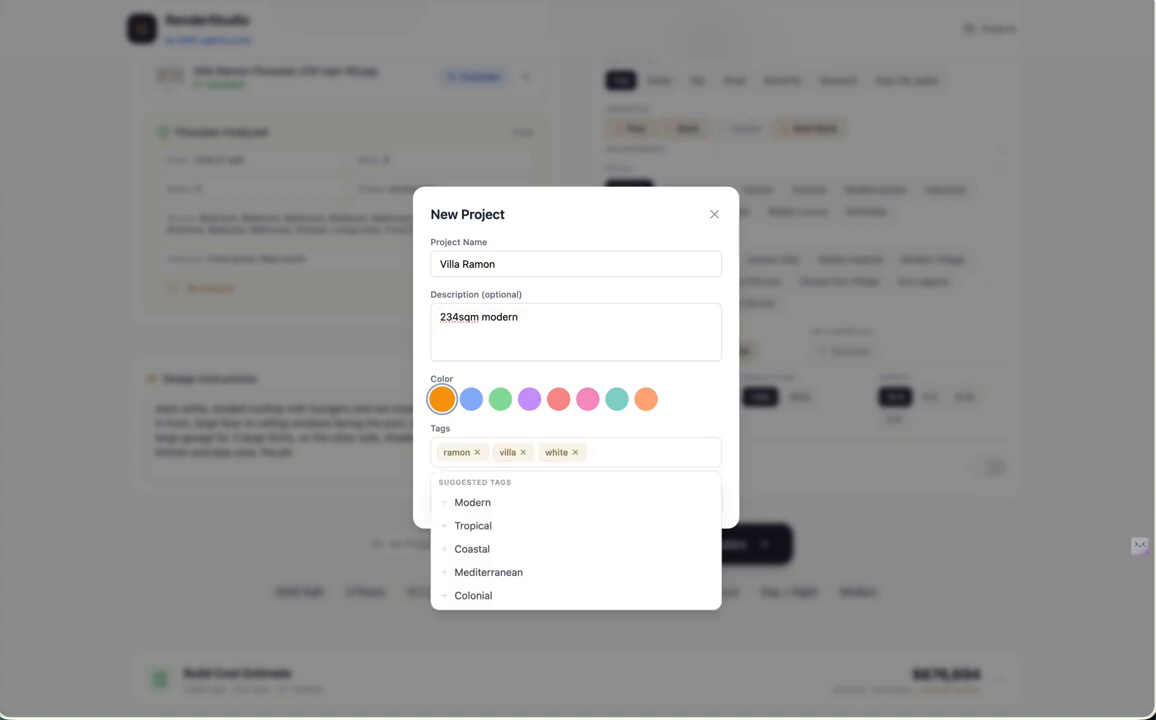
- Give the new project the purple color and create it
left_click(683, 397)
left_click(529, 399)
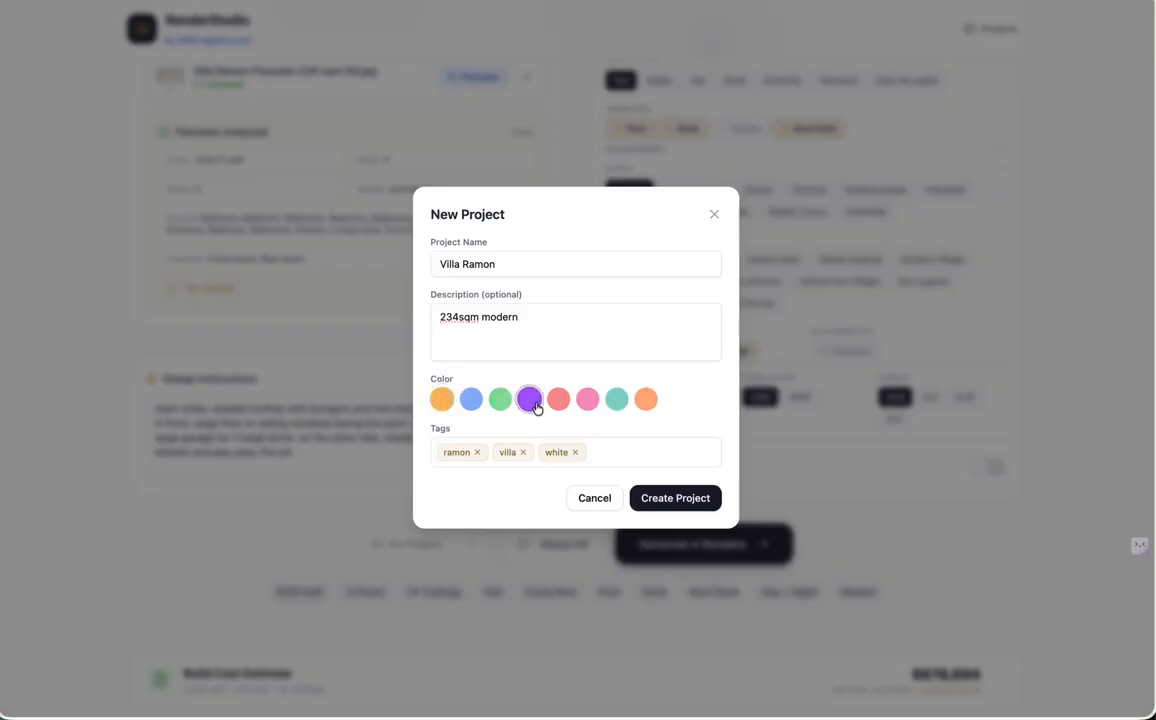
left_click(680, 497)
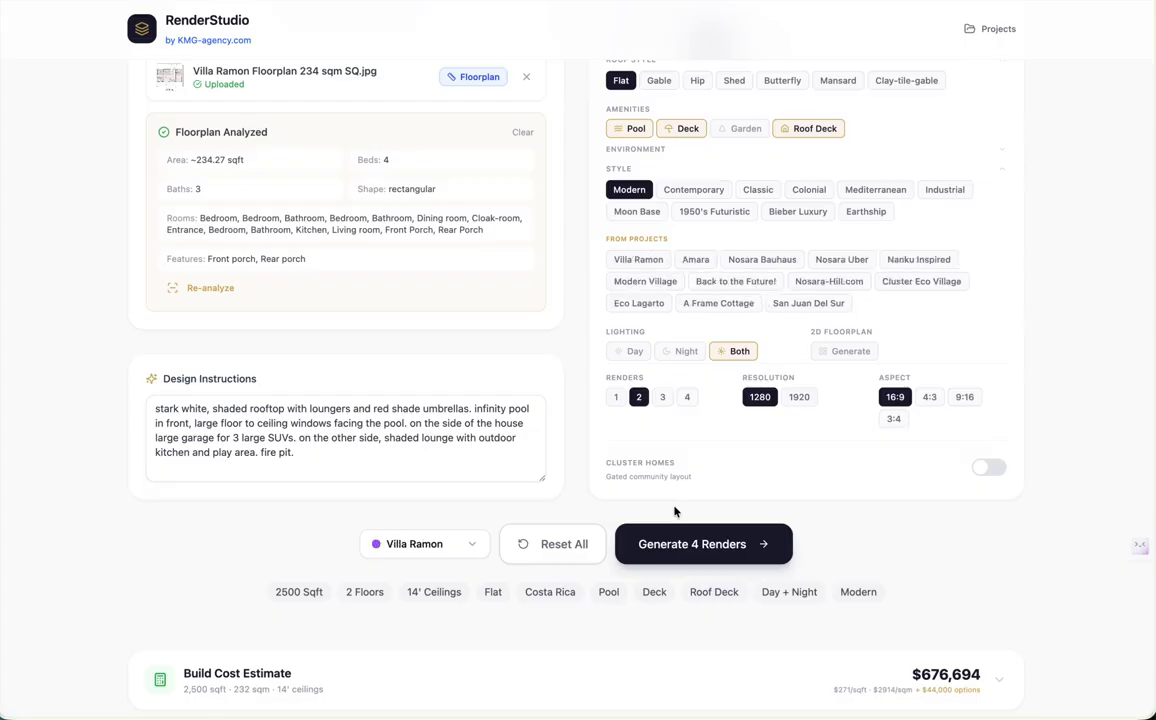
- Review the floorplan and customization settings, and set the ceiling height to 16 ft
scroll(674, 511, "up", 5)
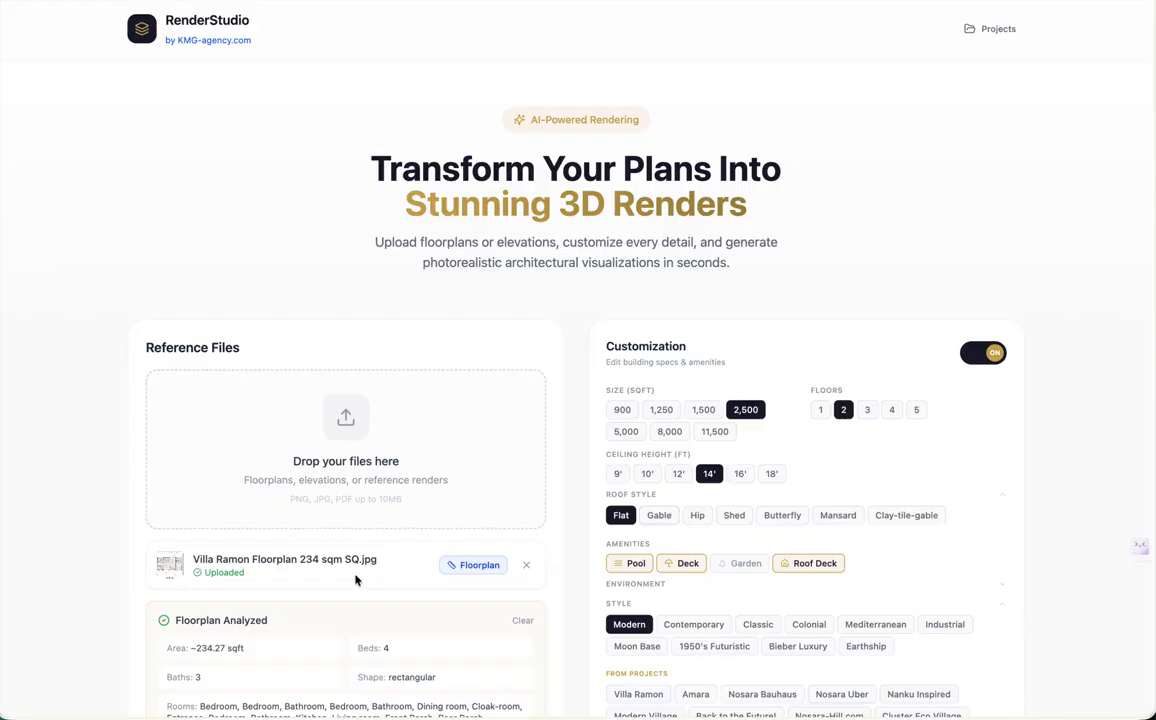
scroll(355, 580, "down", 2)
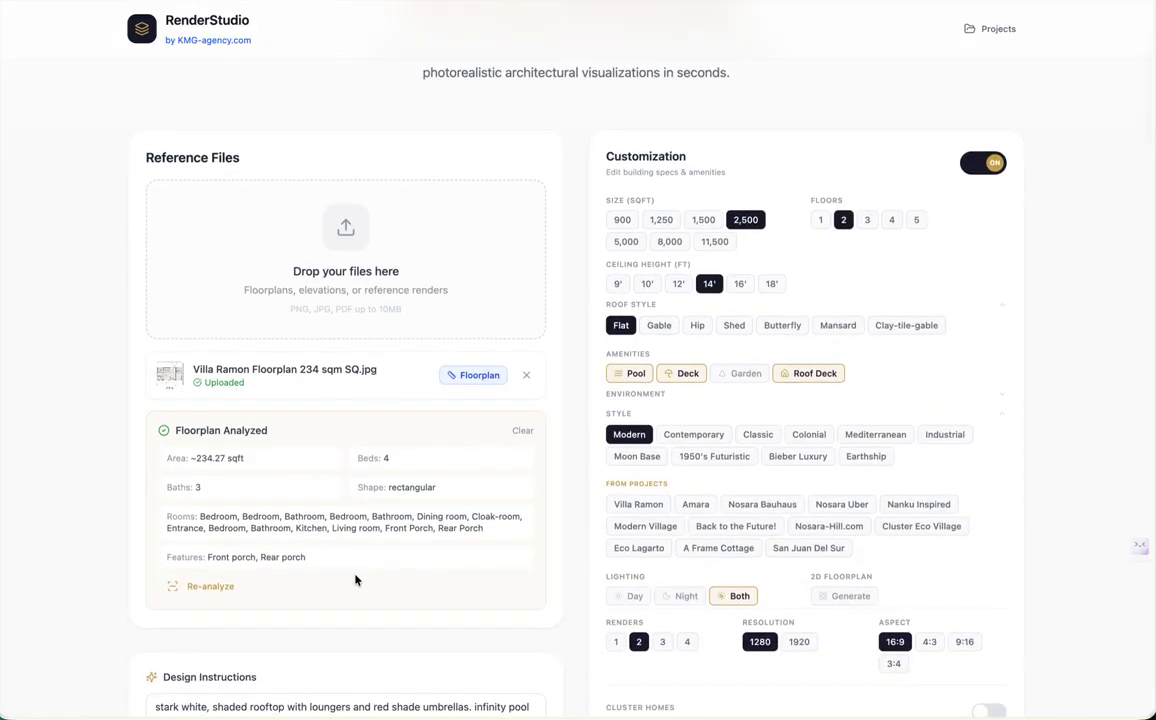
scroll(308, 565, "down", 1)
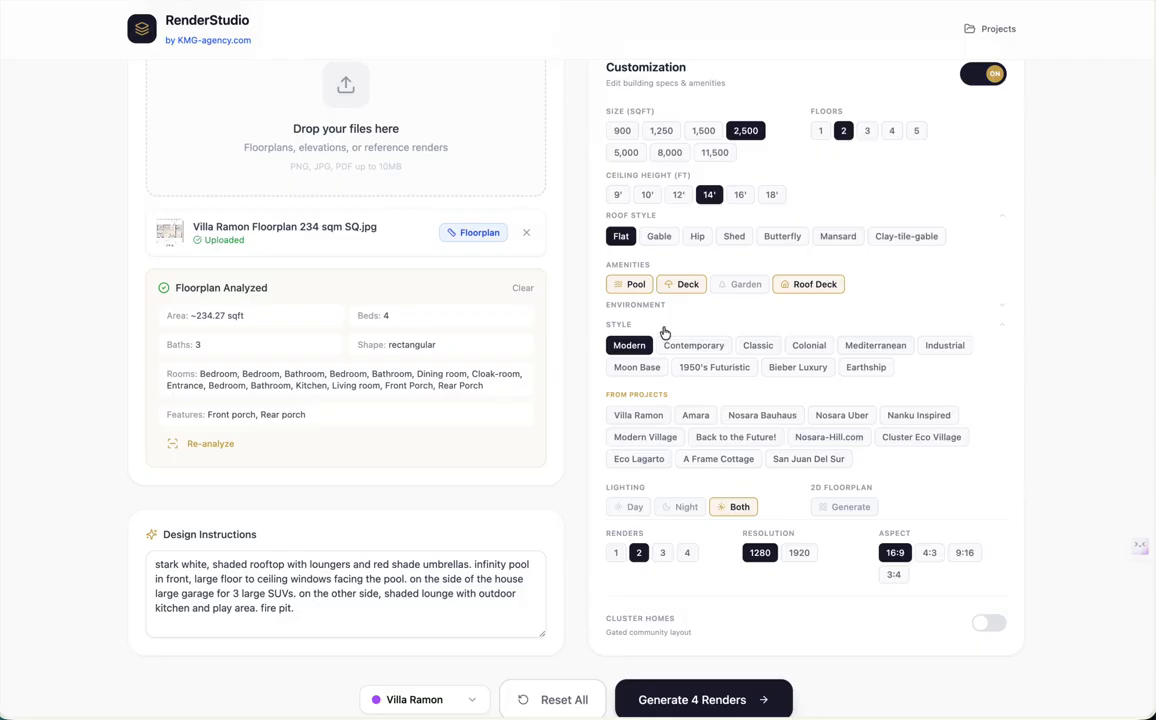
scroll(680, 310, "up", 1)
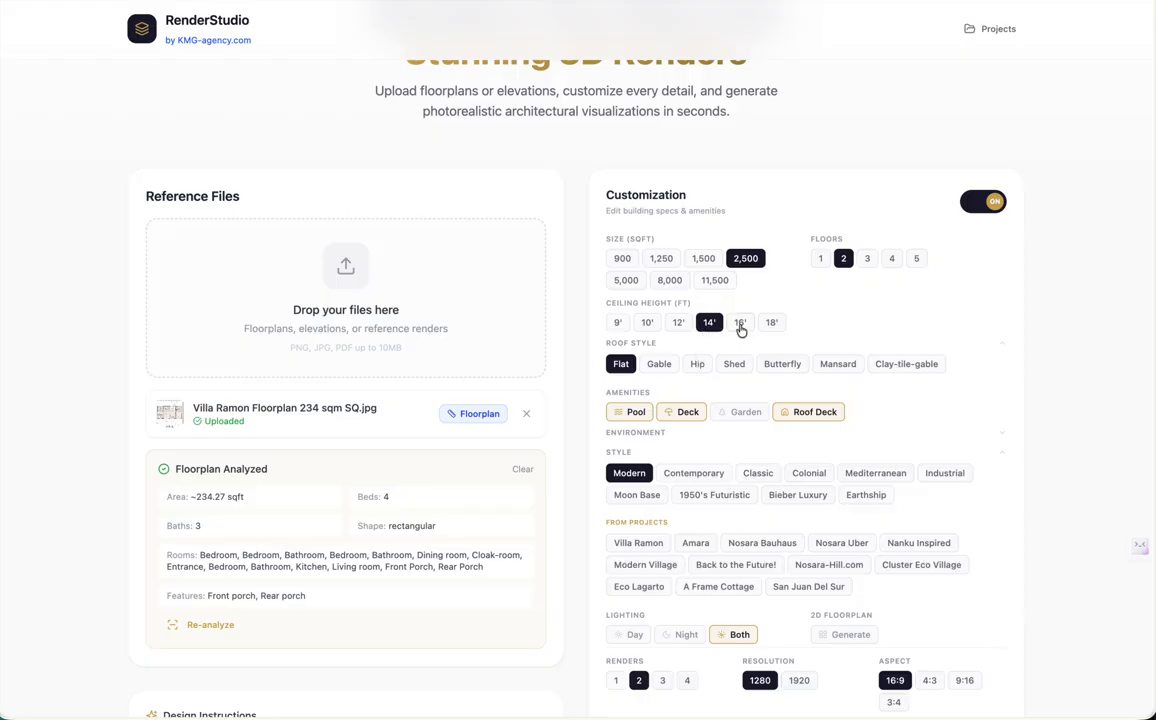
left_click(741, 325)
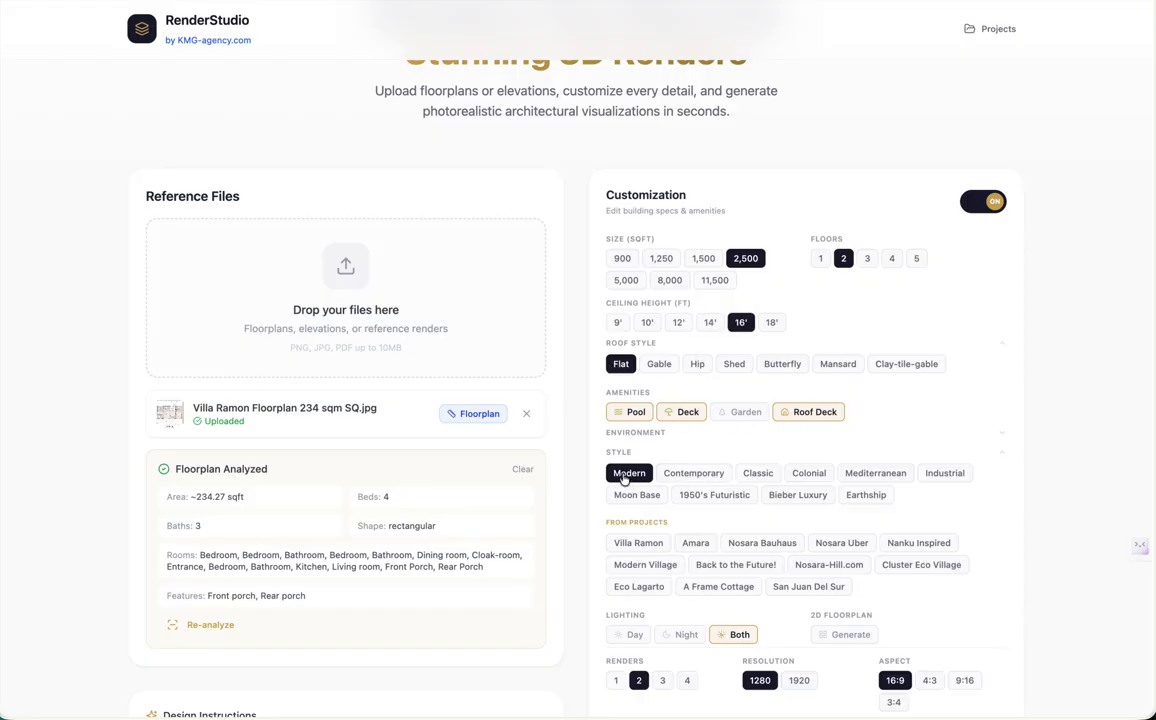
- Generate the 4 day and night renders for the Villa Ramon project
scroll(748, 555, "down", 3)
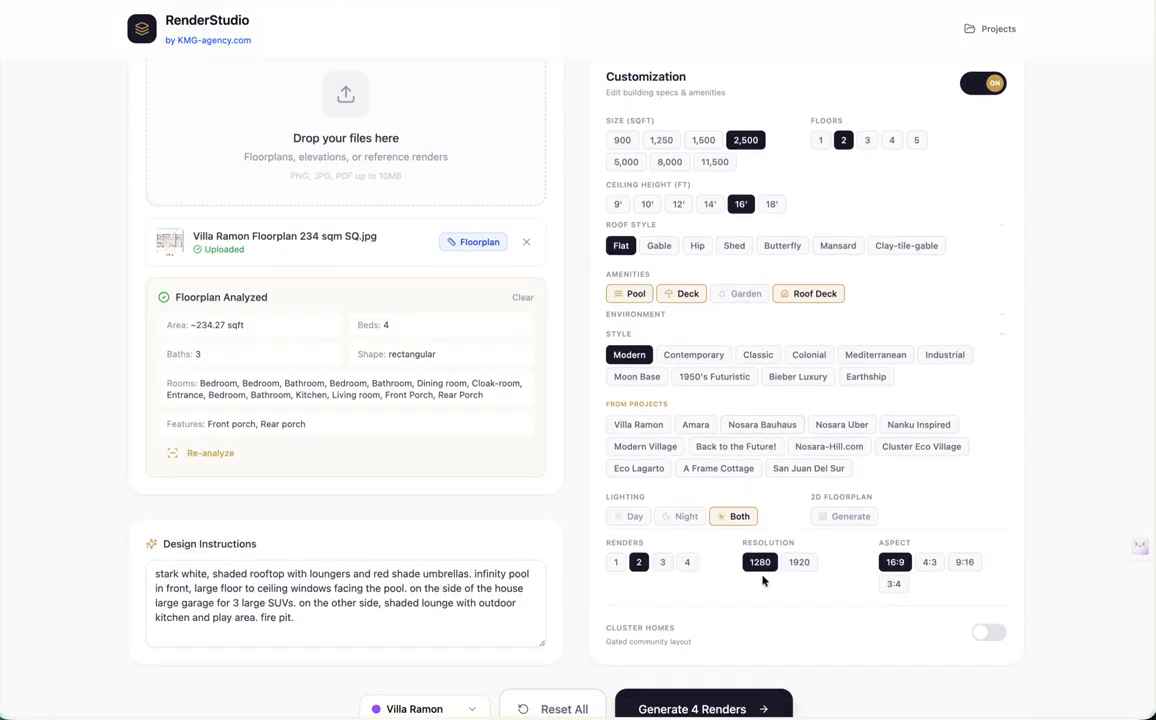
scroll(658, 580, "down", 3)
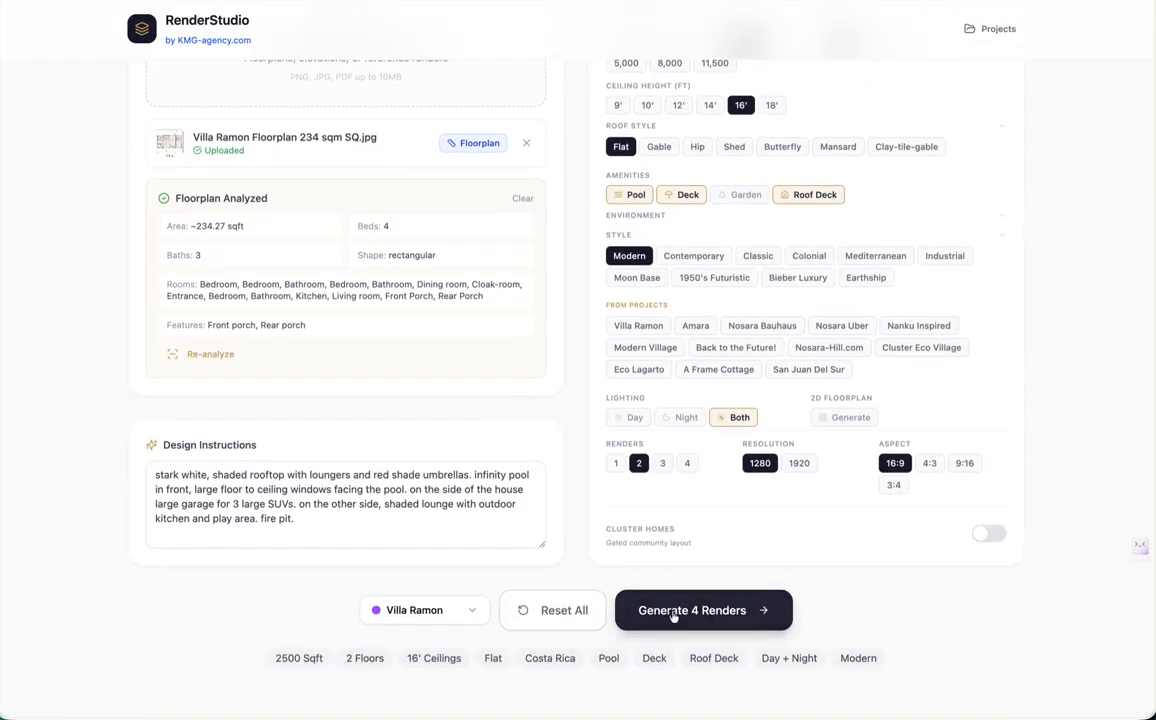
left_click(673, 615)
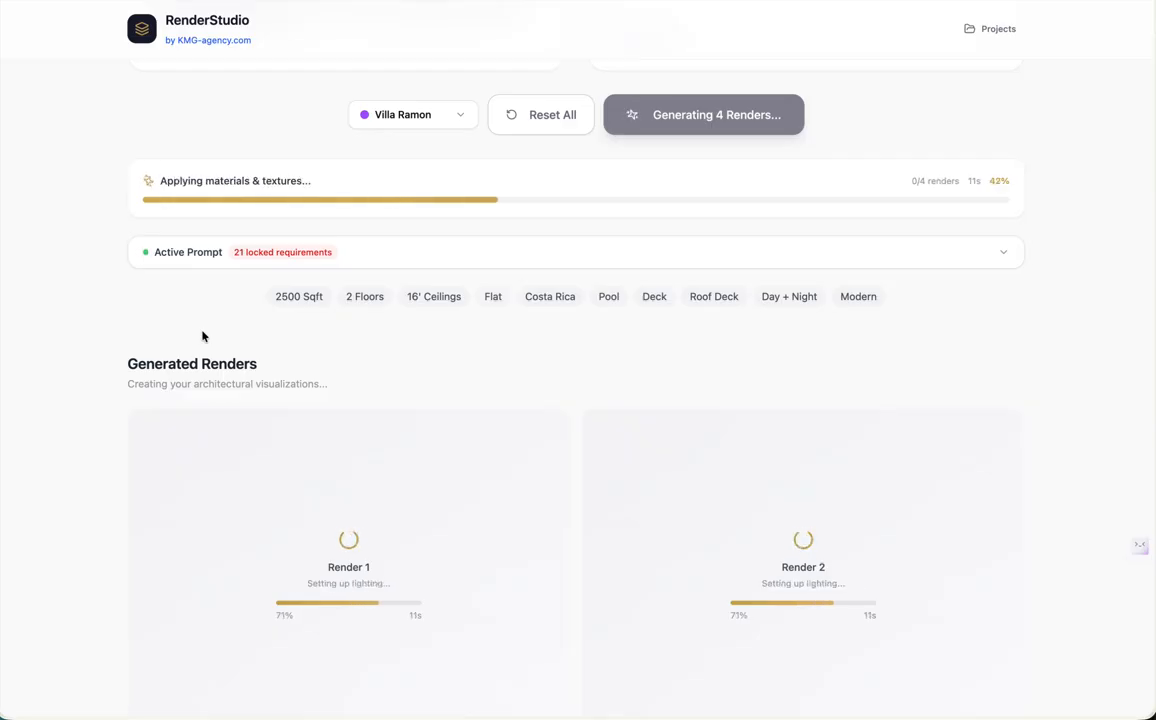
scroll(202, 336, "down", 1)
scroll(202, 336, "down", 4)
scroll(202, 336, "up", 1)
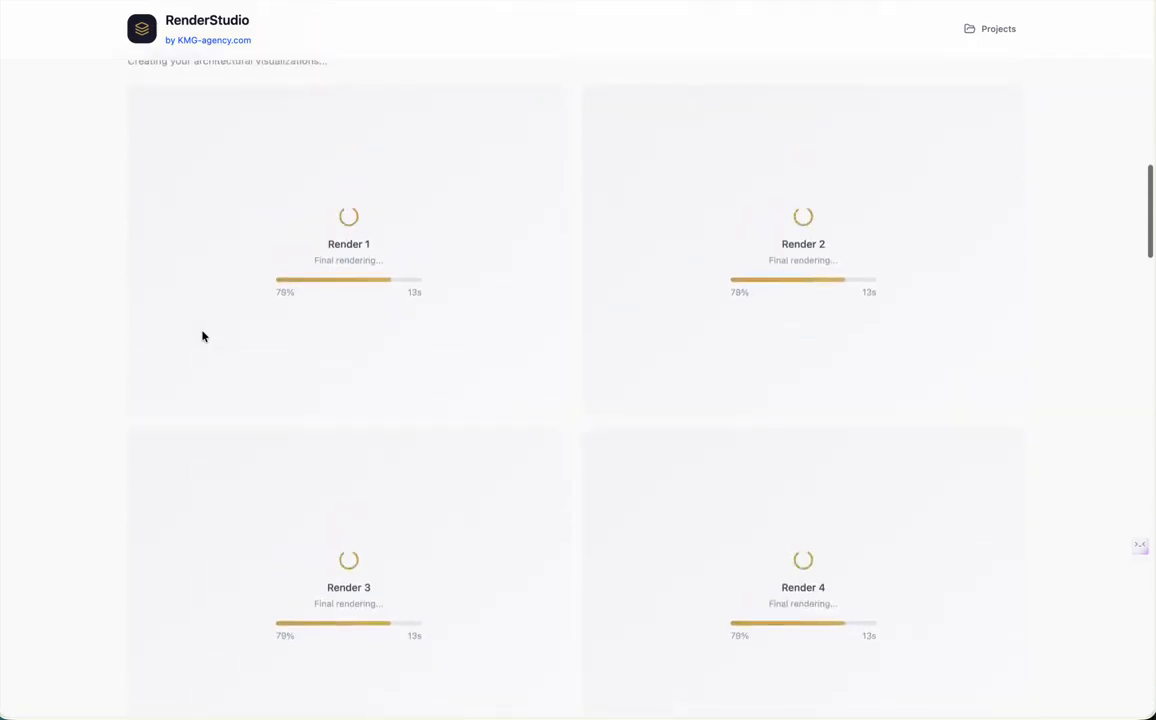
scroll(202, 336, "up", 1)
scroll(202, 336, "up", 1)
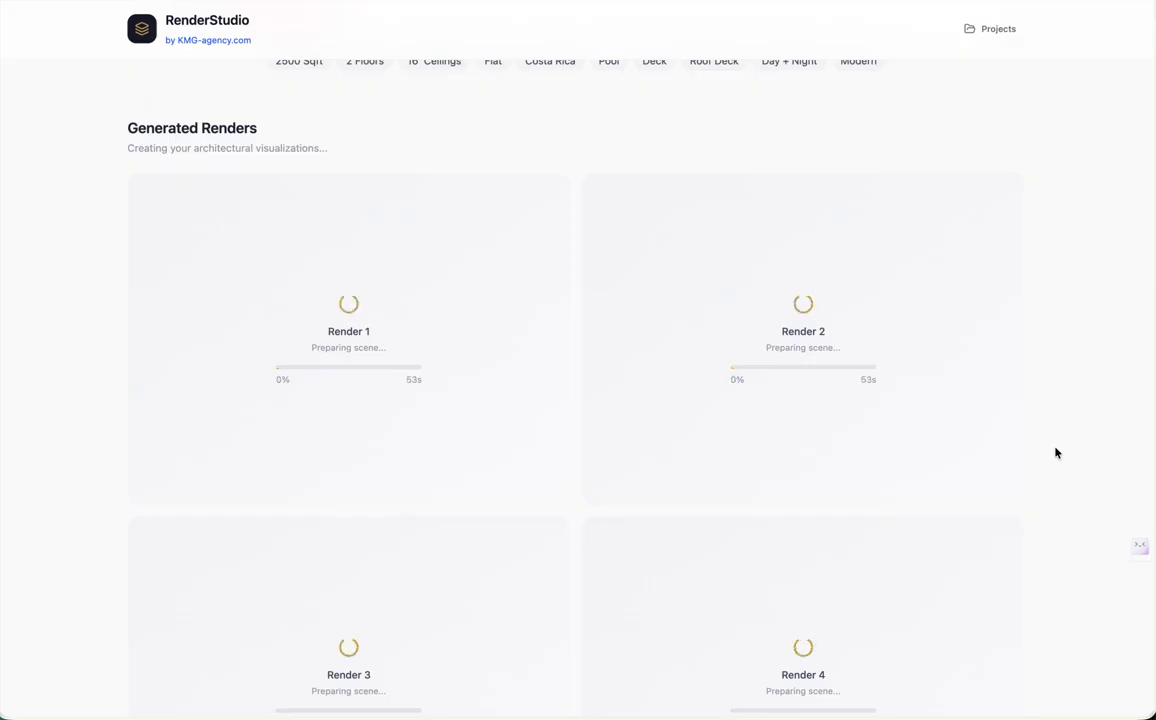
scroll(1056, 453, "down", 1)
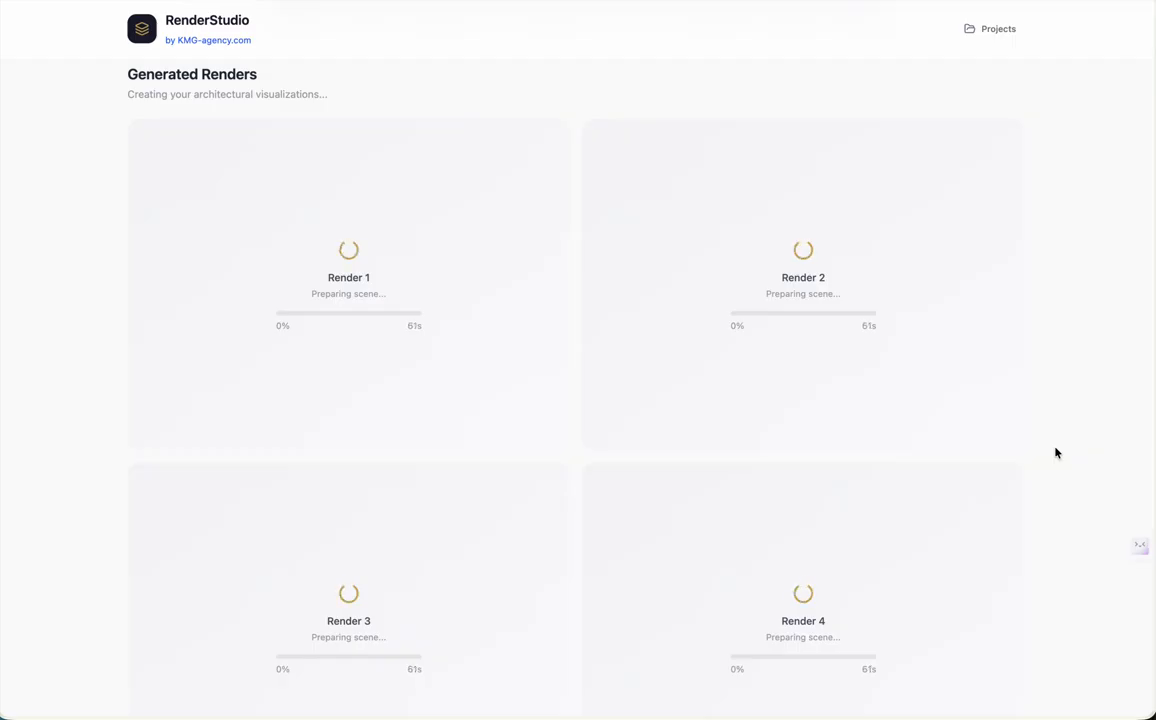
scroll(1056, 453, "up", 6)
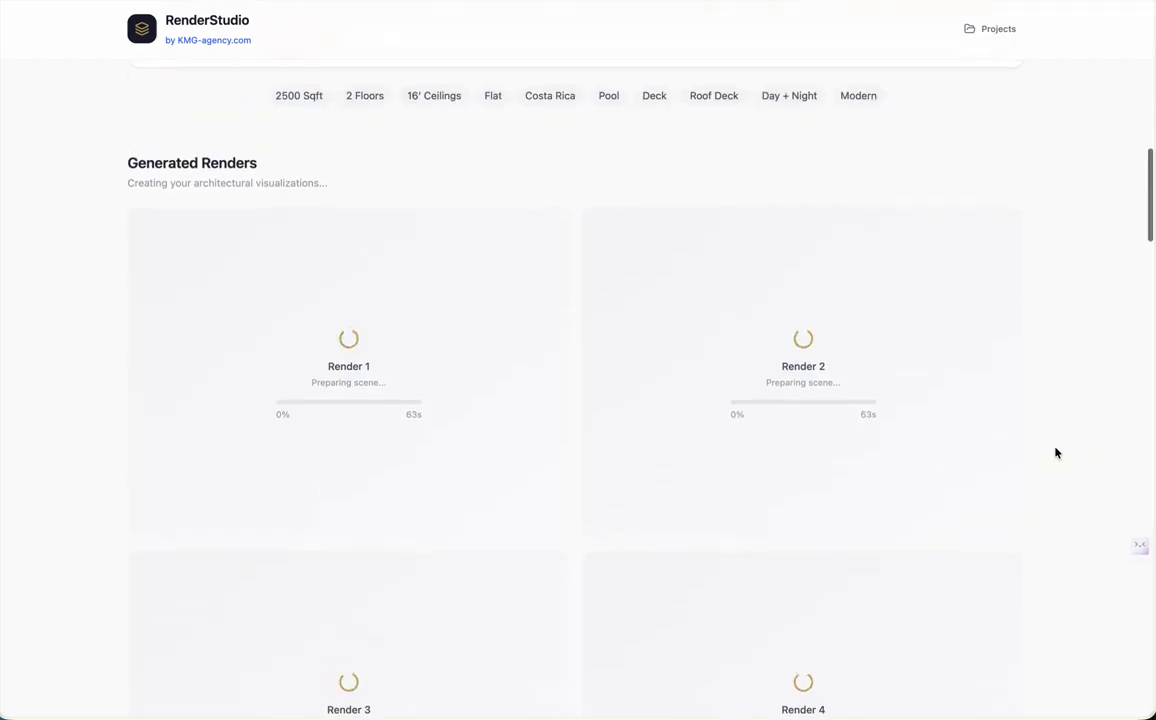
scroll(1056, 453, "up", 3)
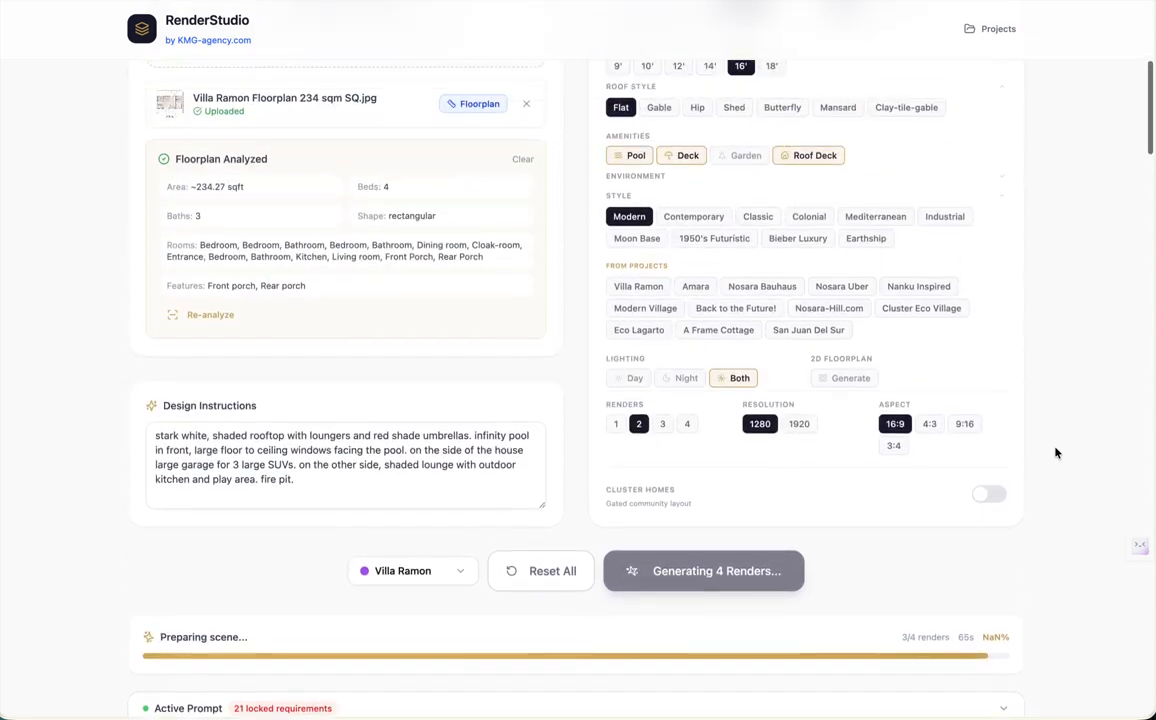
scroll(1056, 453, "down", 6)
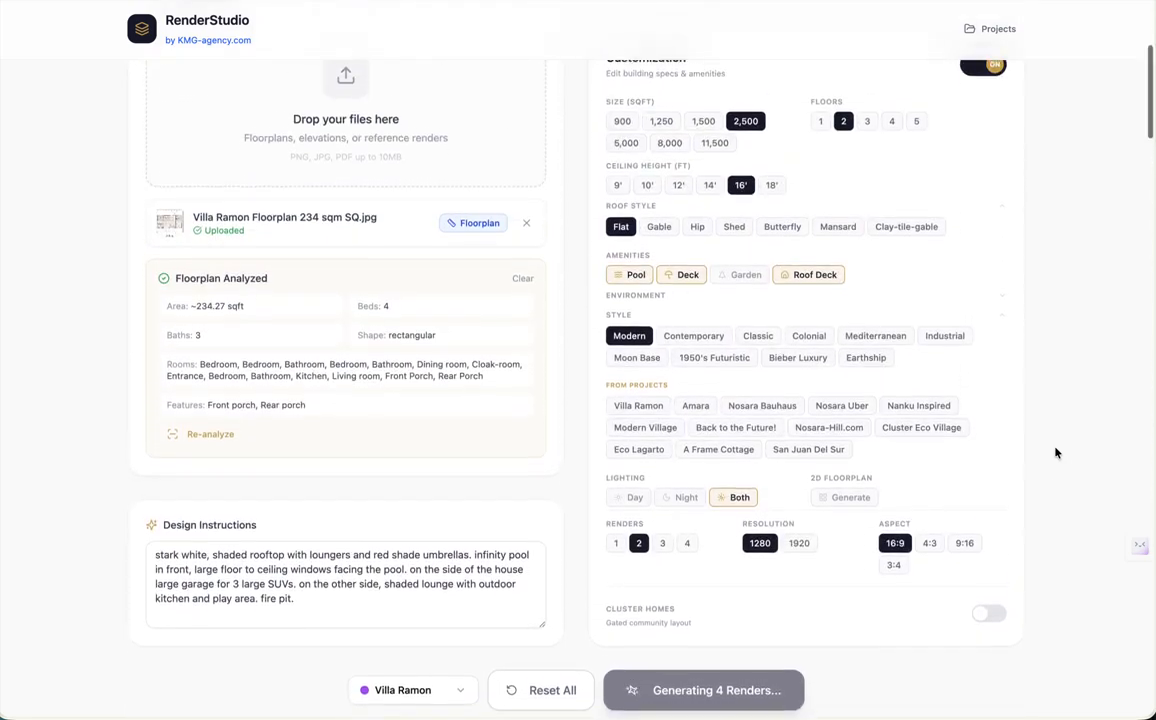
- View the generated front-view day render and the side-angle night render of the villa at full size
scroll(1056, 453, "down", 3)
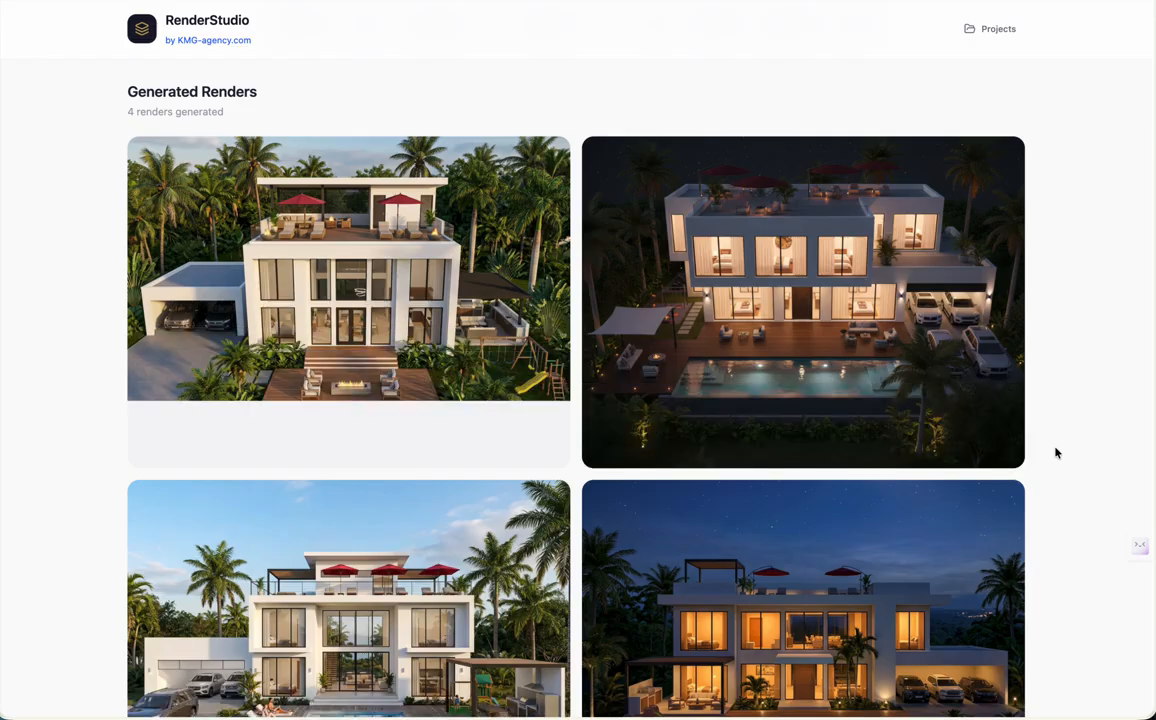
mouse_move(310, 362)
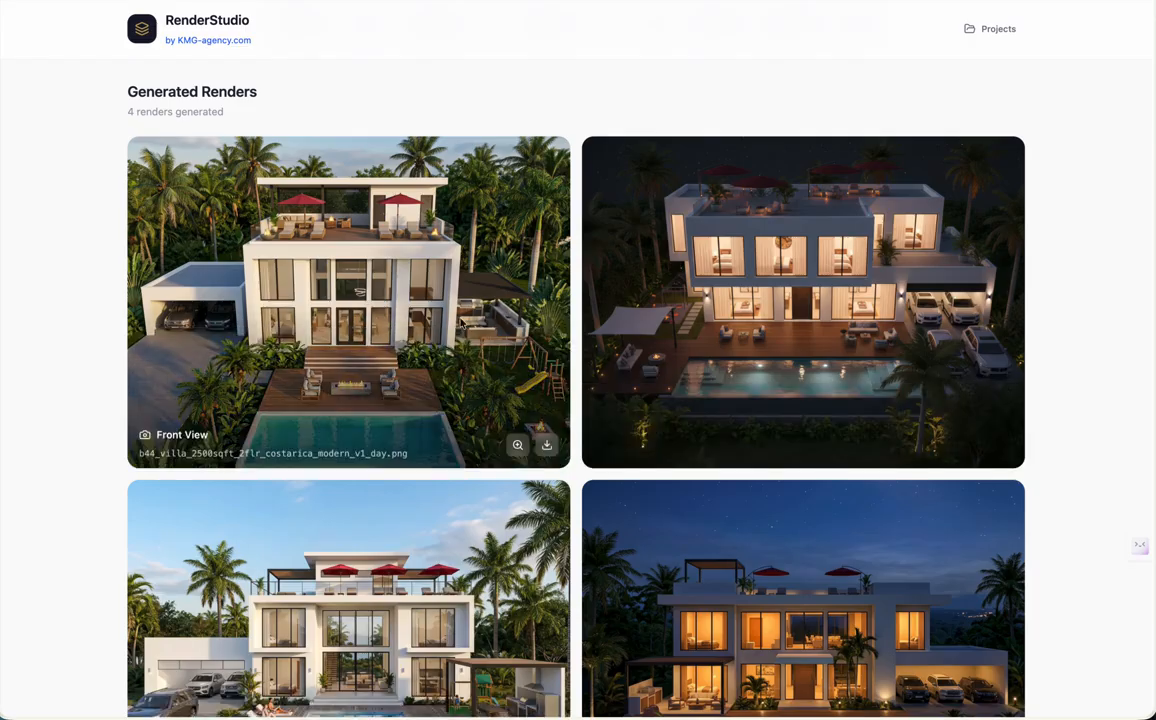
left_click(518, 443)
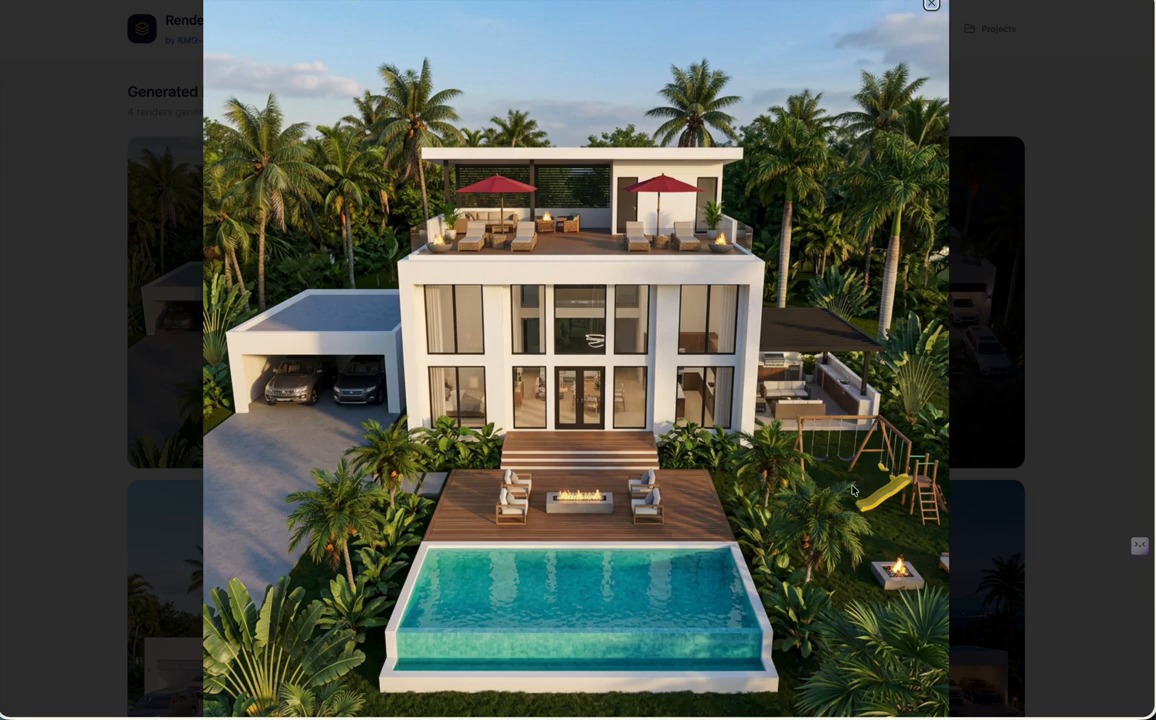
left_click(991, 336)
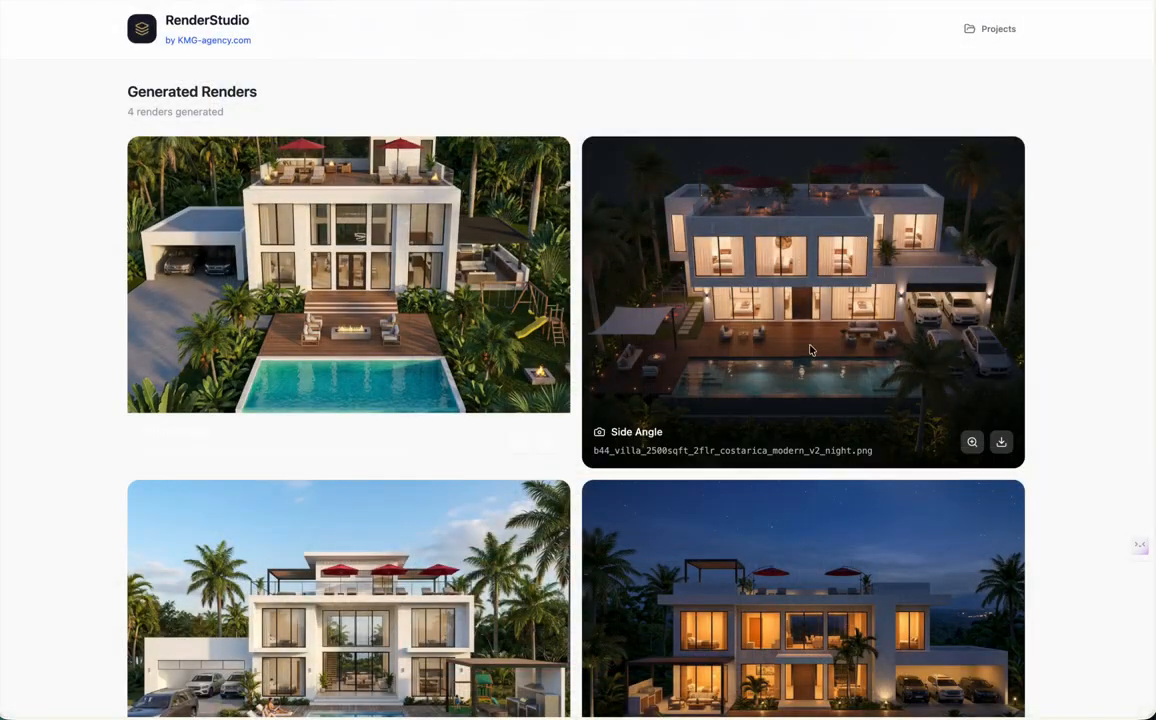
left_click(971, 442)
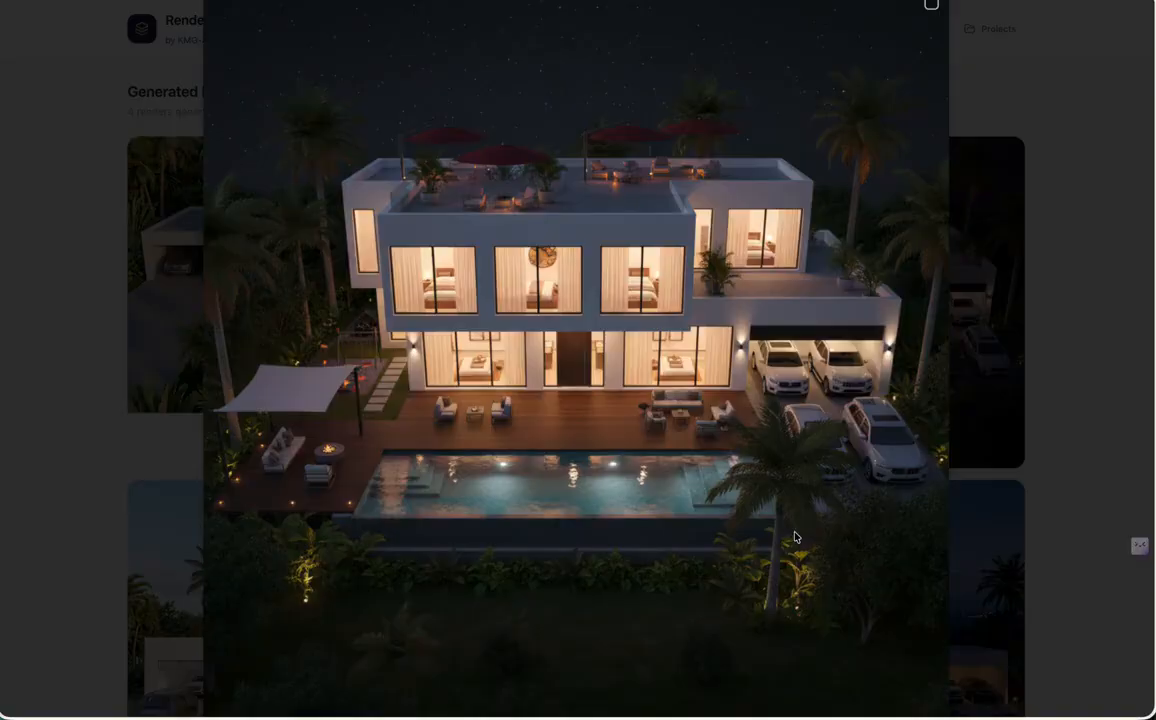
left_click(967, 428)
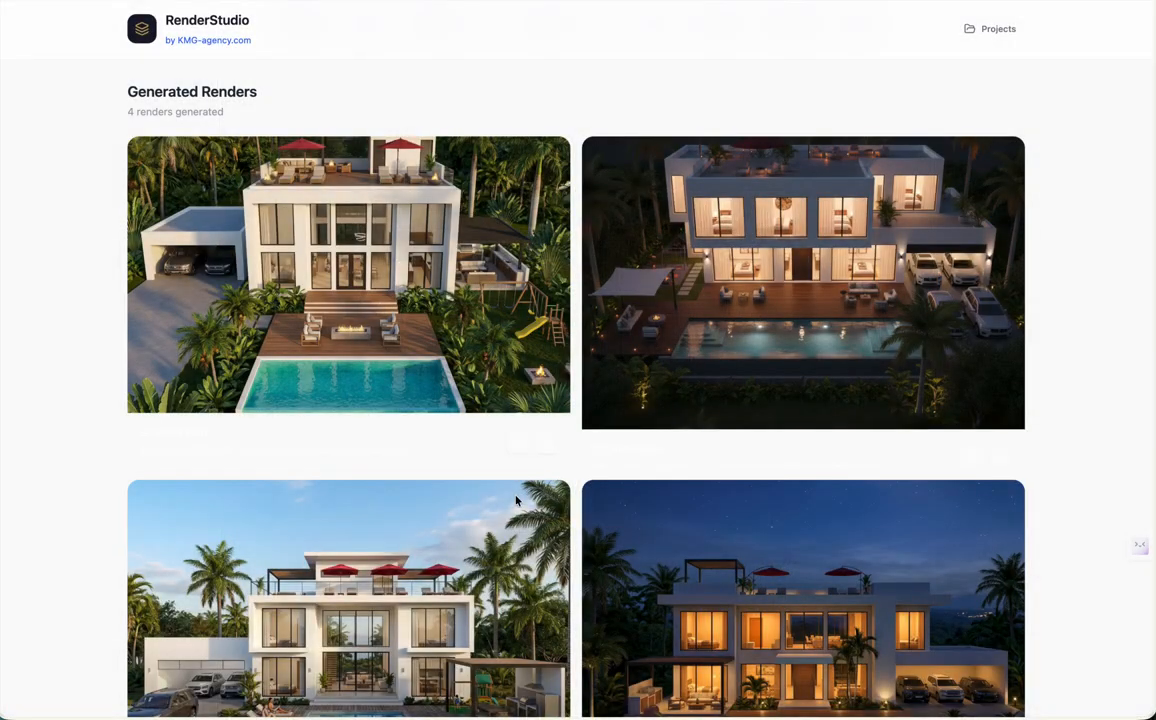
- View the second day render and the rear-perspective night render at full size
scroll(516, 502, "down", 5)
left_click(517, 501)
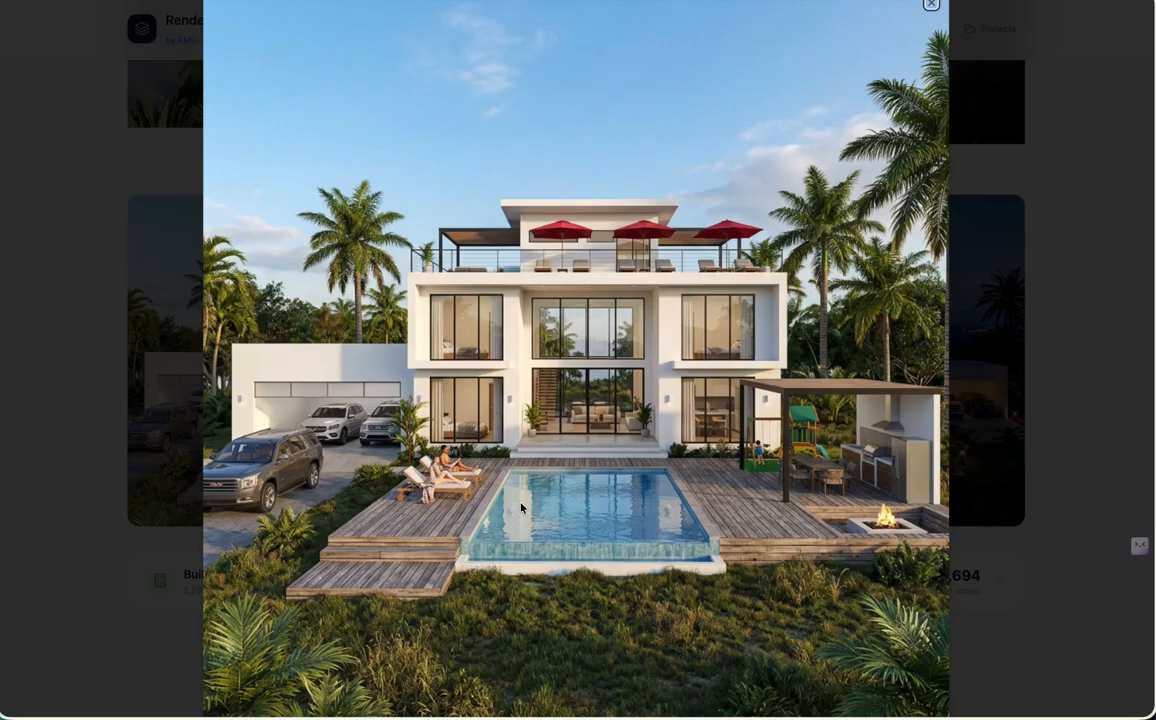
left_click(1045, 383)
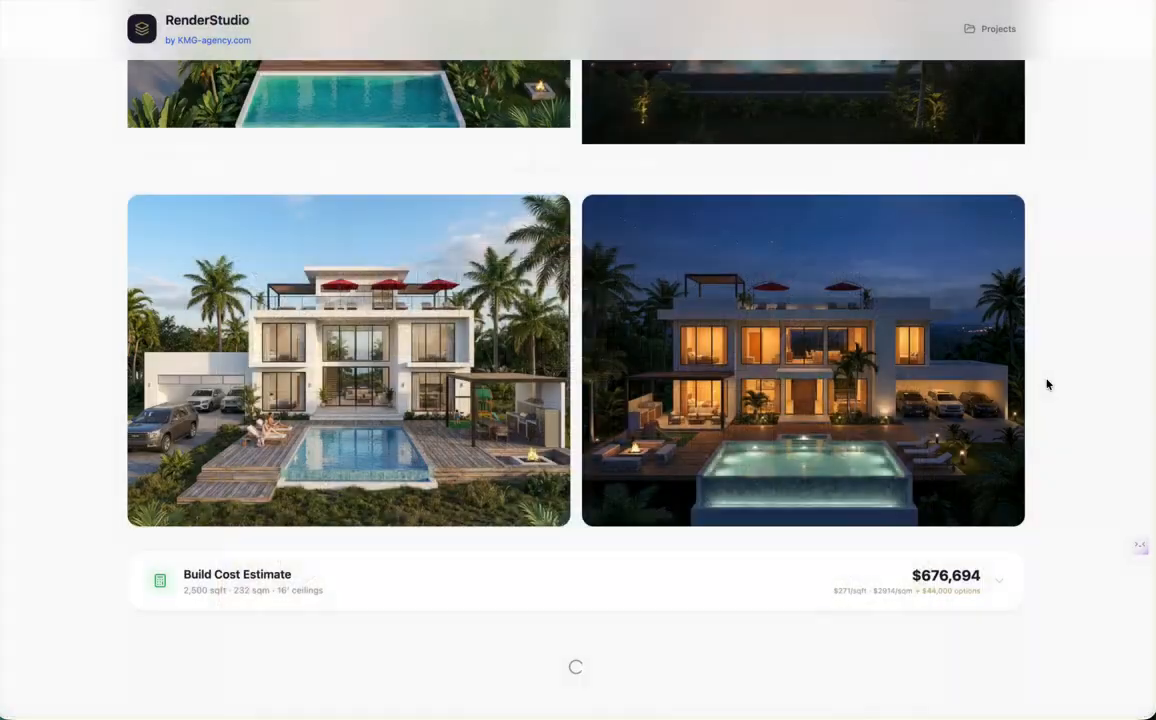
left_click(970, 499)
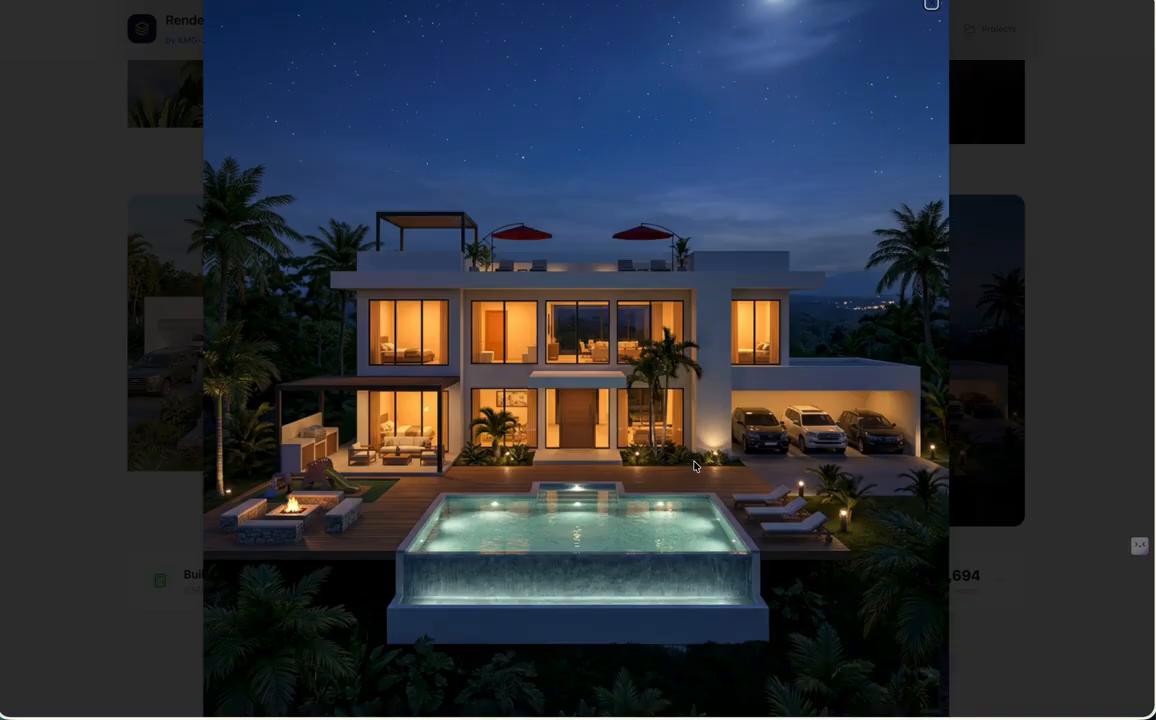
left_click(1068, 408)
- Open the Villa Ramon project from the render history
scroll(716, 503, "down", 2)
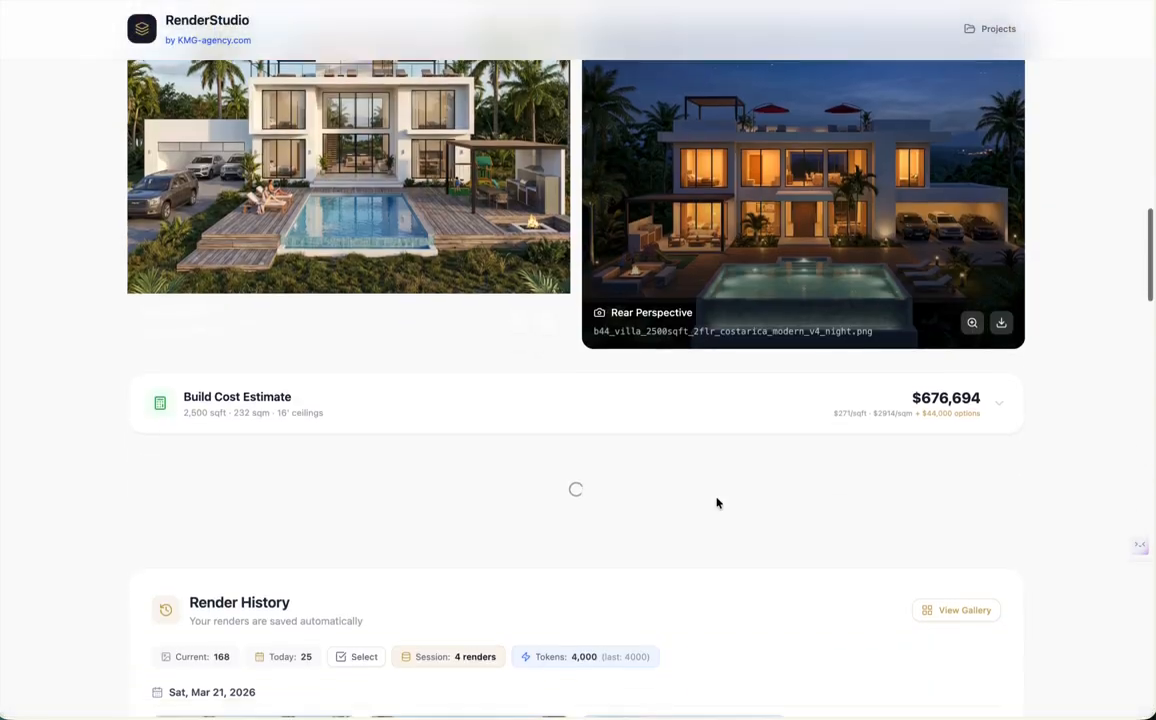
scroll(716, 503, "down", 3)
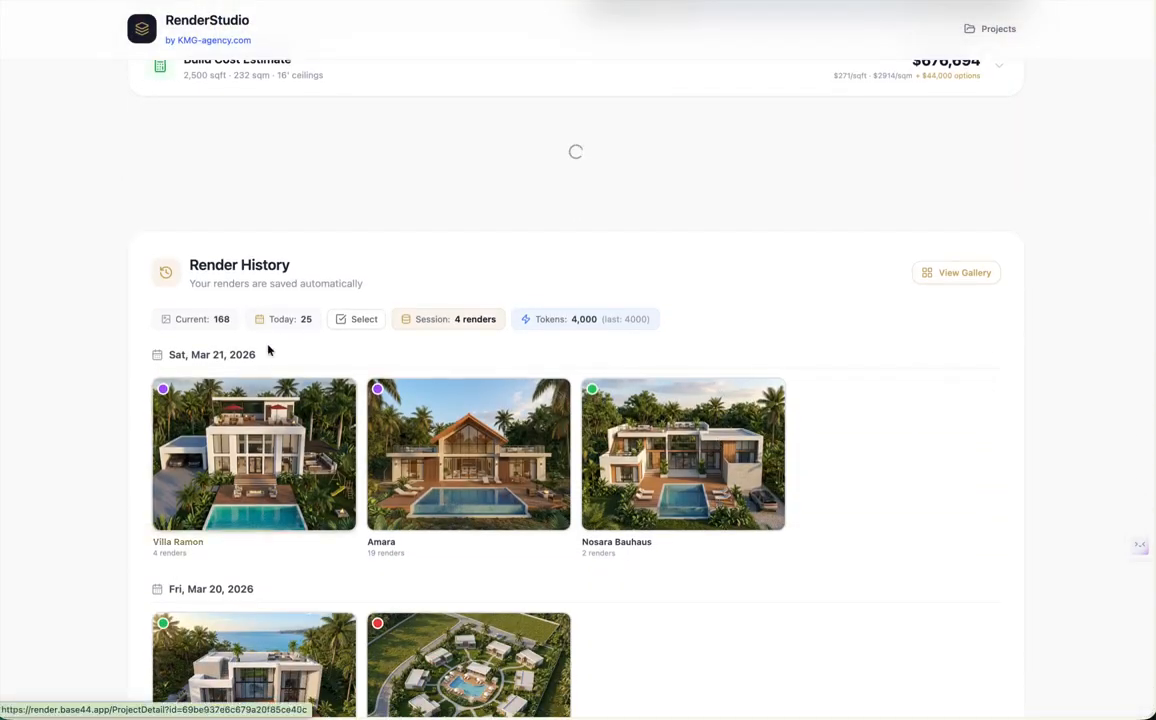
left_click(236, 458)
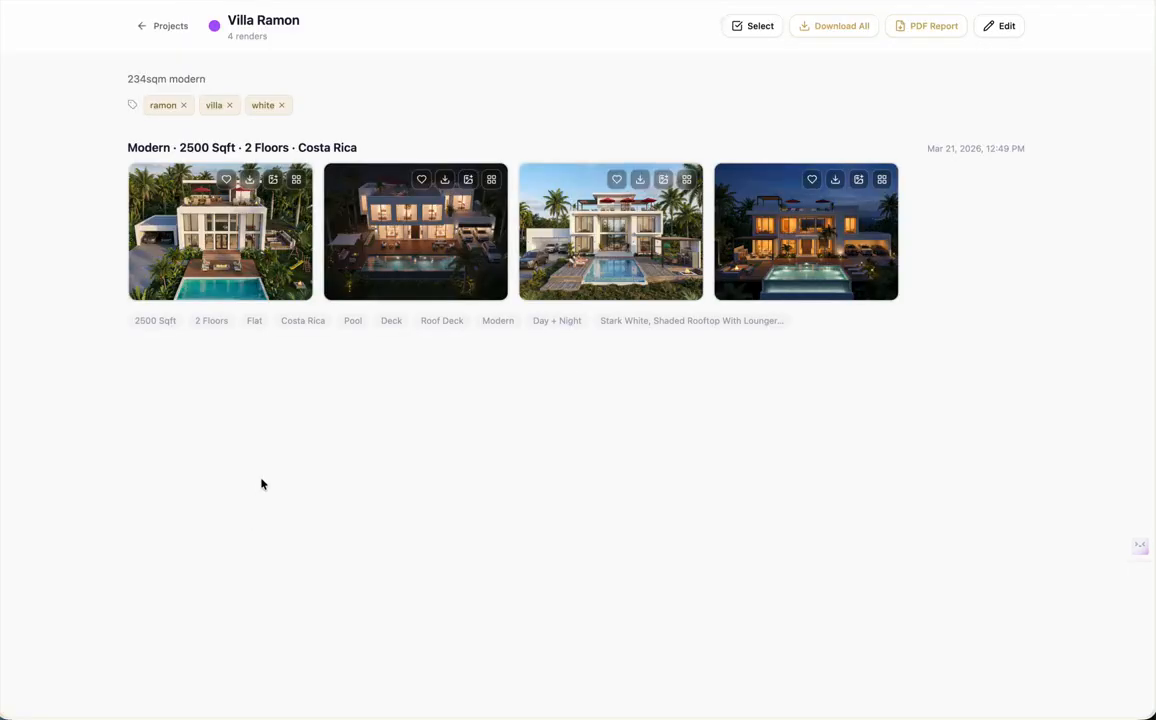
left_click(859, 182)
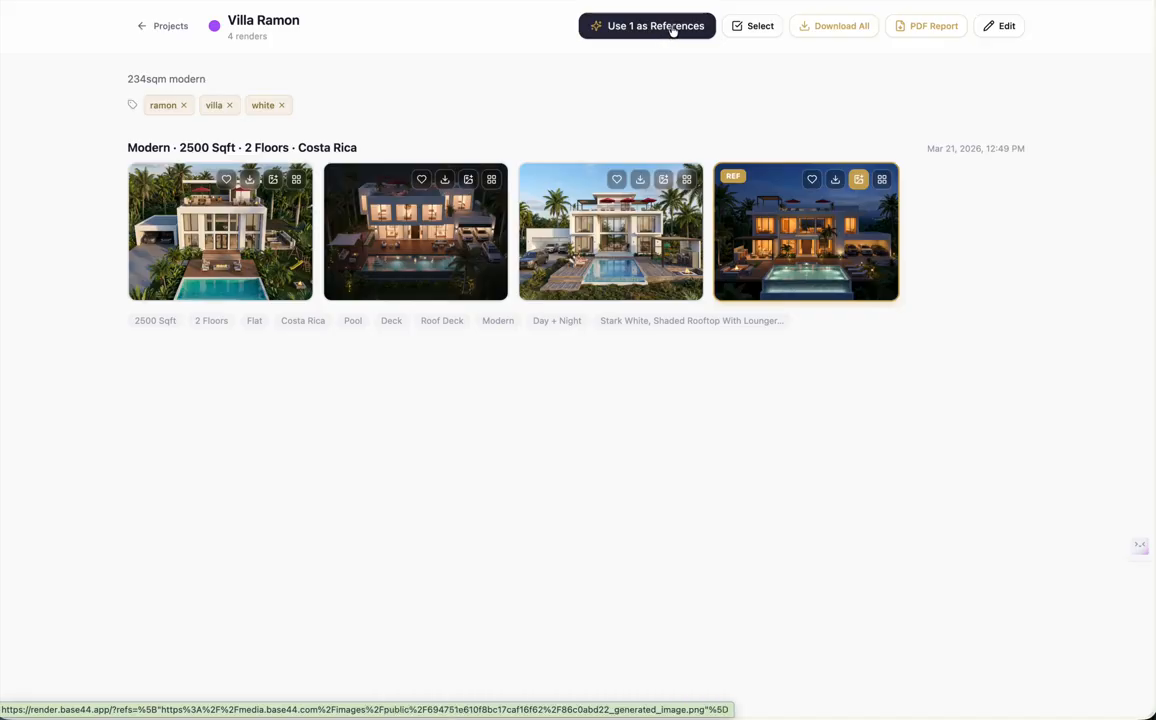
left_click(170, 27)
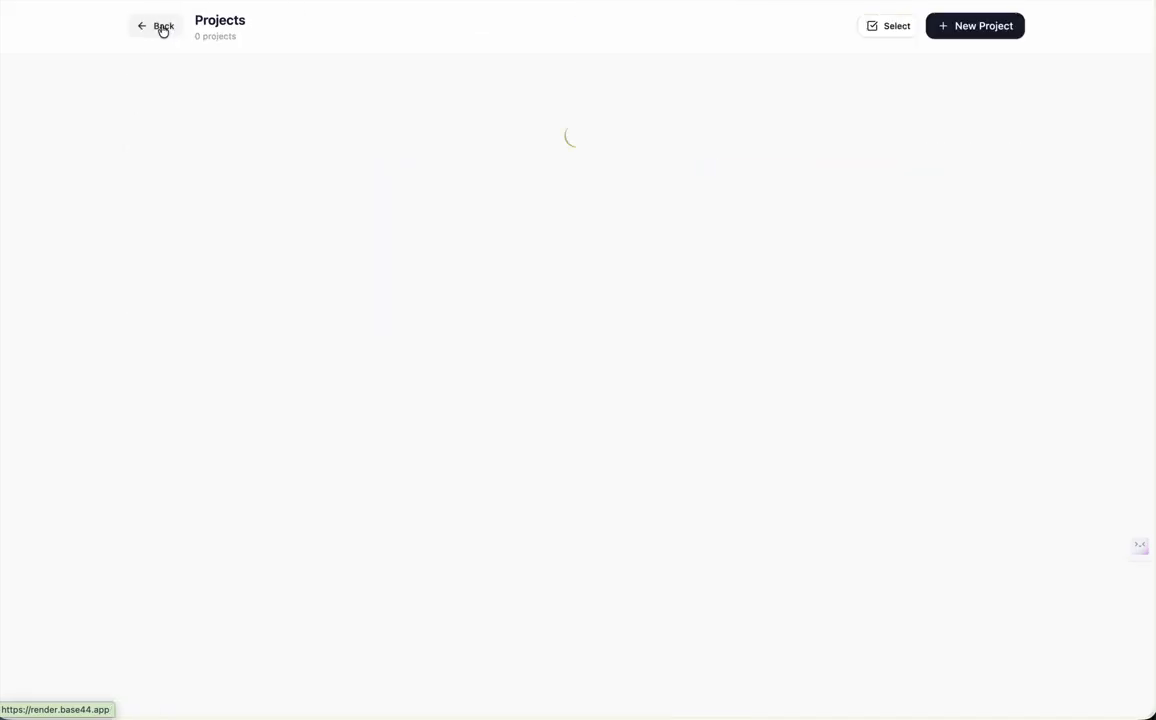
left_click(155, 27)
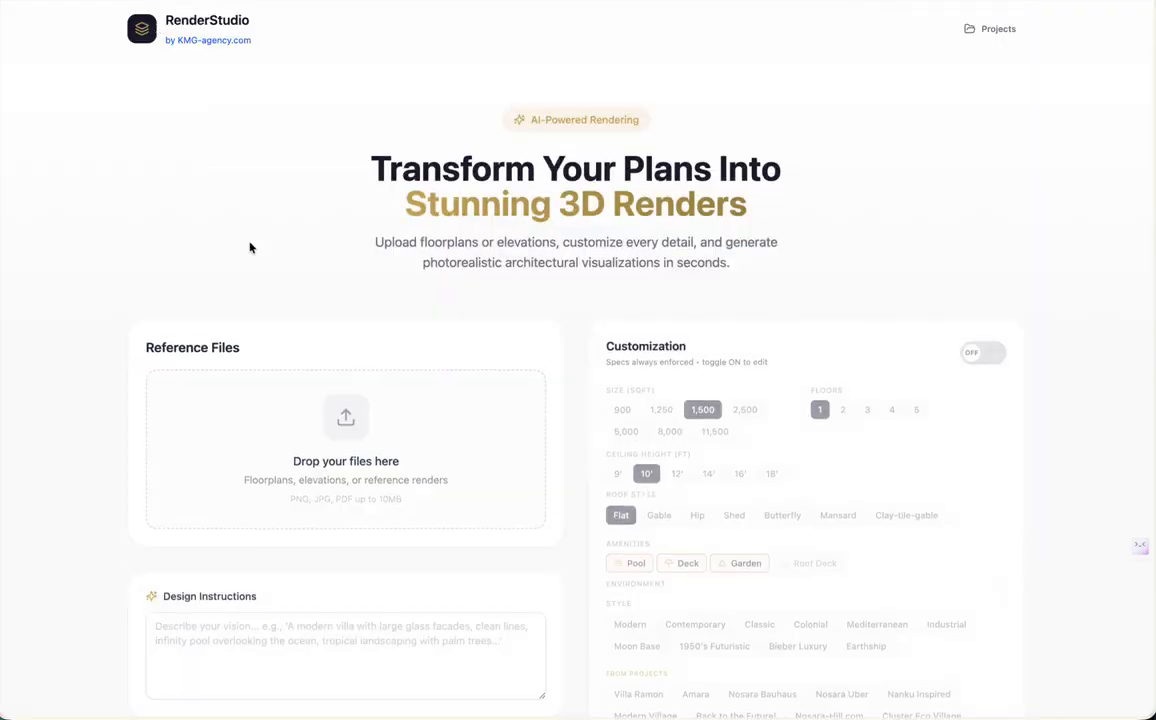
scroll(355, 378, "down", 5)
scroll(355, 378, "down", 3)
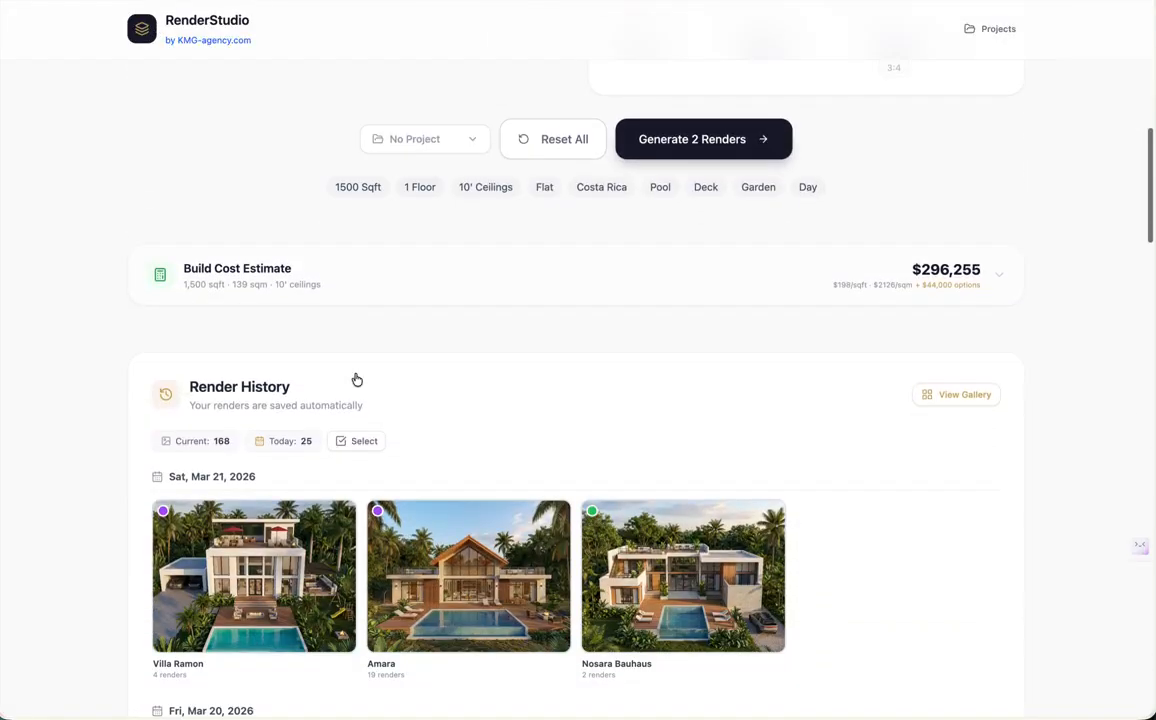
scroll(356, 379, "up", 8)
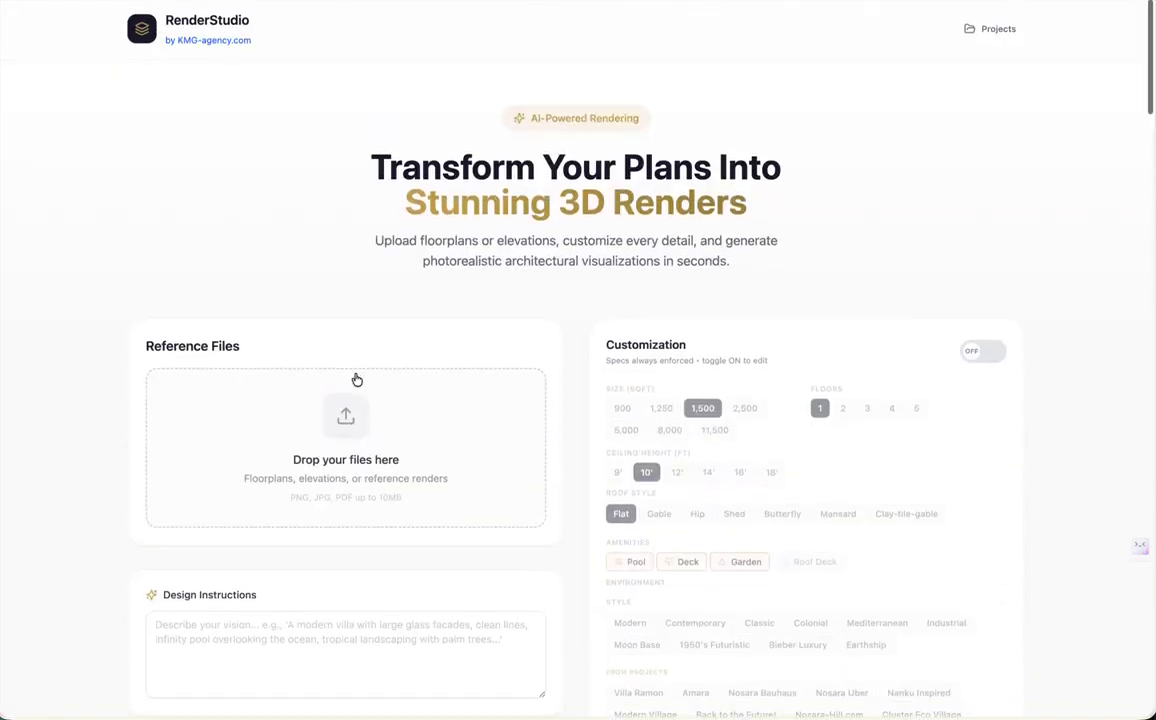
scroll(357, 380, "down", 7)
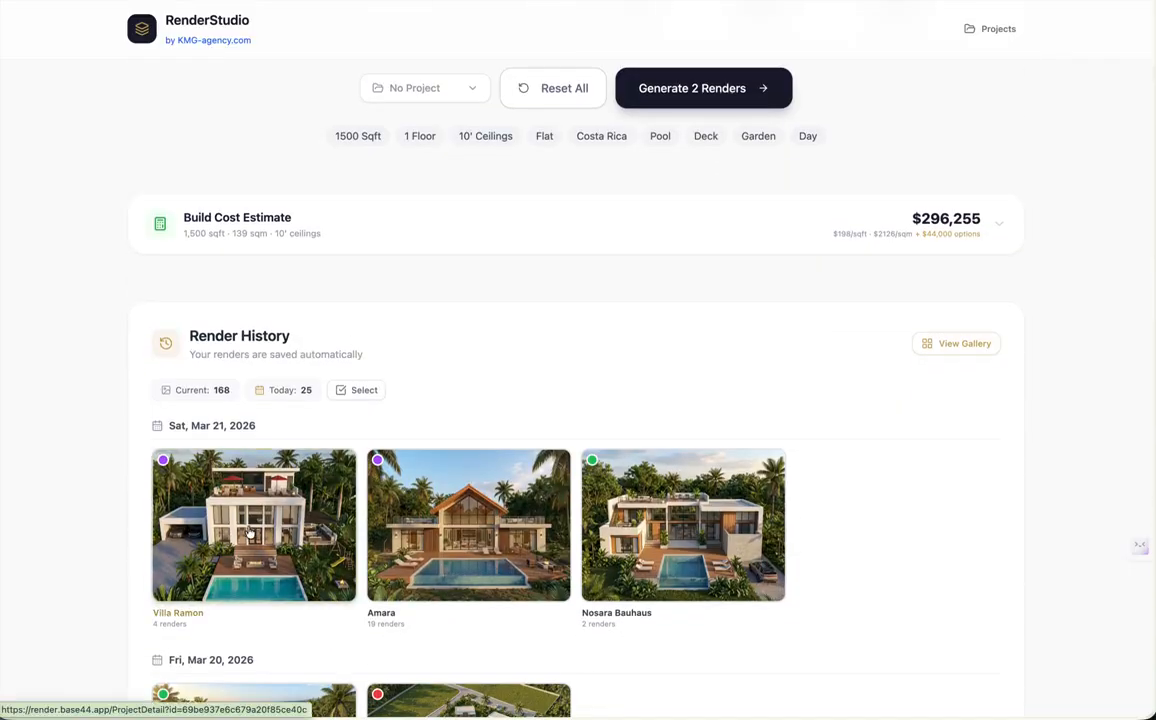
- Open Villa Ramon from the render history and use its fourth render, the rear night view, as the reference for new renders
left_click(250, 532)
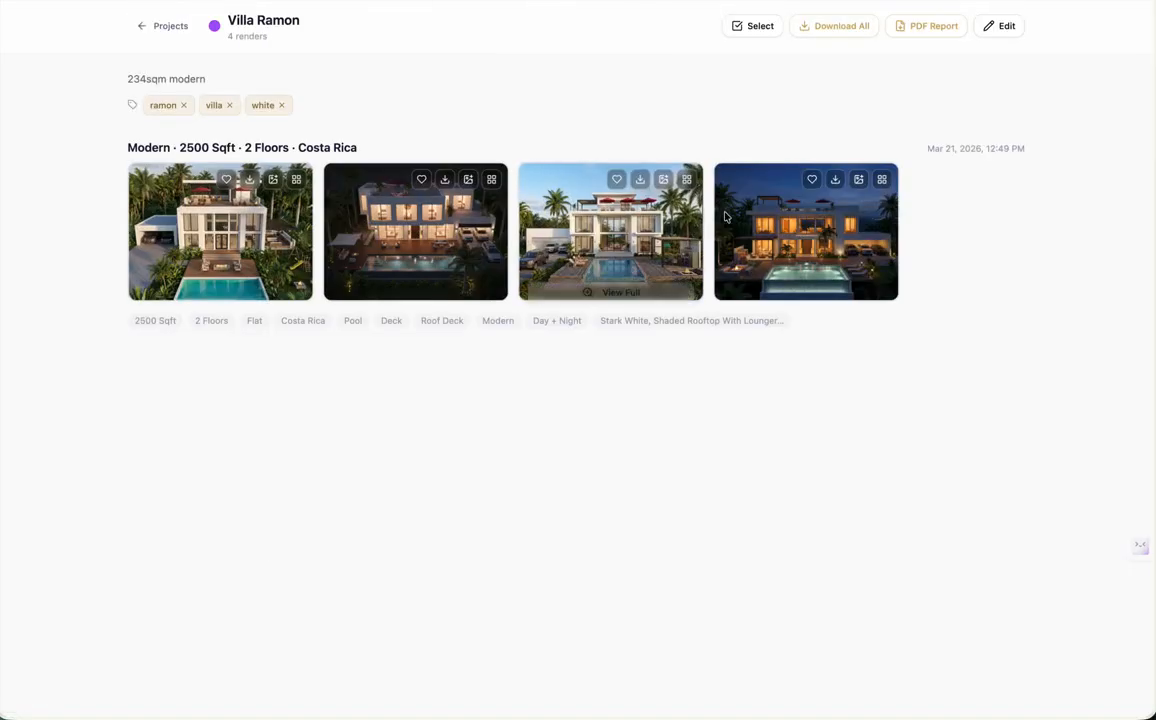
left_click(858, 180)
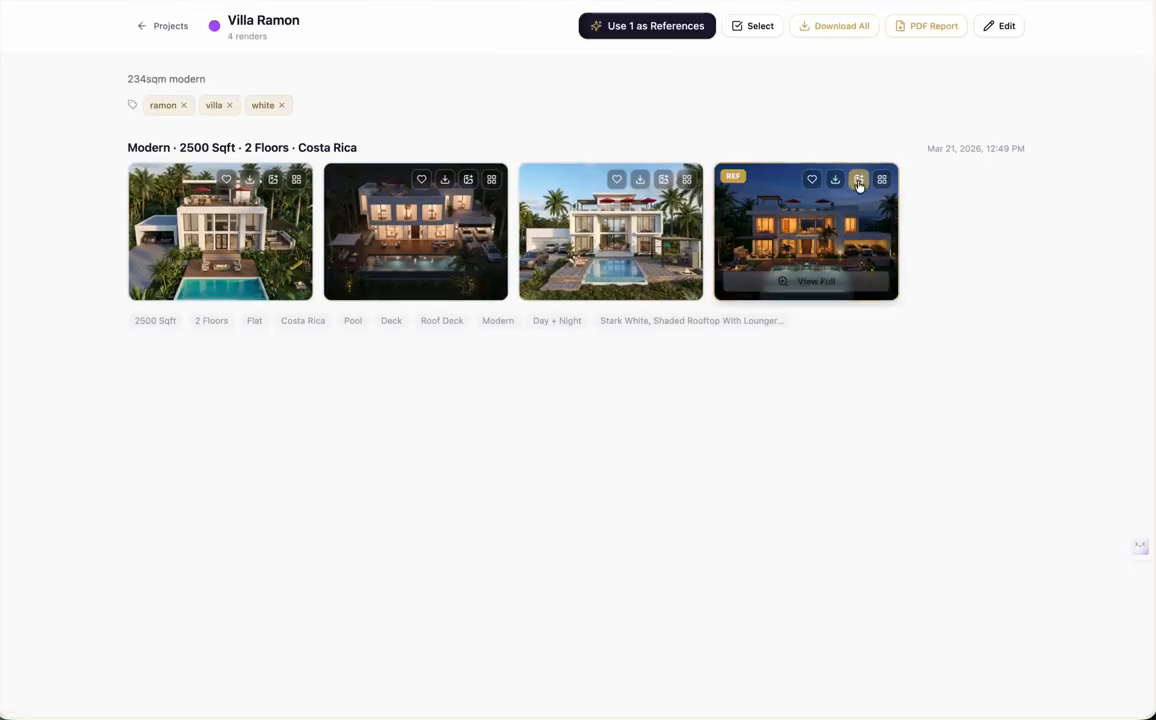
left_click(659, 27)
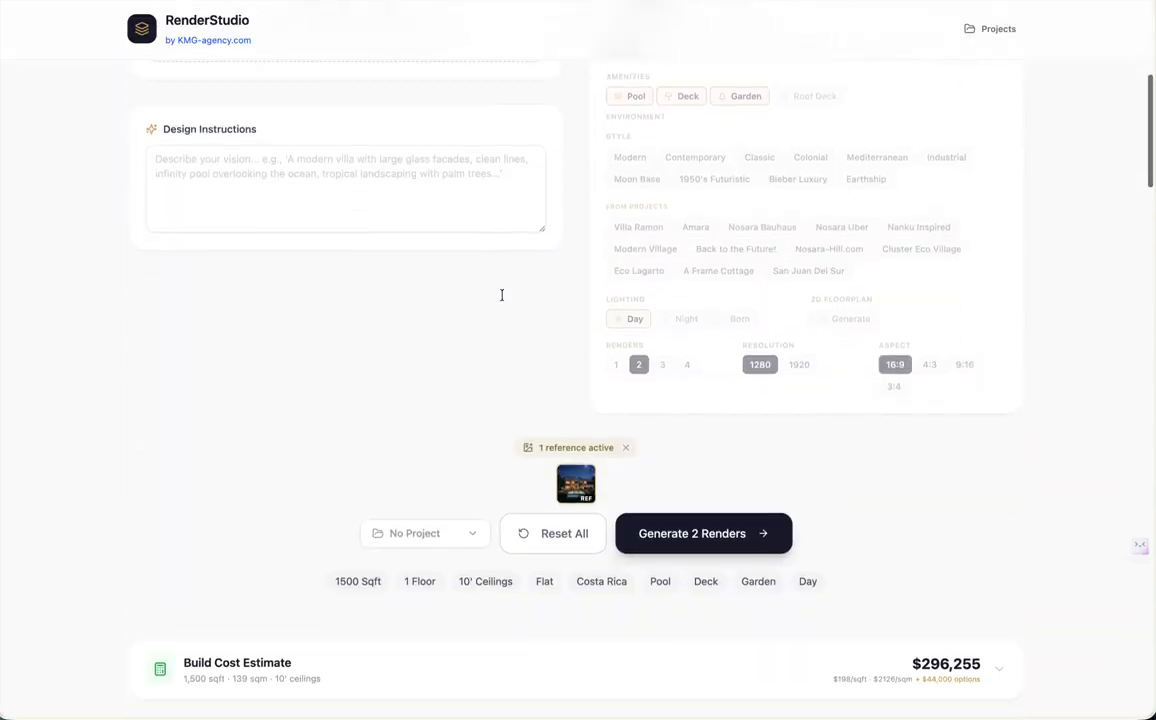
mouse_move(571, 403)
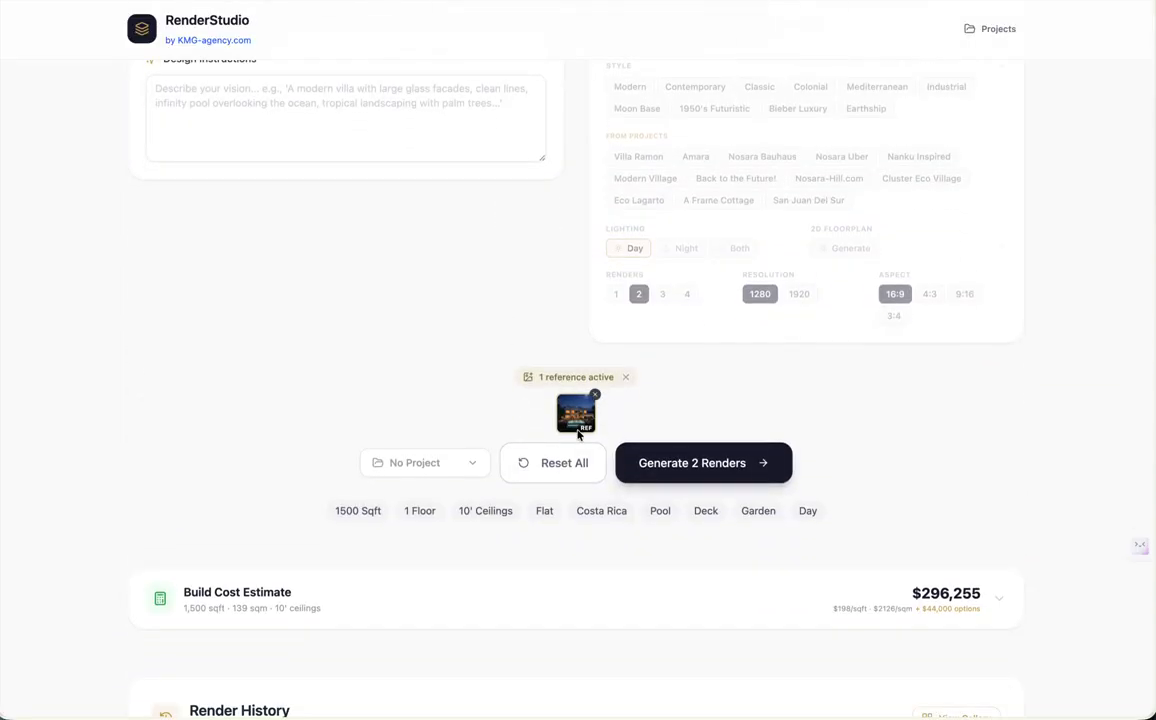
- Upload "Villa Ramon Floorplan 234 sqm Fp.jpg" as a reference file and start its floorplan analysis
scroll(571, 403, "up", 5)
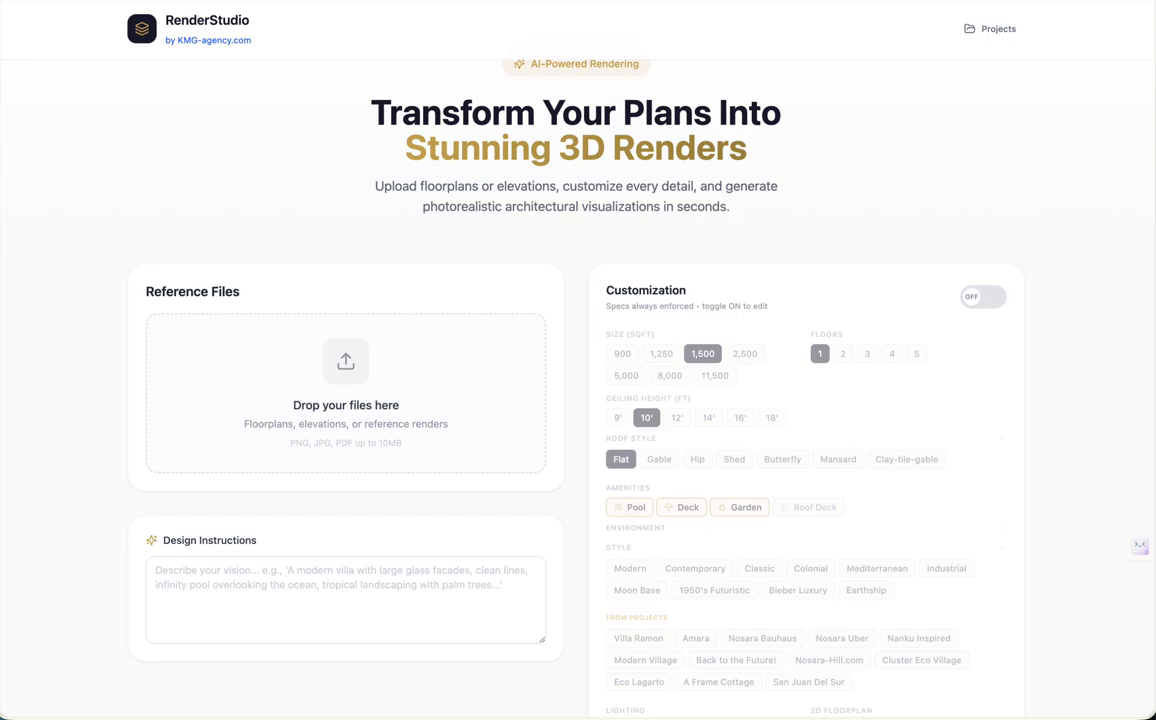
left_click_drag(600, 350, 360, 353)
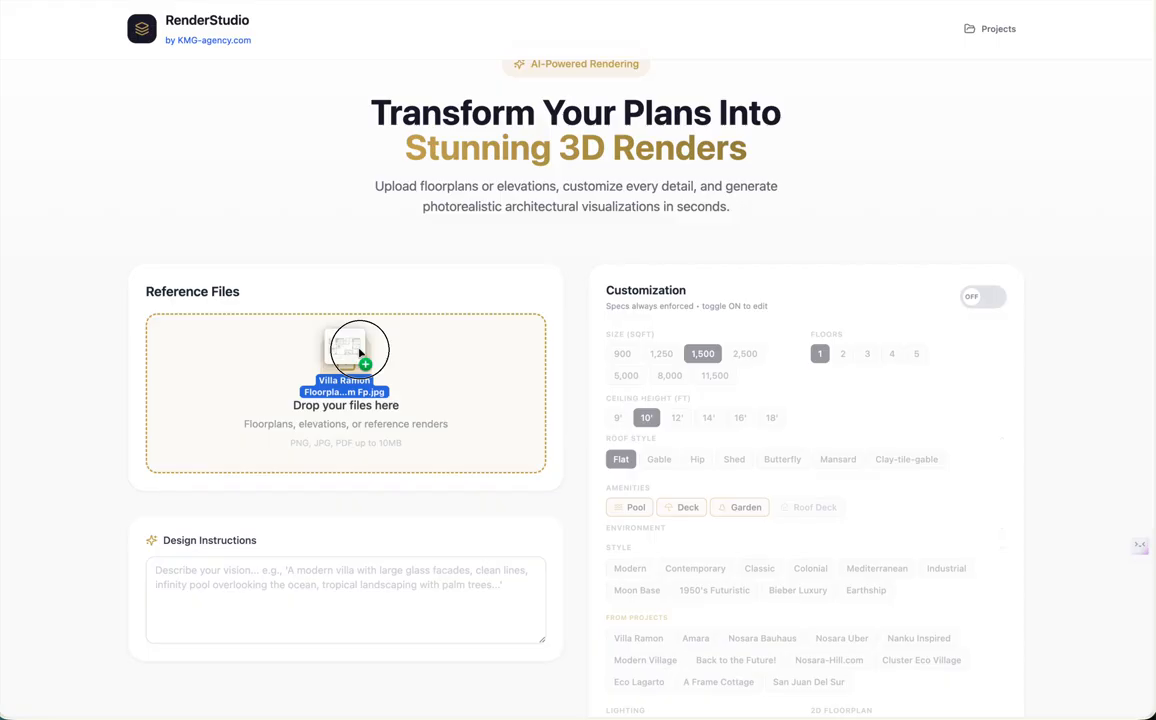
left_click_drag(360, 353, 338, 380)
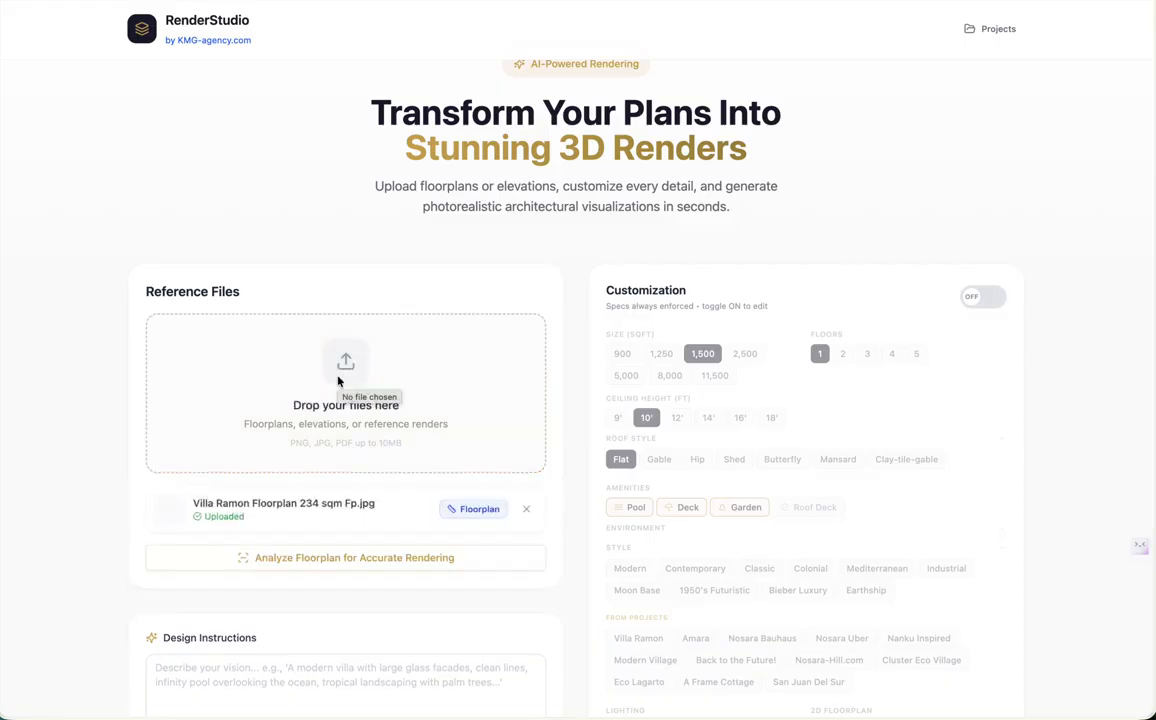
left_click(334, 562)
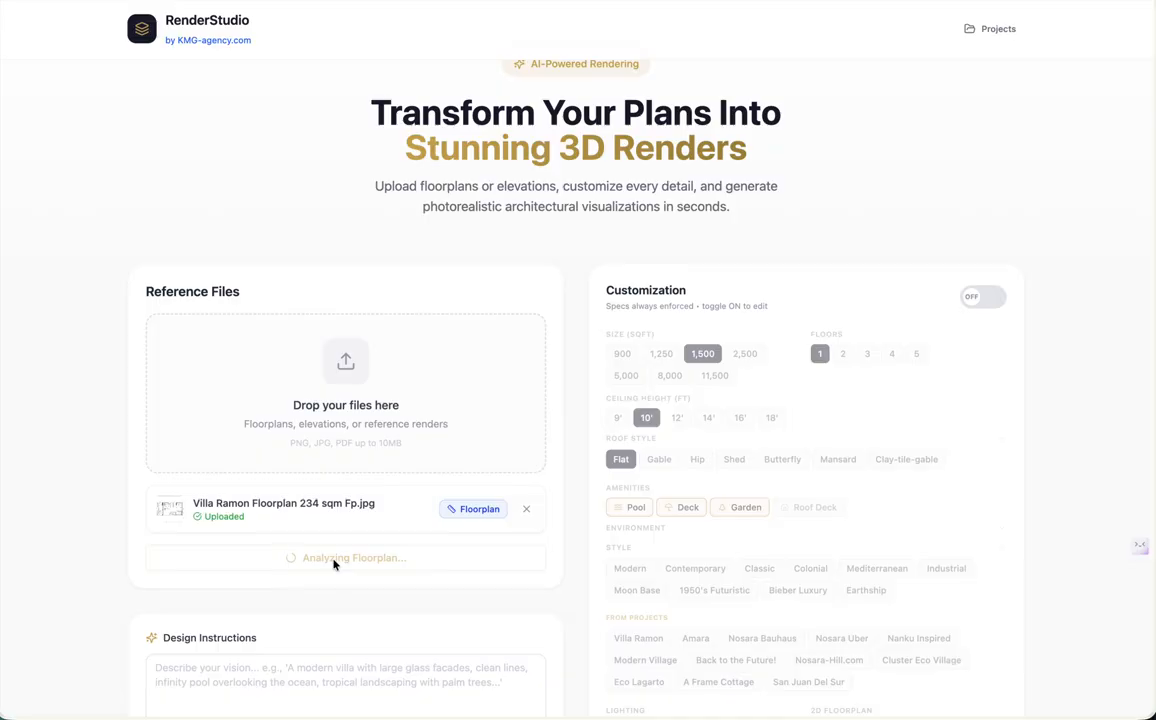
- Enable customization and choose the Nosara Uber project style for the new renders
scroll(506, 545, "down", 5)
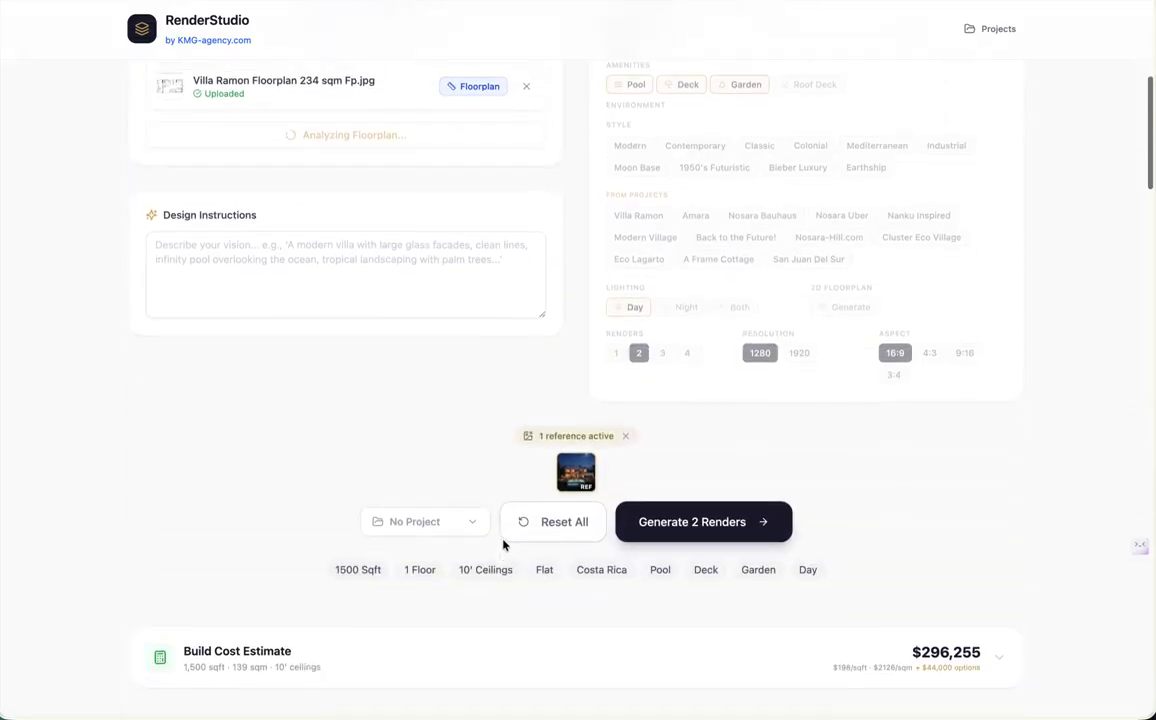
scroll(575, 414, "up", 5)
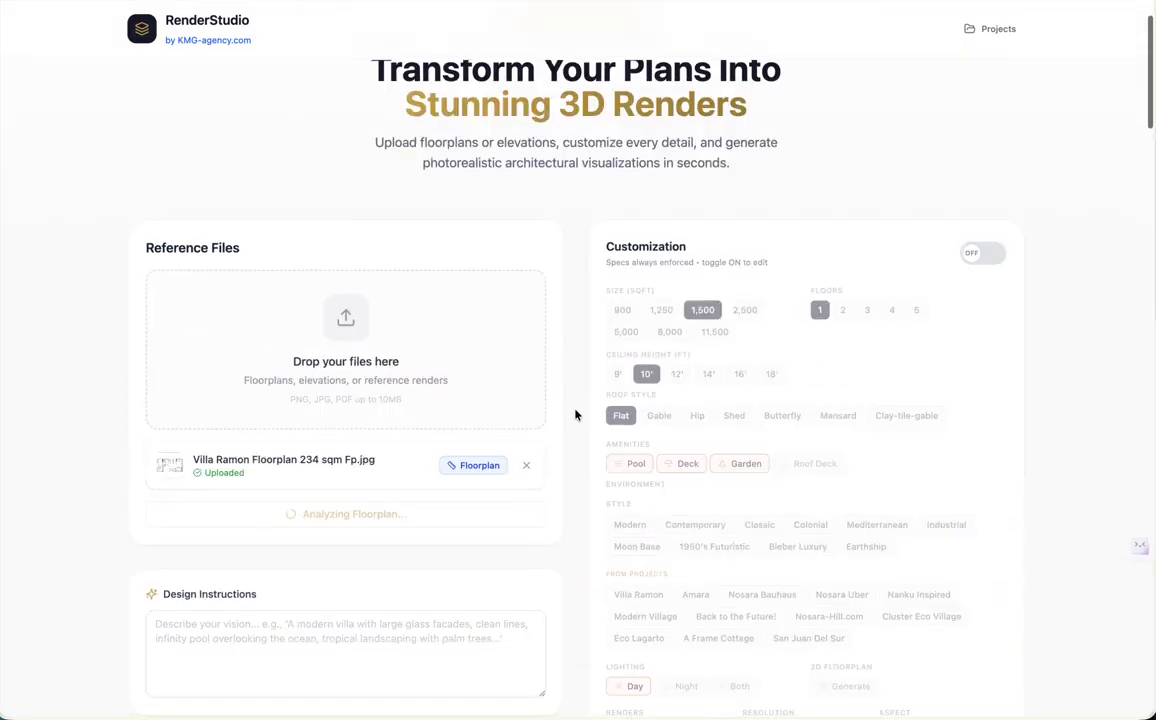
scroll(575, 414, "down", 1)
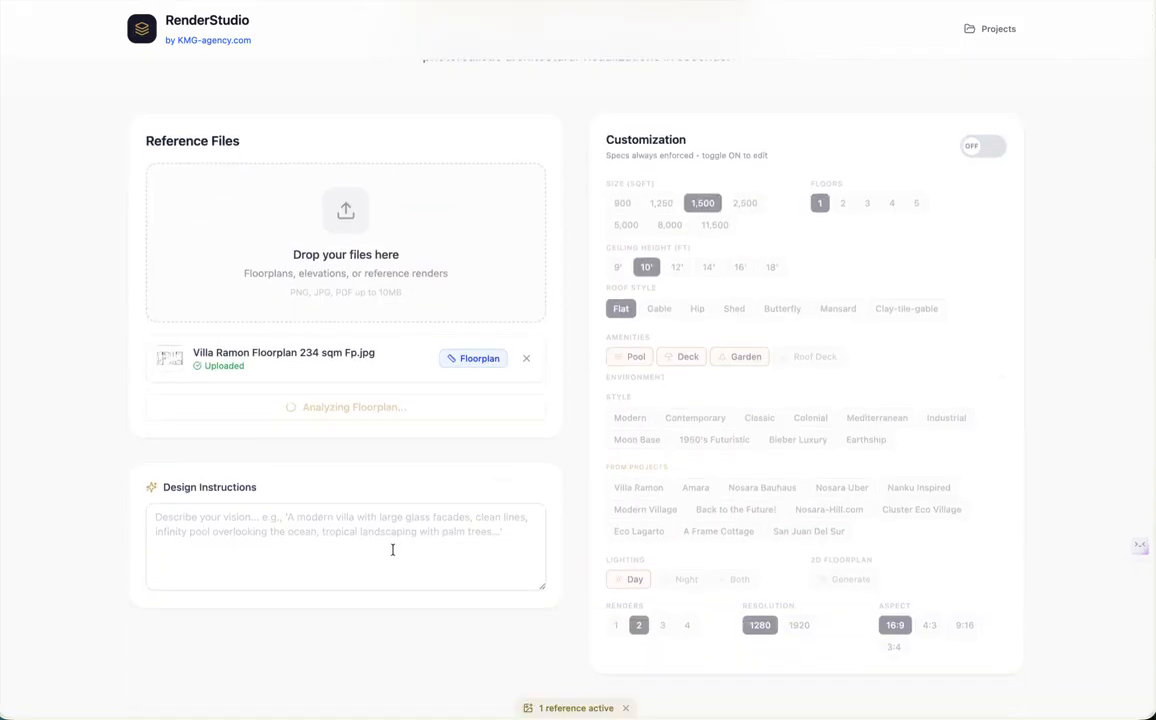
left_click(988, 146)
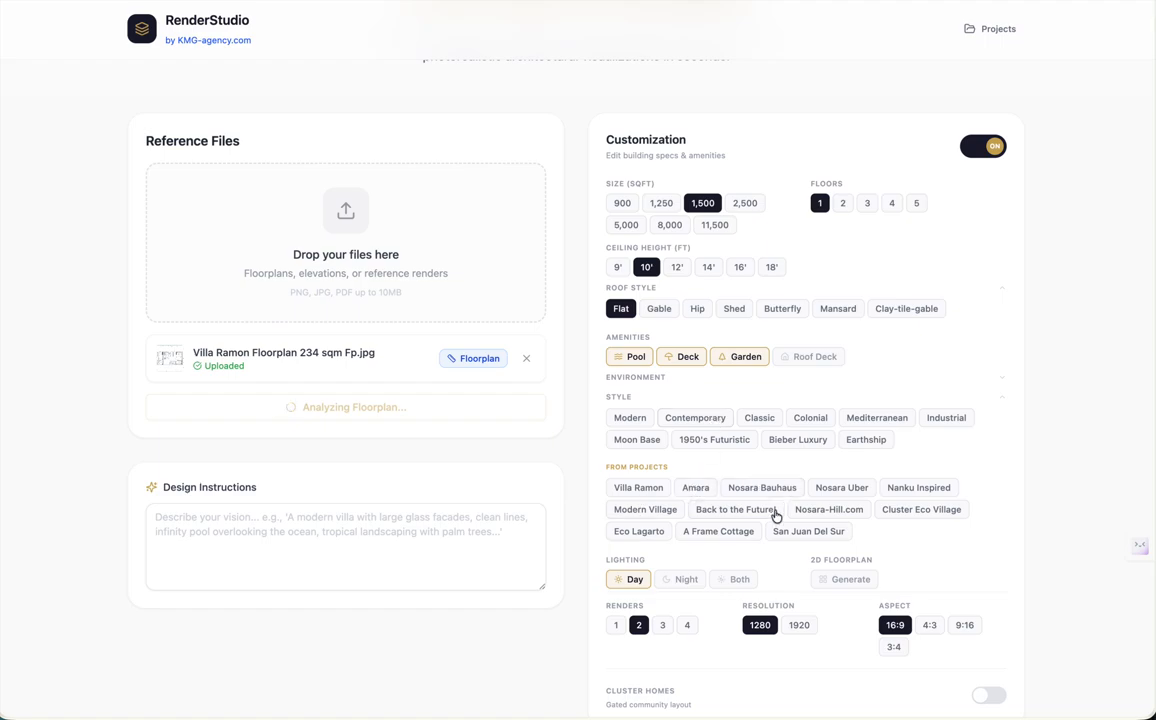
left_click(859, 489)
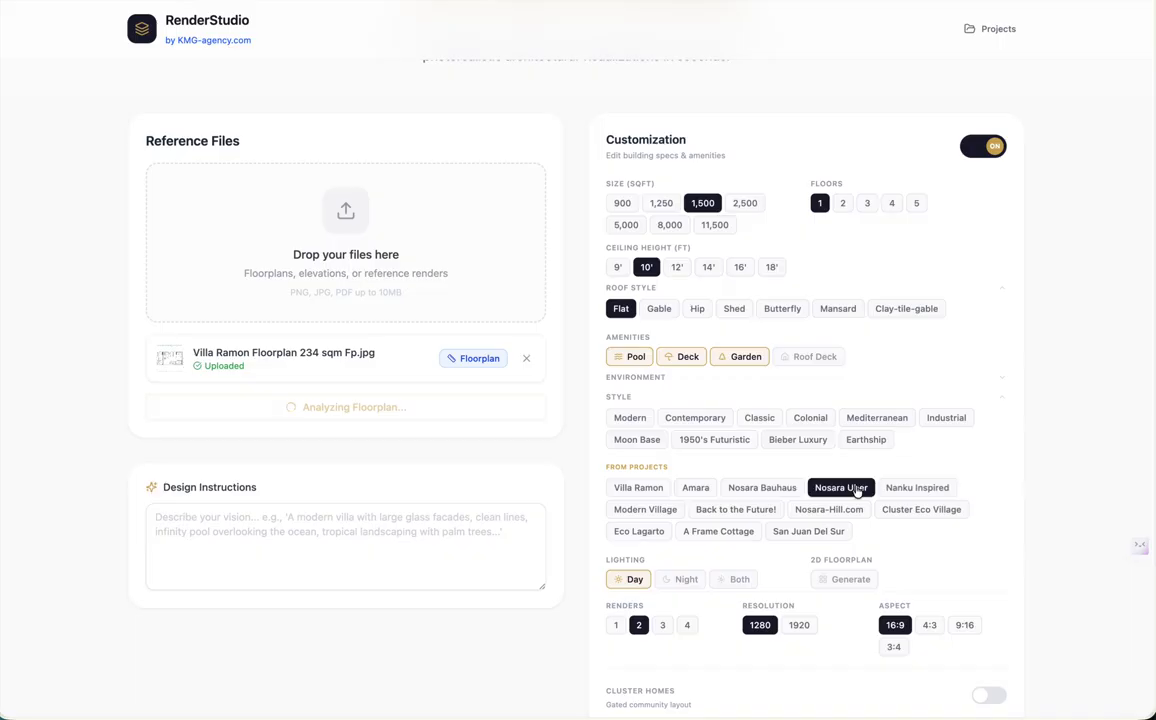
- Set the building size to 2,500 sqft and add Roof Deck to the amenities
left_click(627, 228)
left_click(746, 203)
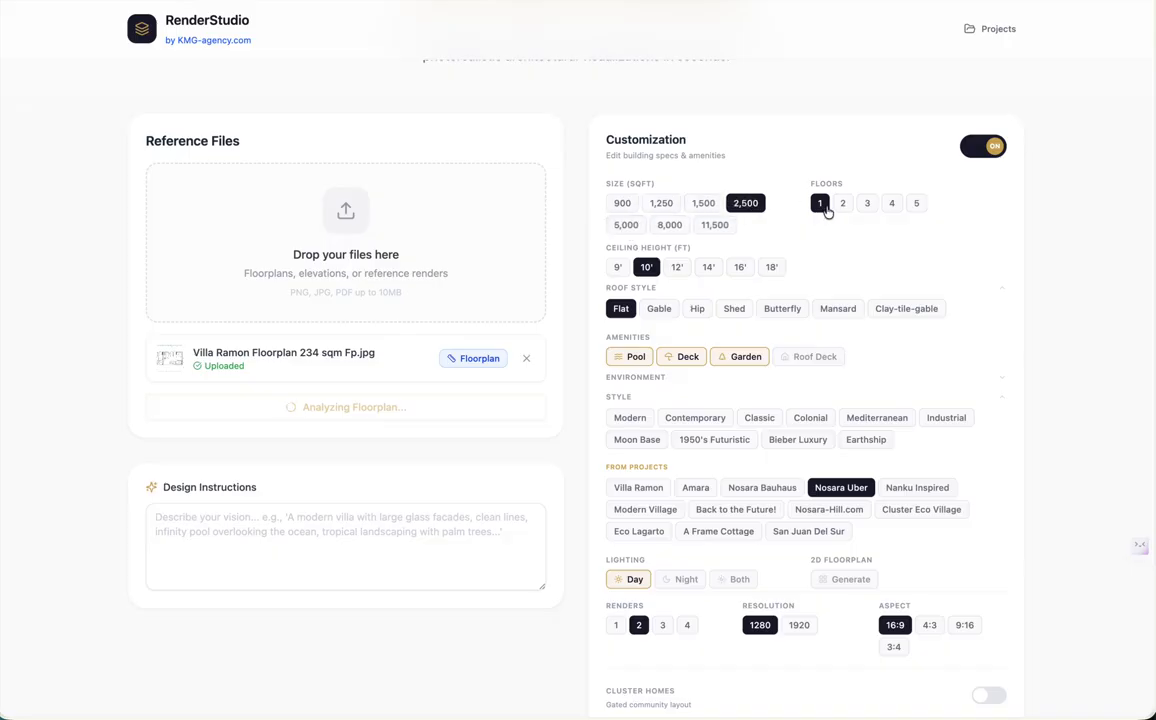
scroll(825, 411, "down", 2)
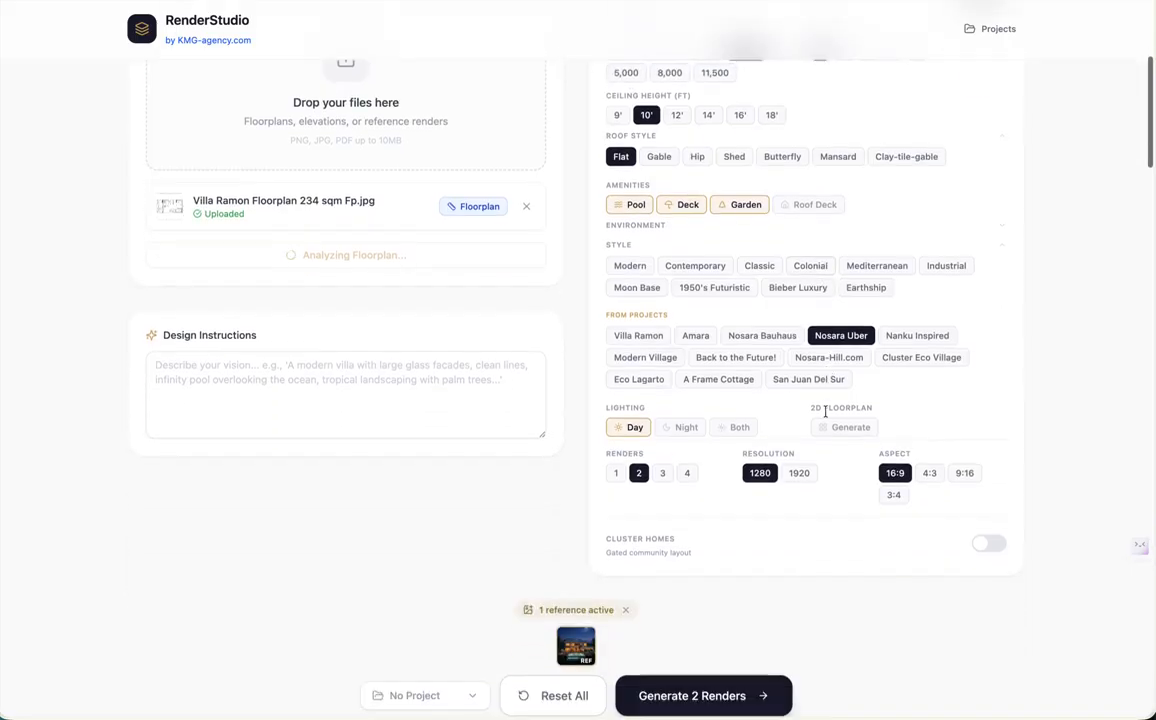
scroll(825, 411, "up", 2)
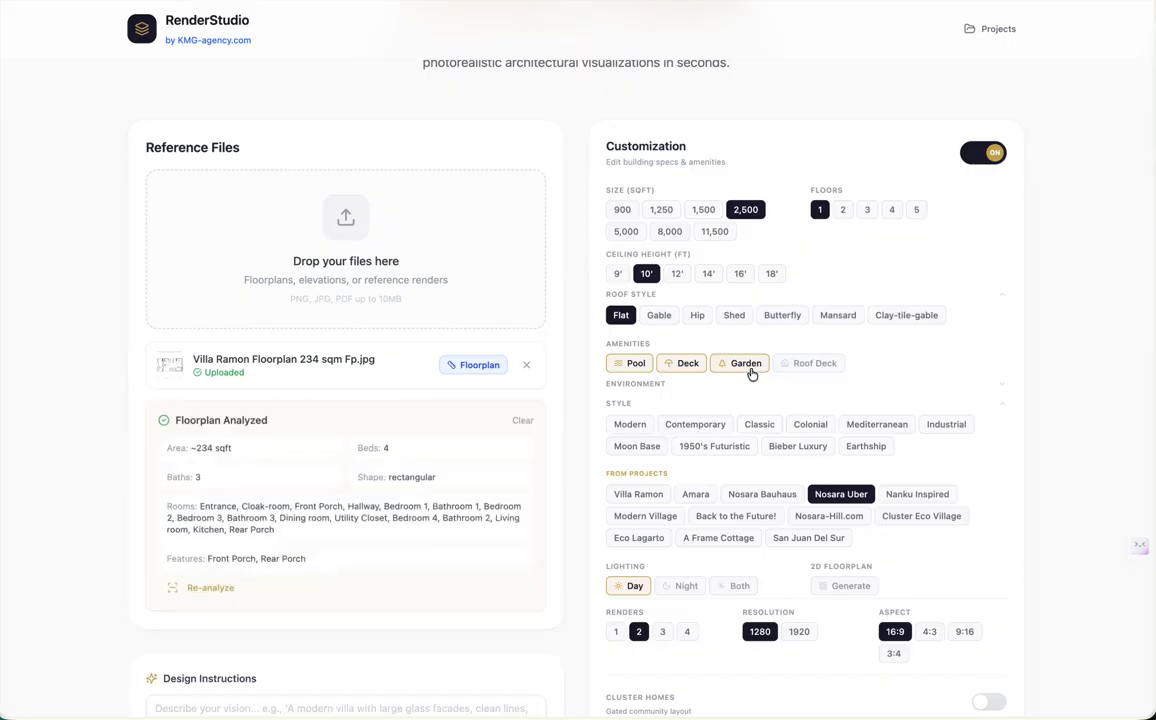
left_click(807, 366)
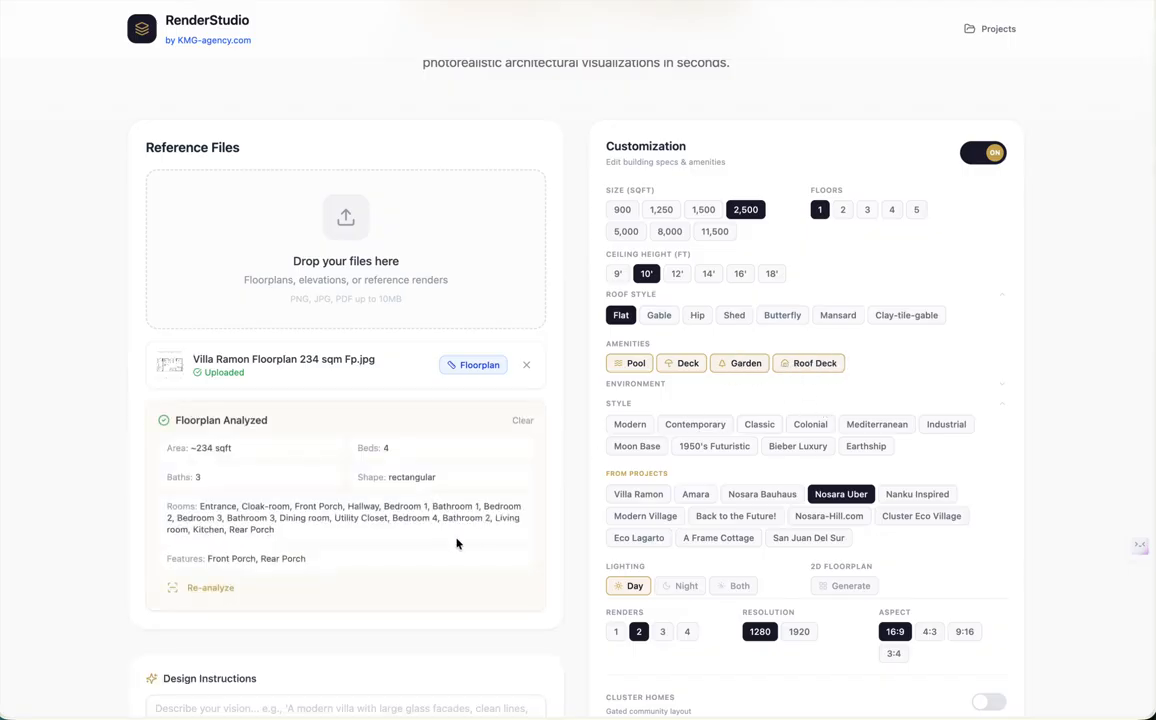
- Begin the design instructions with a grand teak wood deck spanning the entire front of the villa and overflowing to its sides
scroll(344, 541, "down", 2)
left_click(339, 553)
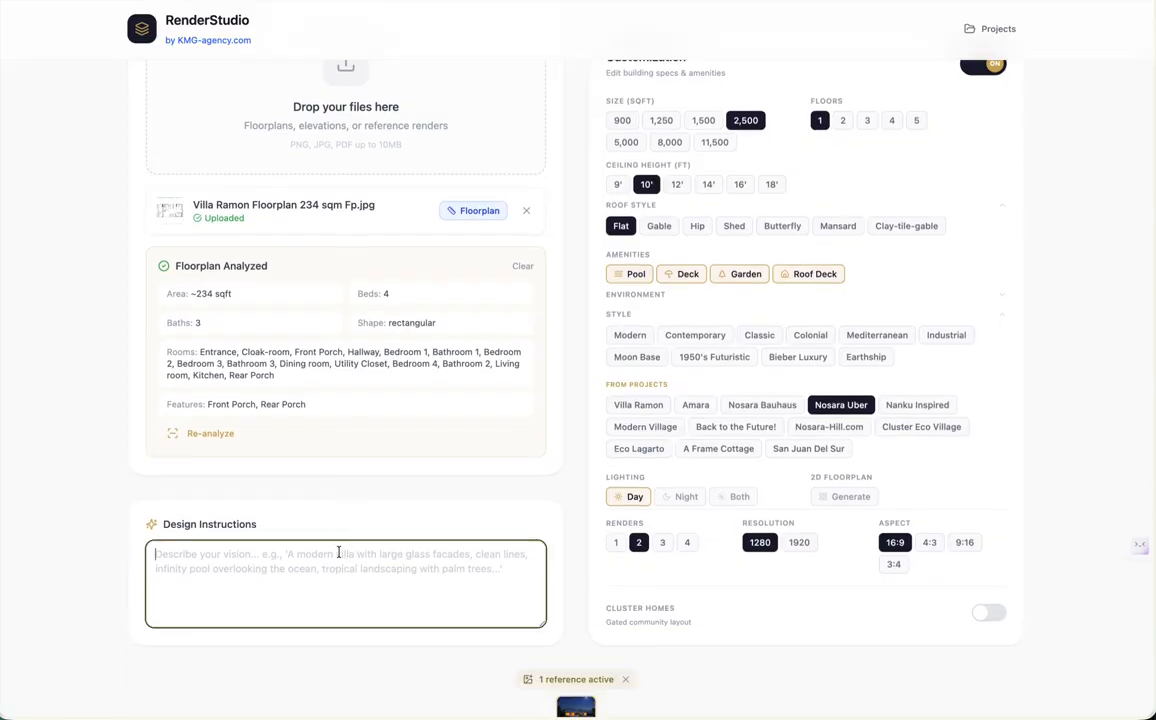
type("Grand")
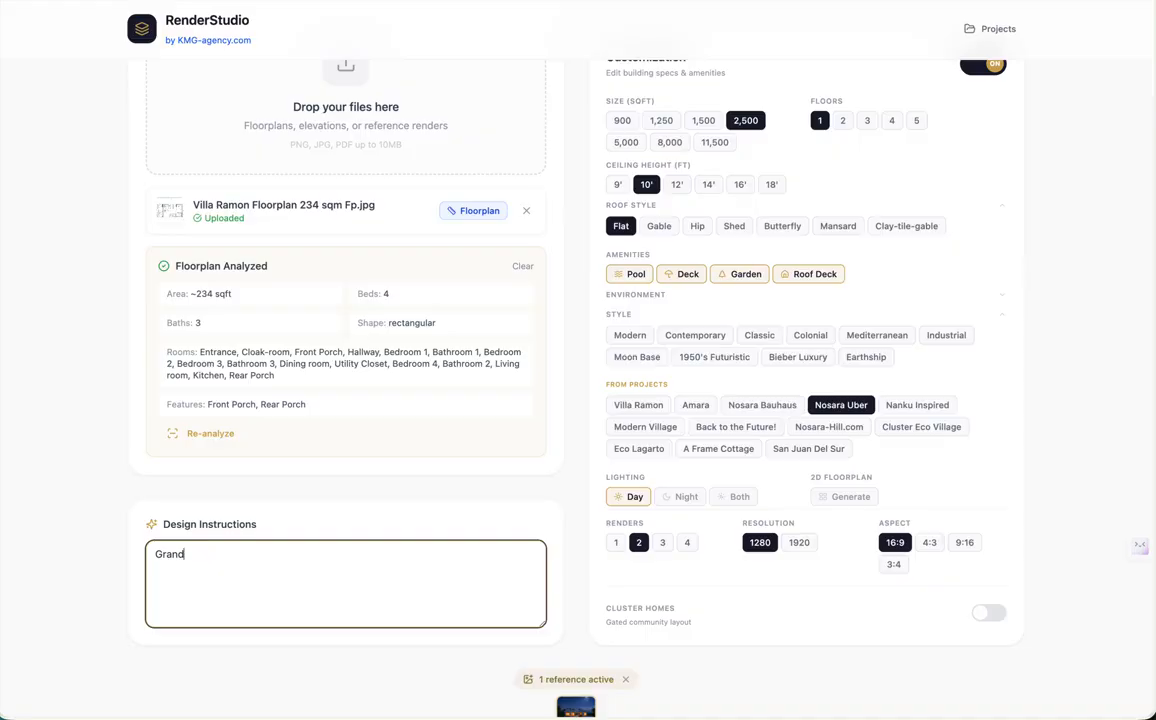
type("d teak wood deck sp")
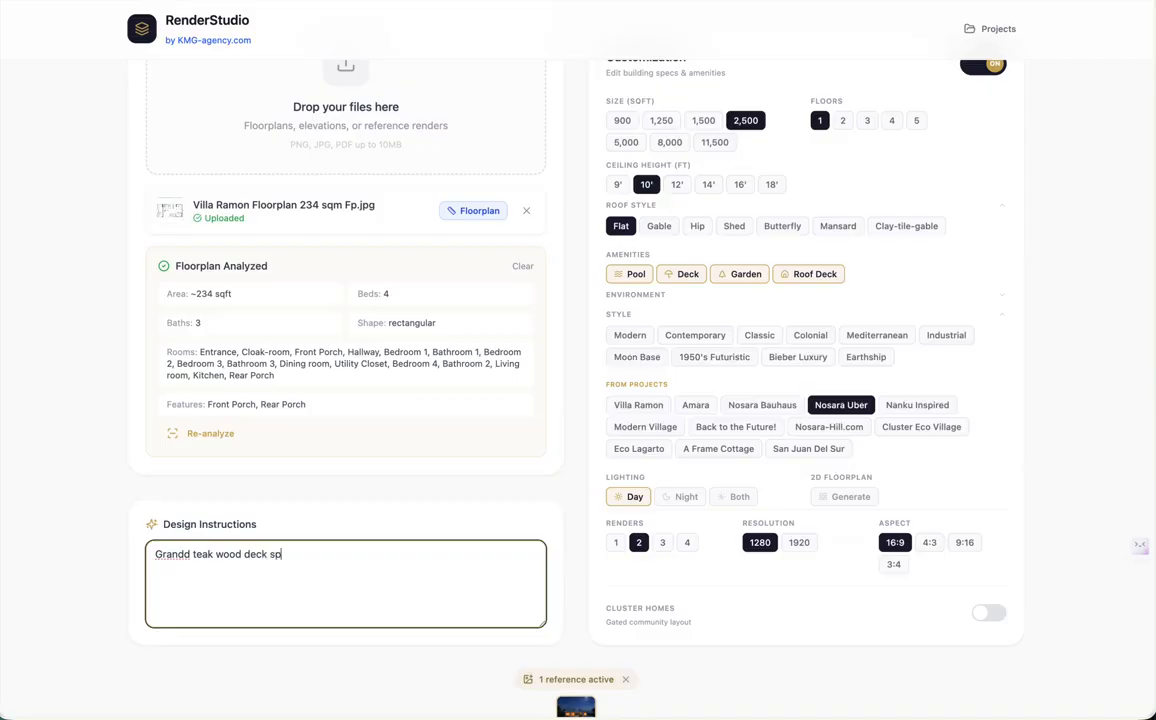
type("anning the entire front of the villa")
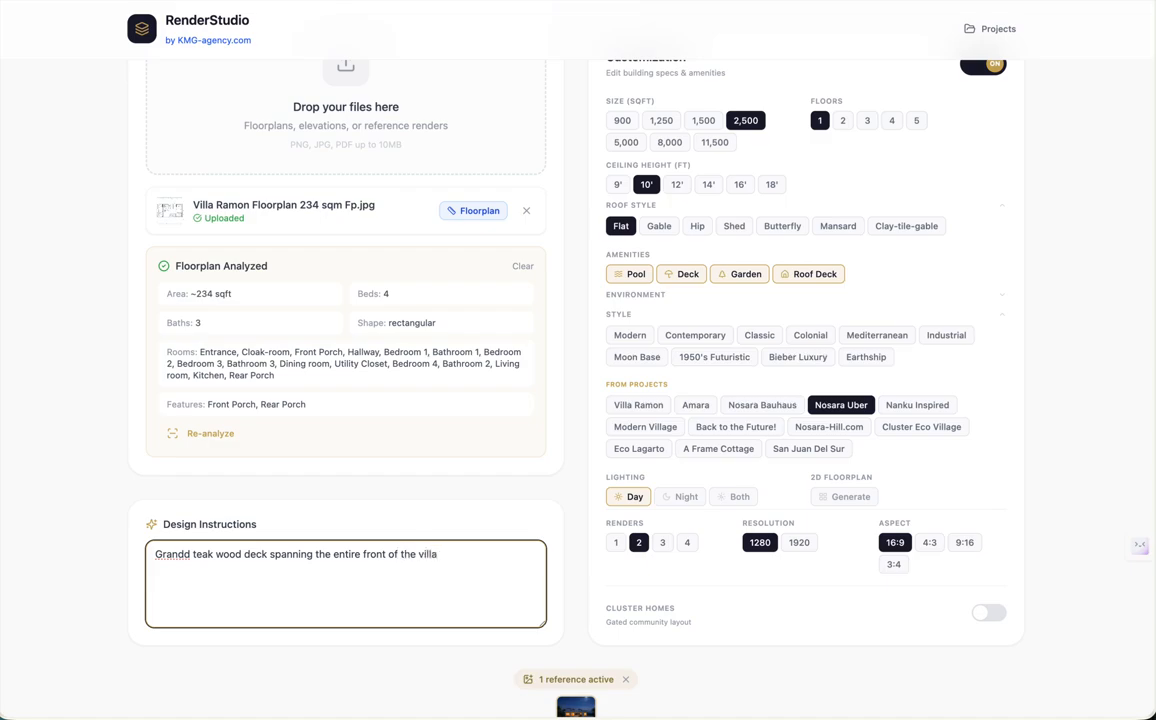
type(",")
key("BackSpace")
type("and overflowing to sid")
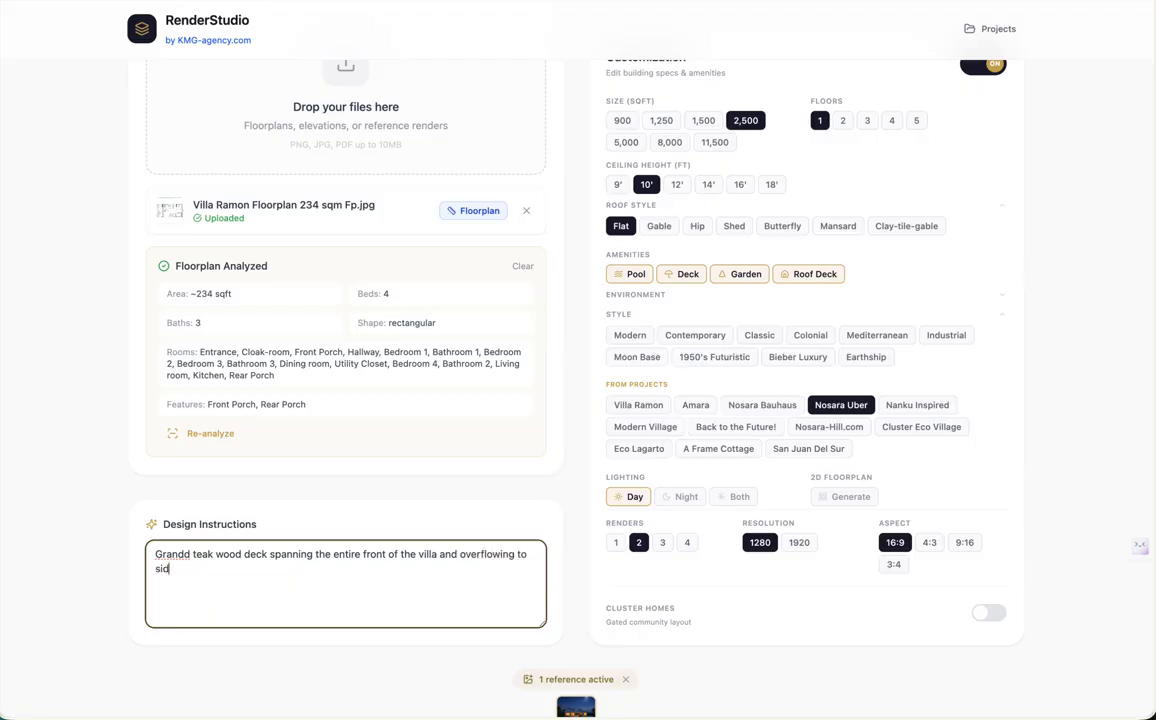
type("es of villa. on the left, large ")
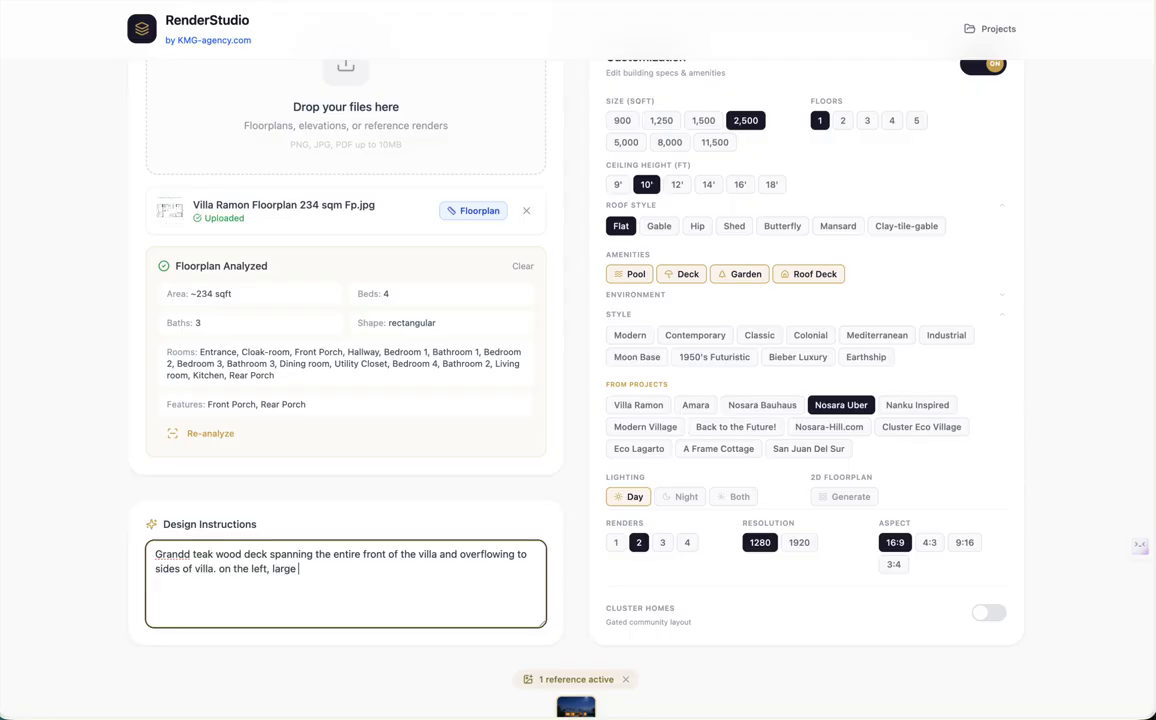
- Describe a large left-side garage for 2x SUVs, a shaded outdoor kitchen and lounge on the right, and a deck-surrounded infinity pool and fire pit
type("garage for 2x SUVs,")
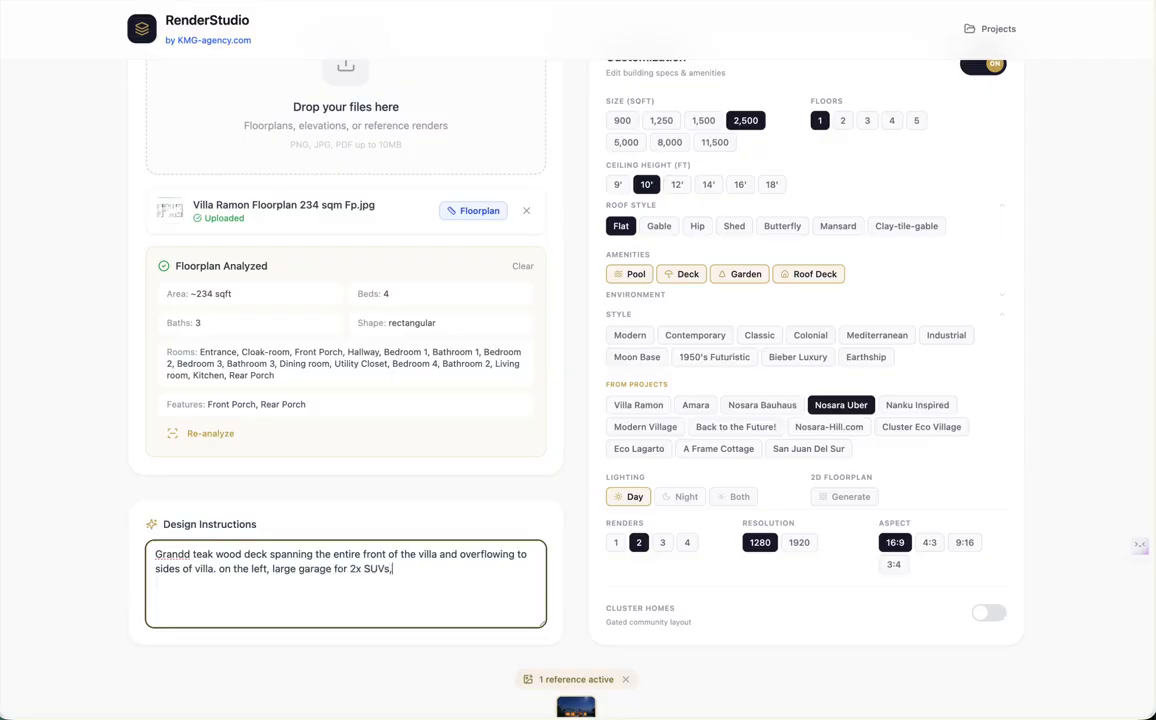
type(" on the right, large shad")
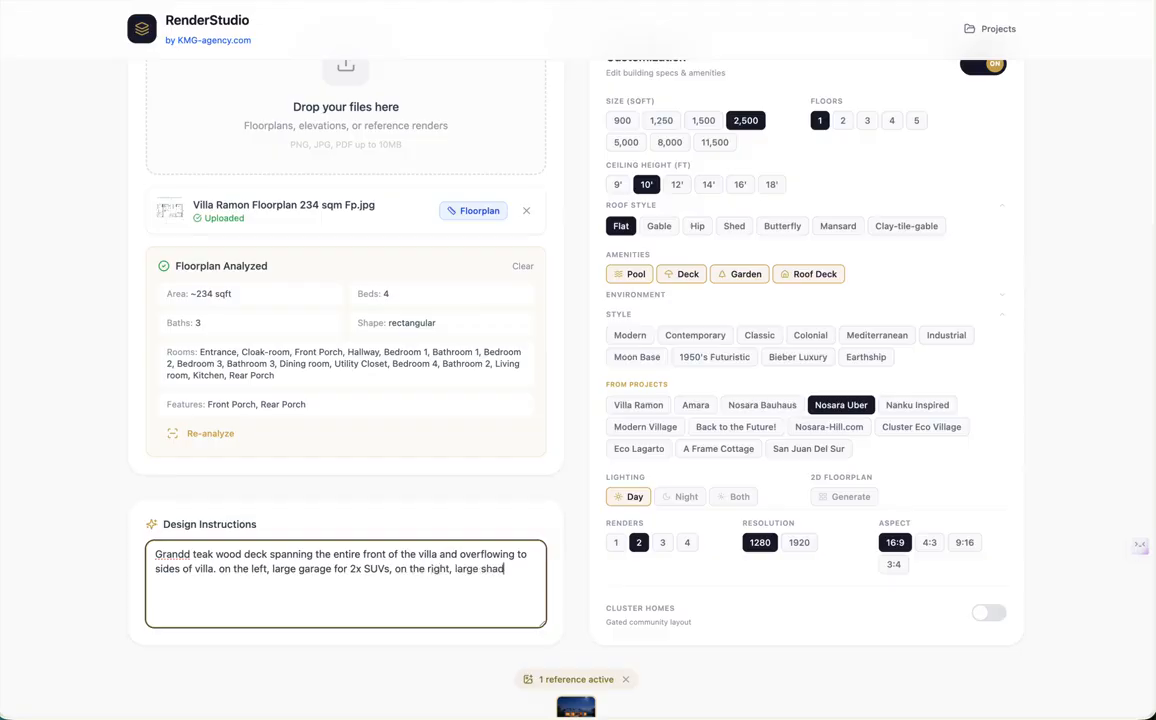
type("ed area with an outdoor kitchen and a")
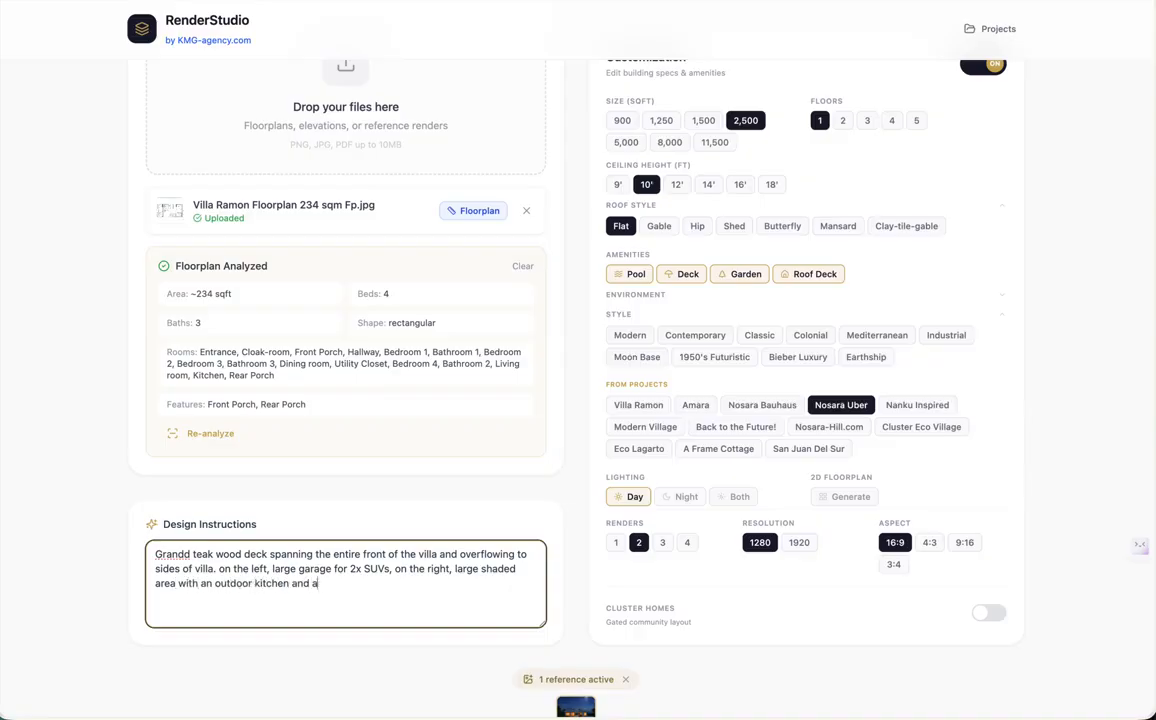
type(" lounge, infinity pool and ")
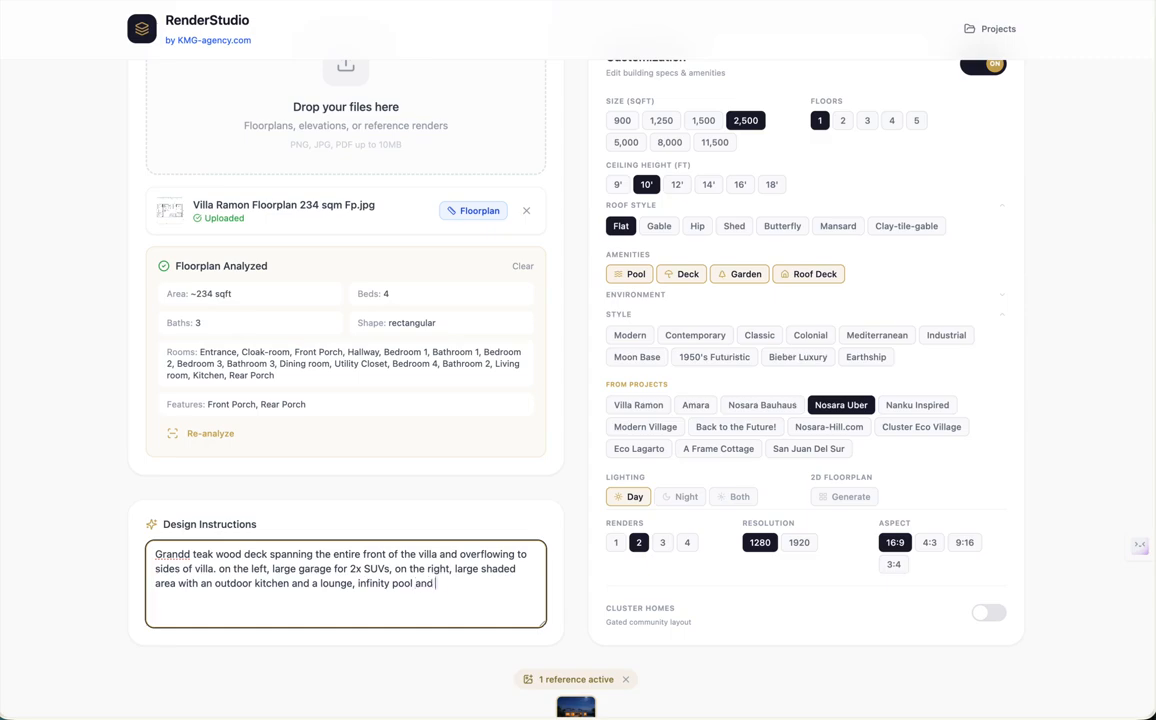
type("fiue pit in front, all surrounded")
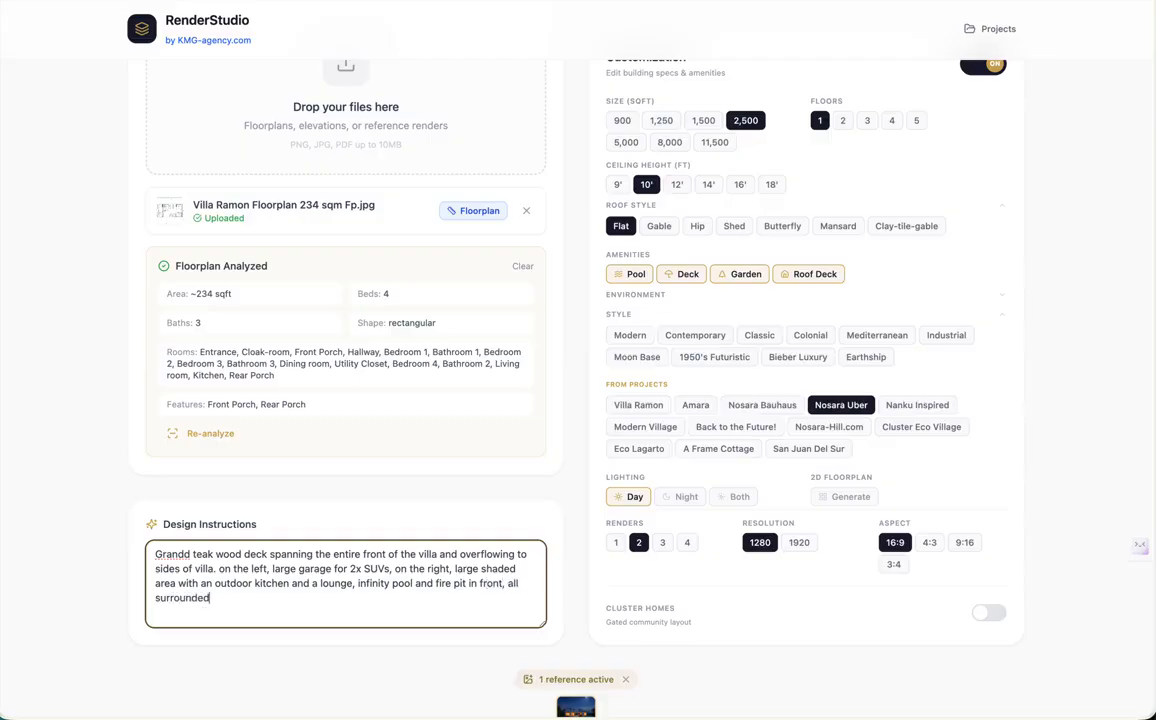
type(" by the deck")
- Add white shade umbrellas and loungers on the deck to the design instructions
type(". white shade umbre")
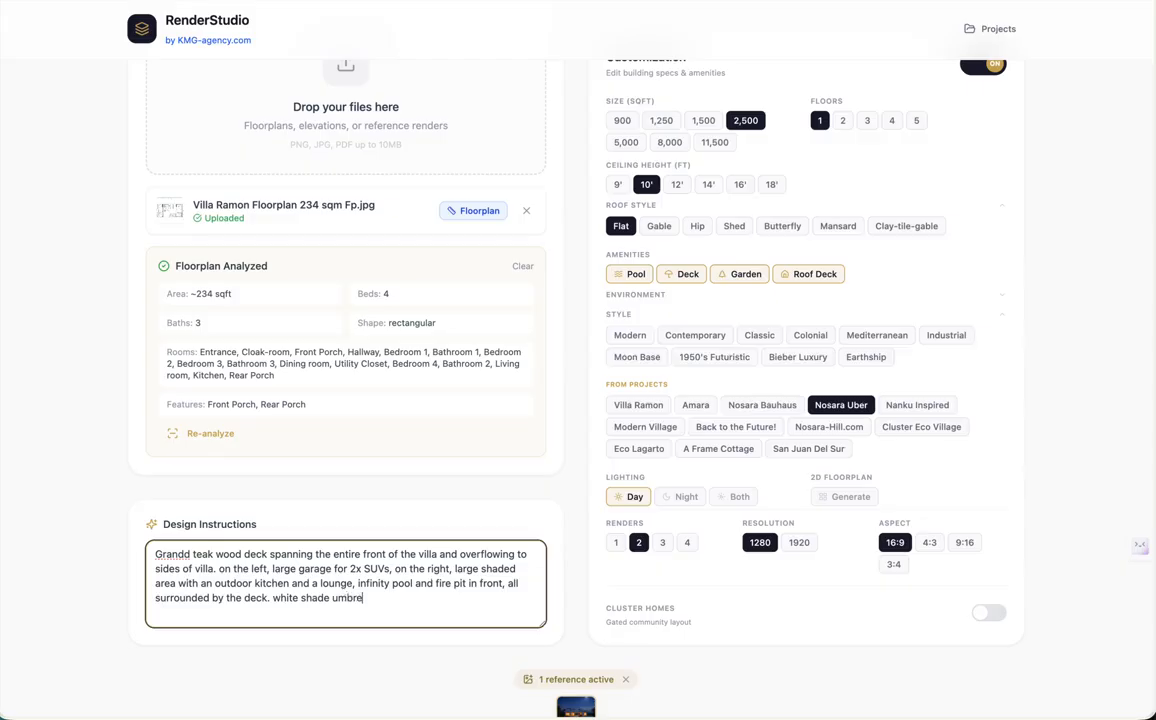
type("llas and loungers on dec")
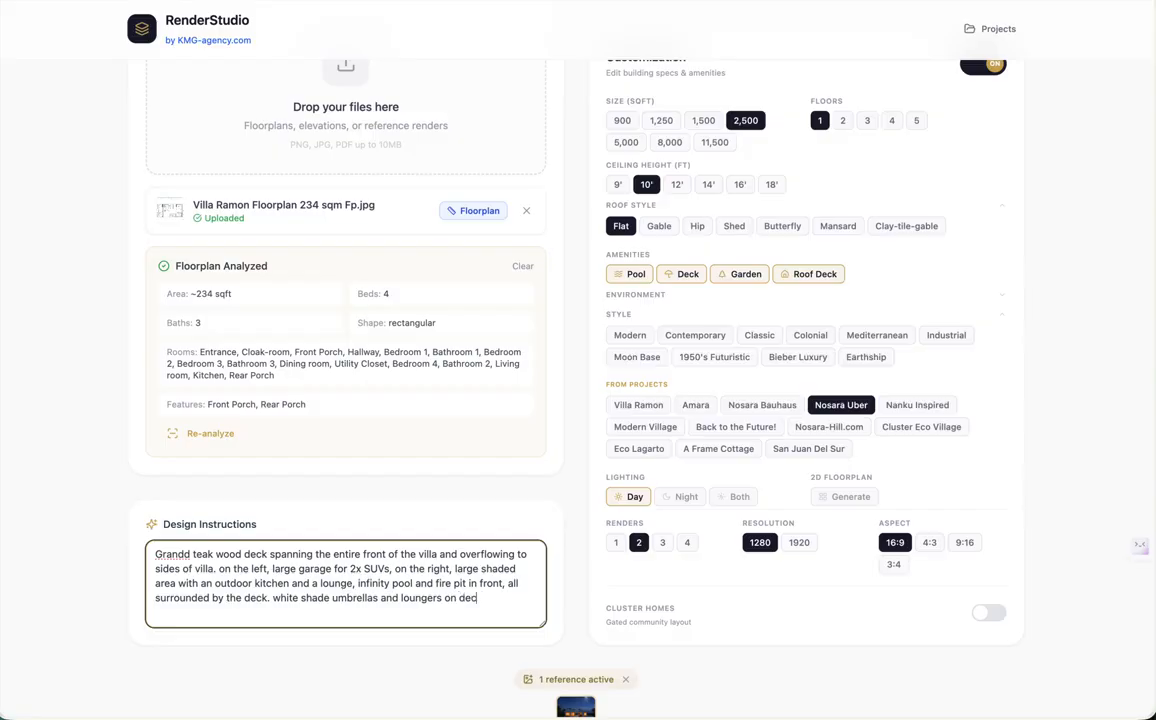
type("k and roof top.")
key("ctrl+shift+Left")
key("ctrl+shift+Left")
key("ctrl+shift+Left")
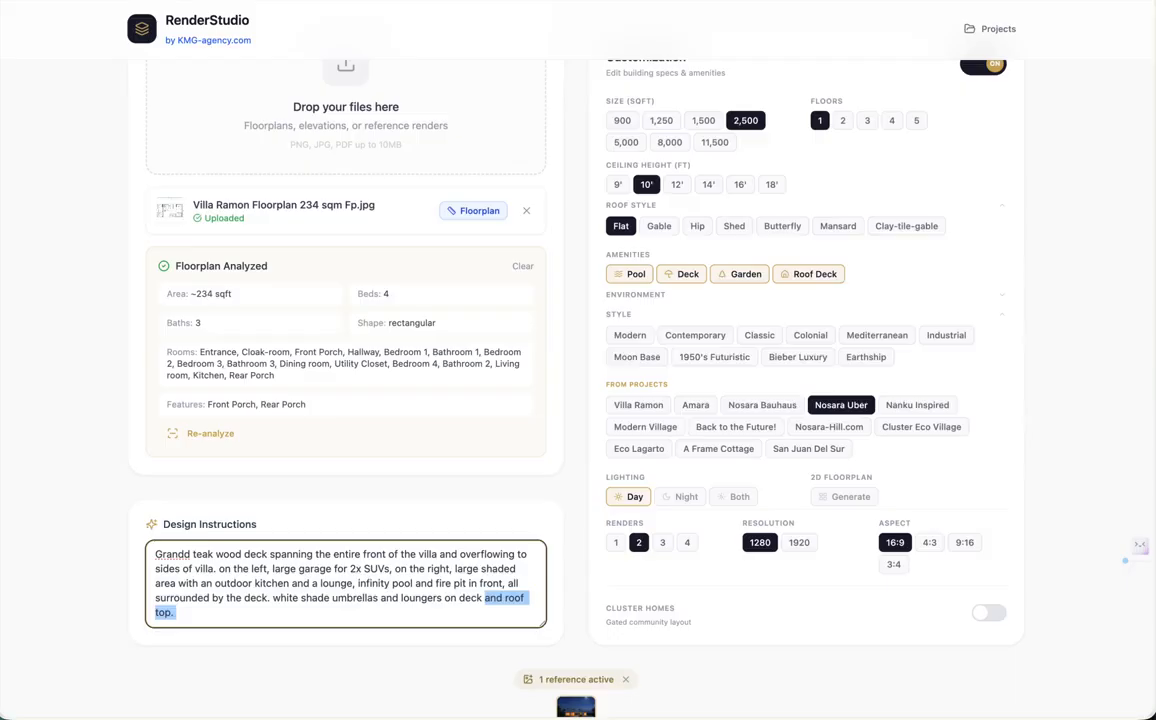
key("BackSpace")
key("BackSpace")
- Finish the design instructions with a large off white shade structure and loungers on the roof top, plus surfboards to the sides
type(". roof top")
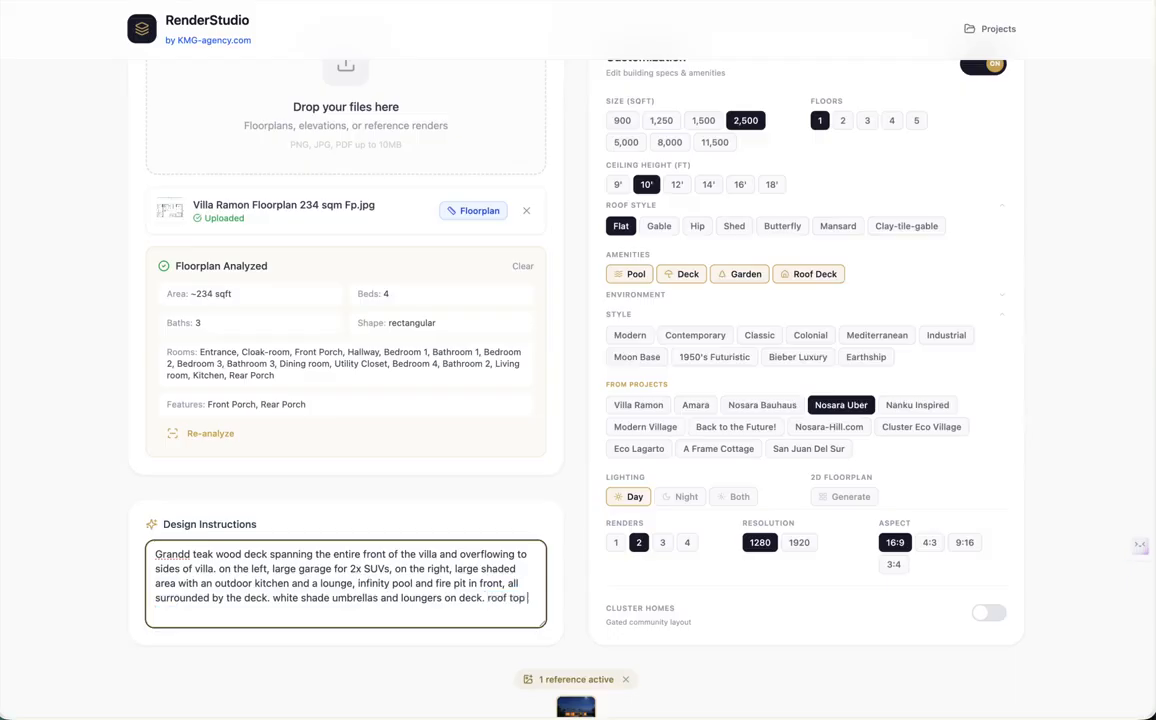
type(" has large off white shade struc")
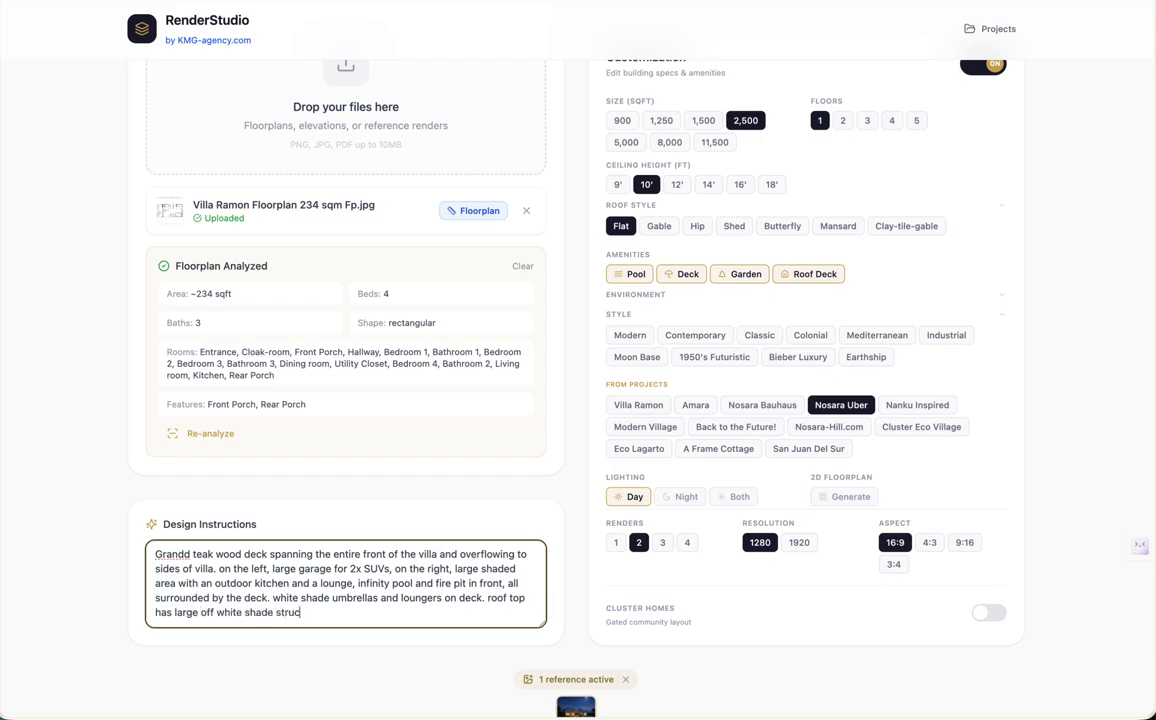
type("ture and loungers. surfb")
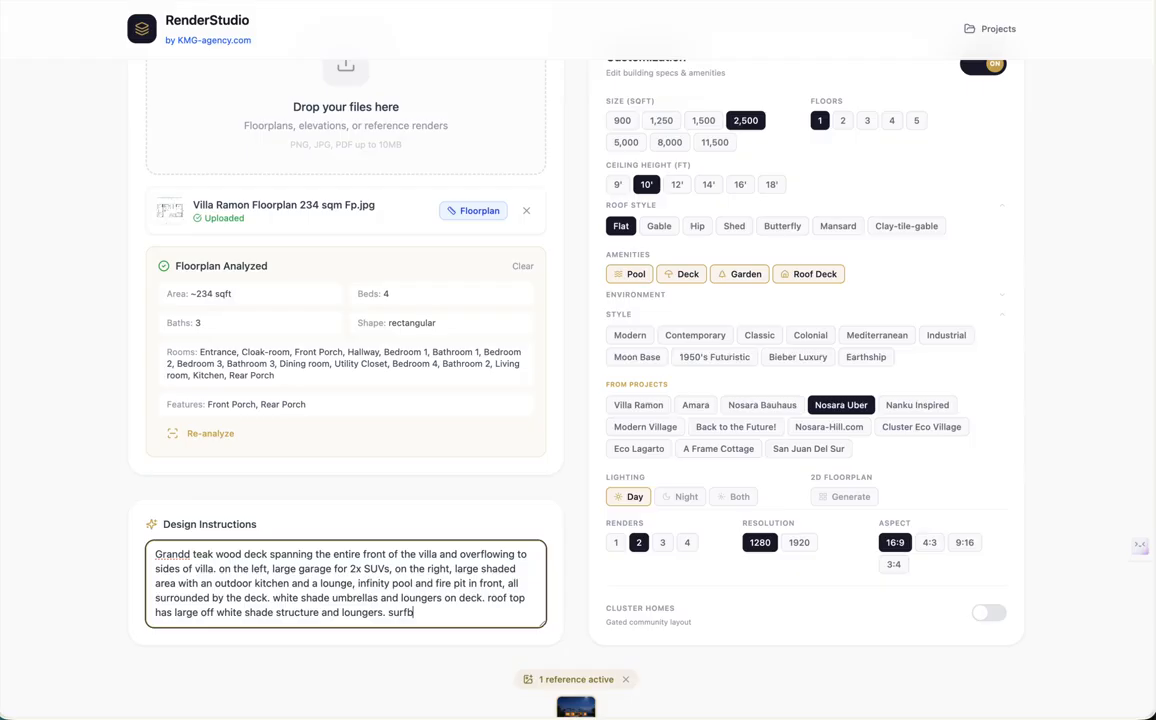
type("oards to the sides.")
- Set the lighting to both day and night and generate the 4 renders
scroll(558, 495, "down", 4)
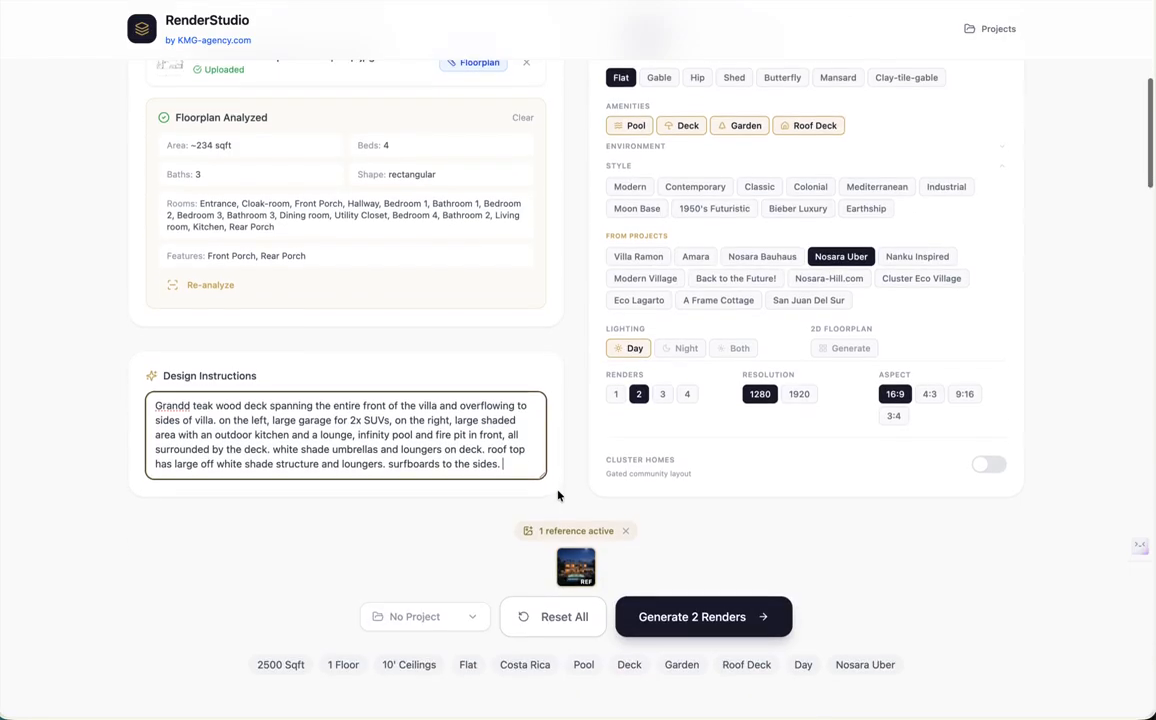
scroll(560, 497, "up", 2)
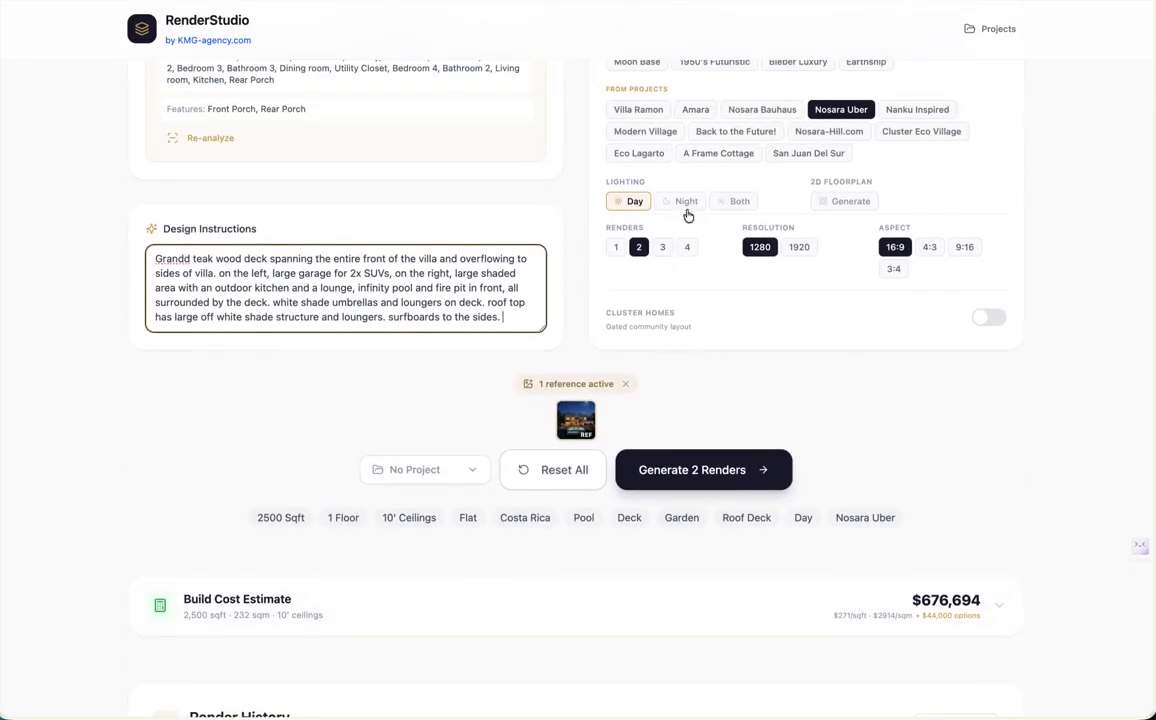
left_click(748, 202)
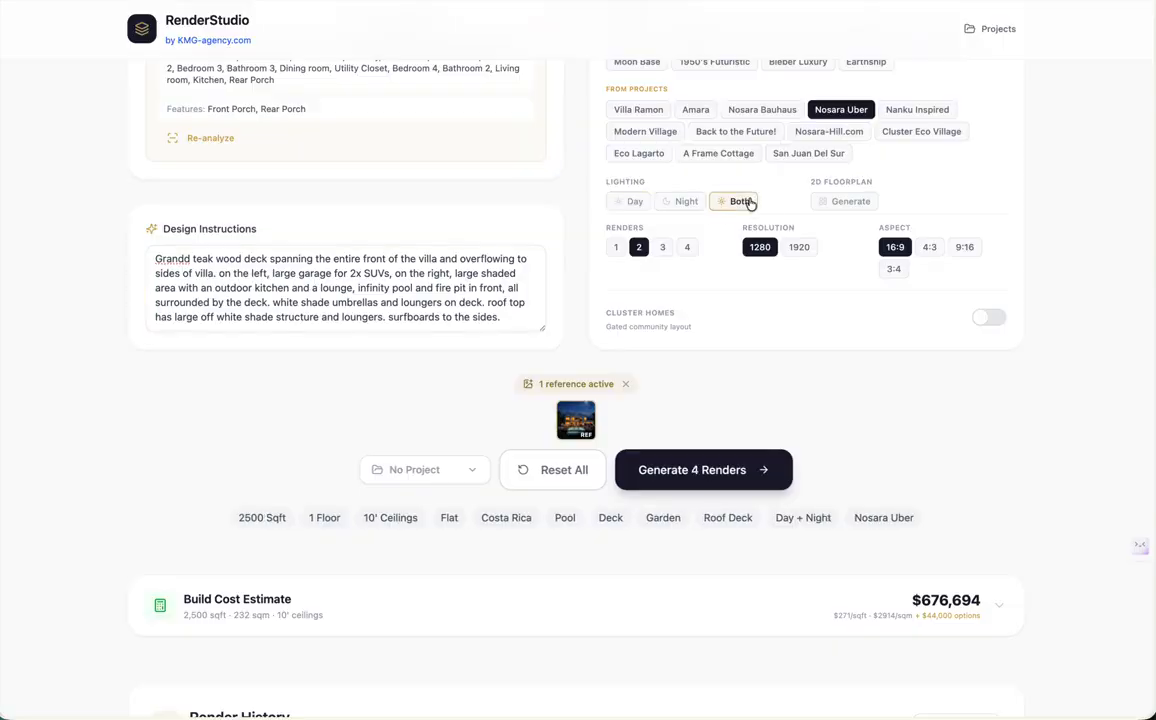
left_click(700, 490)
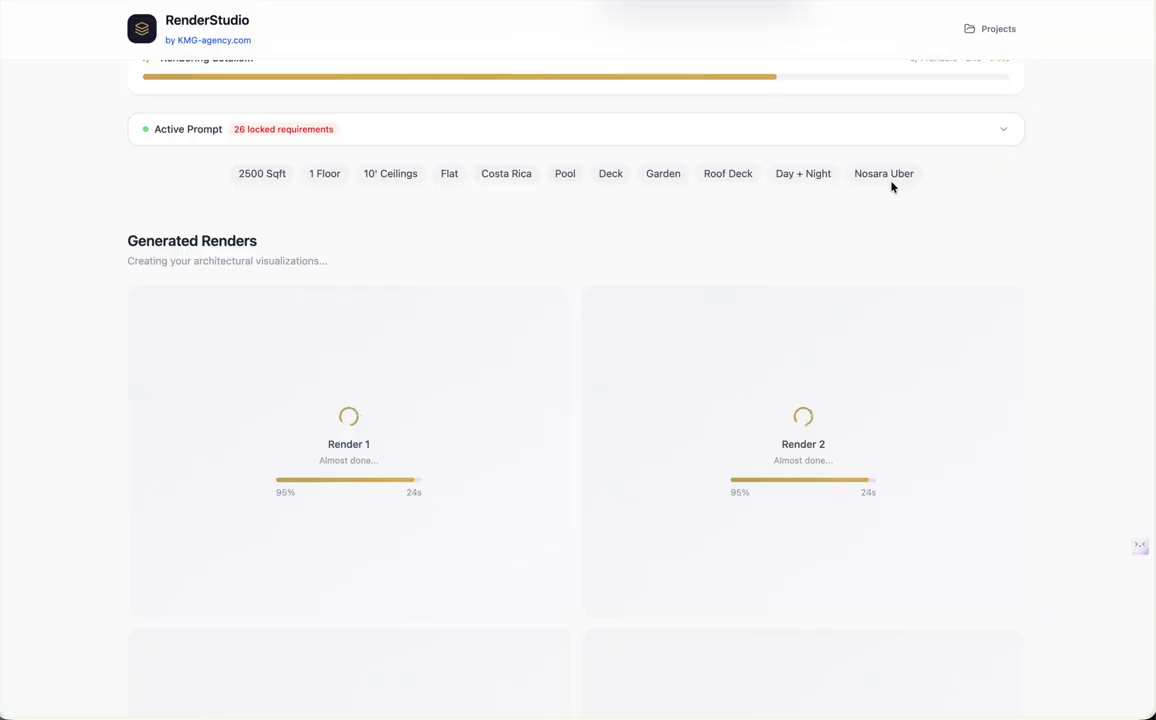
- Look through the render history down to the oldest projects and check the progress of the four pending renders
scroll(893, 186, "down", 10)
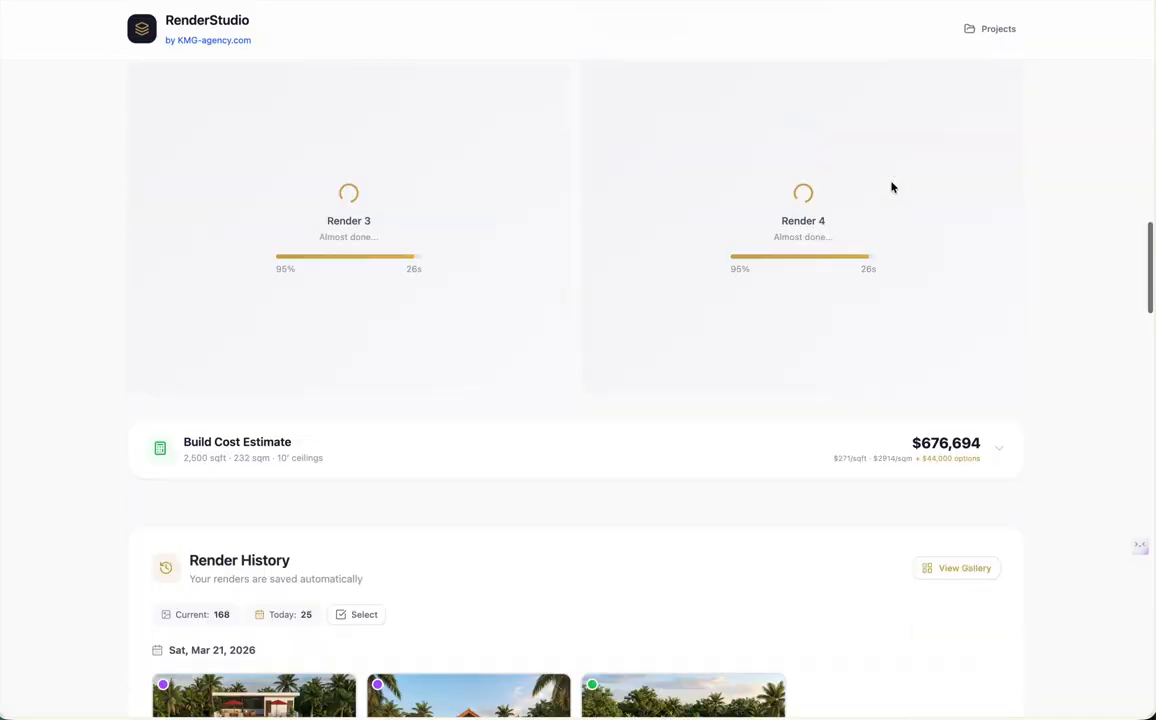
scroll(843, 340, "down", 1)
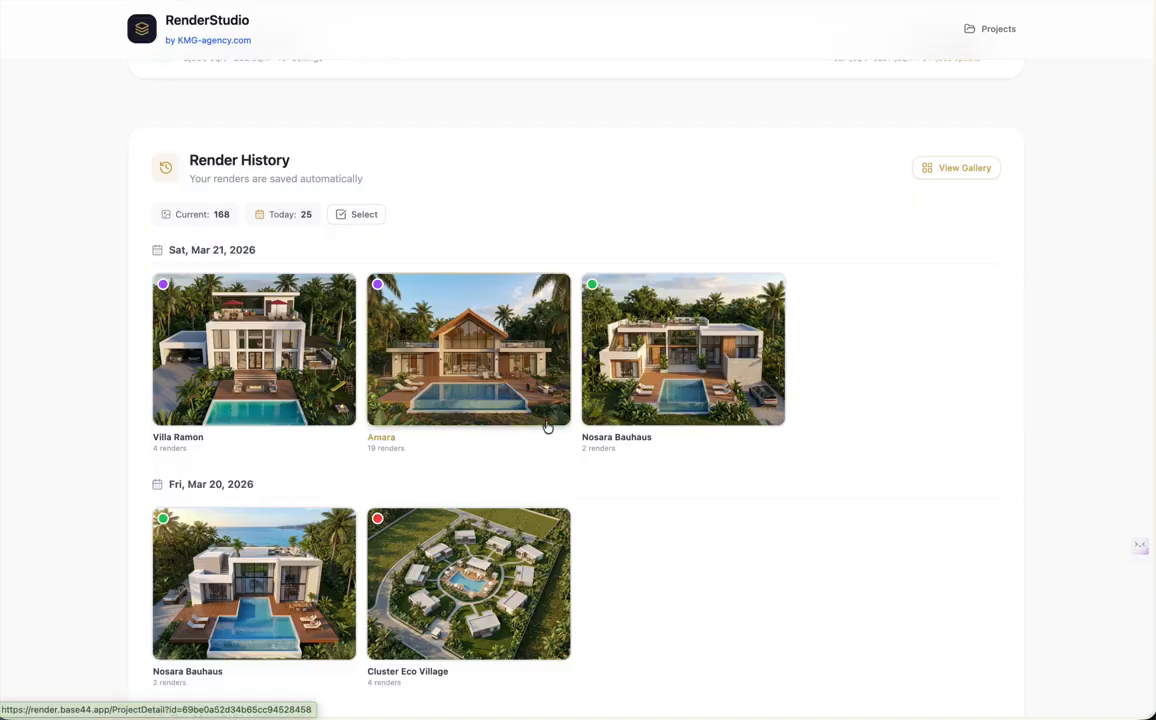
scroll(548, 426, "down", 2)
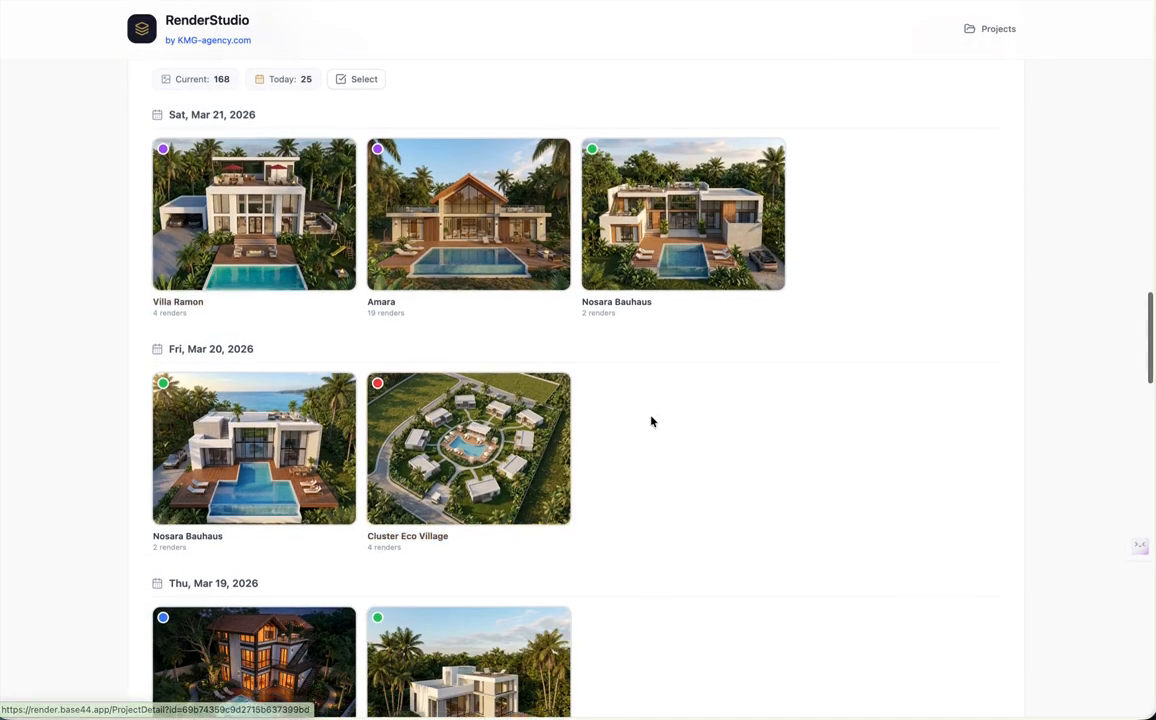
scroll(650, 421, "down", 6)
scroll(651, 421, "down", 1)
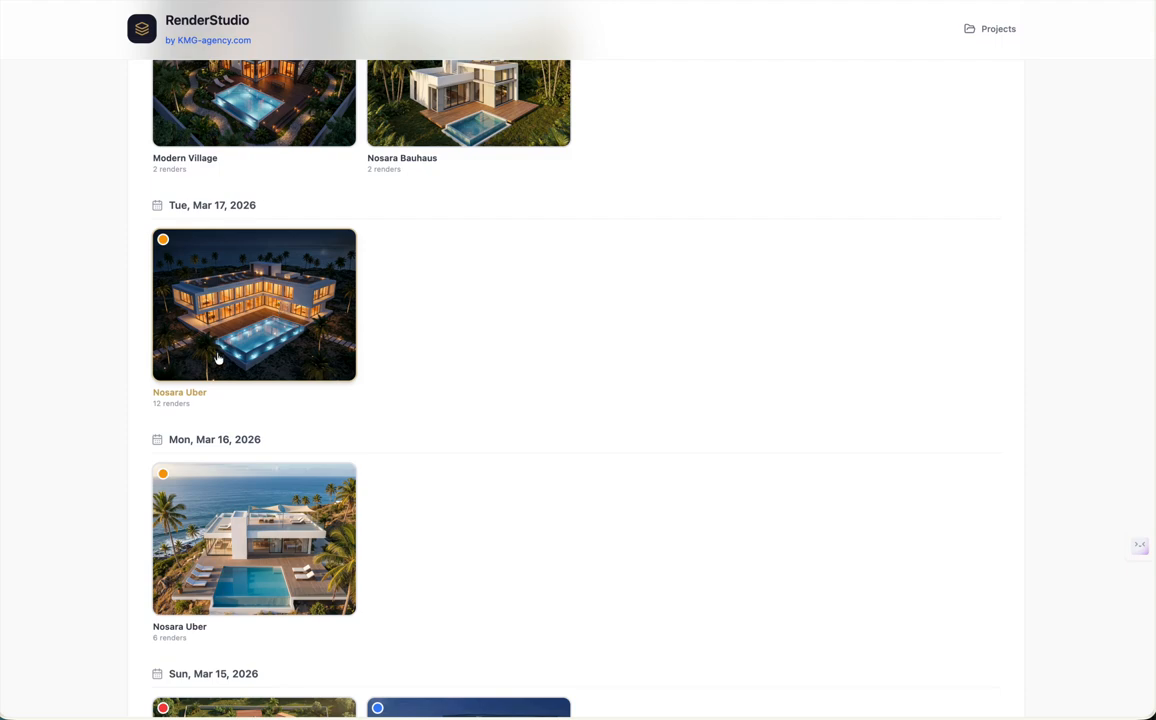
scroll(474, 416, "down", 3)
scroll(475, 418, "up", 2)
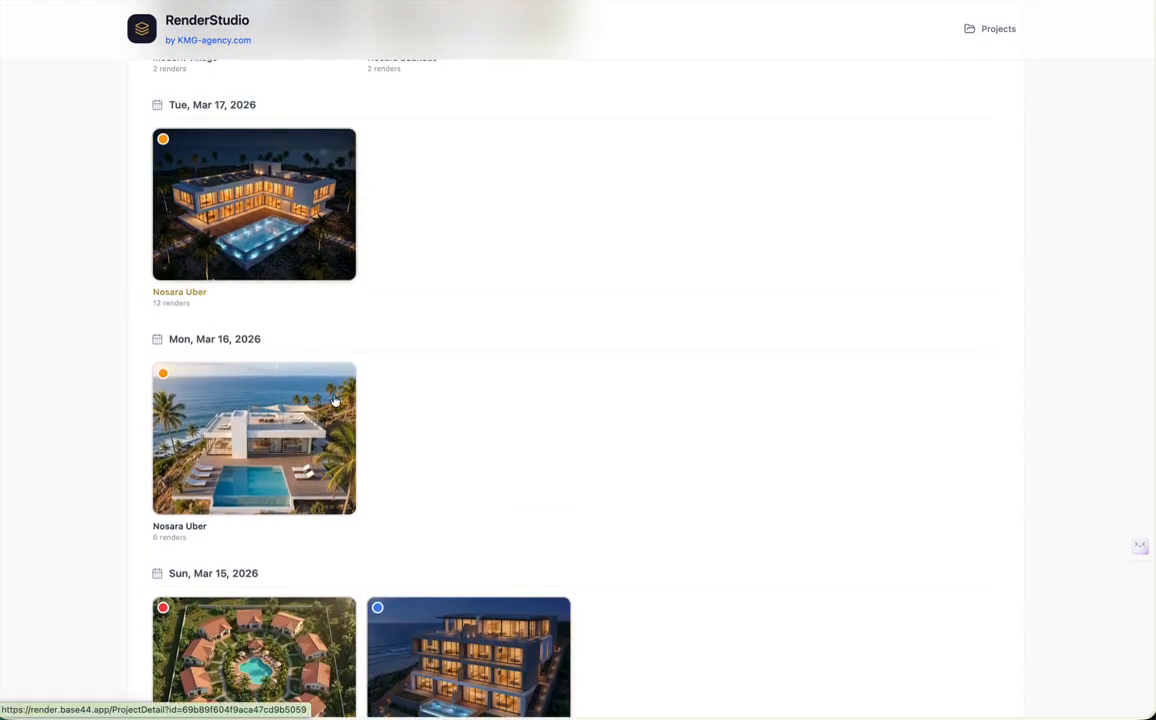
scroll(438, 404, "down", 2)
scroll(438, 404, "down", 10)
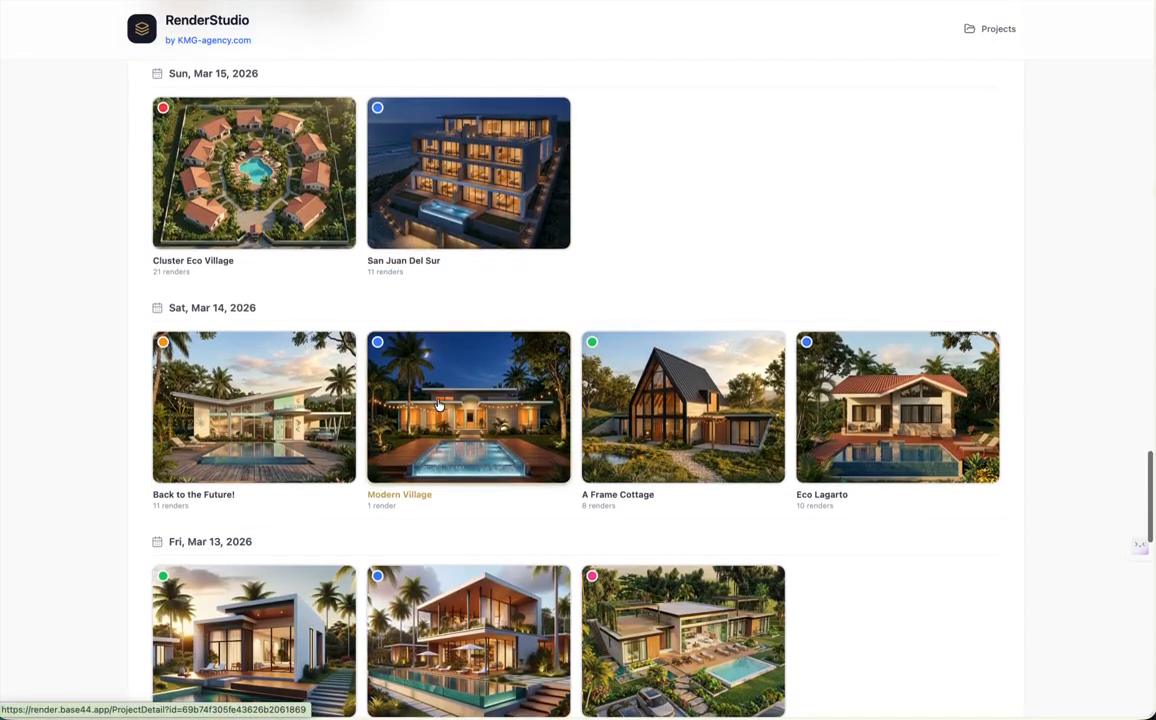
scroll(438, 404, "down", 5)
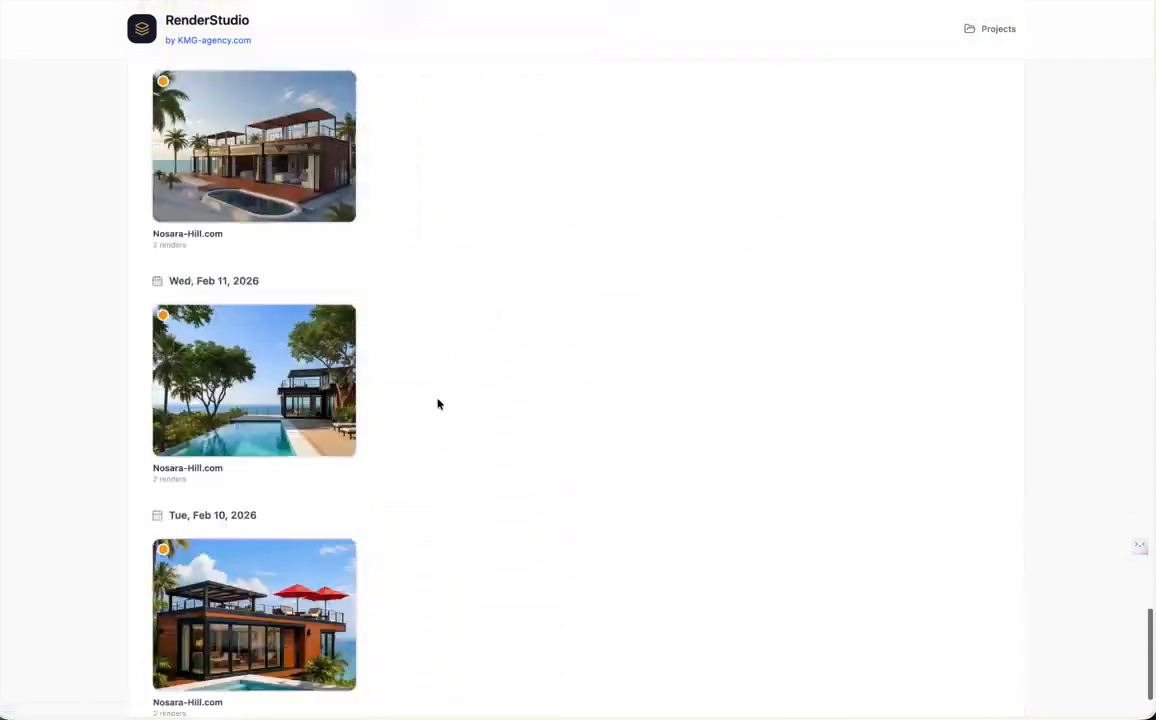
scroll(438, 404, "up", 12)
left_click(438, 404)
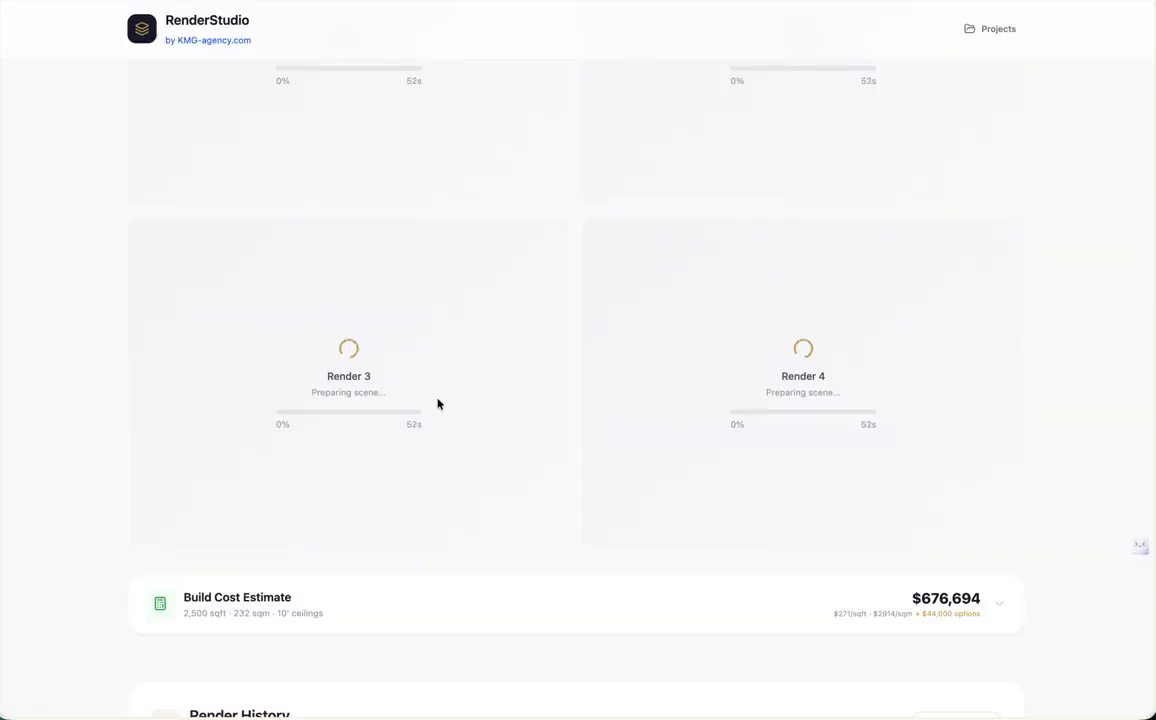
scroll(438, 404, "up", 2)
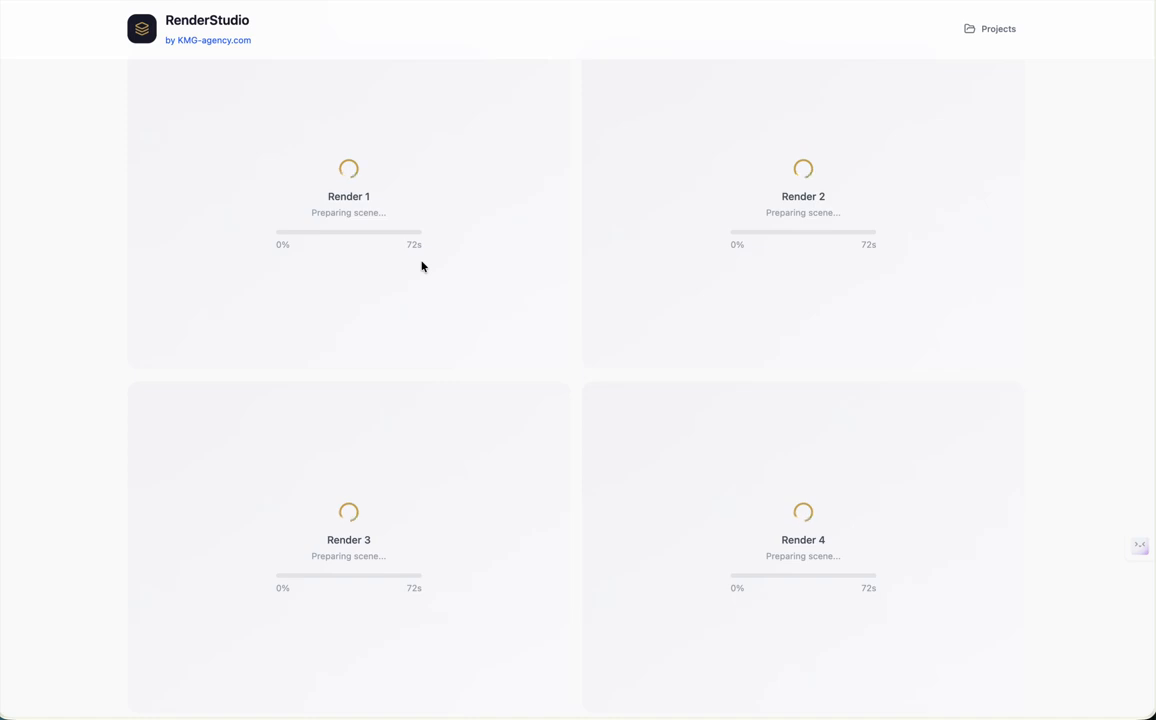
scroll(529, 506, "down", 8)
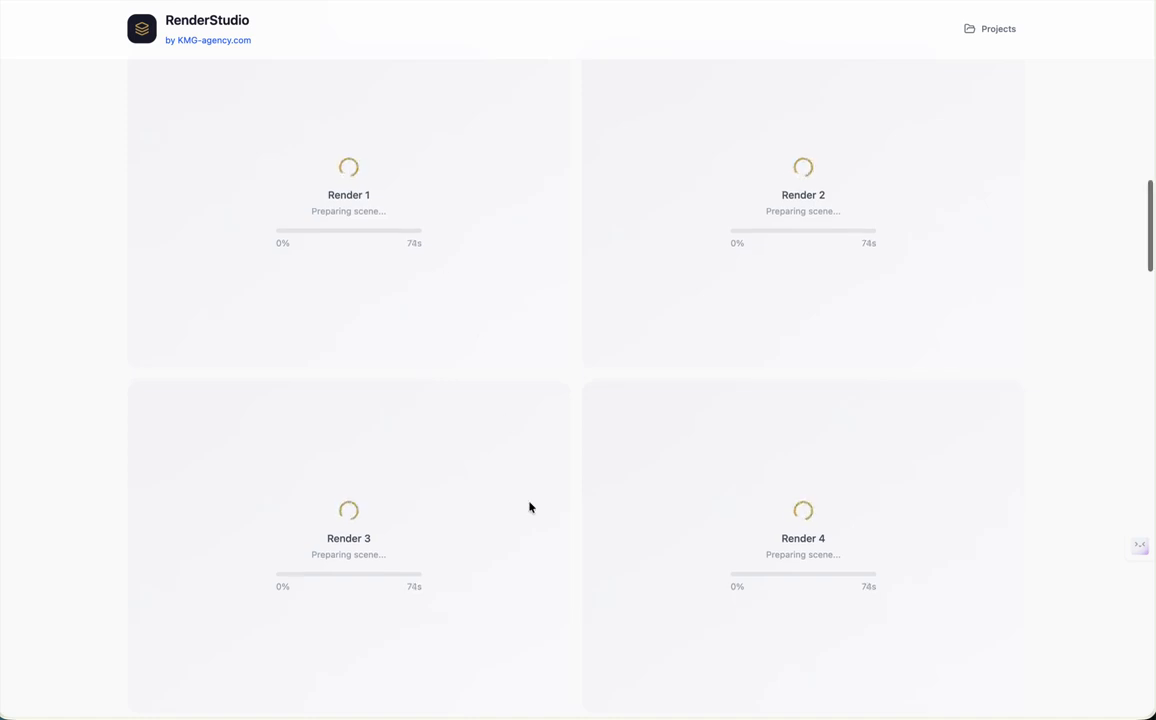
- Check the render history and look over the four newly generated day and night villa renders
scroll(531, 510, "down", 1)
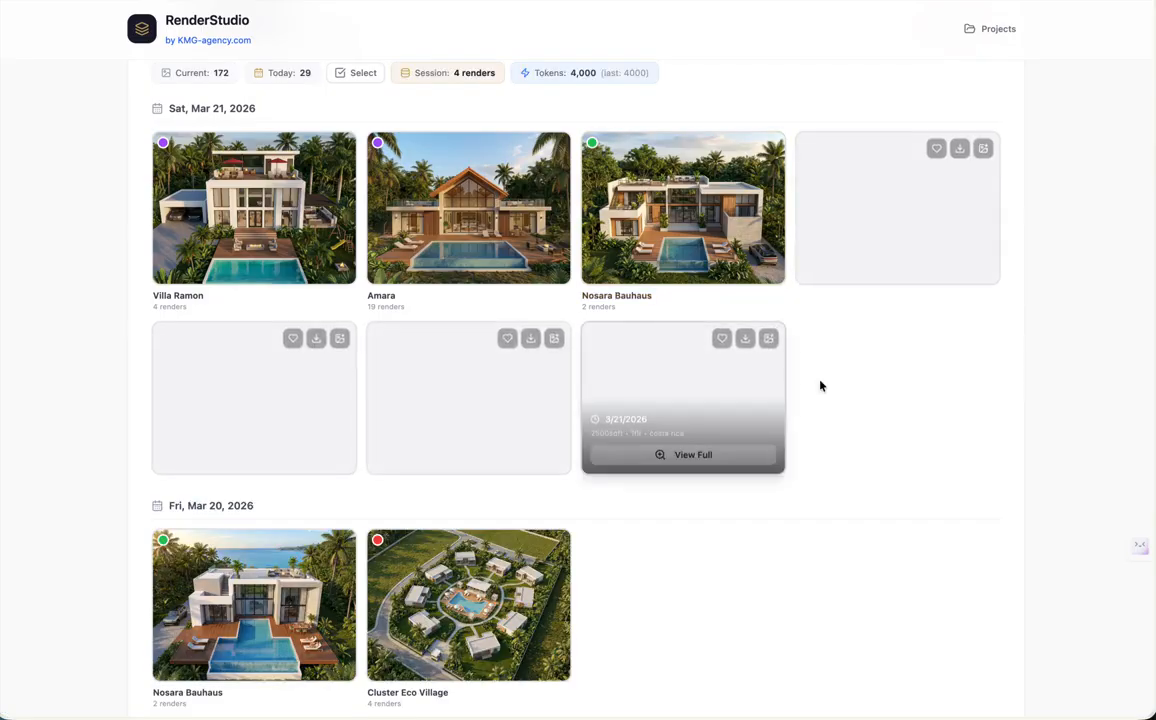
scroll(904, 436, "up", 2)
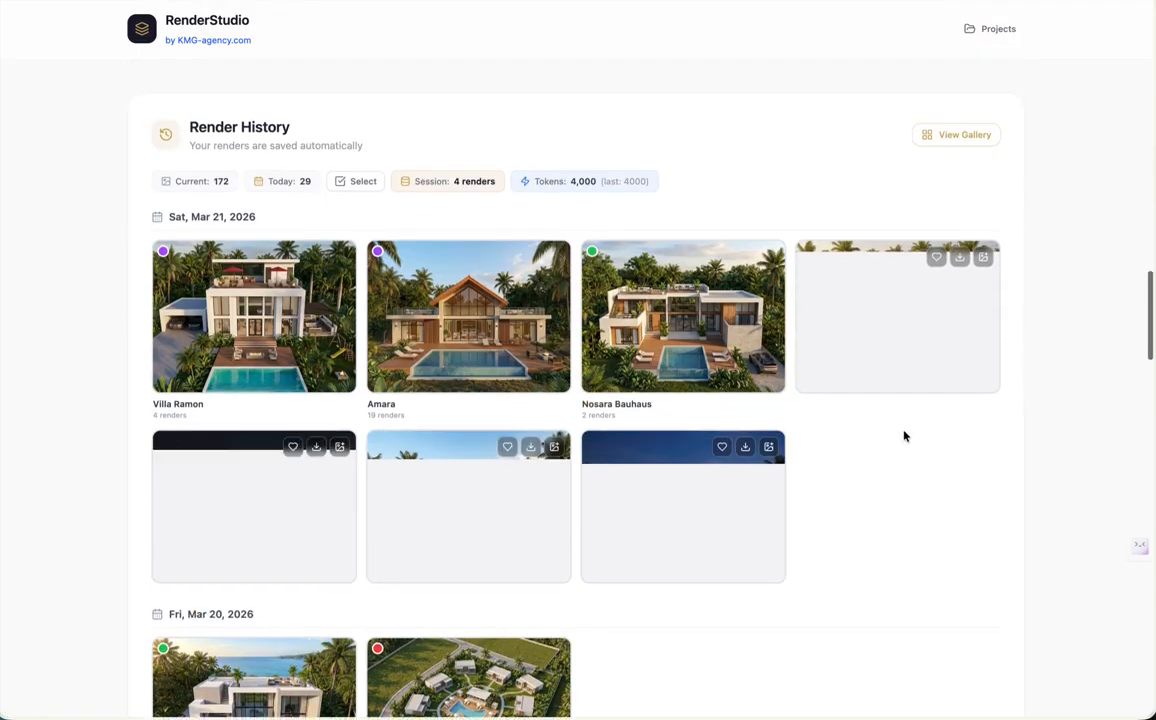
scroll(904, 436, "up", 10)
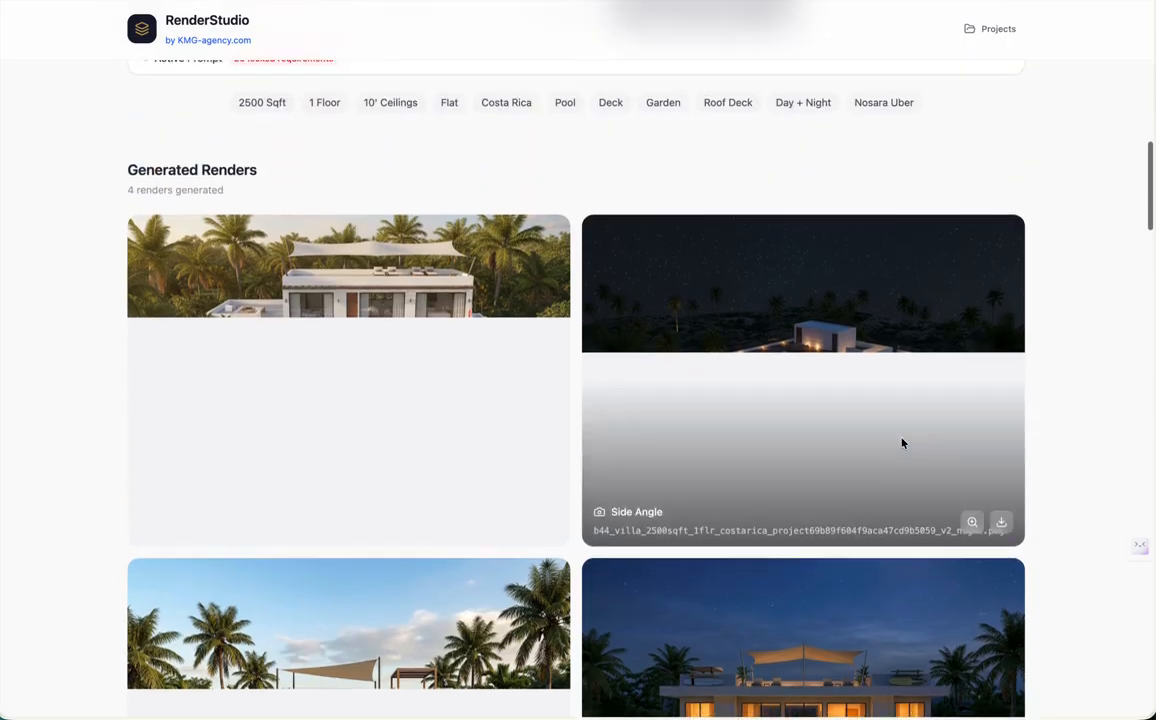
scroll(902, 443, "down", 2)
scroll(902, 443, "down", 1)
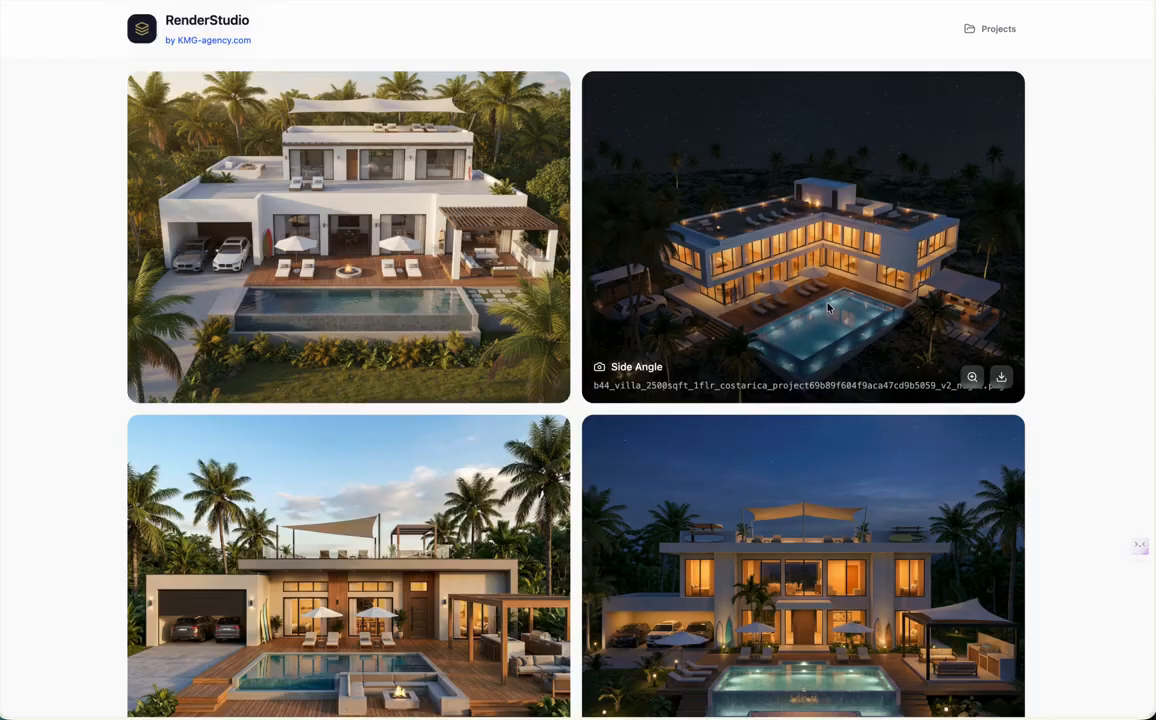
scroll(828, 308, "down", 2)
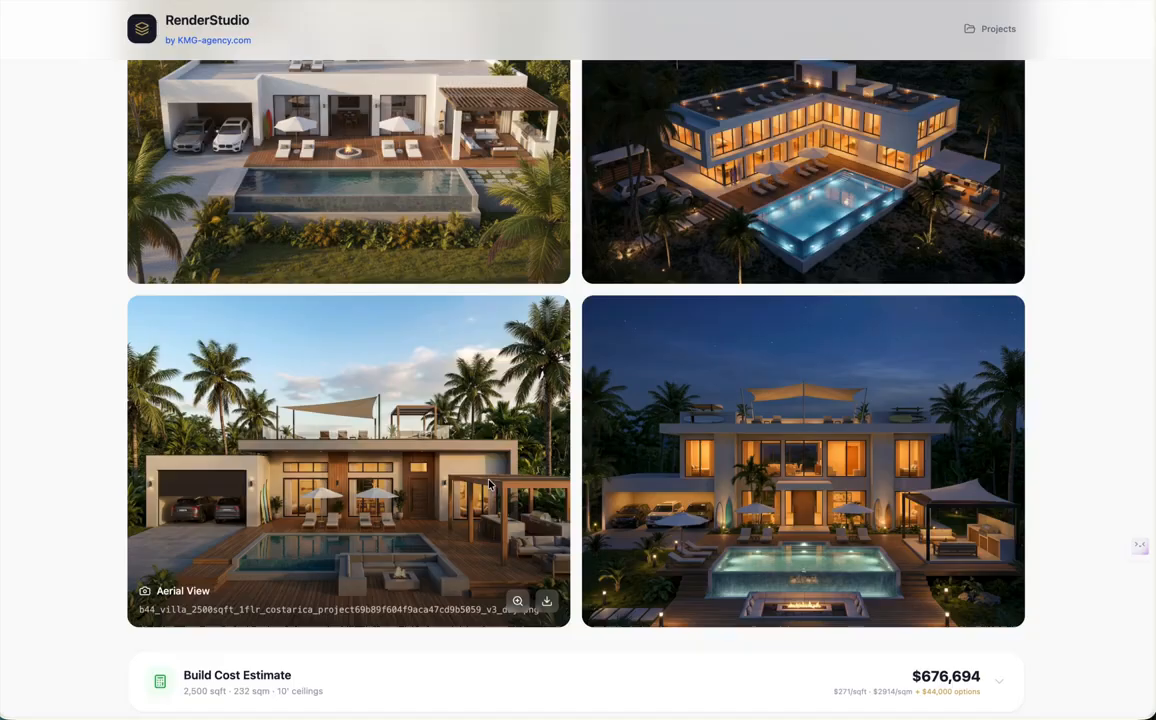
scroll(361, 454, "up", 3)
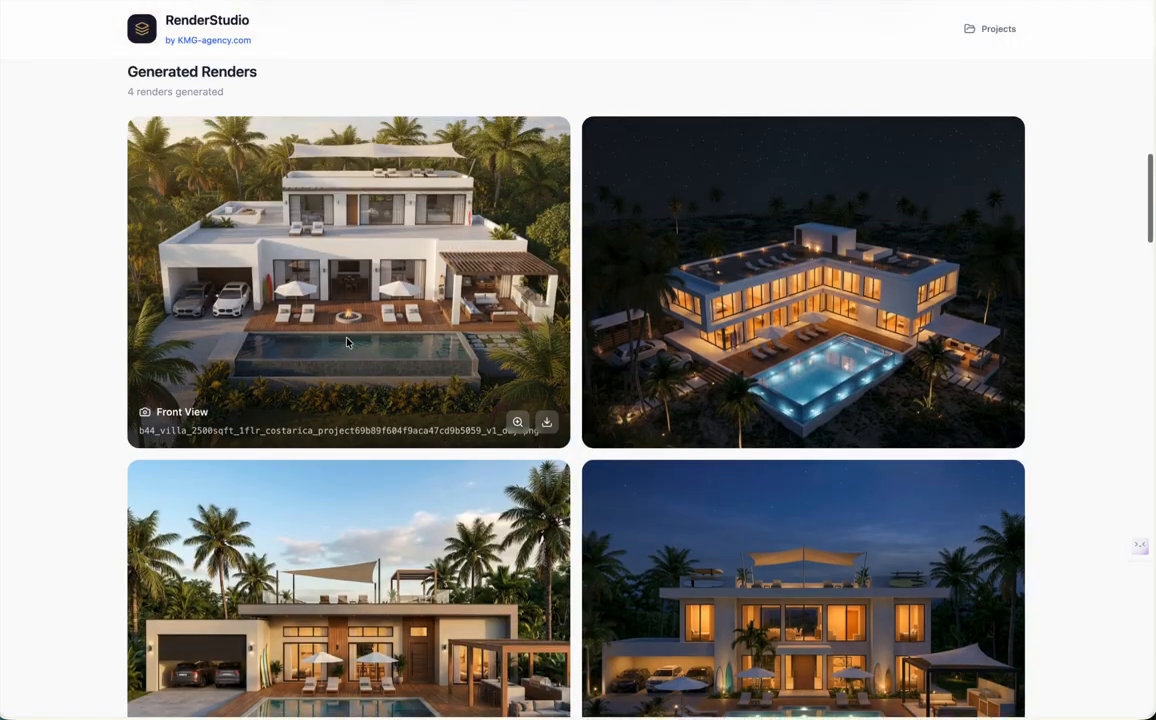
- Inspect the Front View day render and the Side Angle night render at full size, closing each preview
left_click(515, 421)
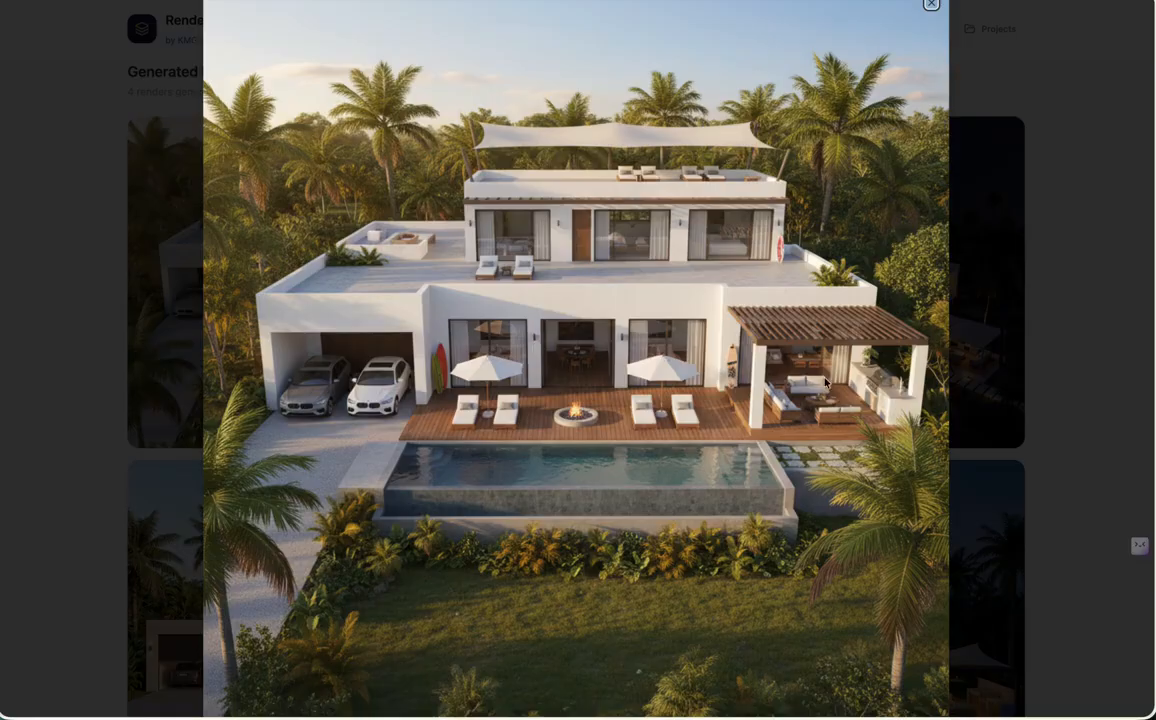
left_click(1037, 369)
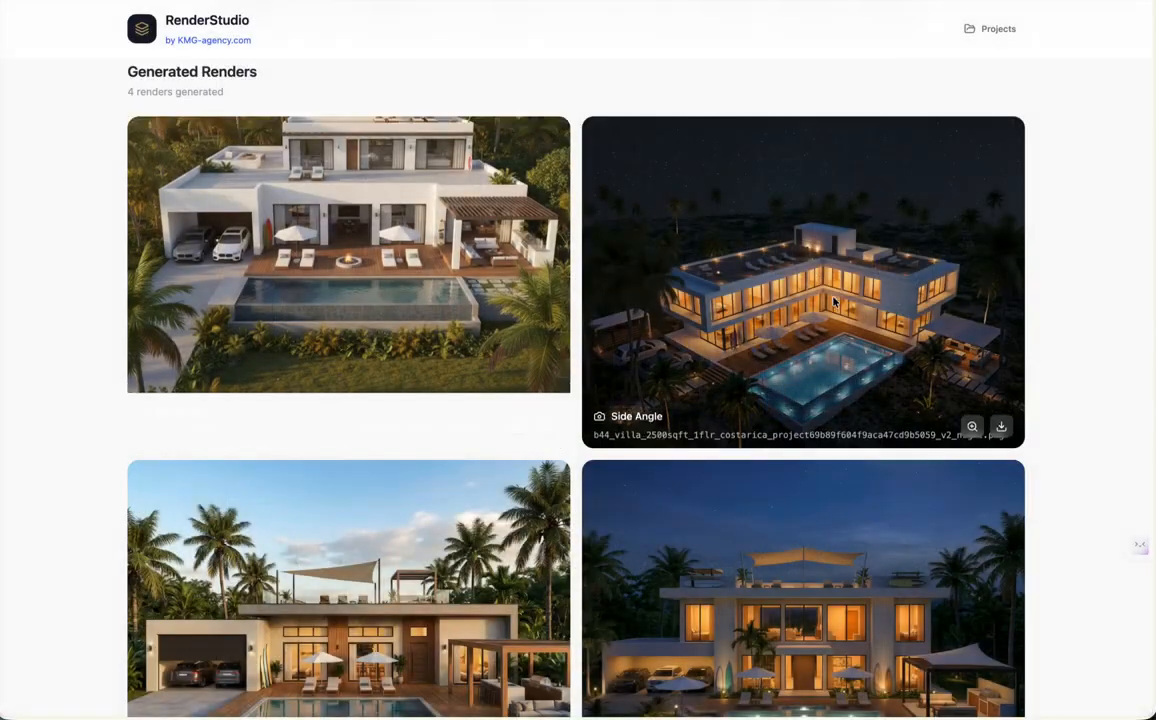
left_click(971, 423)
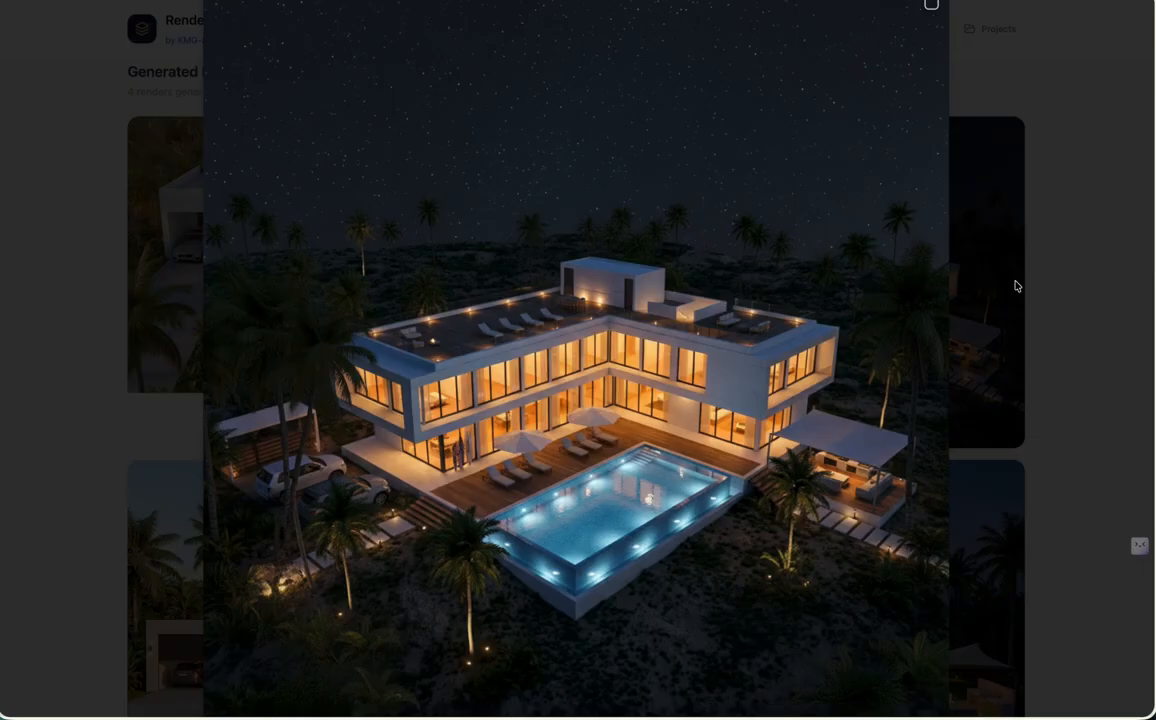
left_click(1040, 305)
- Examine the Aerial View day render enlarged, looking at the deck, pool and rooftop shade structure
scroll(560, 450, "down", 3)
mouse_move(502, 458)
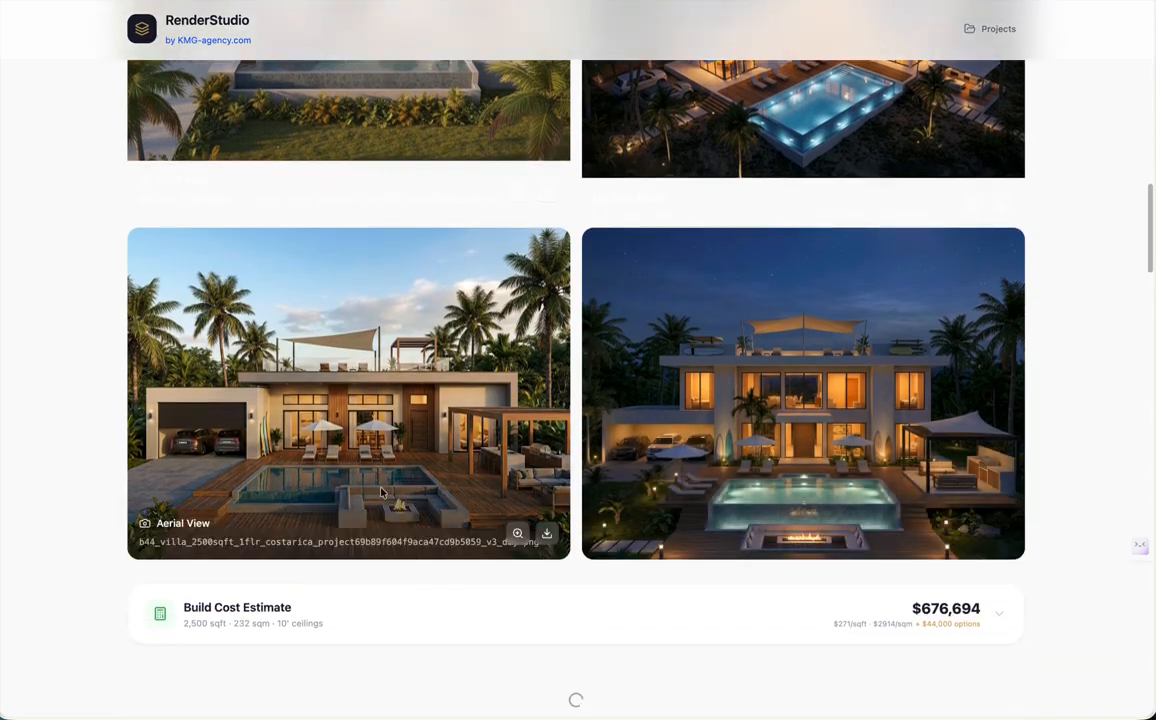
left_click(517, 534)
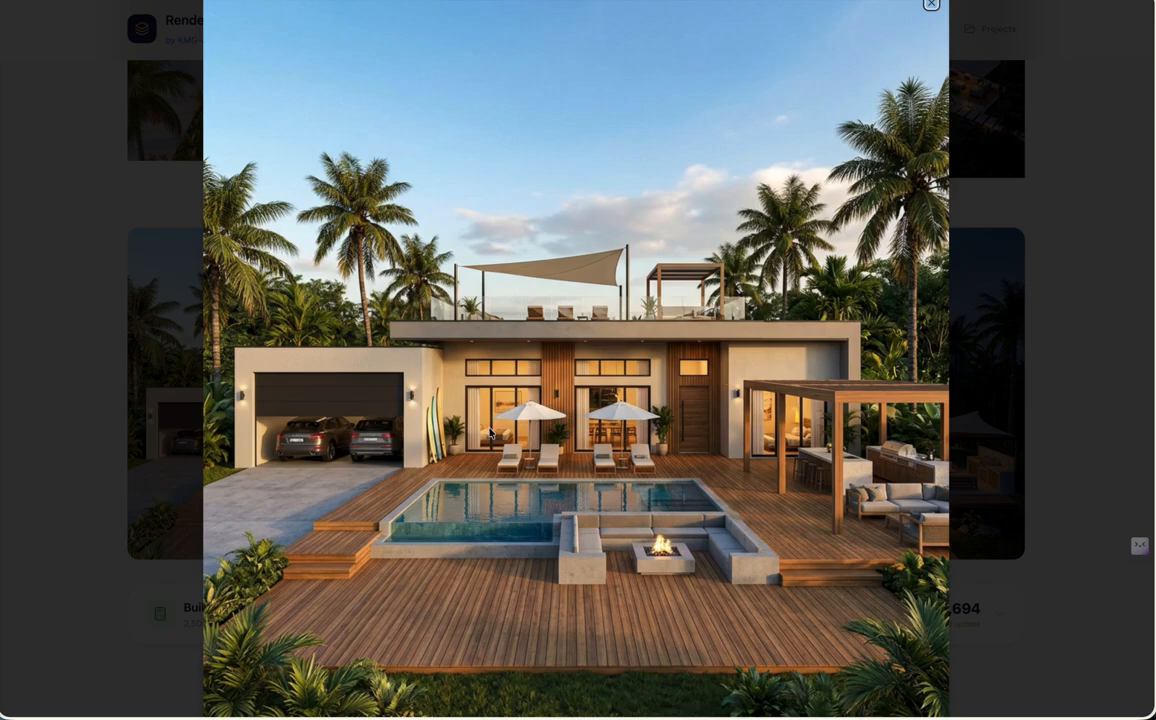
scroll(489, 432, "up", 5)
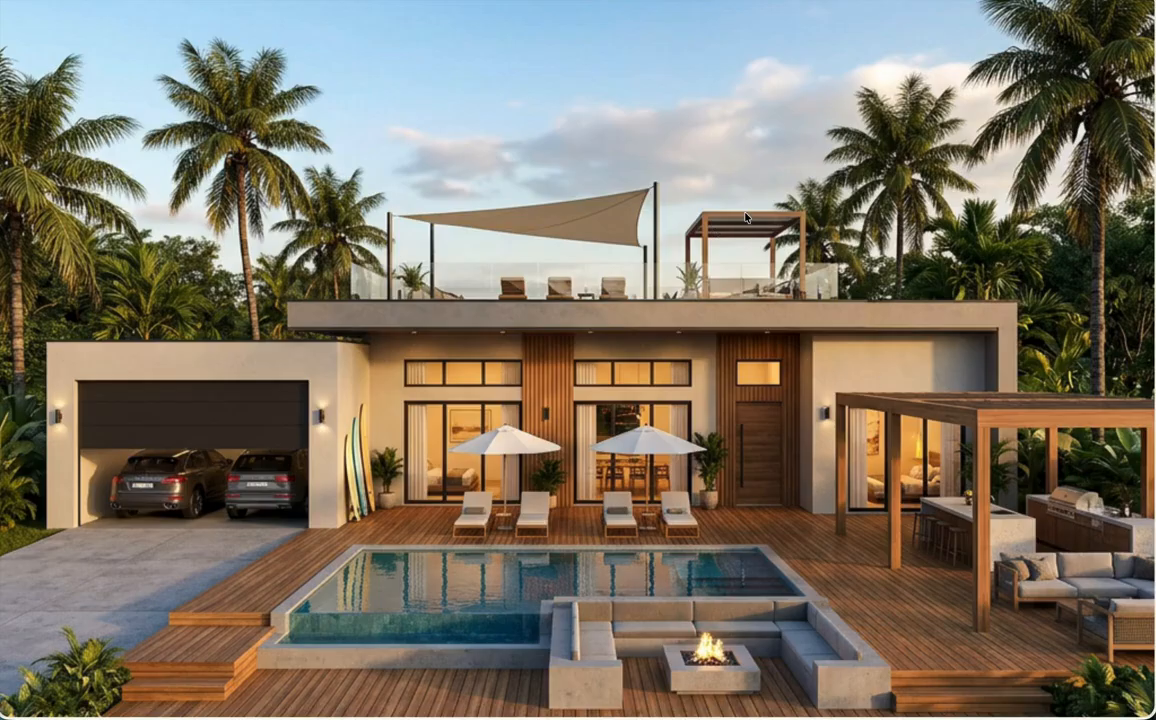
key("Escape")
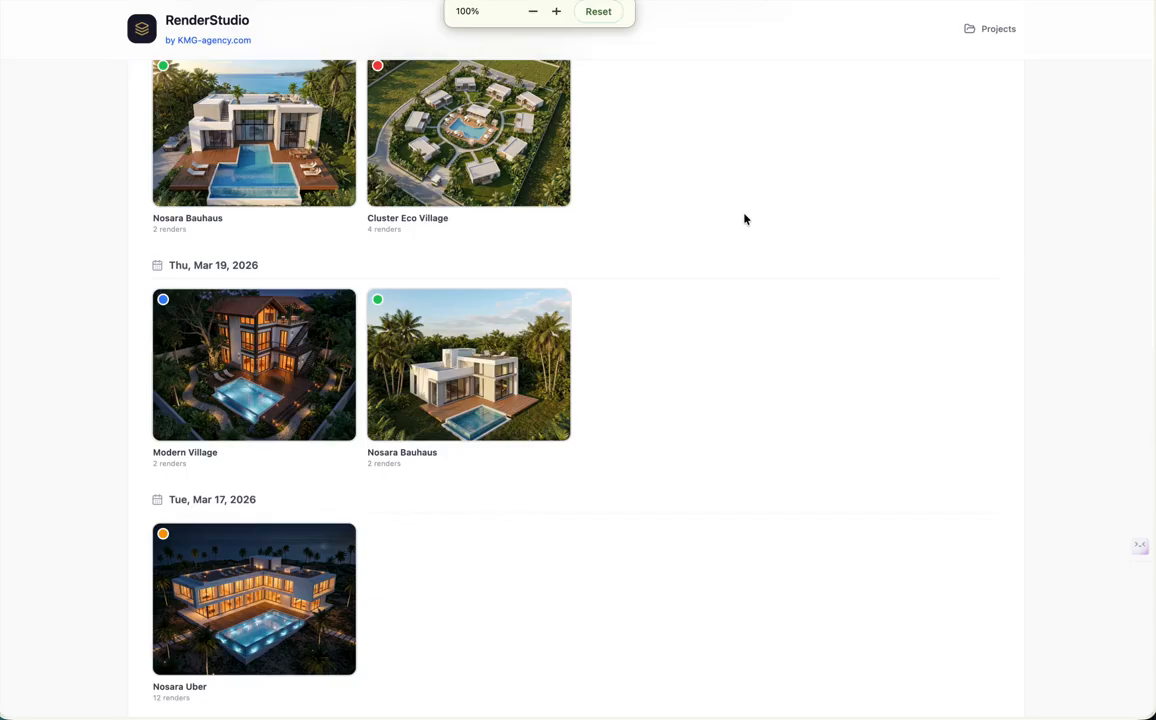
- Examine the latest front-facing night render from the render history at full size, checking the rooftop, surfboards, pool and fire pit
scroll(661, 345, "up", 10)
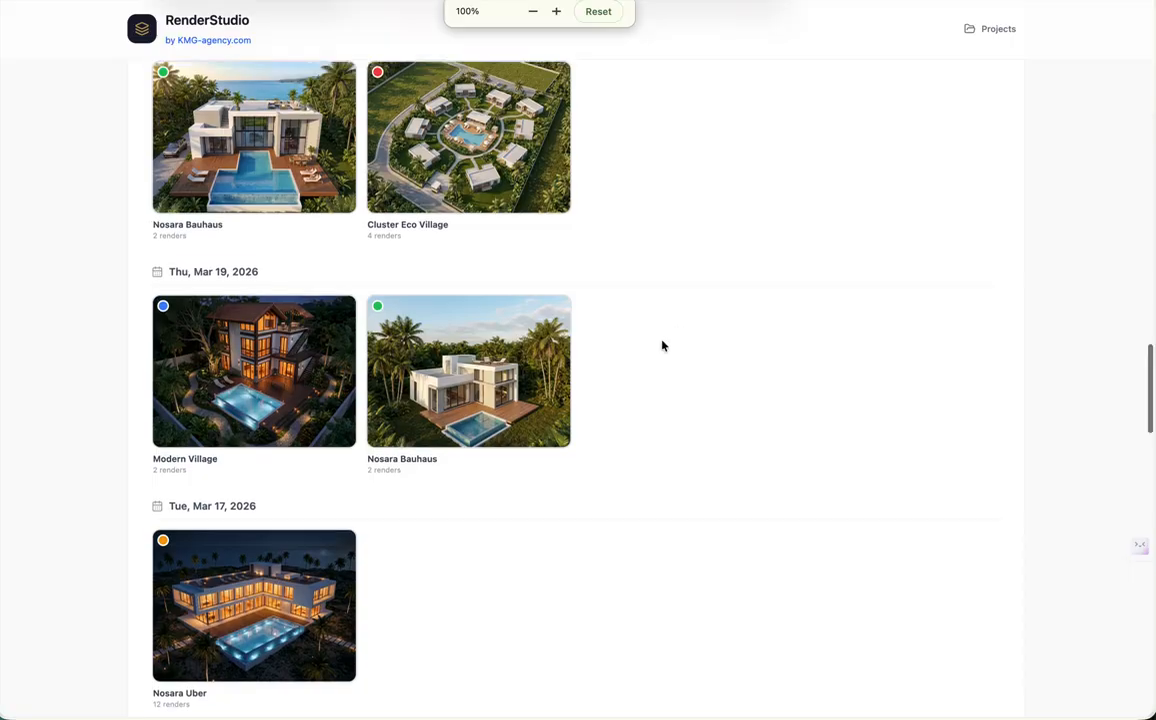
scroll(661, 345, "down", 2)
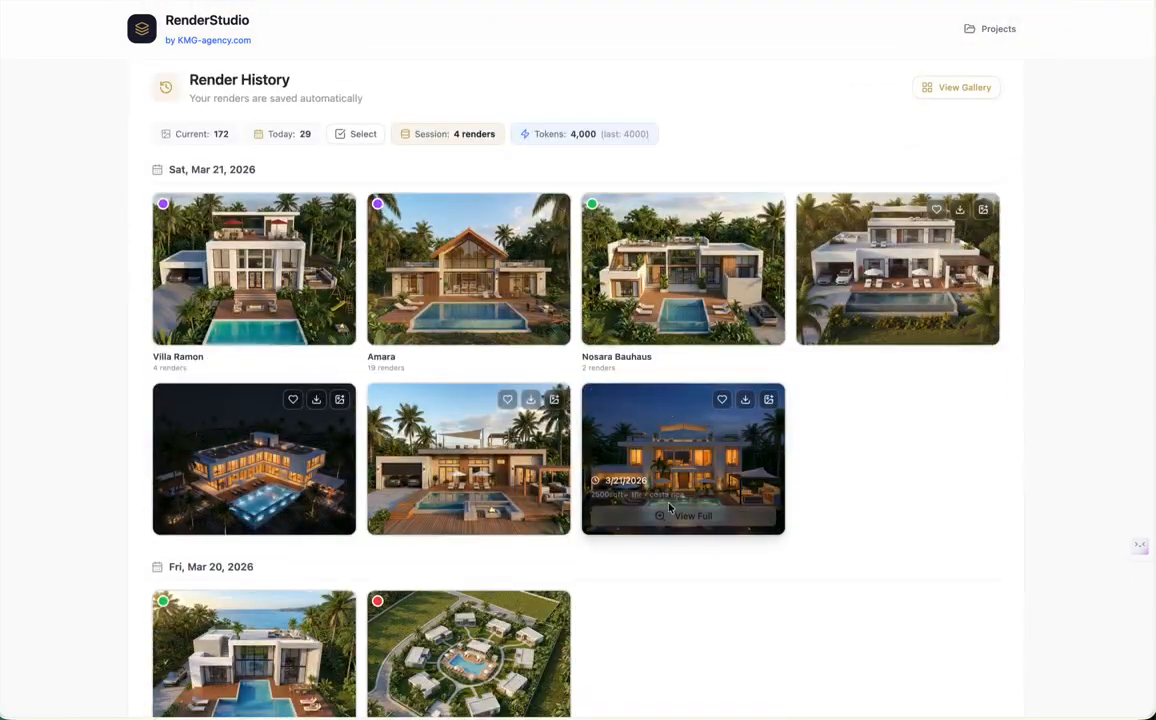
left_click(683, 515)
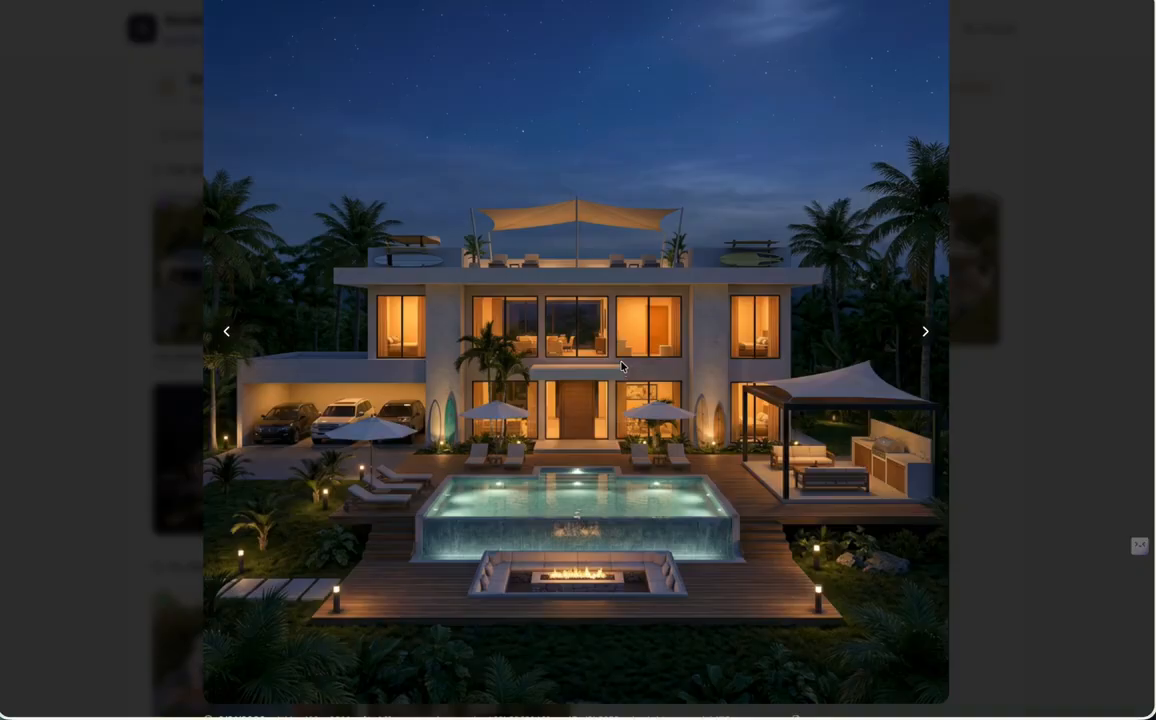
scroll(621, 366, "up", 4)
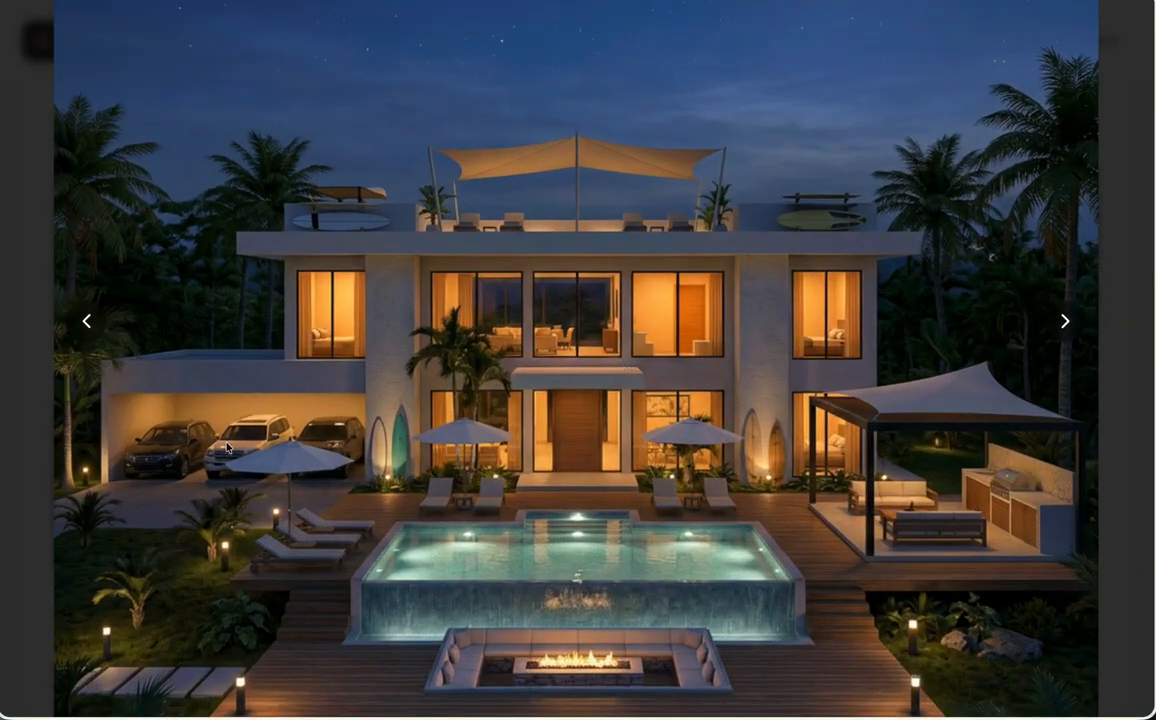
left_click(957, 304)
scroll(841, 306, "up", 4)
- Restore the page zoom to 100% and open the unassigned renders from the projects overview
scroll(841, 306, "up", 10)
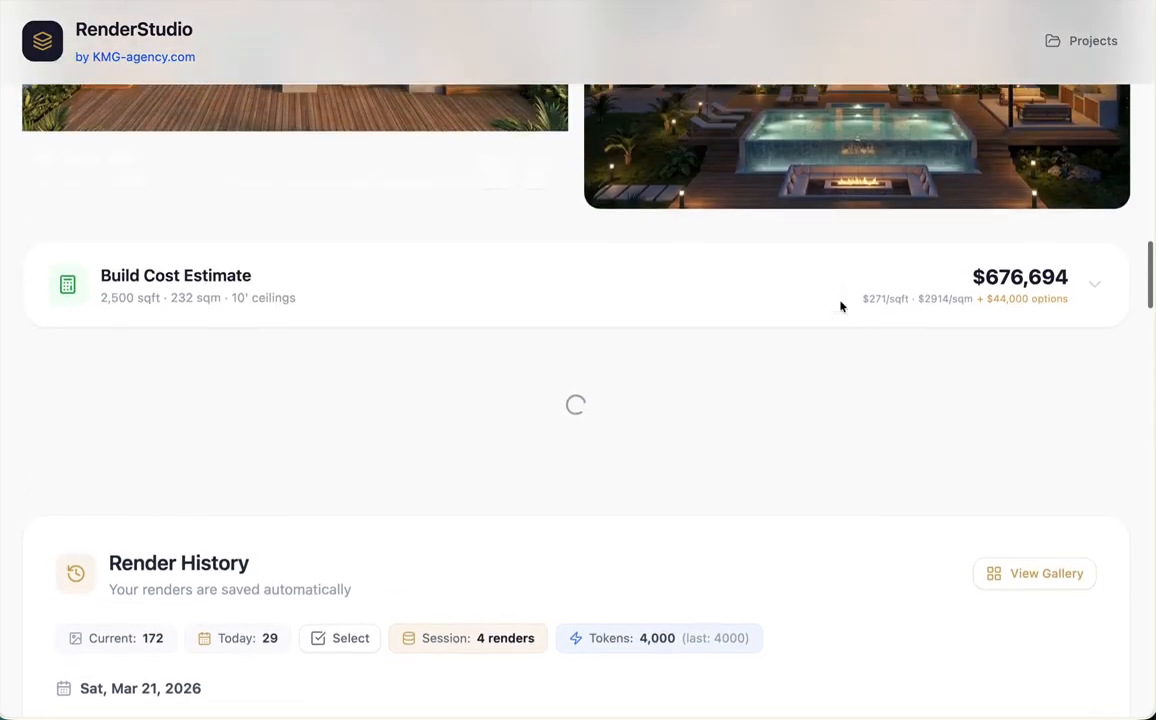
scroll(841, 306, "up", 5)
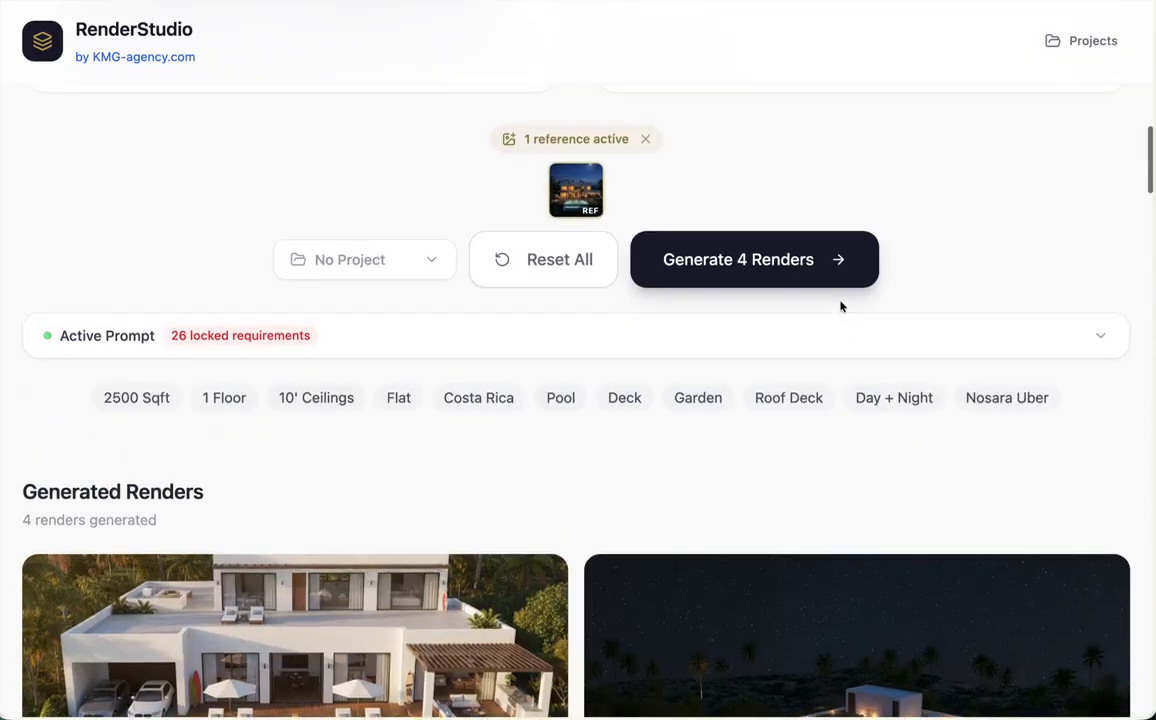
key("ctrl+minus")
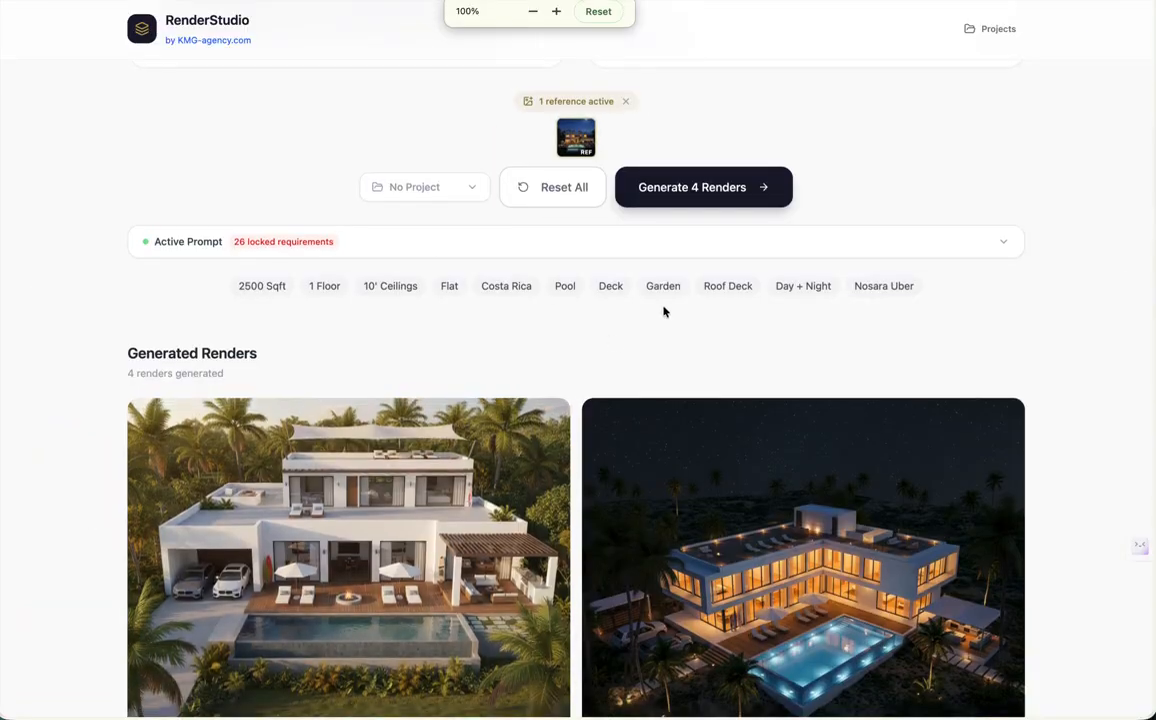
scroll(663, 310, "up", 10)
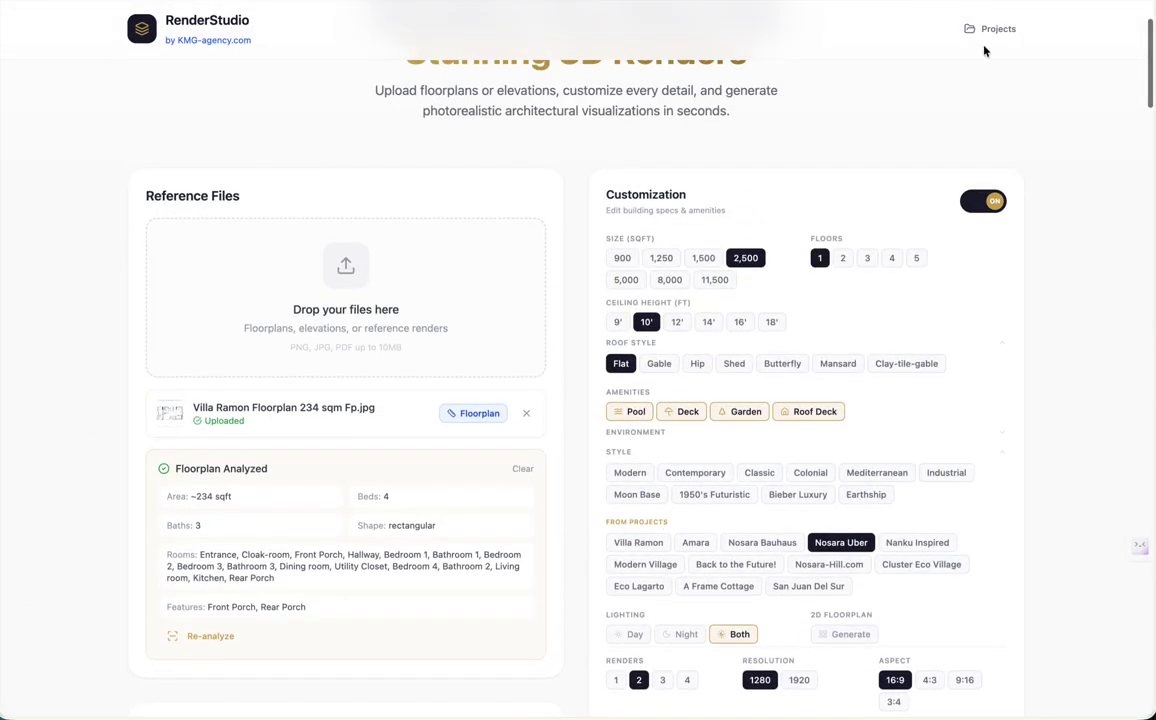
left_click(990, 28)
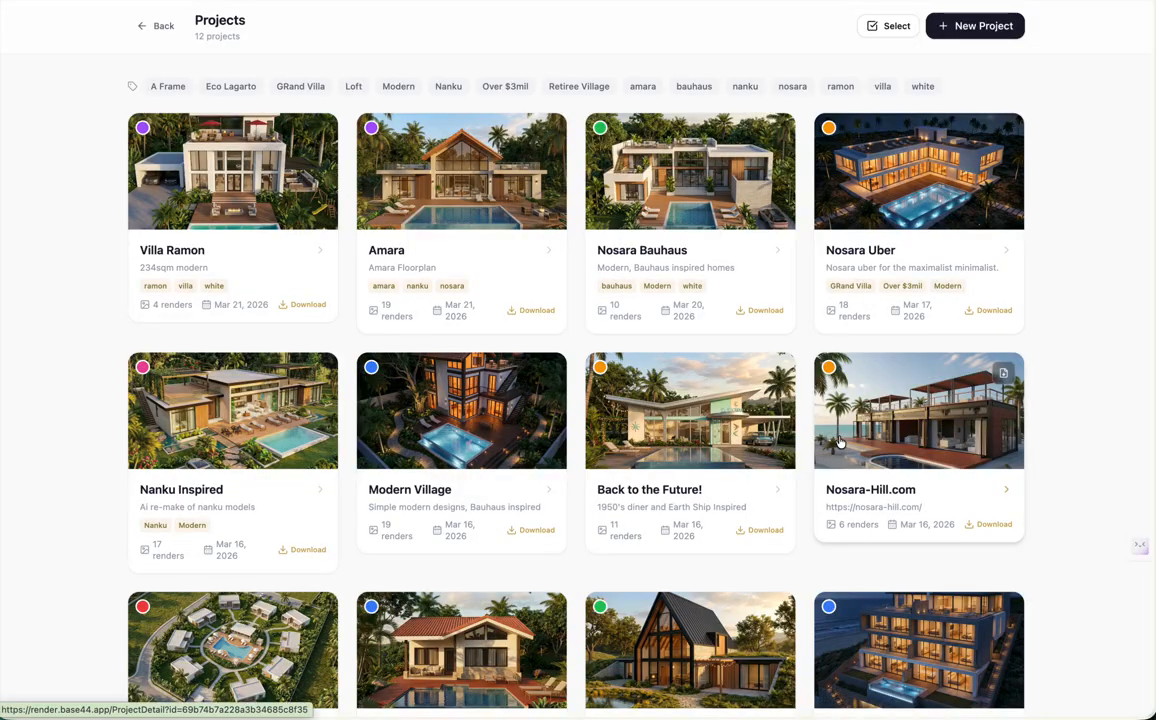
scroll(840, 441, "down", 5)
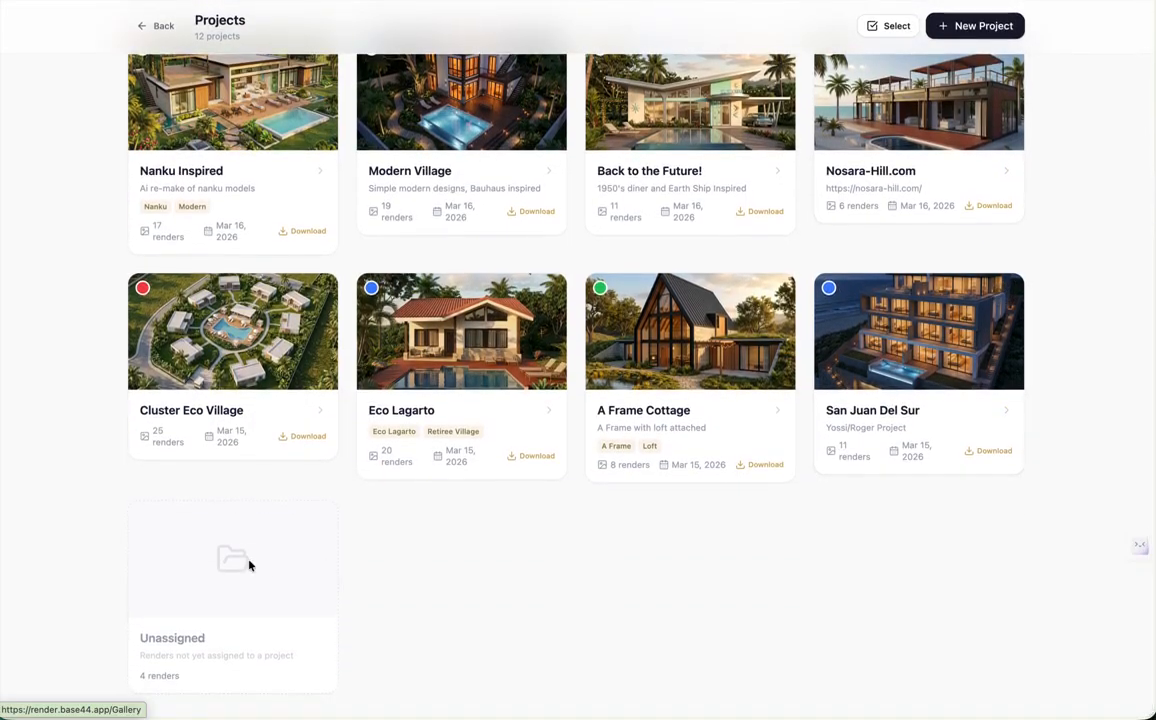
left_click(249, 566)
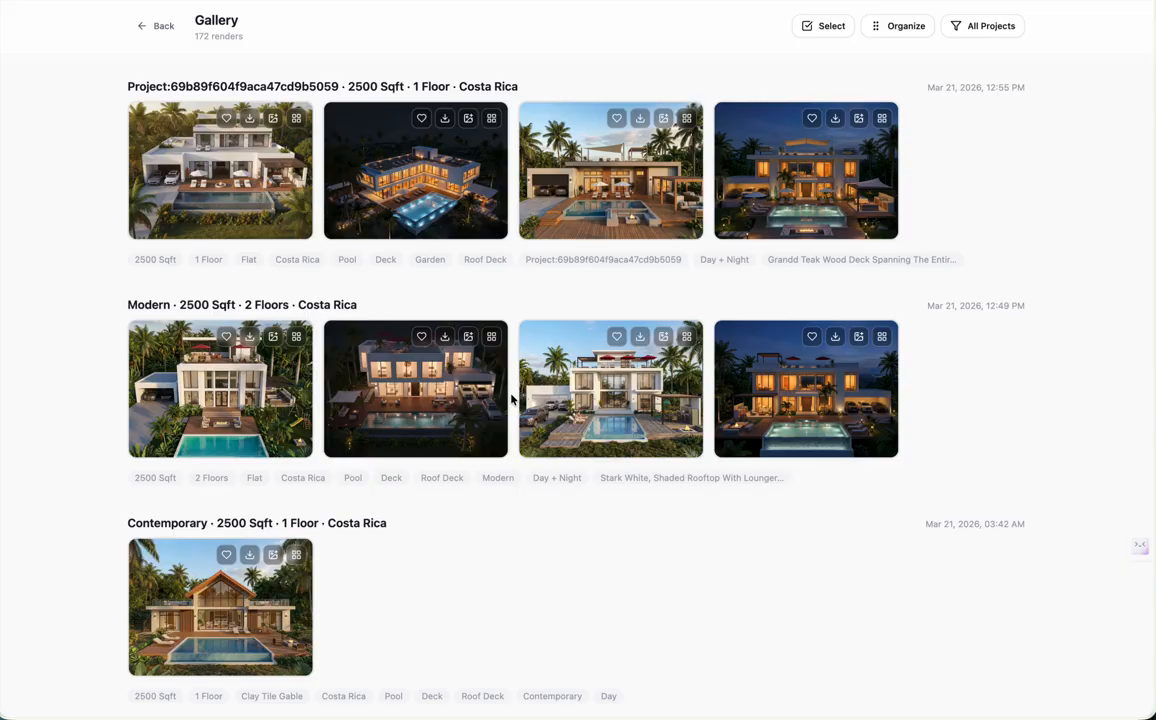
- Select all eight renders in the gallery's two newest 2500 Sqft groups and move them to the Villa Ramon project
left_click(823, 26)
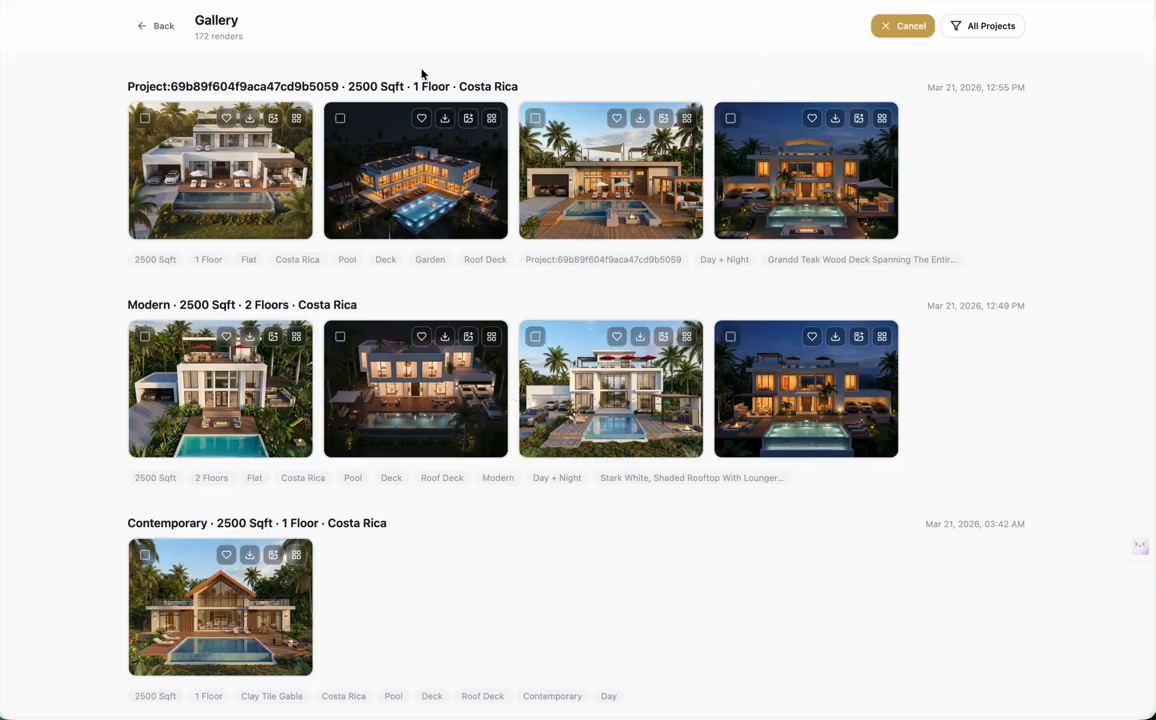
left_click(145, 118)
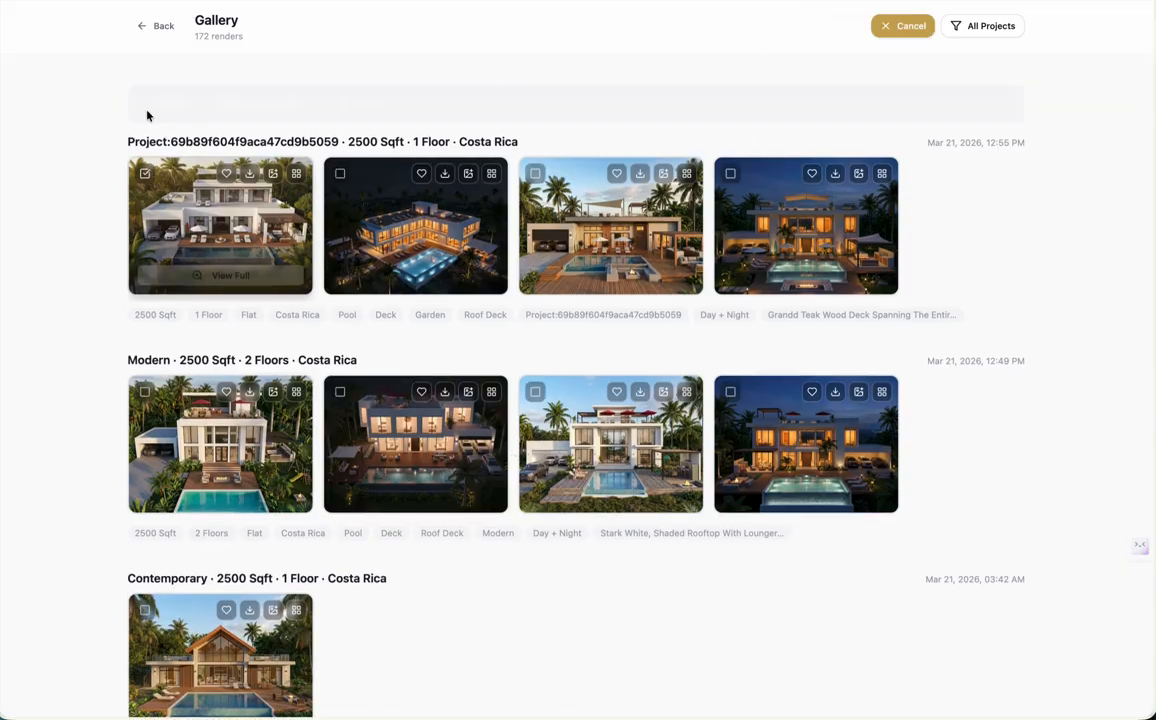
left_click(340, 173)
left_click(535, 173)
left_click(730, 173)
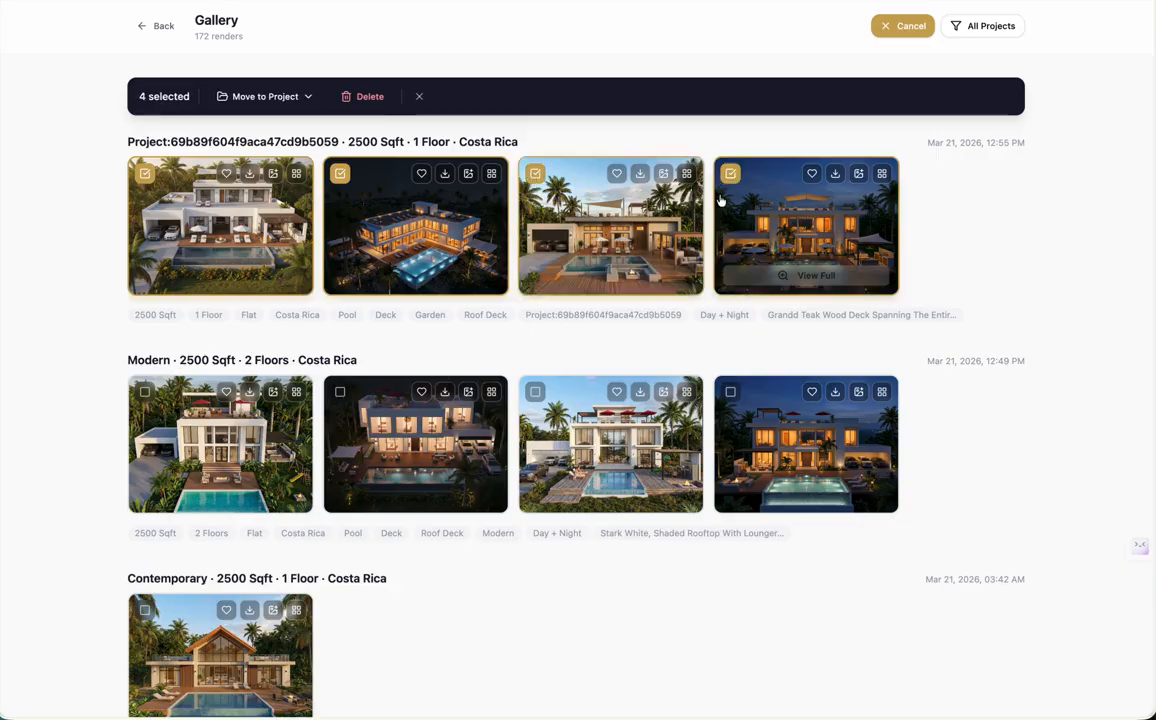
left_click(730, 391)
left_click(535, 391)
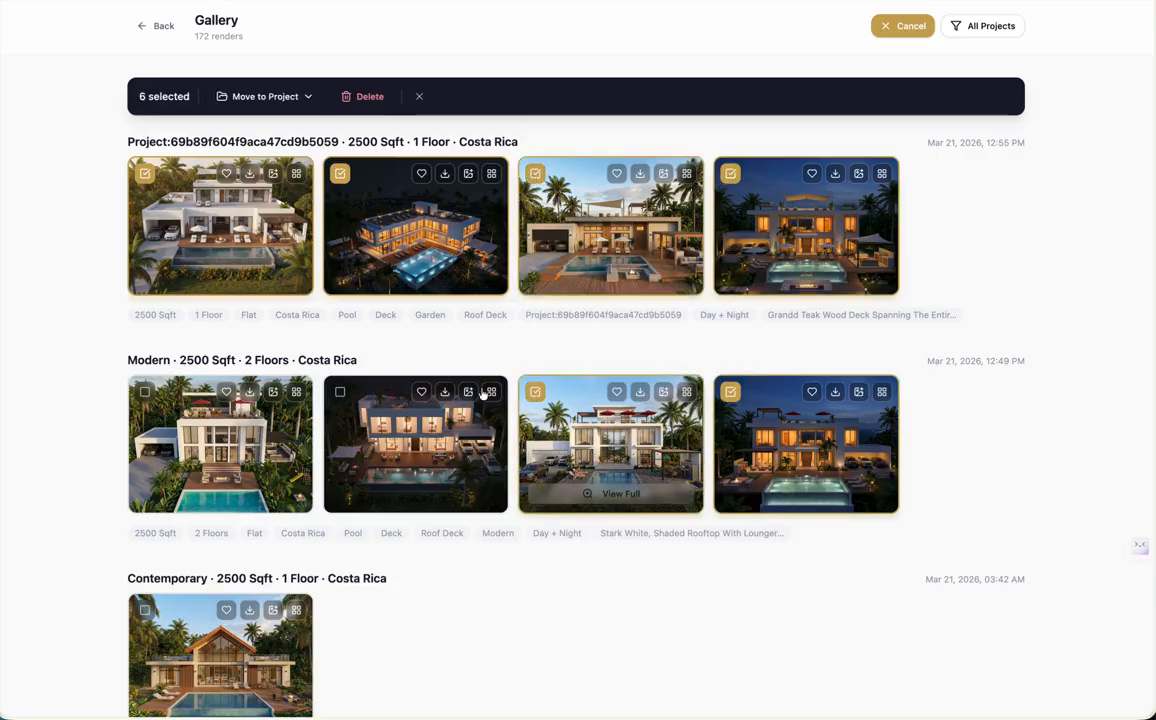
left_click(340, 391)
left_click(145, 391)
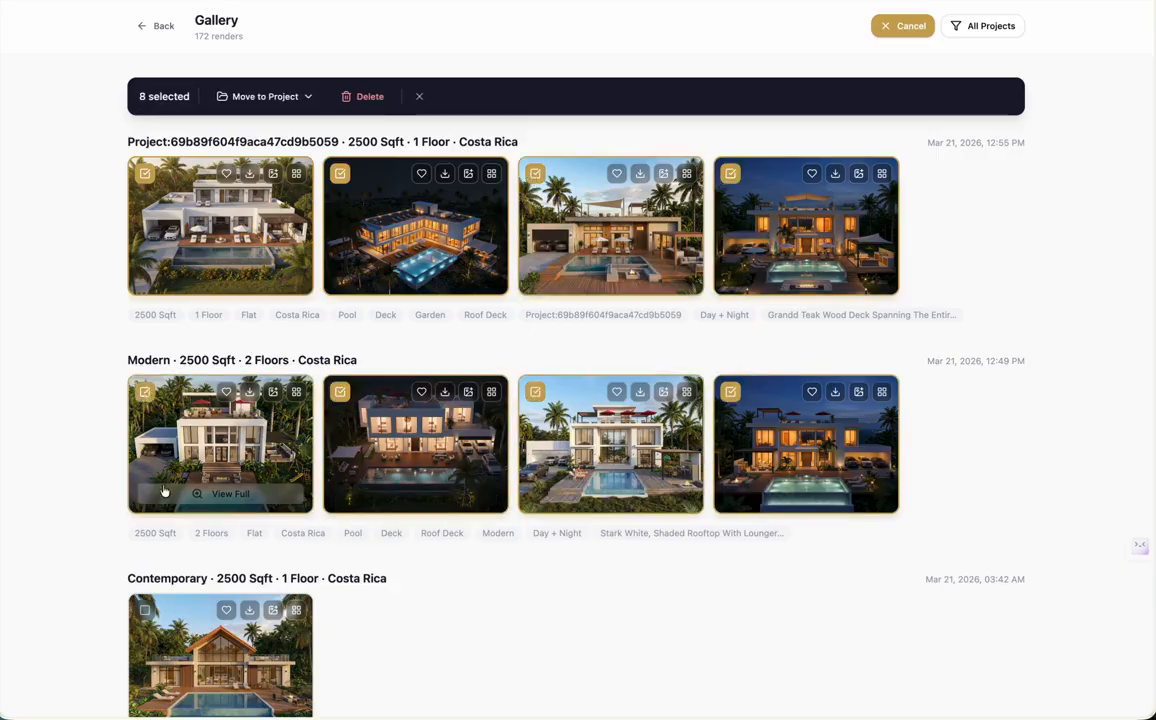
scroll(260, 510, "down", 2)
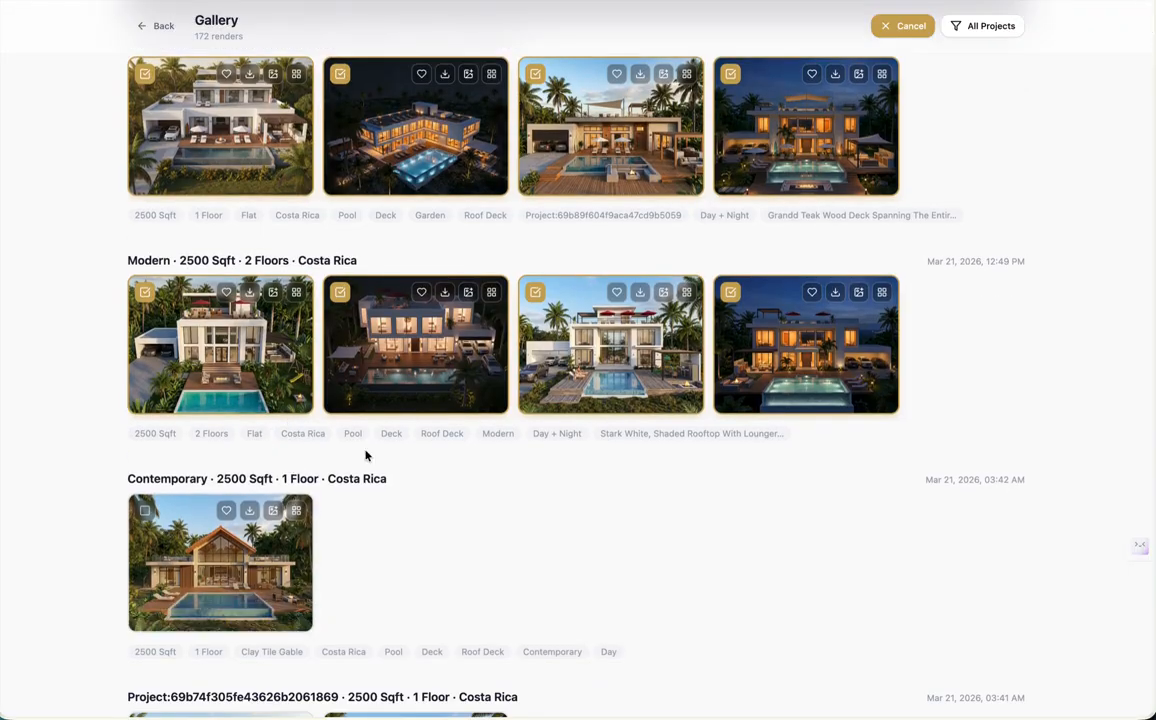
scroll(366, 455, "up", 2)
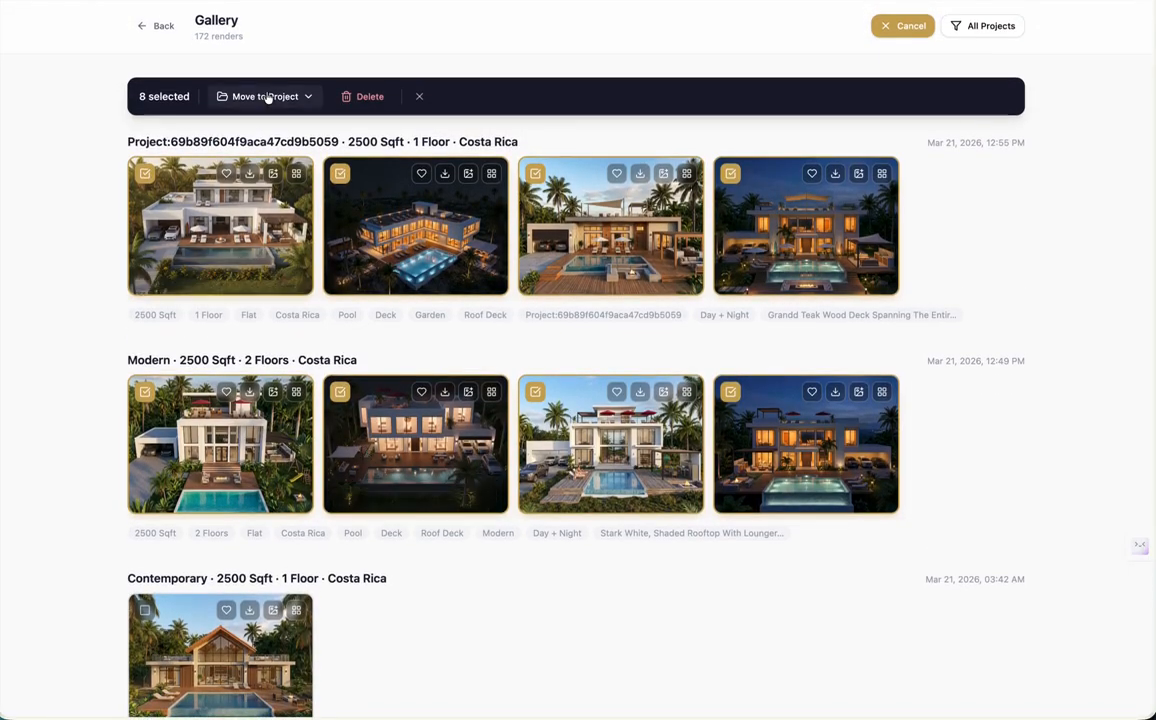
left_click(267, 97)
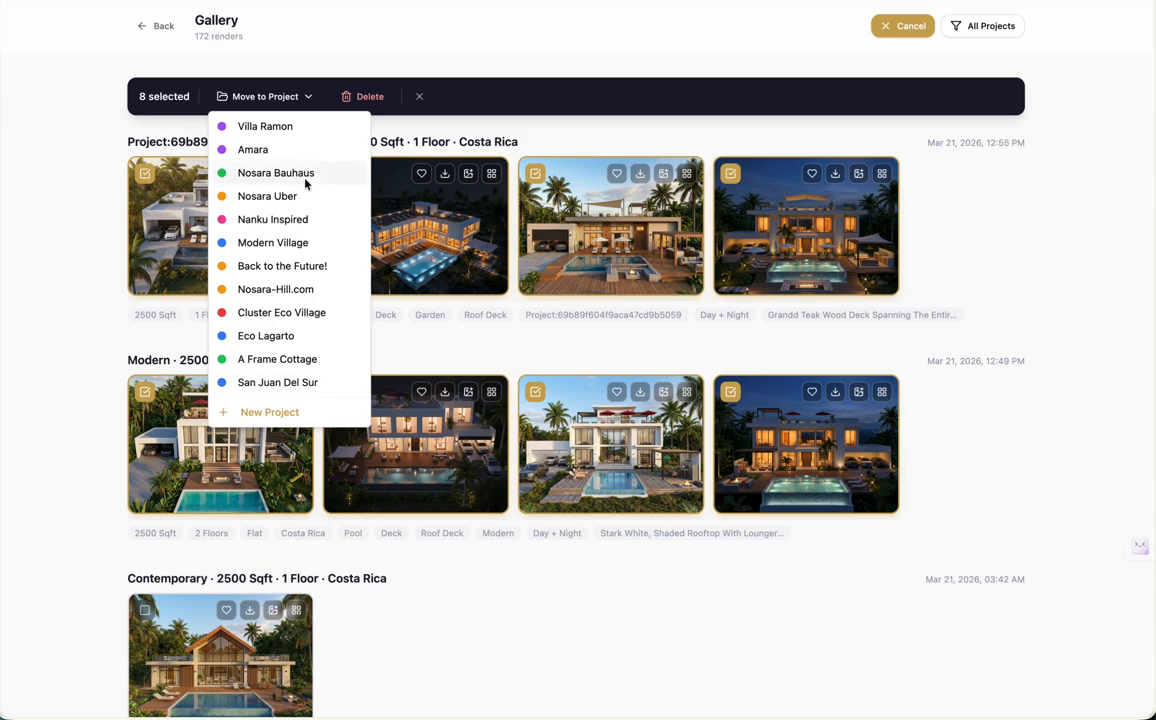
left_click(297, 126)
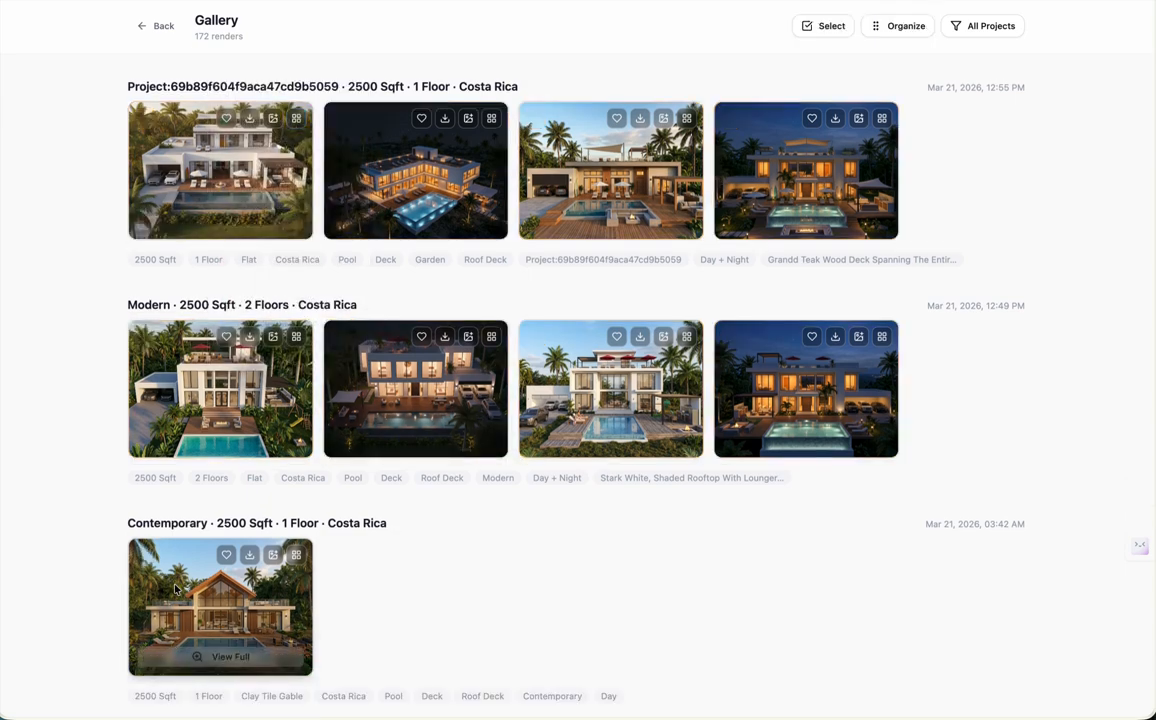
- Return to the projects overview and open the Villa Ramon project to check its renders
left_click(163, 30)
left_click(995, 30)
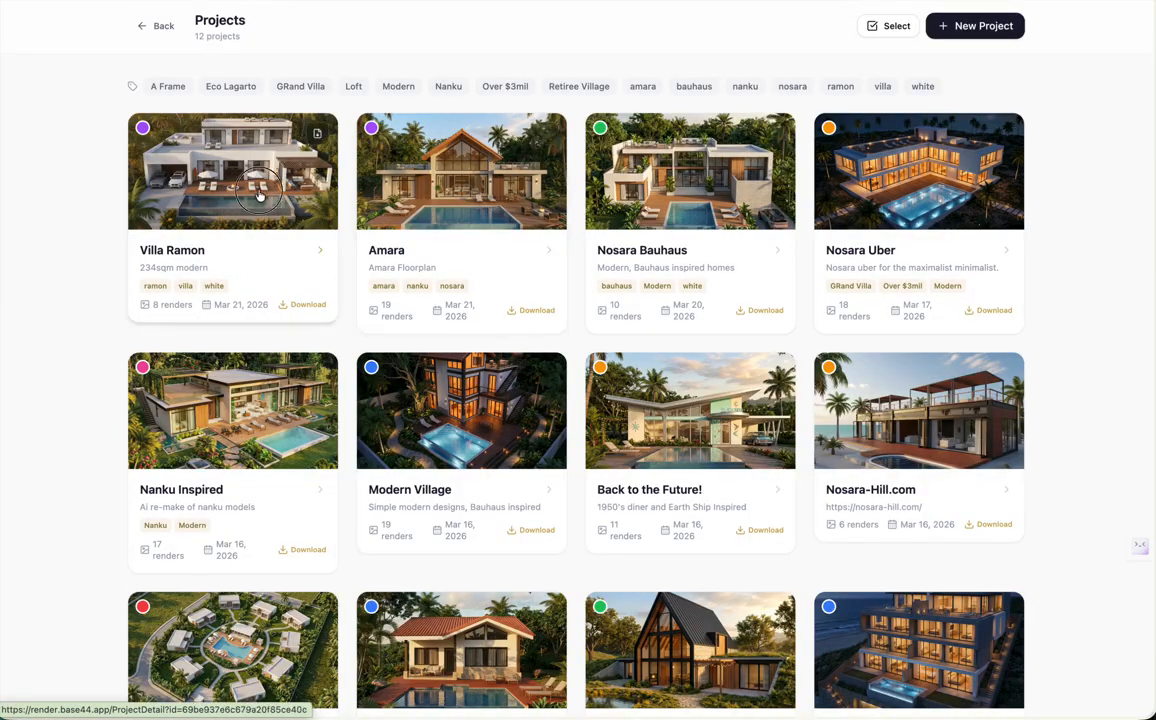
left_click(240, 168)
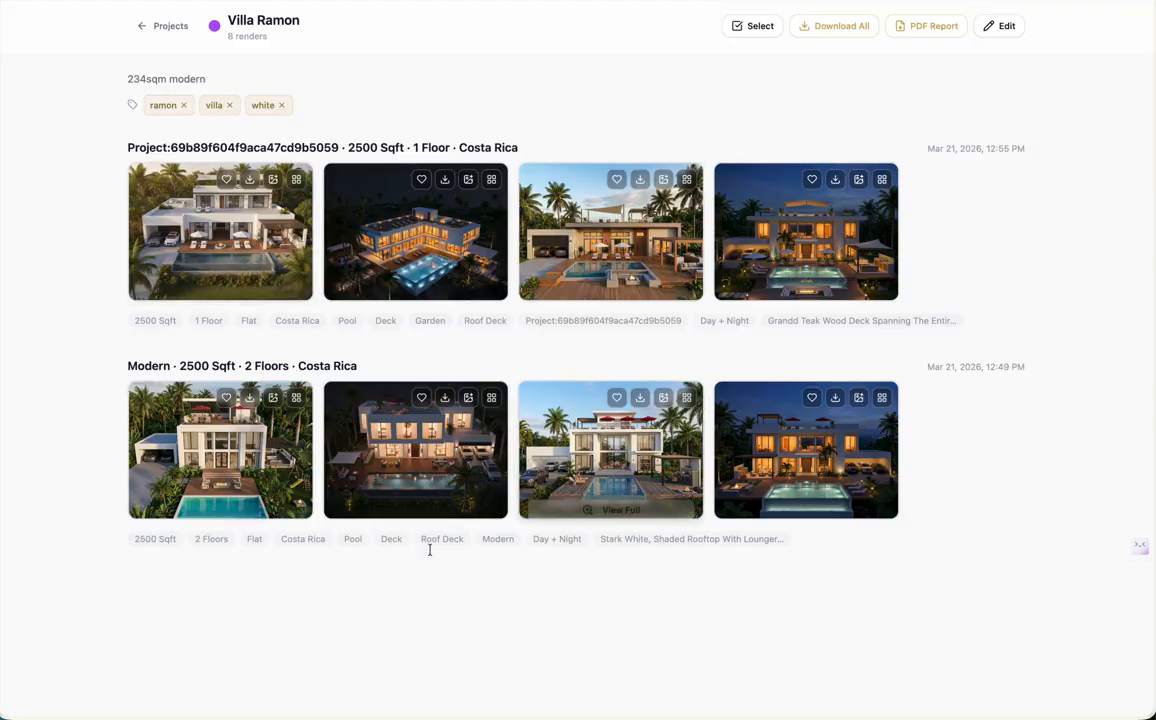
- Leave the Villa Ramon project and open the A Frame Cottage project from the projects overview
left_click(163, 28)
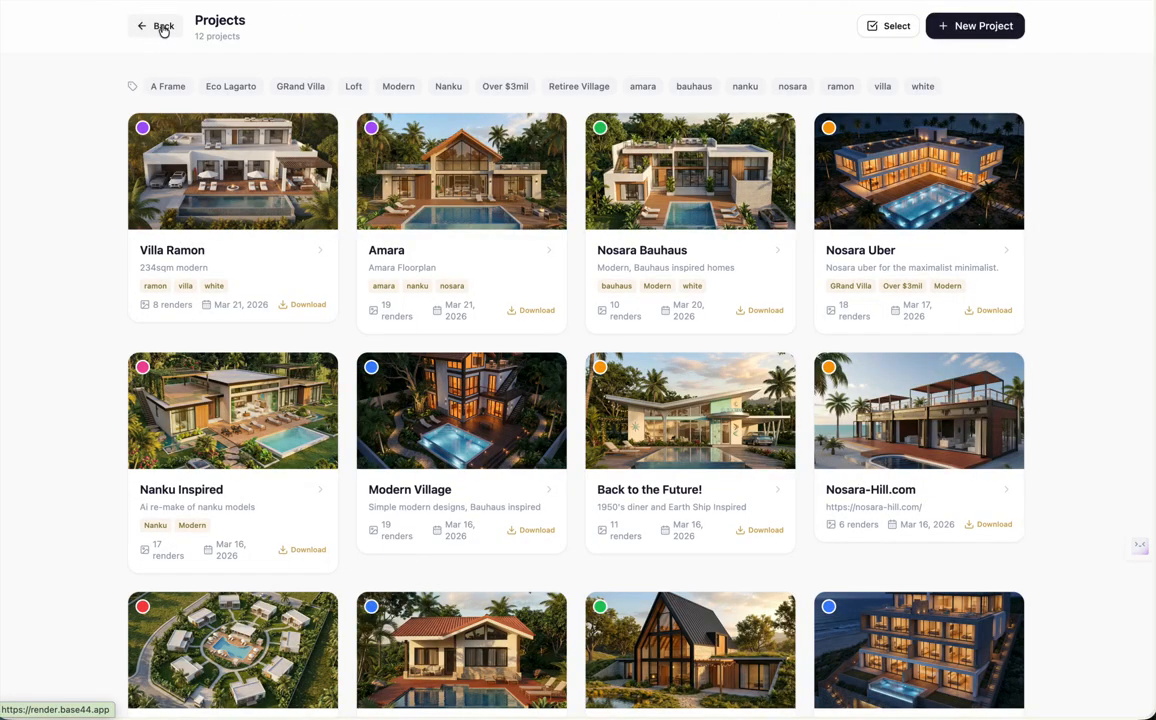
left_click(163, 28)
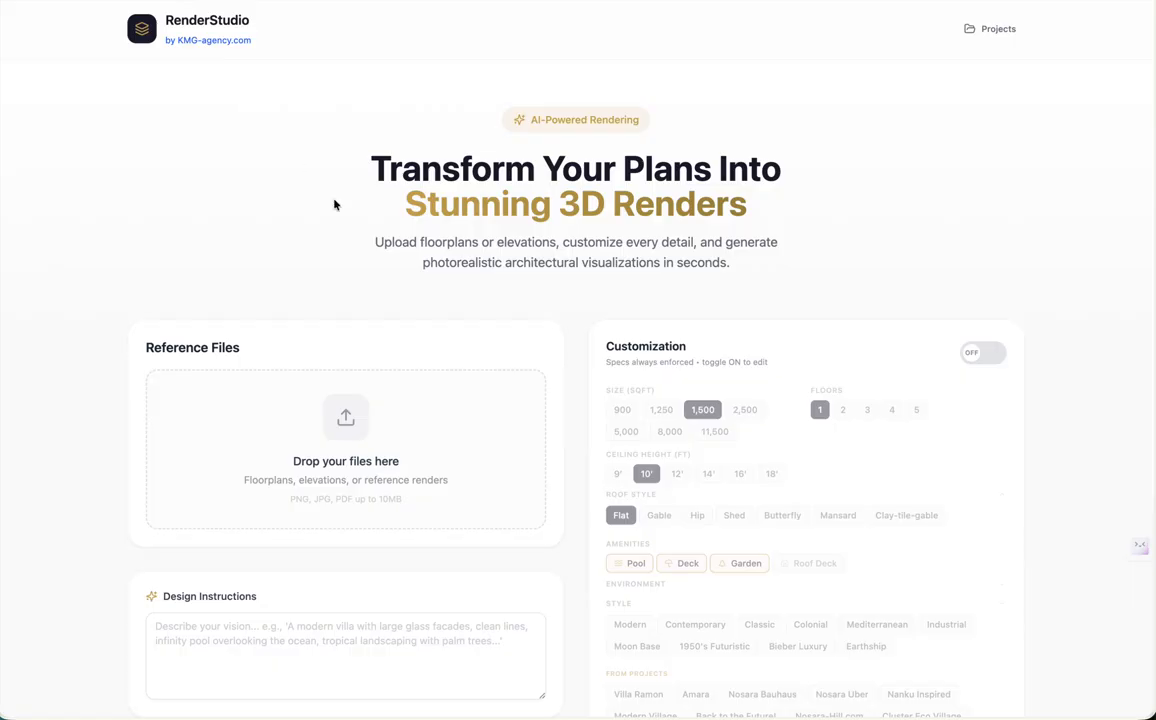
scroll(415, 284, "down", 3)
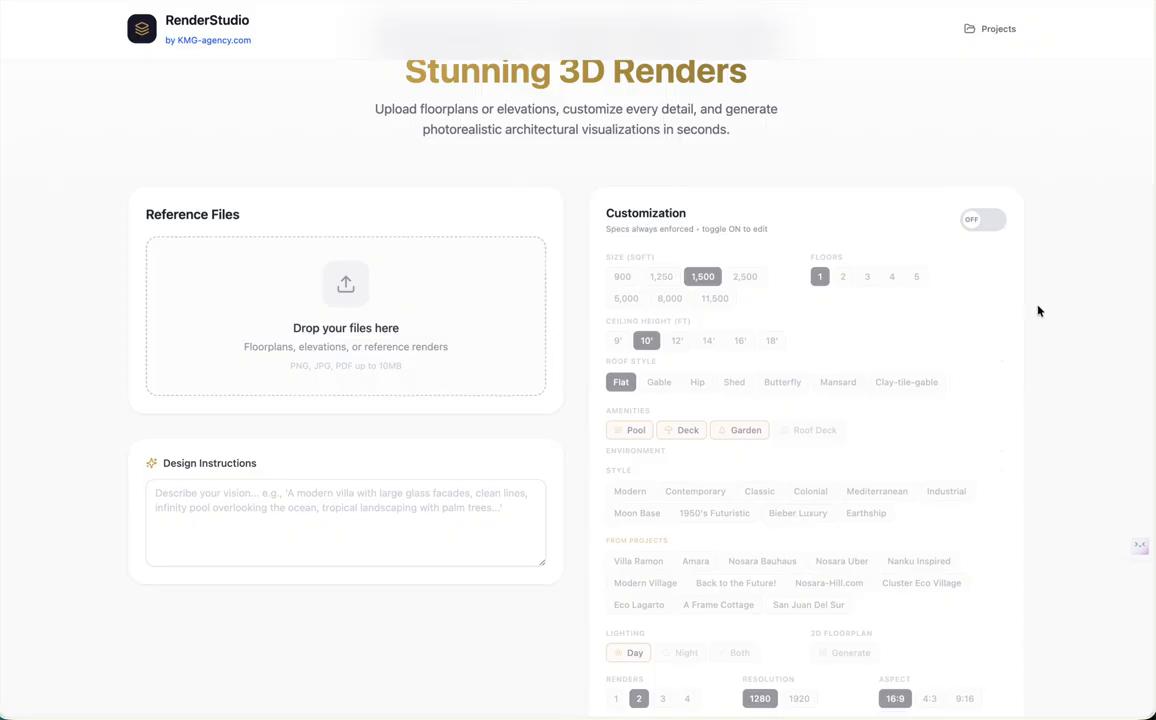
left_click(990, 29)
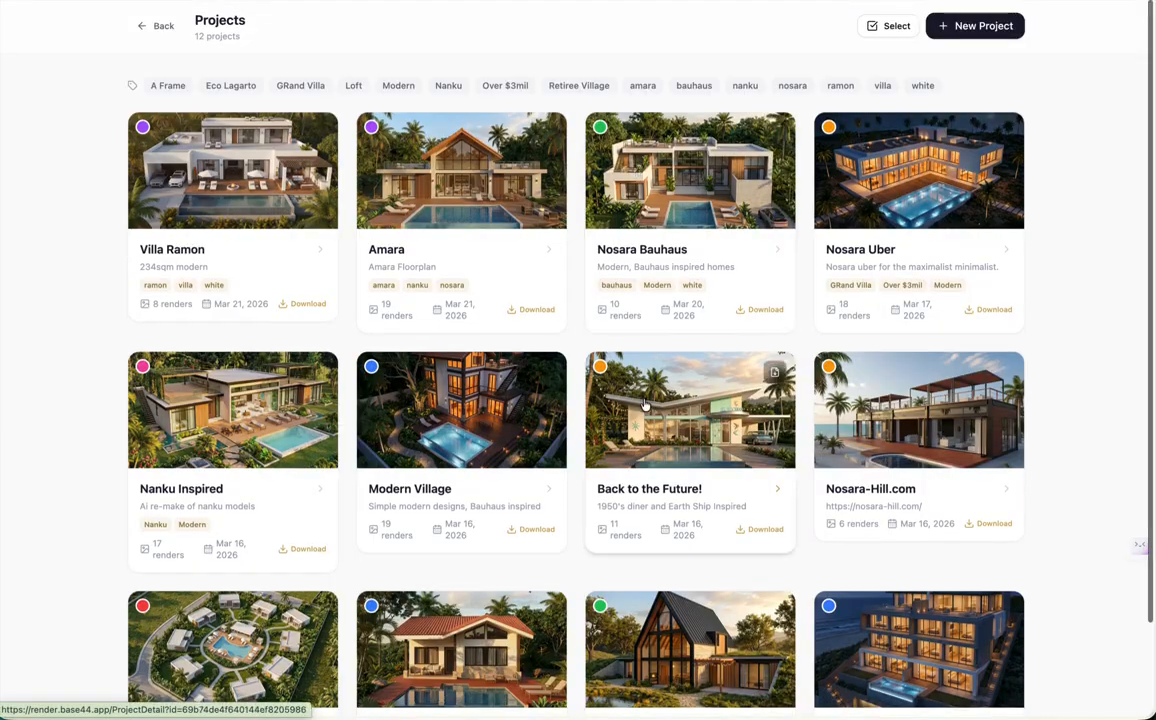
scroll(640, 380, "down", 2)
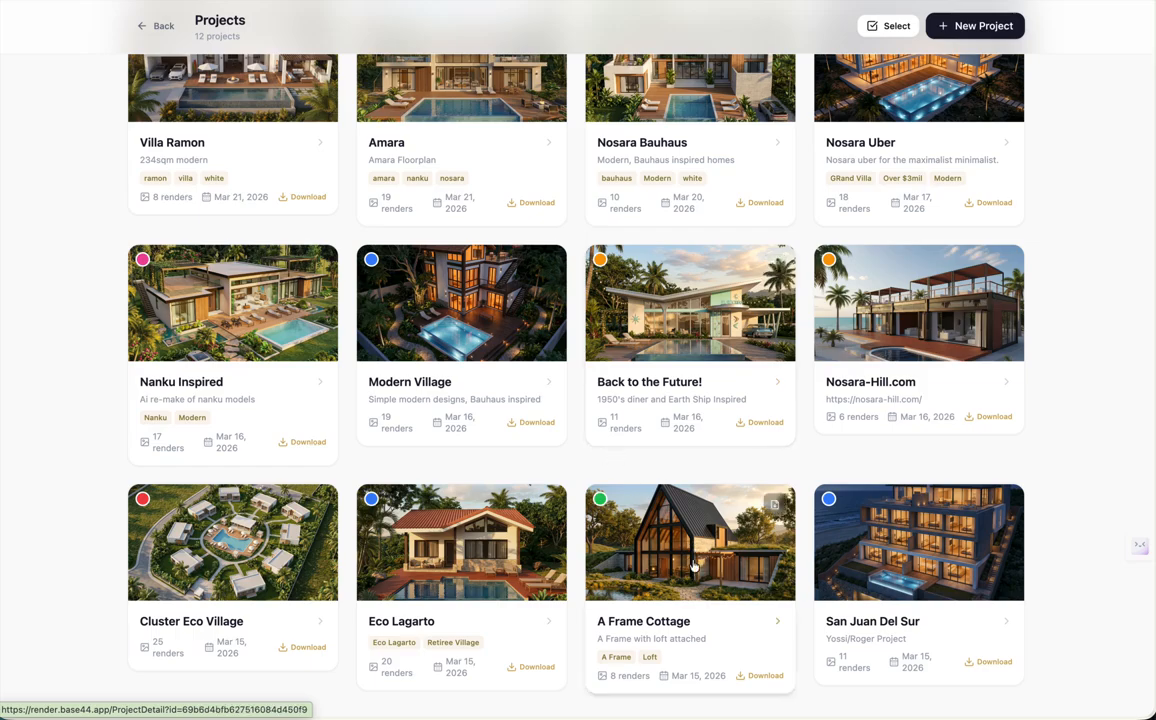
left_click(693, 548)
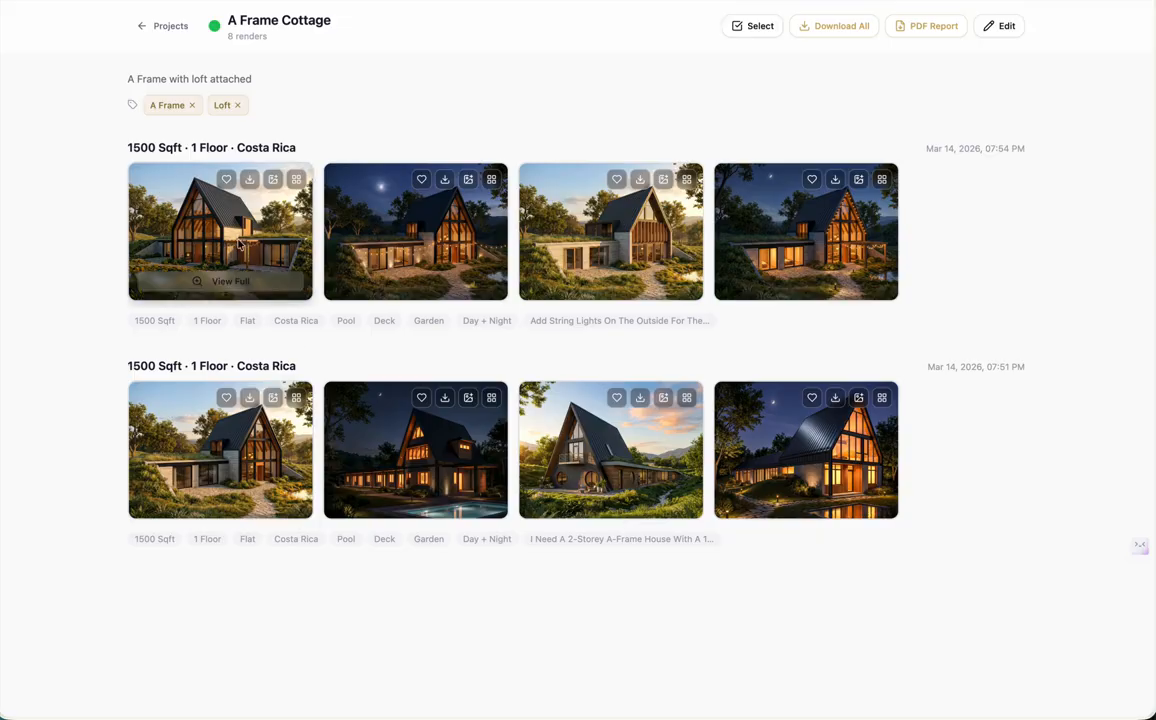
- Mark the first and third renders of the newer A-frame group and the third of the older group as references and use them
left_click(274, 180)
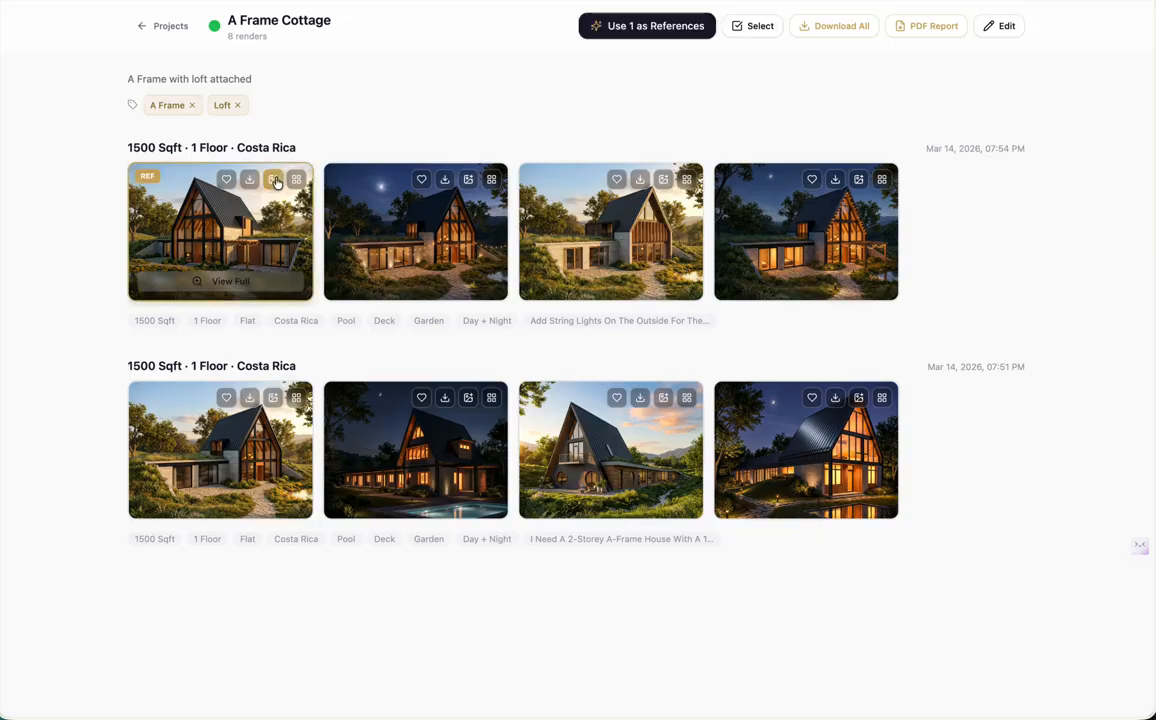
left_click(664, 179)
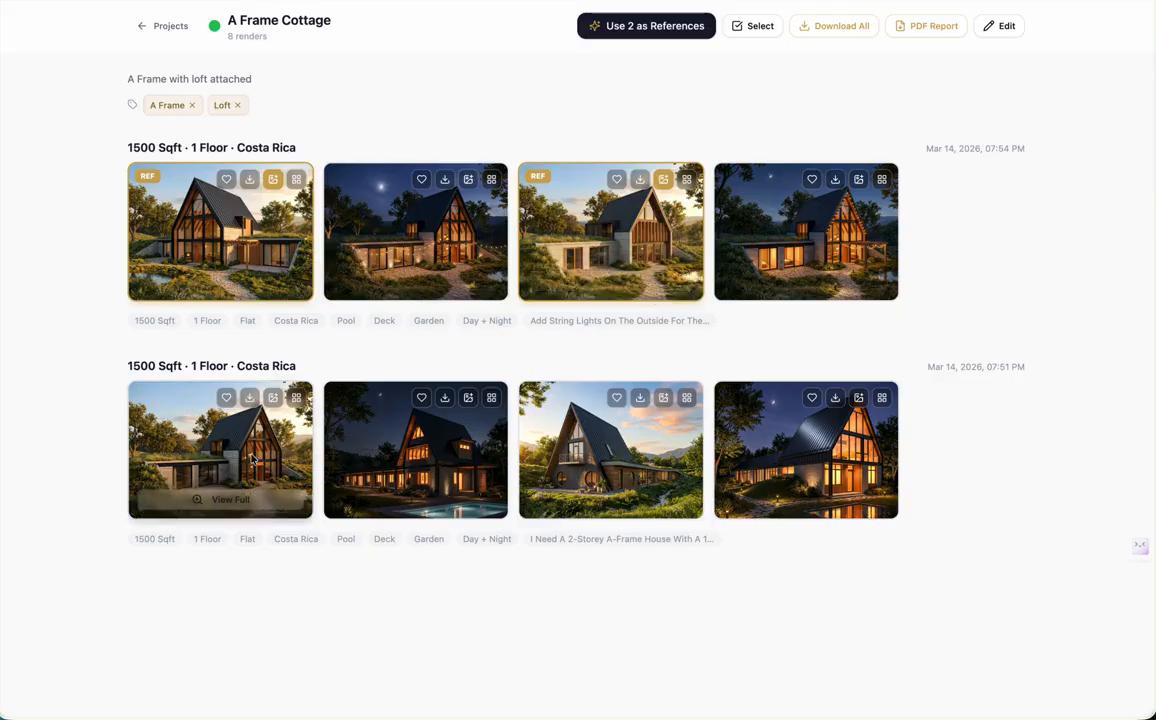
left_click(663, 400)
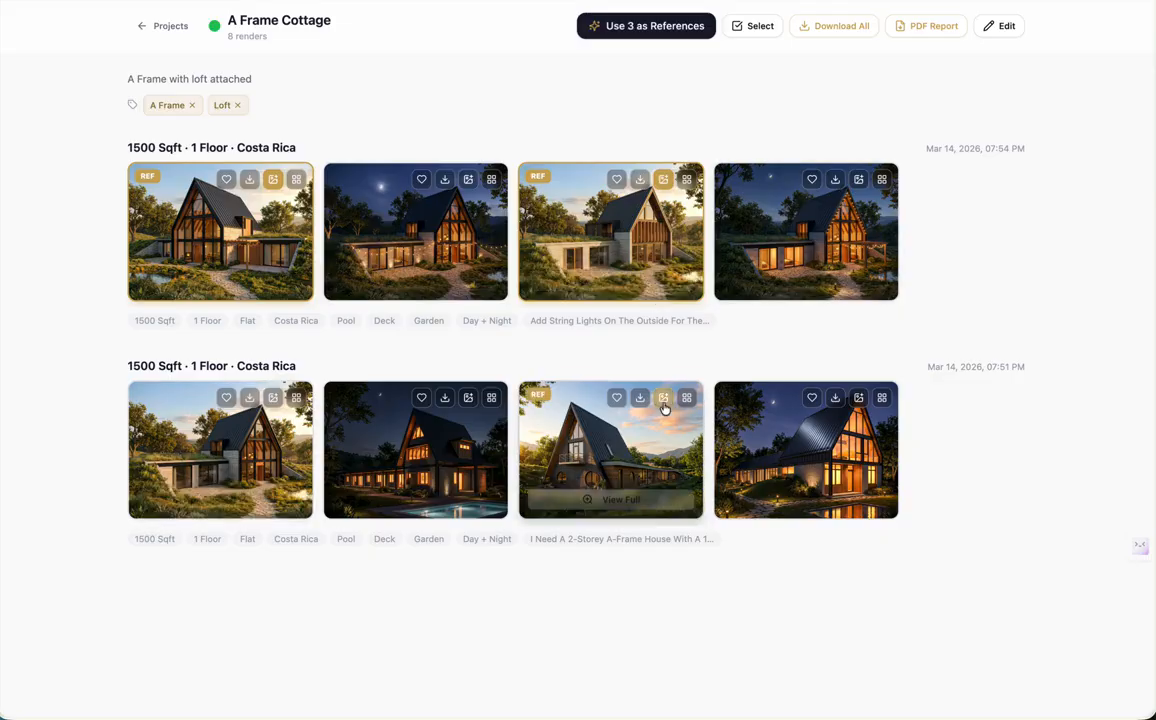
left_click(664, 30)
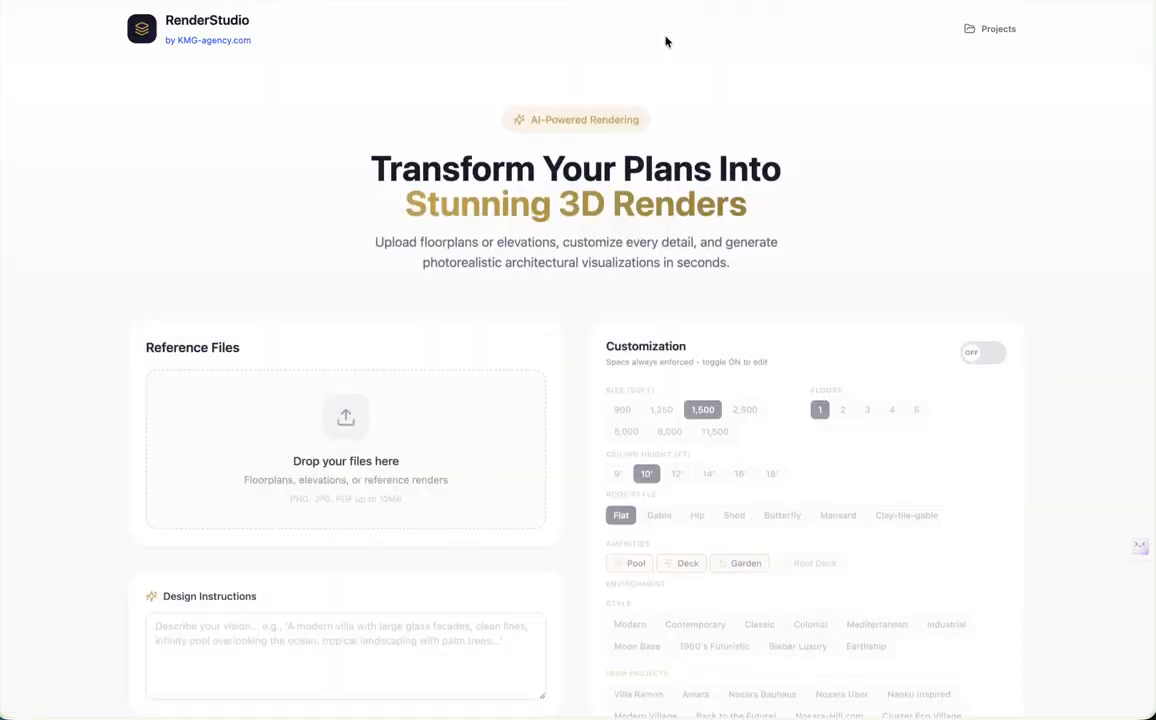
- Turn customization on and start the design instructions with "space the a frames as far as possible, use fuzzy logic, make it original and organic. interesting"
scroll(609, 231, "down", 3)
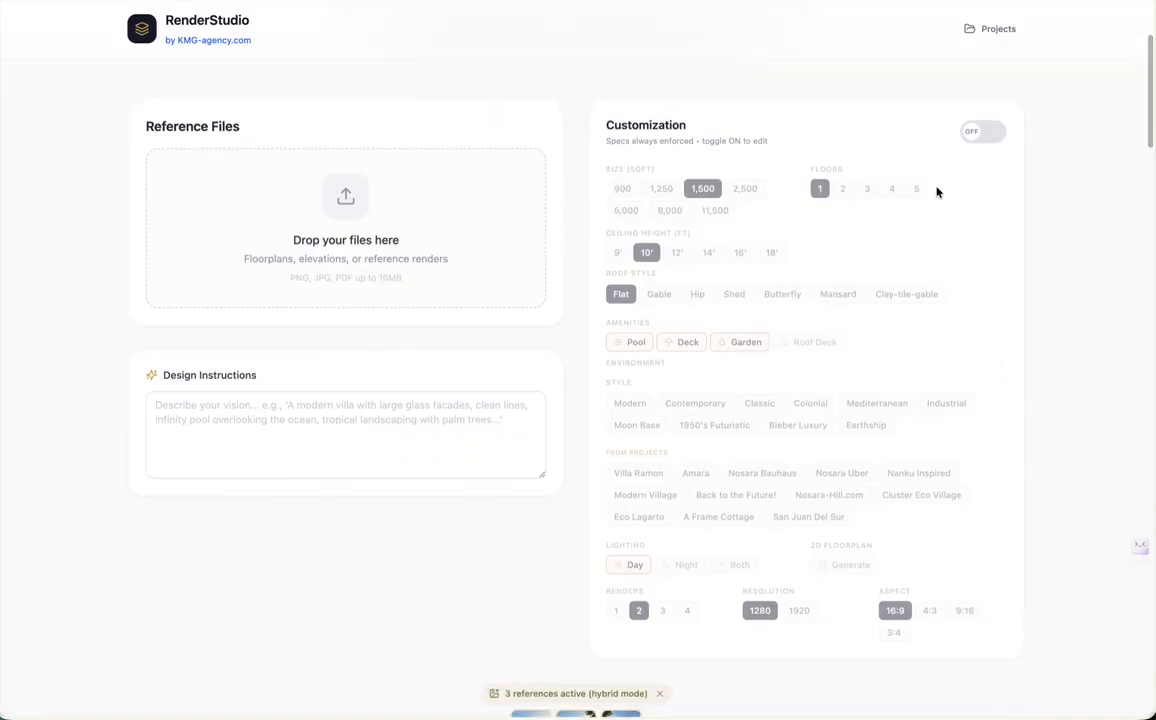
left_click(984, 131)
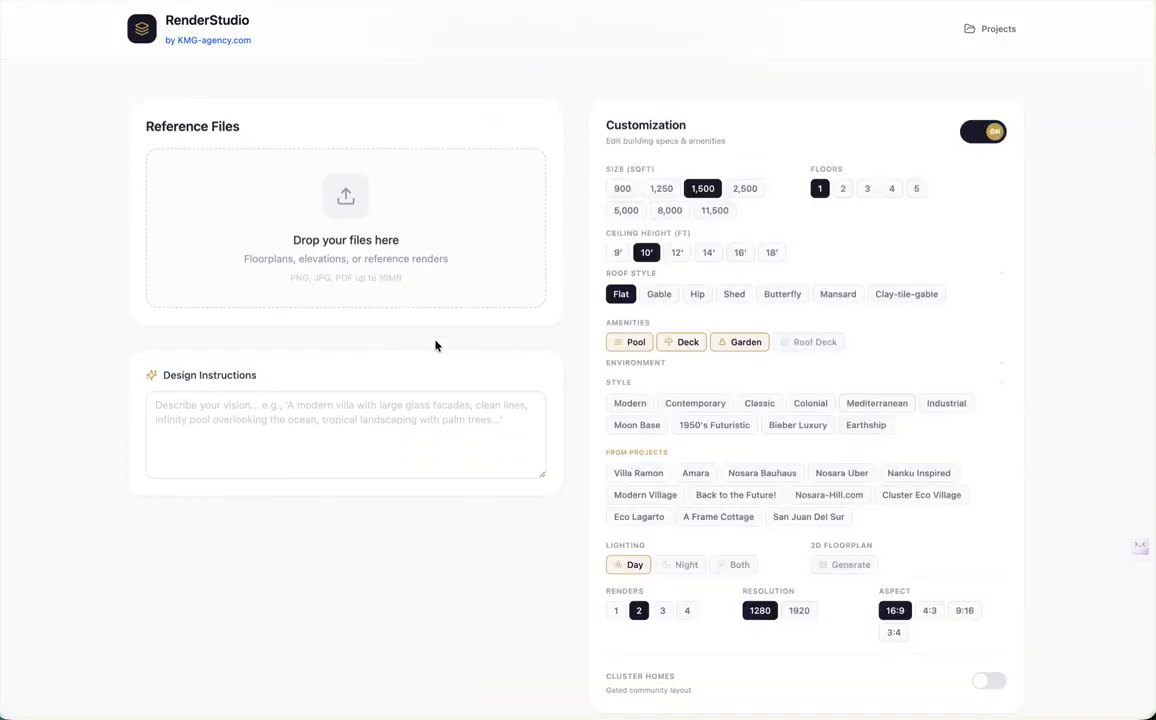
left_click(365, 438)
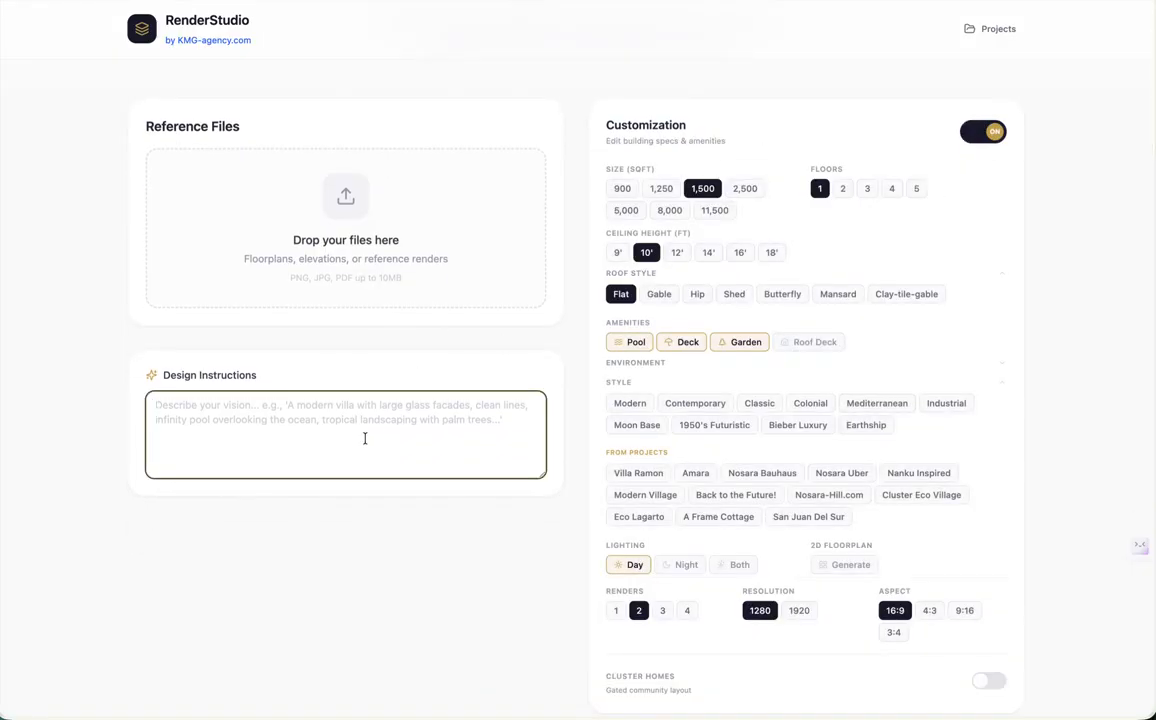
type("sp")
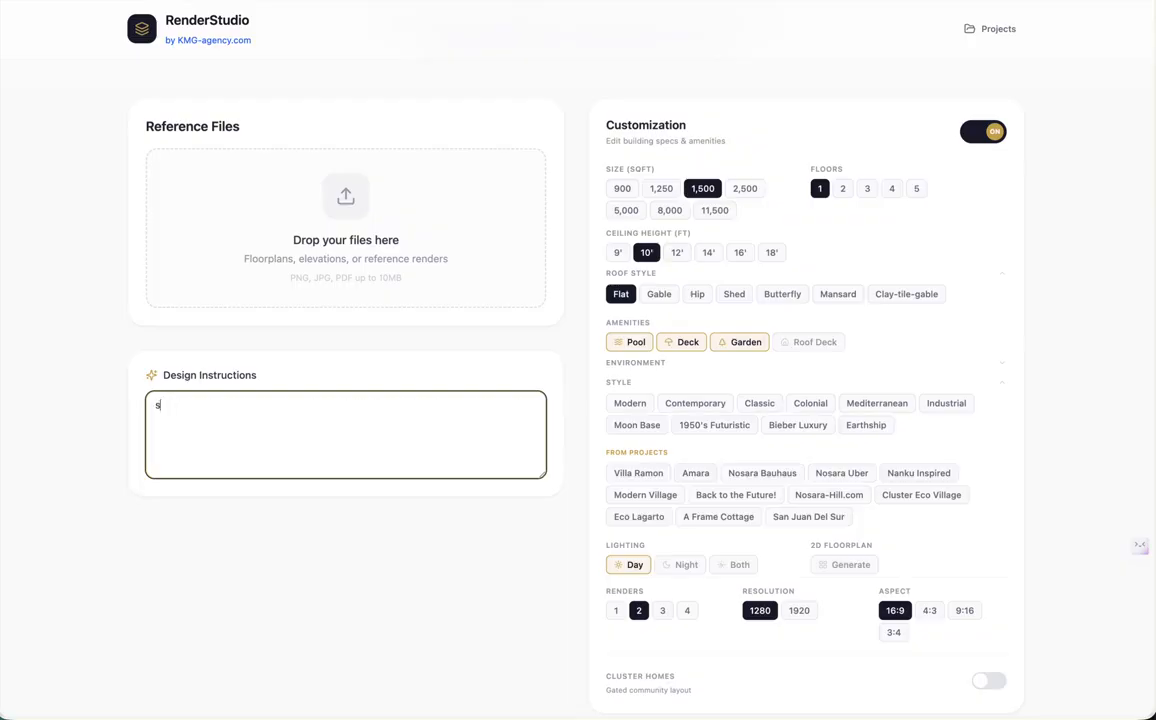
key("BackSpace")
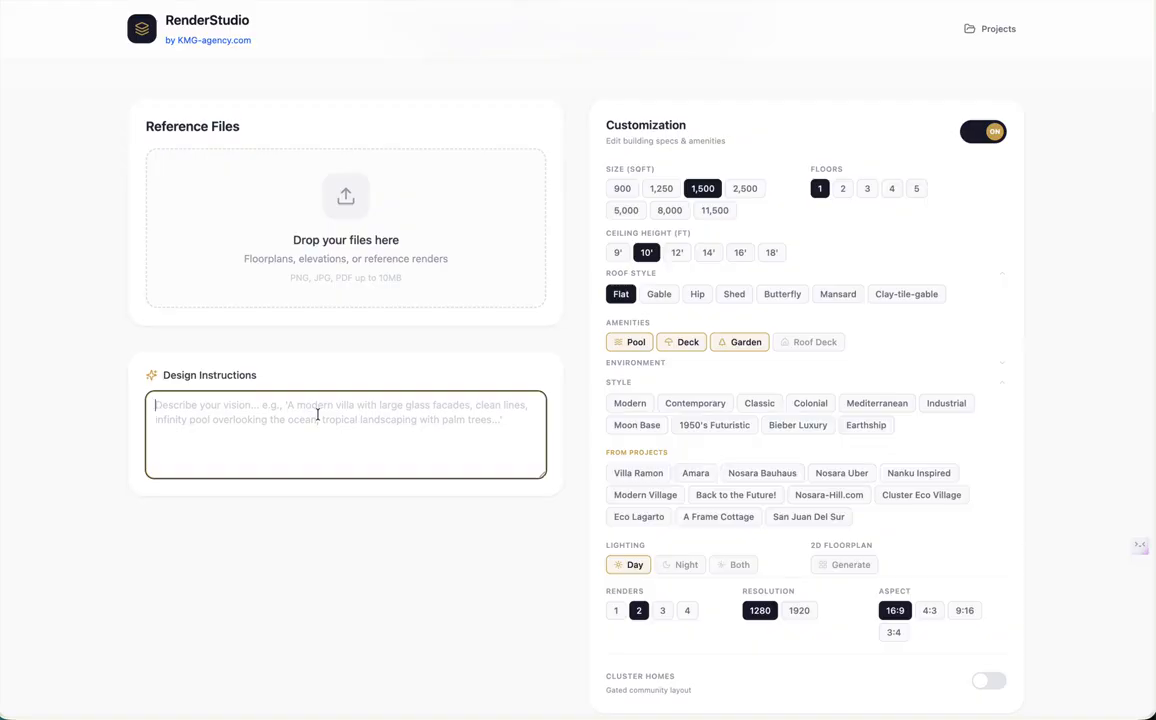
type("space the")
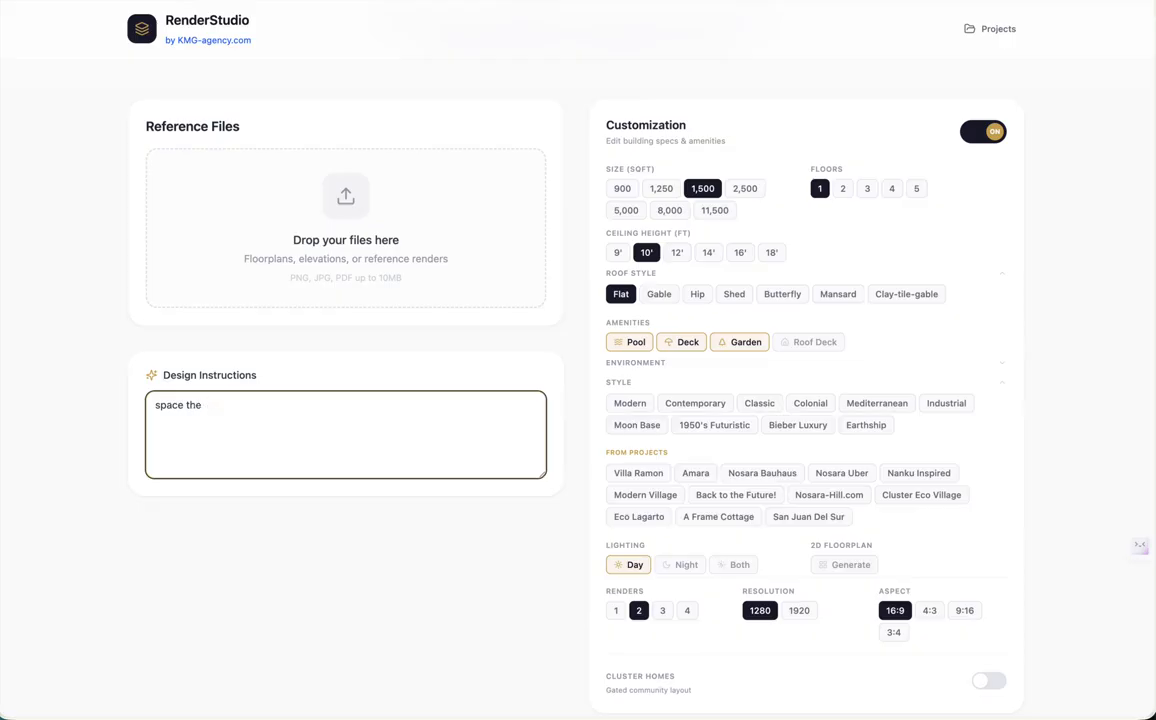
type(" ha frames as far as possible, ")
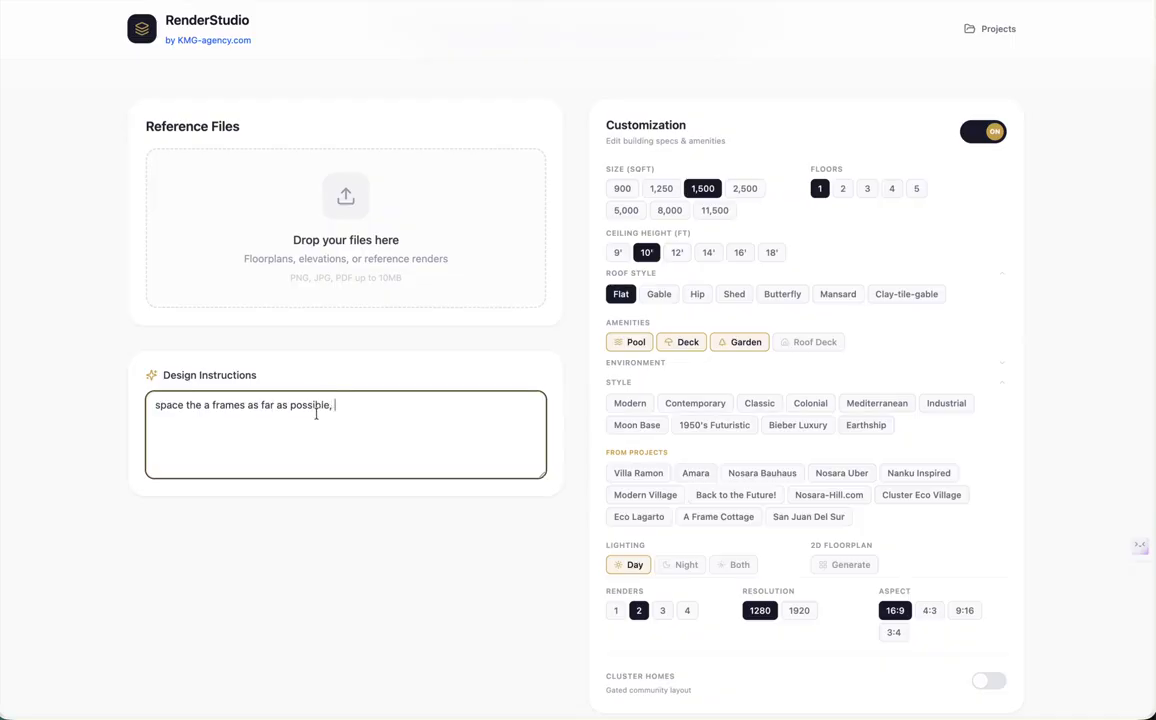
type("use fuzzy logic, make it")
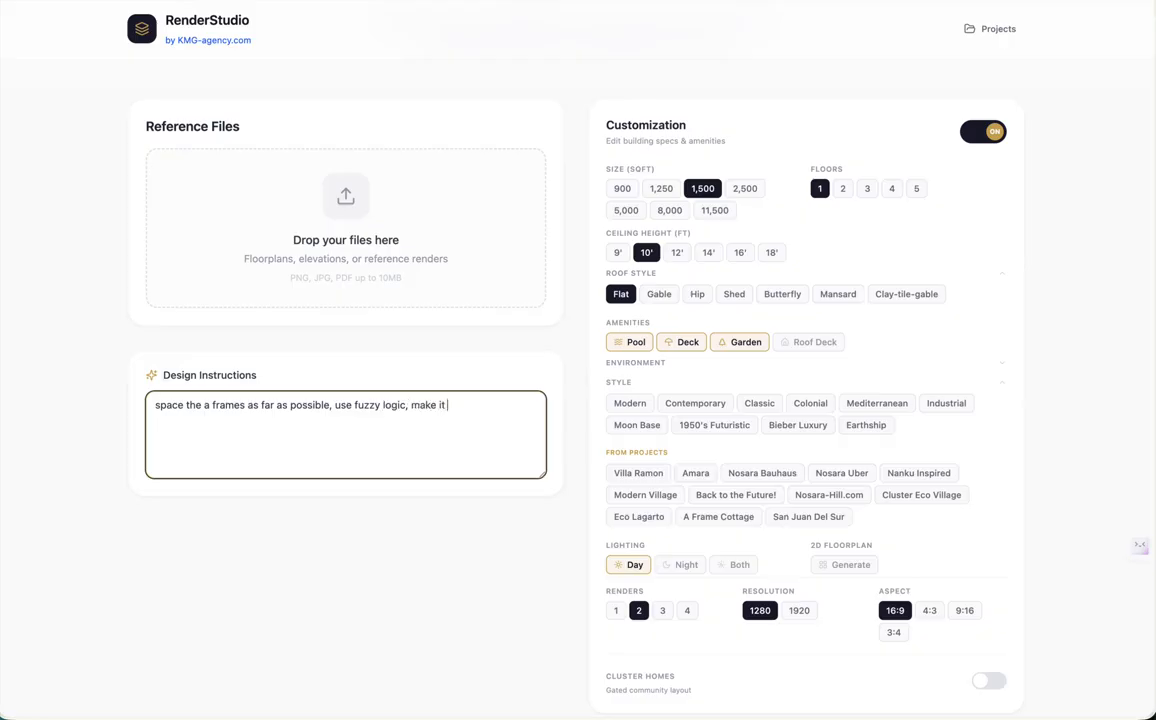
type(" original and organic. interesting")
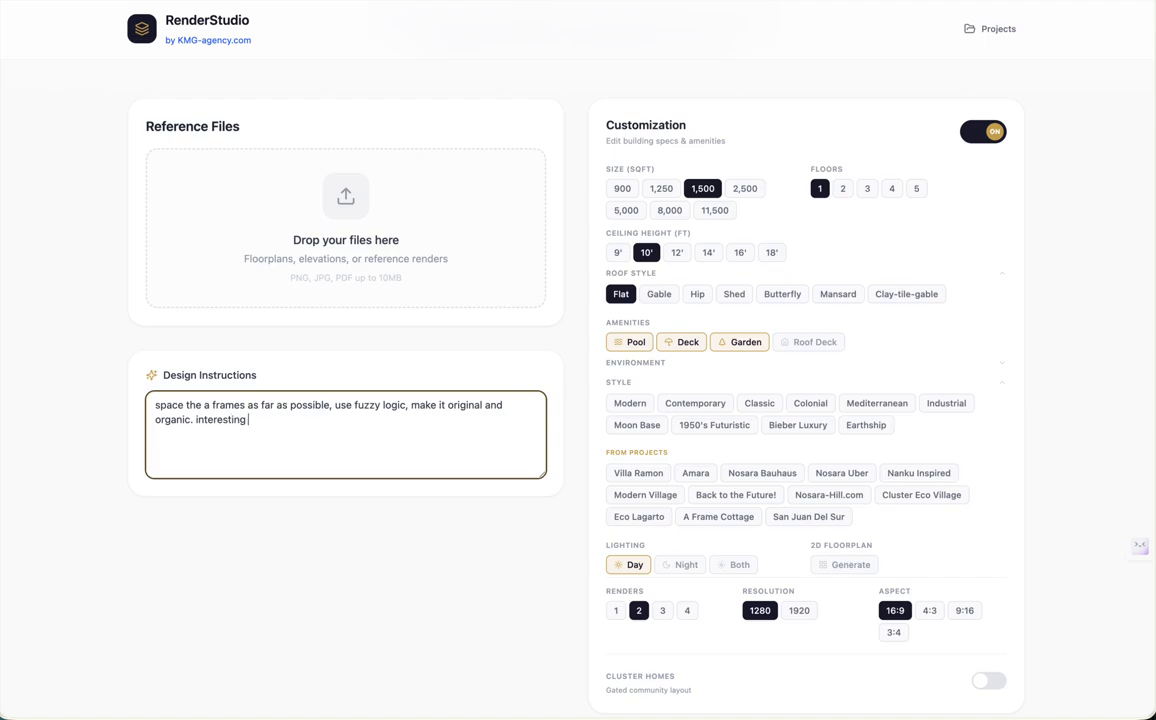
- Continue the design instructions with "pathways. each villas (a frame) has a parking pad at the back. there is a circular"
type(" pathways. each villas (a fra")
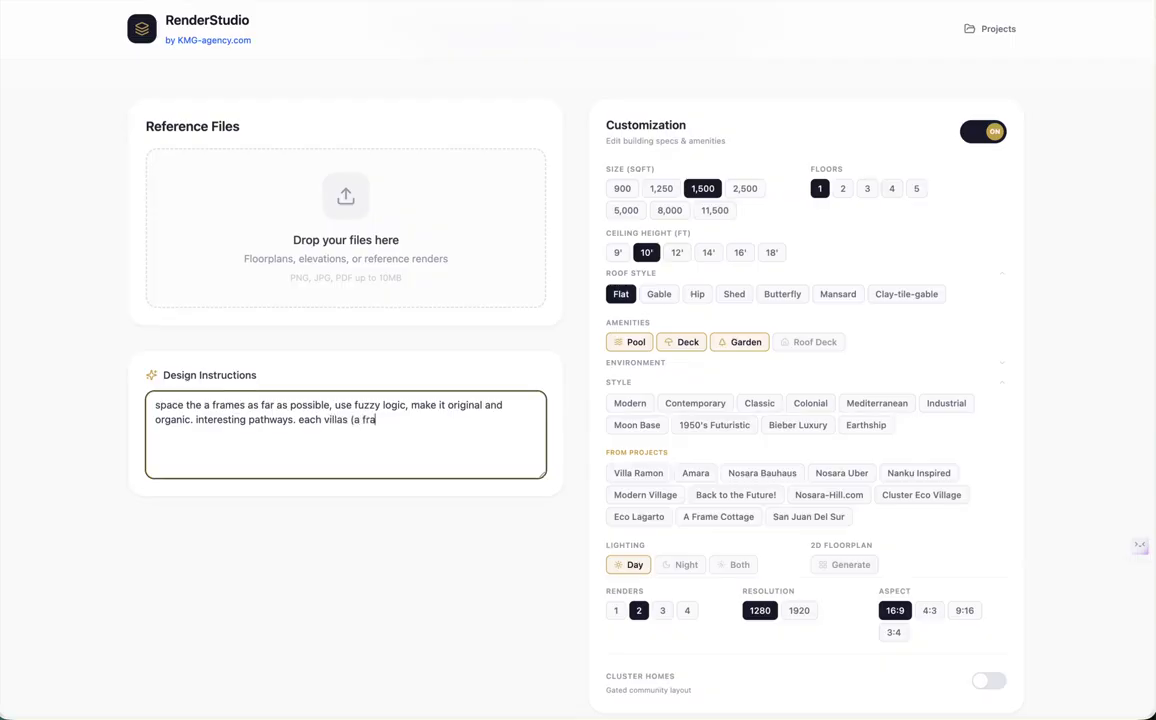
type("me) as")
type(" has a parking pad")
type(" at")
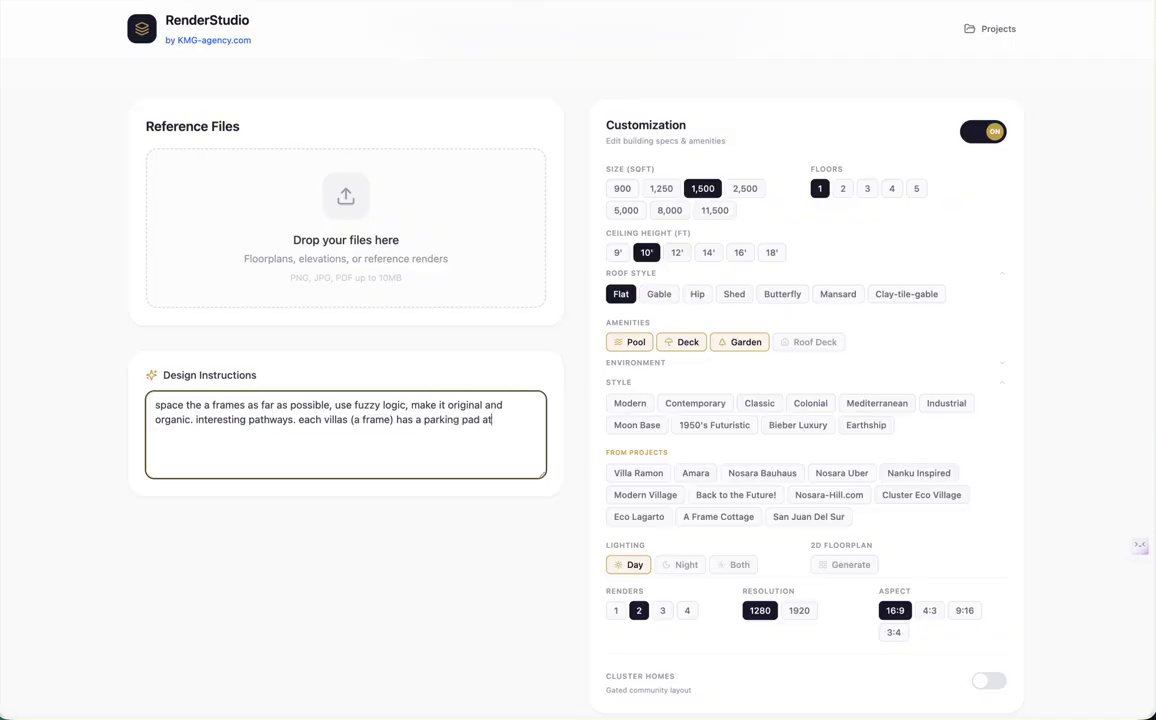
type(" the back. there is a circular")
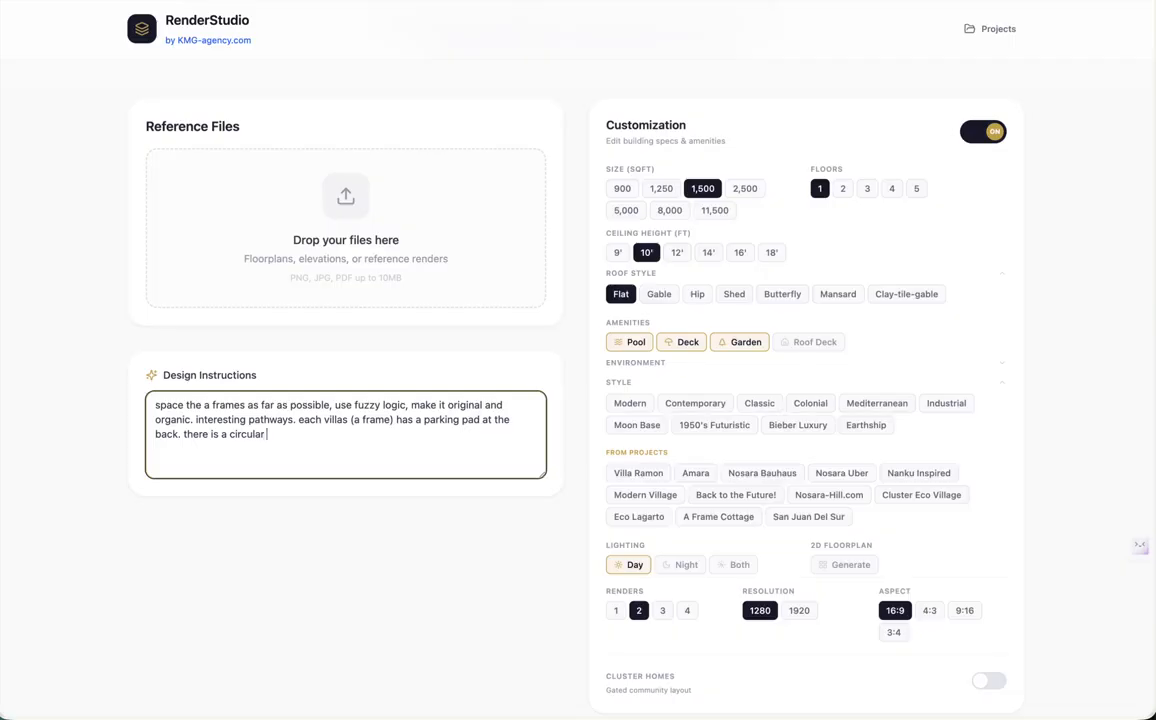
- Extend the design instructions with "road on the outside, gated entrance with a guard's booth and a beautiful pool and"
type(" road on the outside, gated")
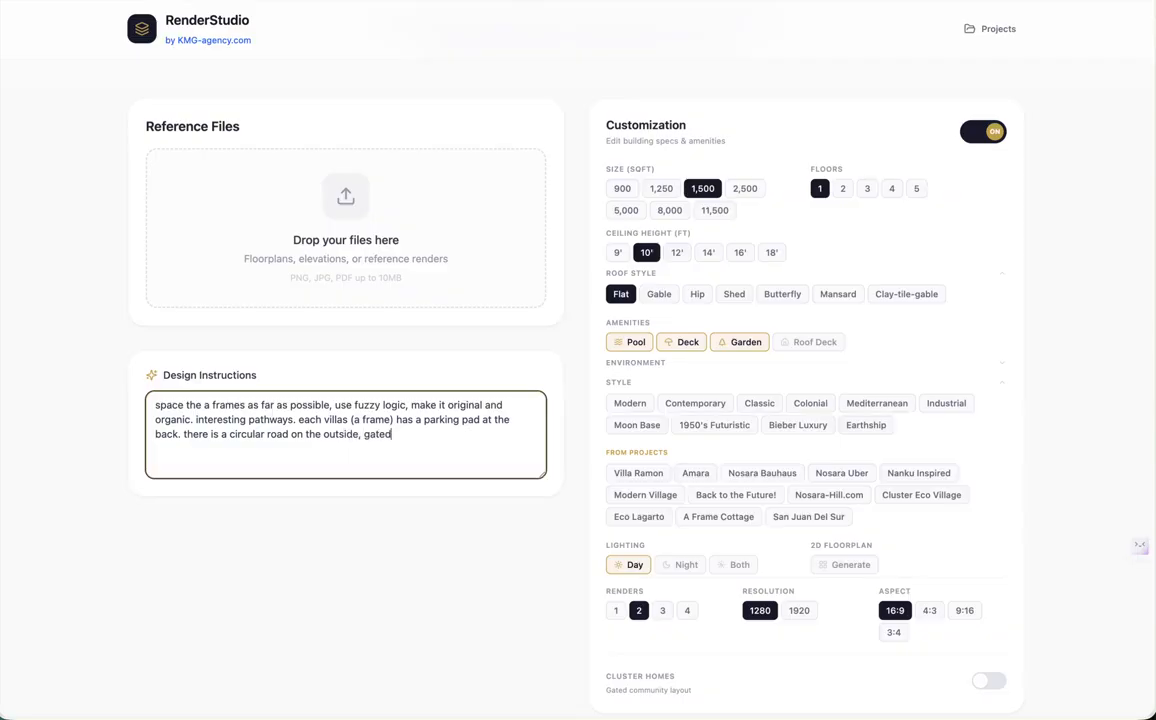
type(" entrance with a guard's booth")
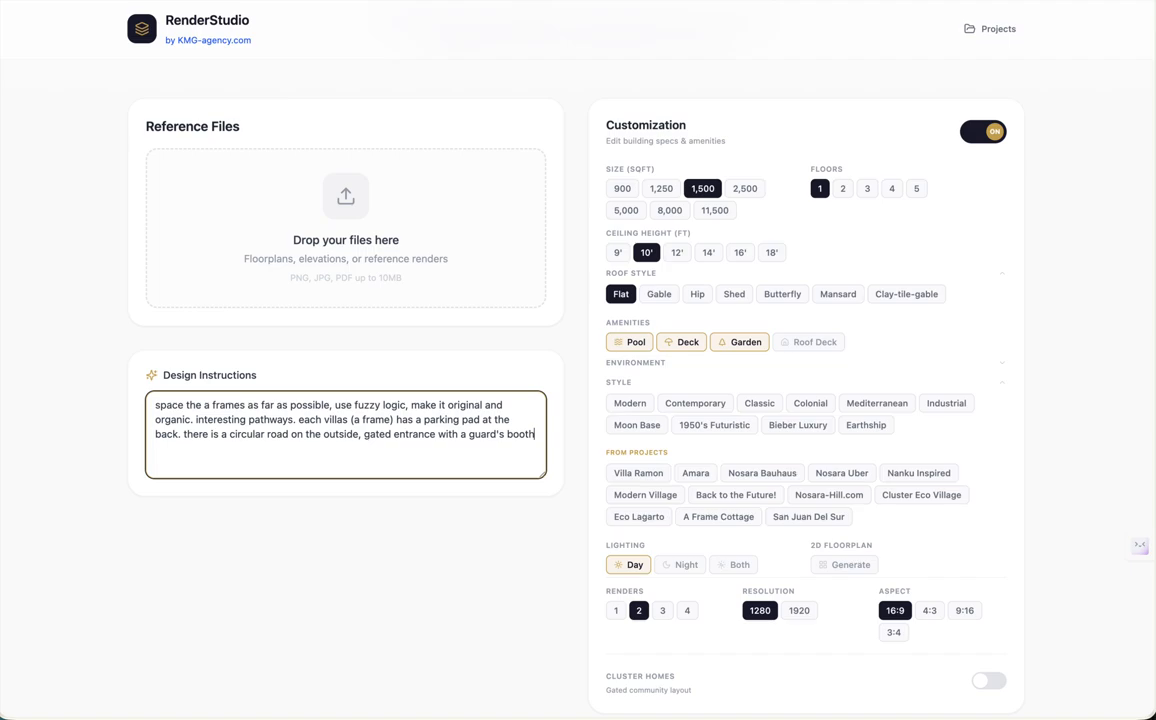
type(" and a b")
type("eau")
type("tiful pool and ")
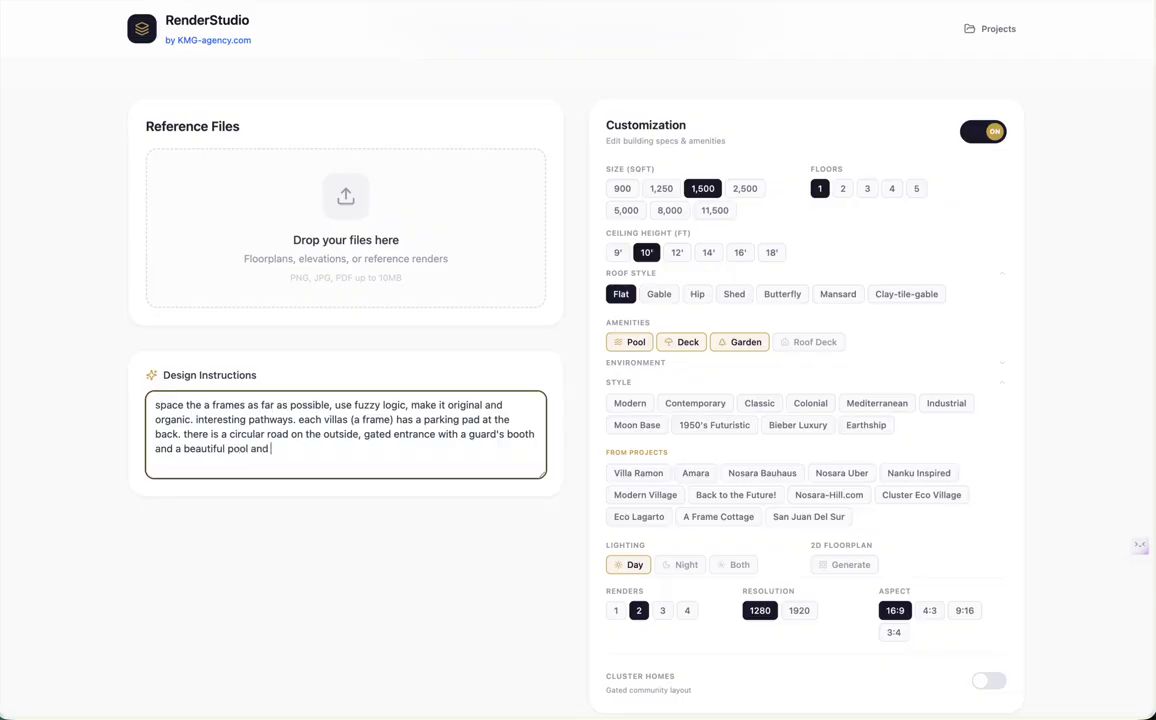
- Finish the design instructions with "club house with a large deck, shaded outdoor lounge and kitchen. luxurious. use organic natural materials."
type("club house with a large deck, outs")
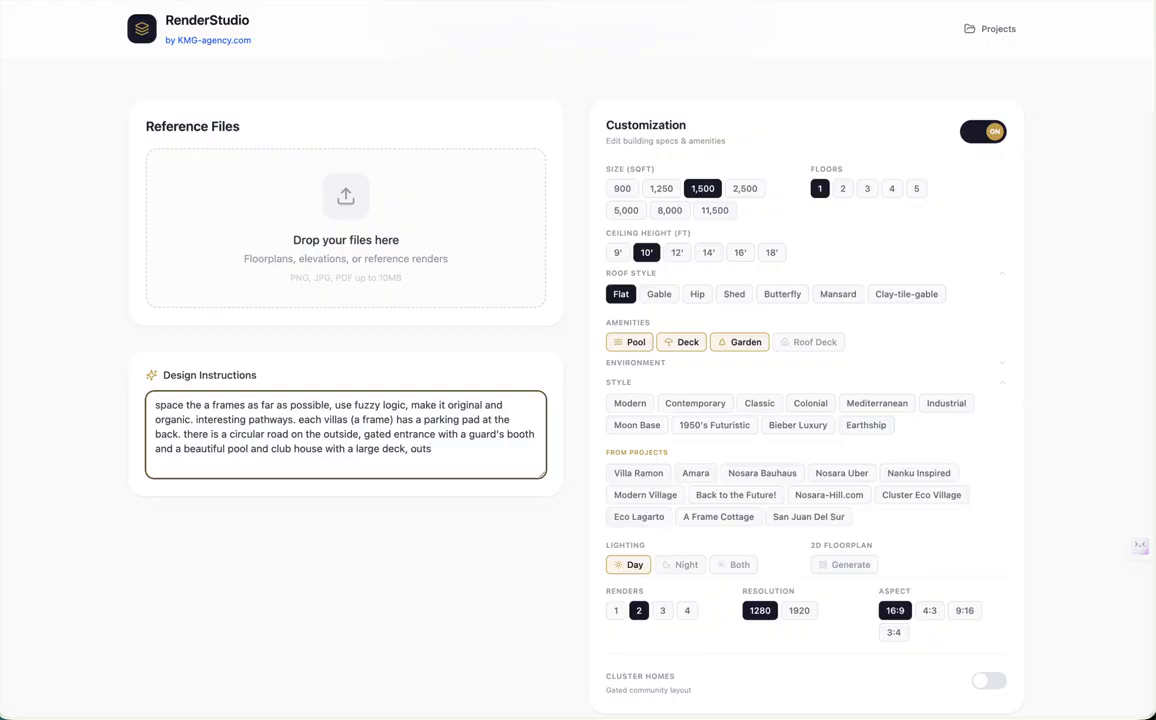
key("alt+shift+Left")
type("shaded outdoor lounge and kitchen")
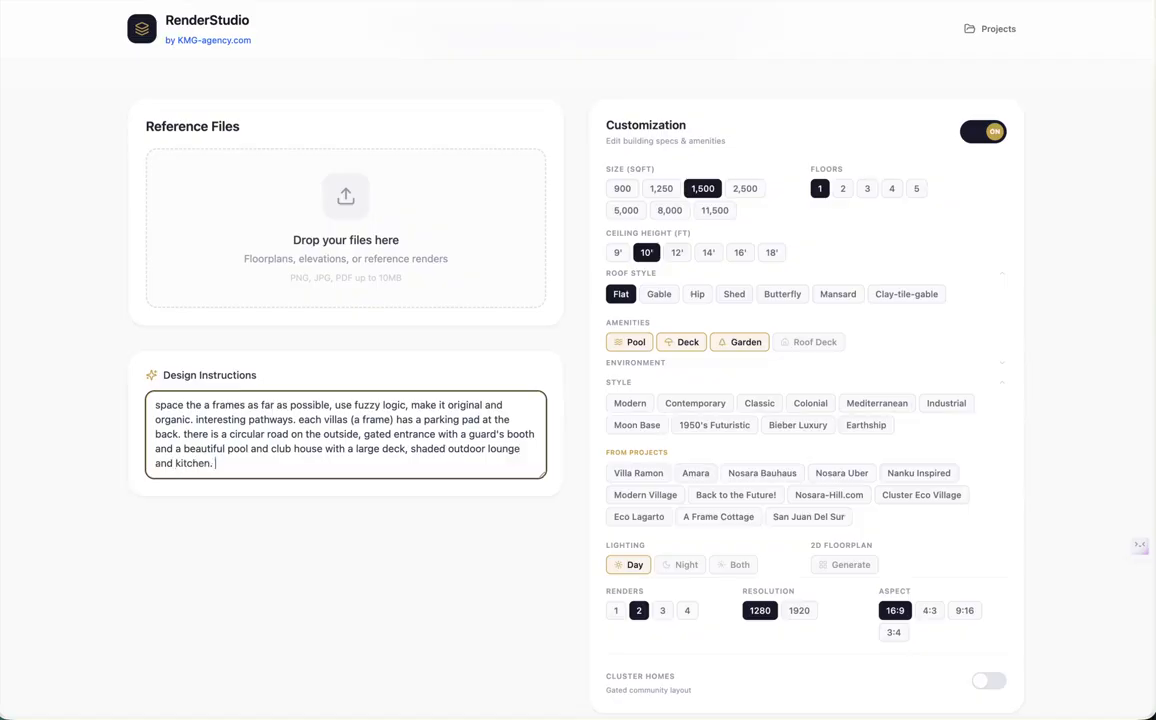
type(". lusurious and")
key("alt+shift+Left")
key("alt+shift+Left")
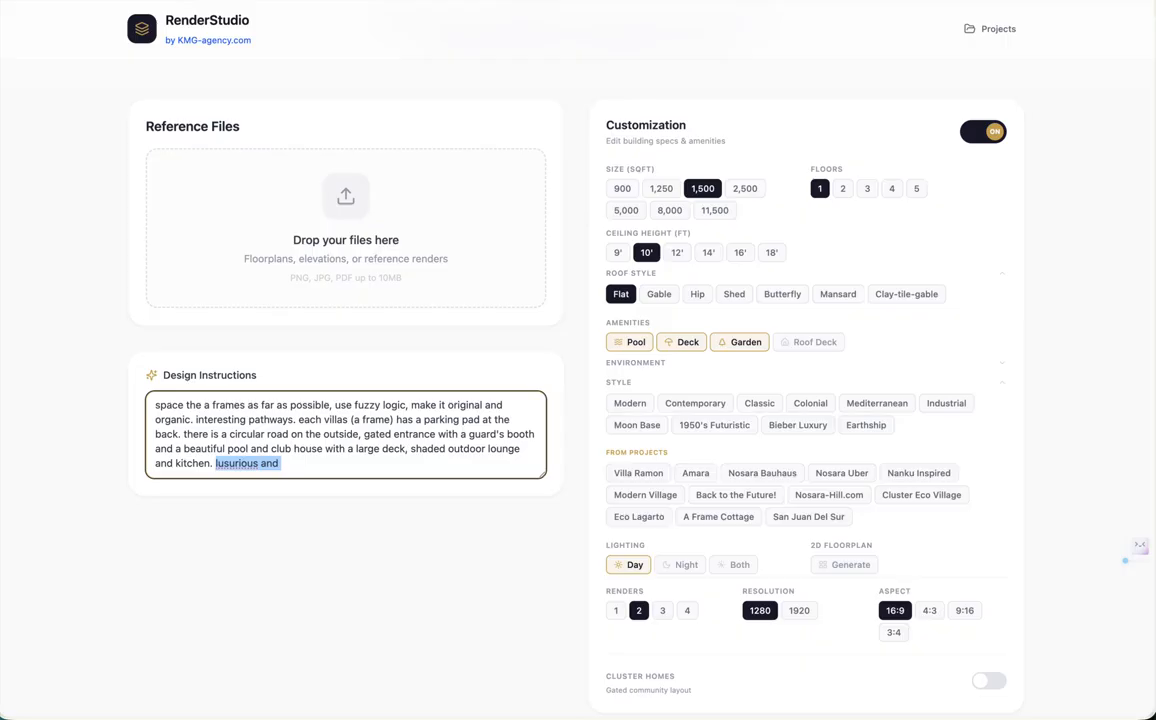
type("luxurious and")
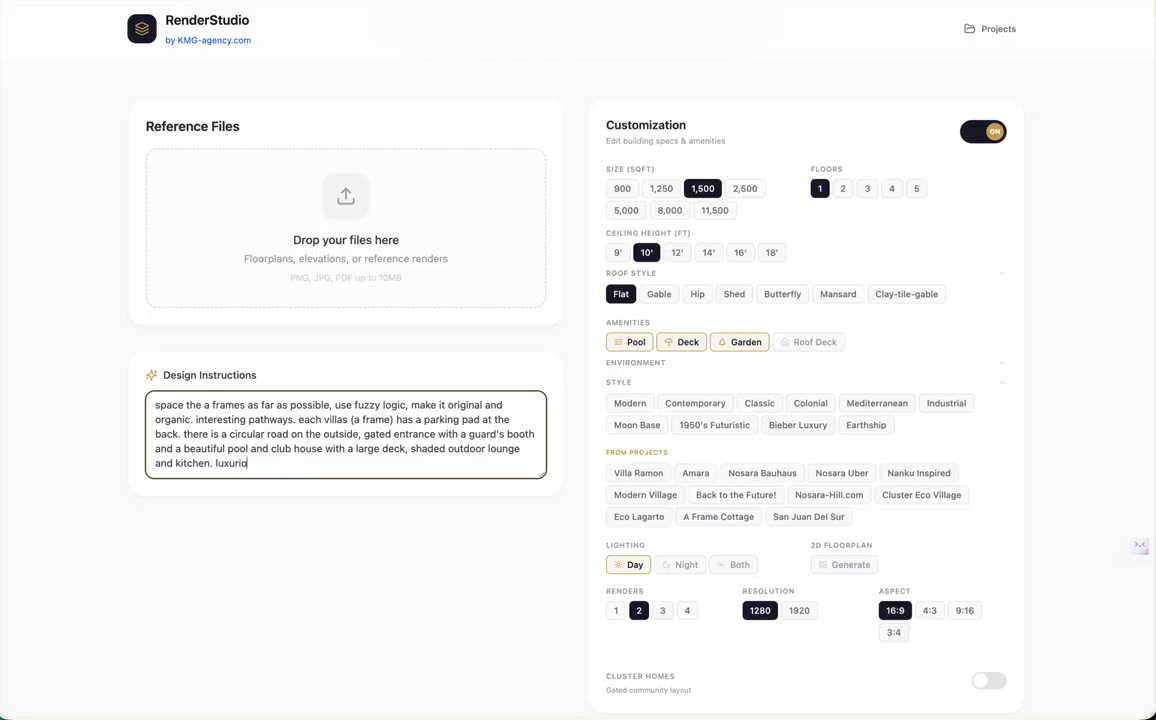
key("BackSpace")
key("BackSpace")
key("BackSpace")
type(". use organic natural m")
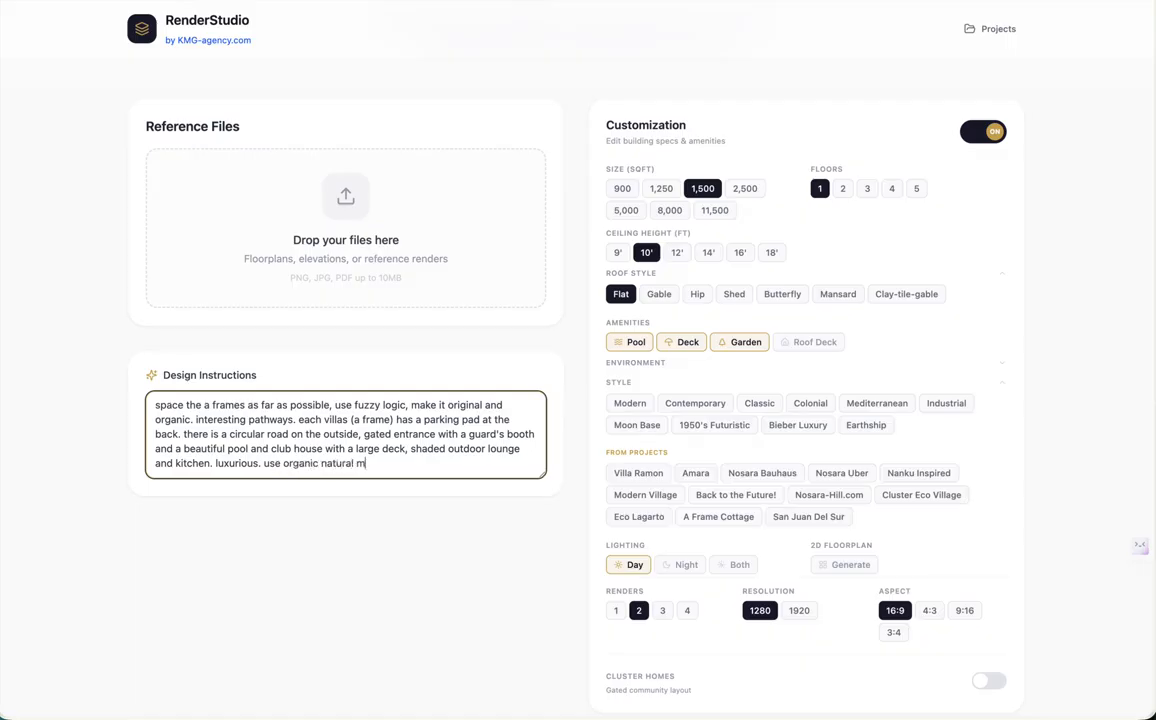
type("aterials.")
- Set the ceiling height to 18', the roof style to Butterfly and the style to the A Frame Cottage project
left_click(773, 256)
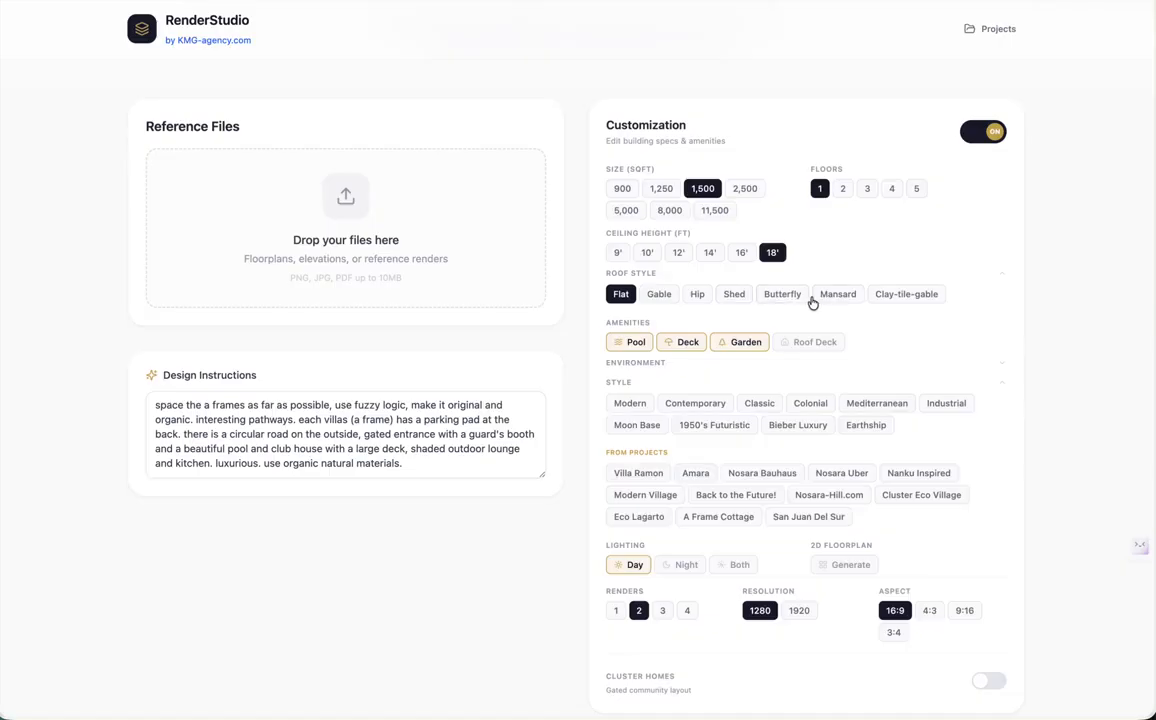
left_click(784, 302)
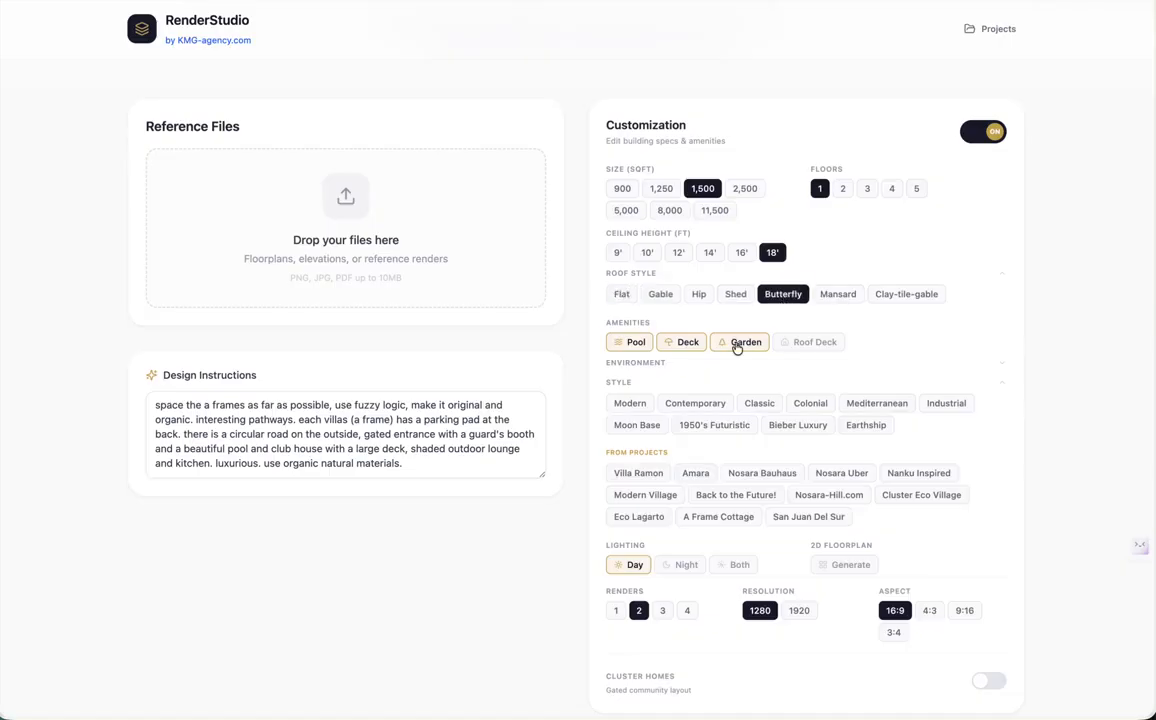
scroll(740, 400, "down", 1)
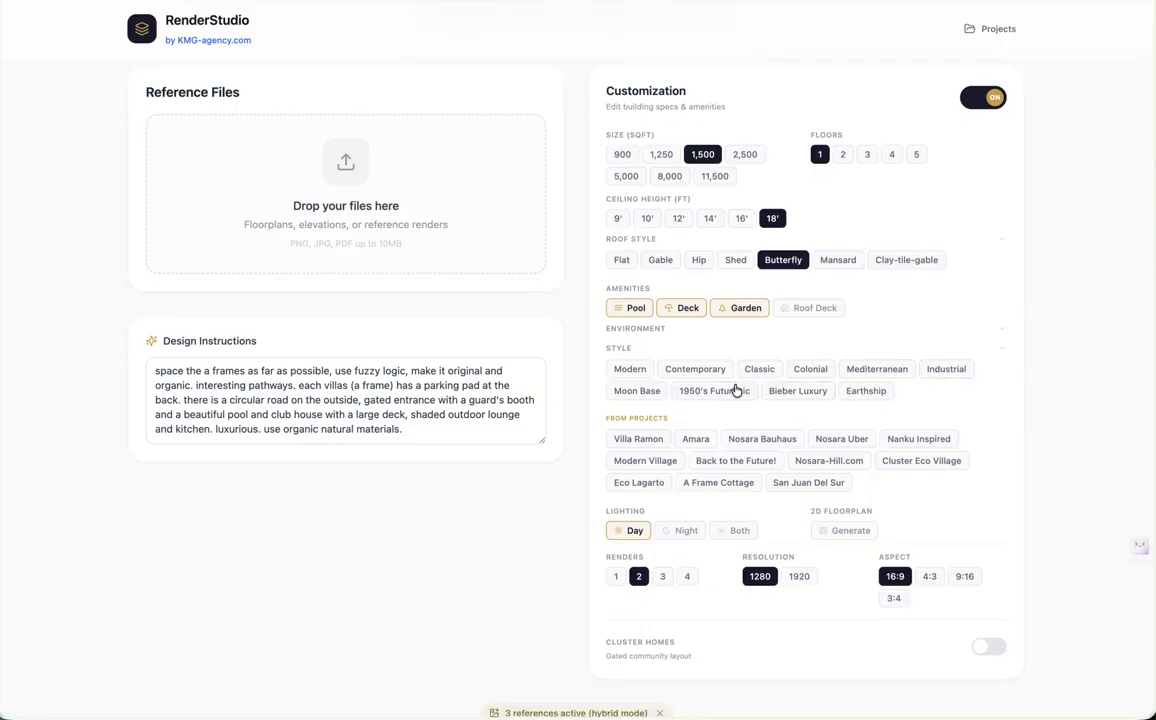
left_click(760, 370)
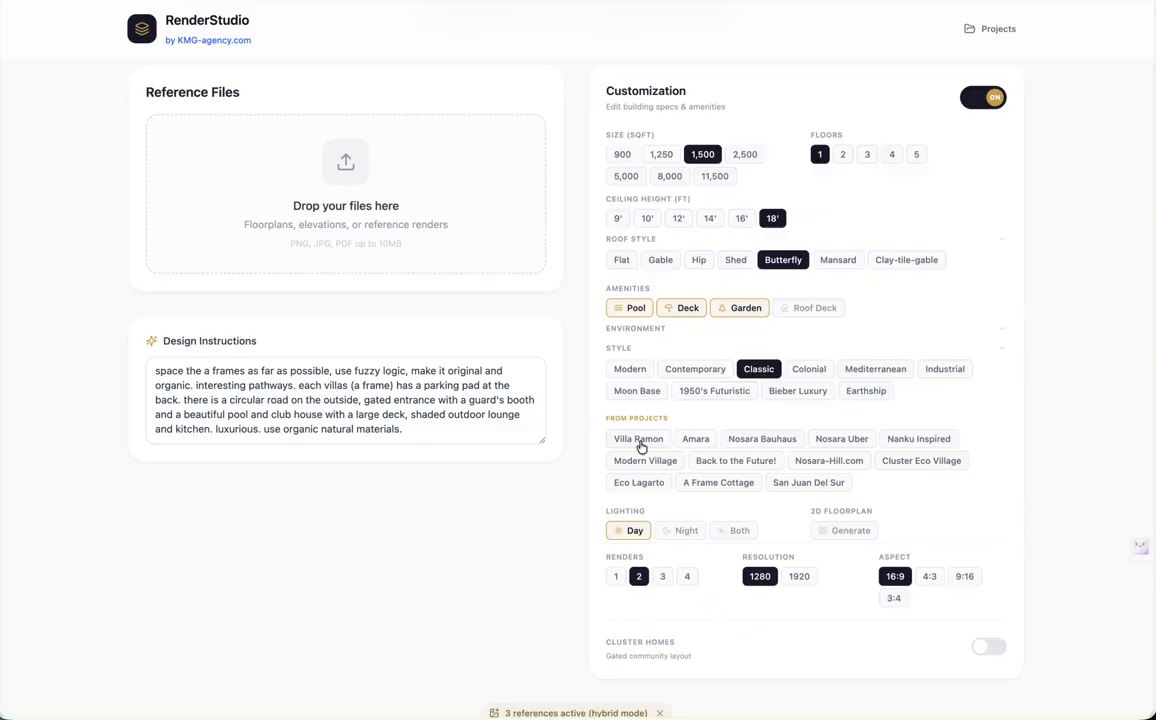
left_click(737, 485)
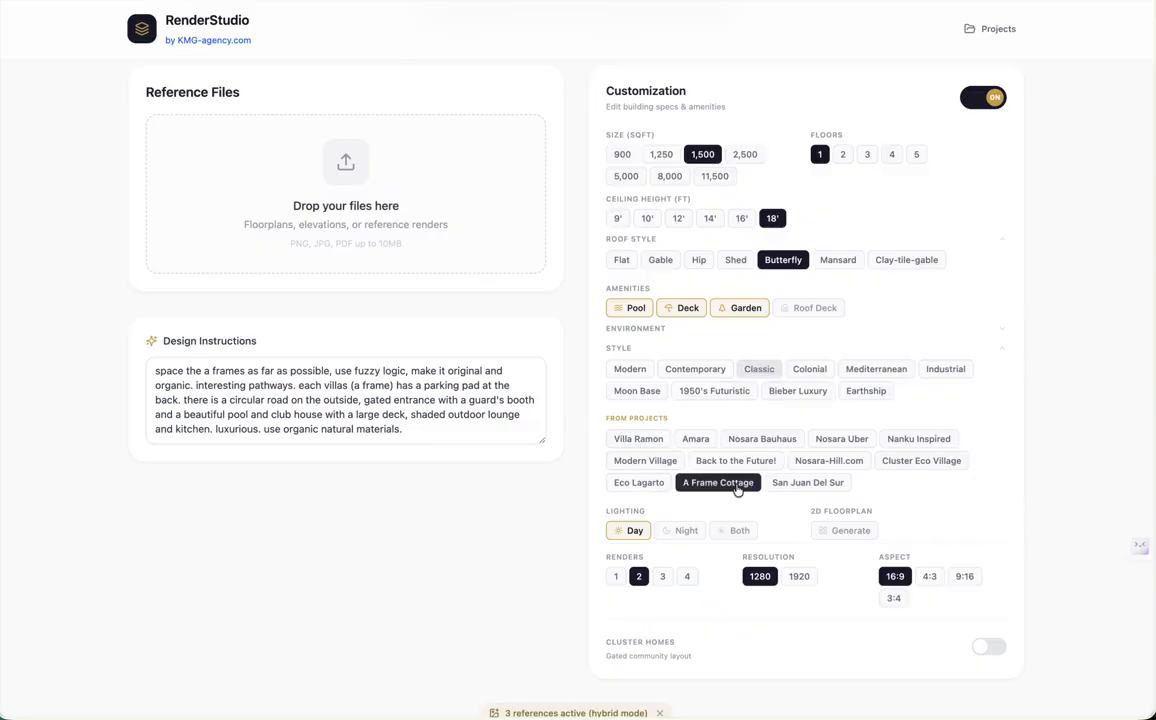
- Set the lighting to Both and turn on the Cluster Homes gated community layout
scroll(737, 487, "down", 3)
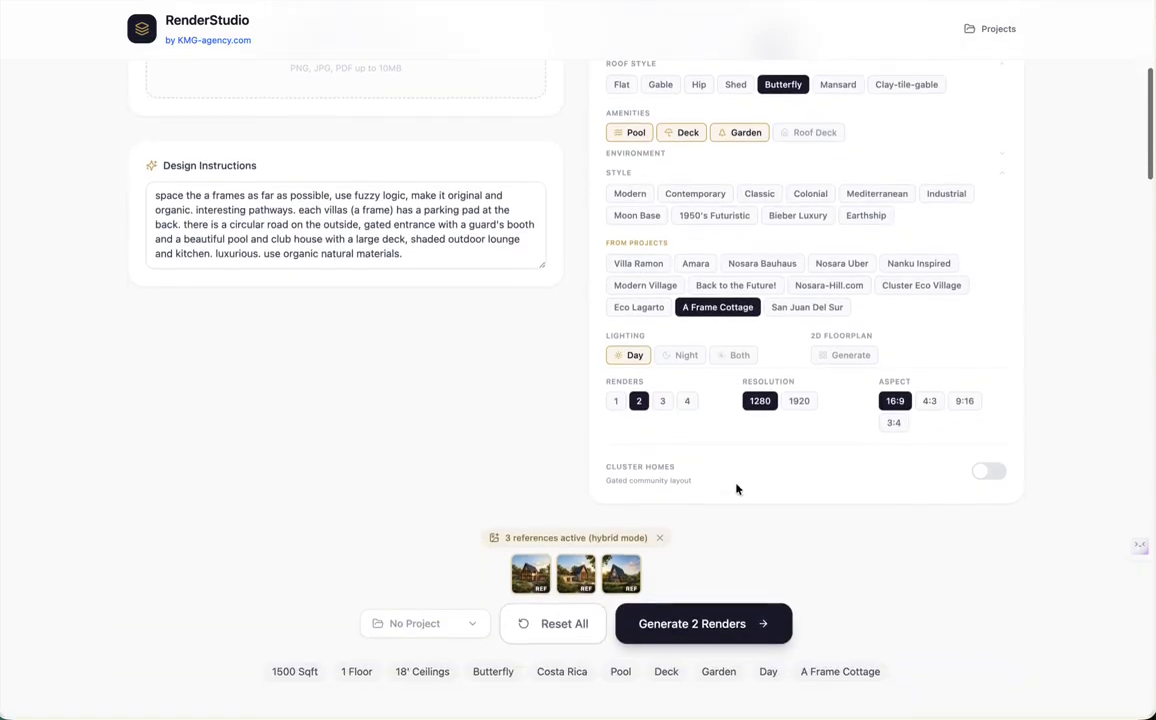
left_click(739, 350)
scroll(707, 455, "down", 1)
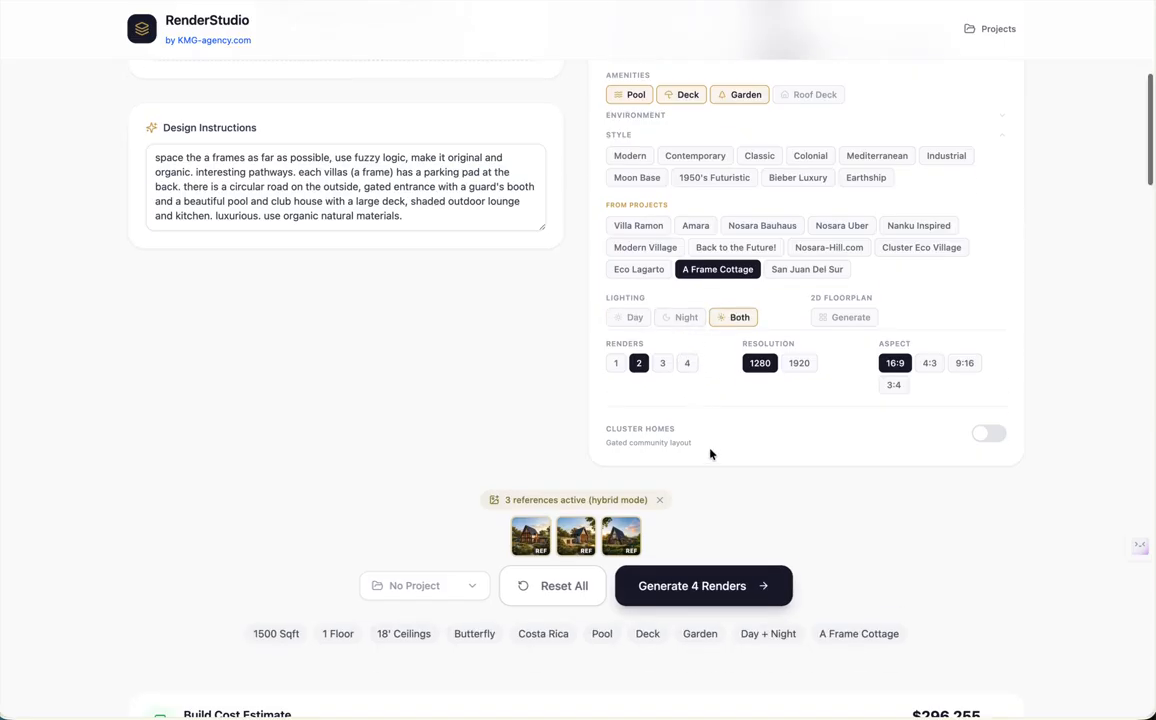
left_click(988, 433)
- Set the cluster to 10 homes with an Organic layout pattern
scroll(844, 477, "down", 2)
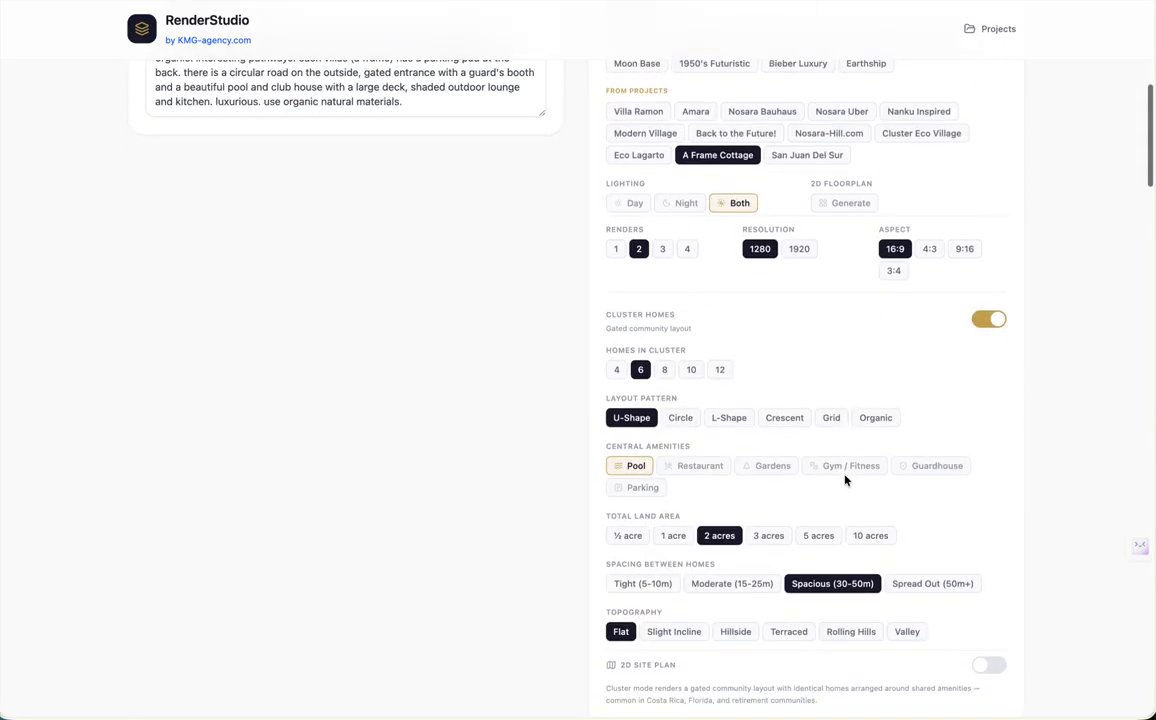
left_click(692, 339)
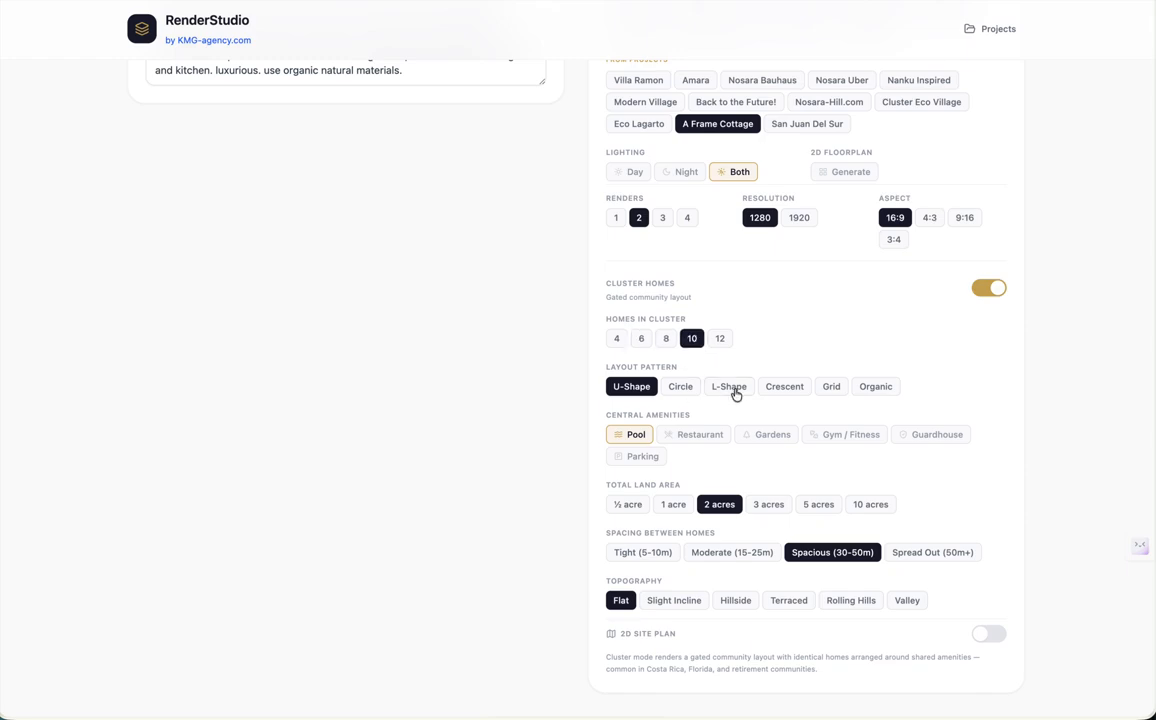
left_click(880, 389)
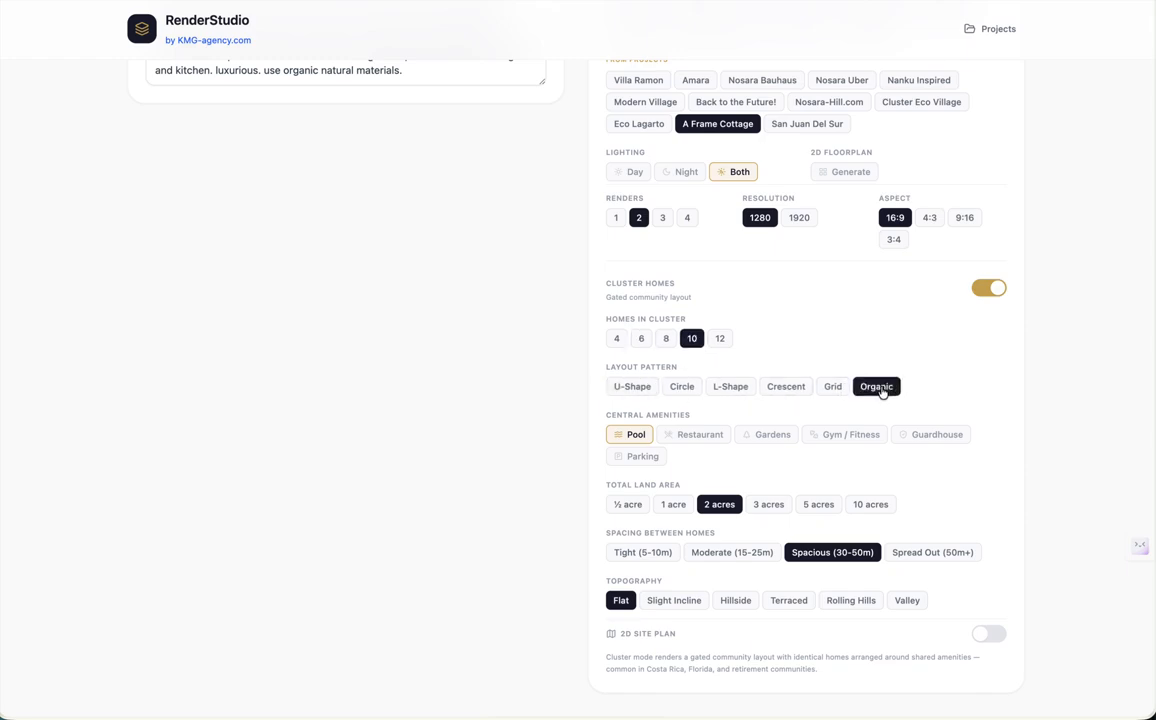
- Set the cluster's total land area to 10 acres, home spacing to Spread Out (50m+) and topography to Rolling Hills
scroll(882, 393, "down", 1)
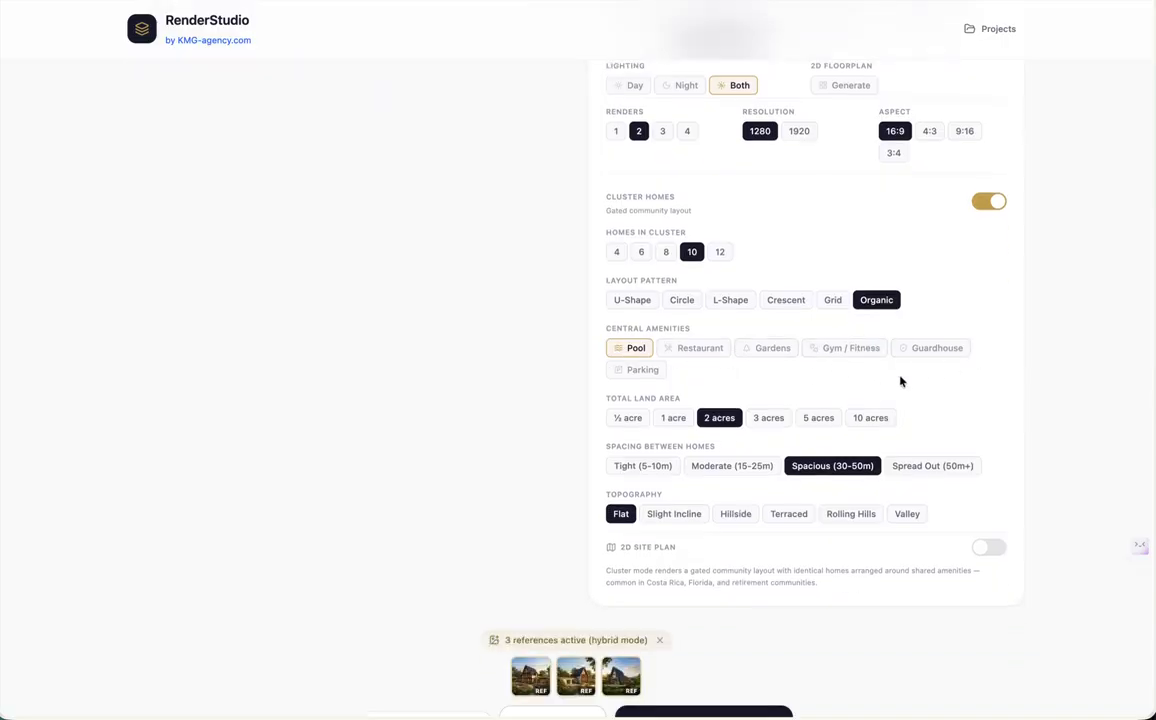
scroll(900, 381, "down", 2)
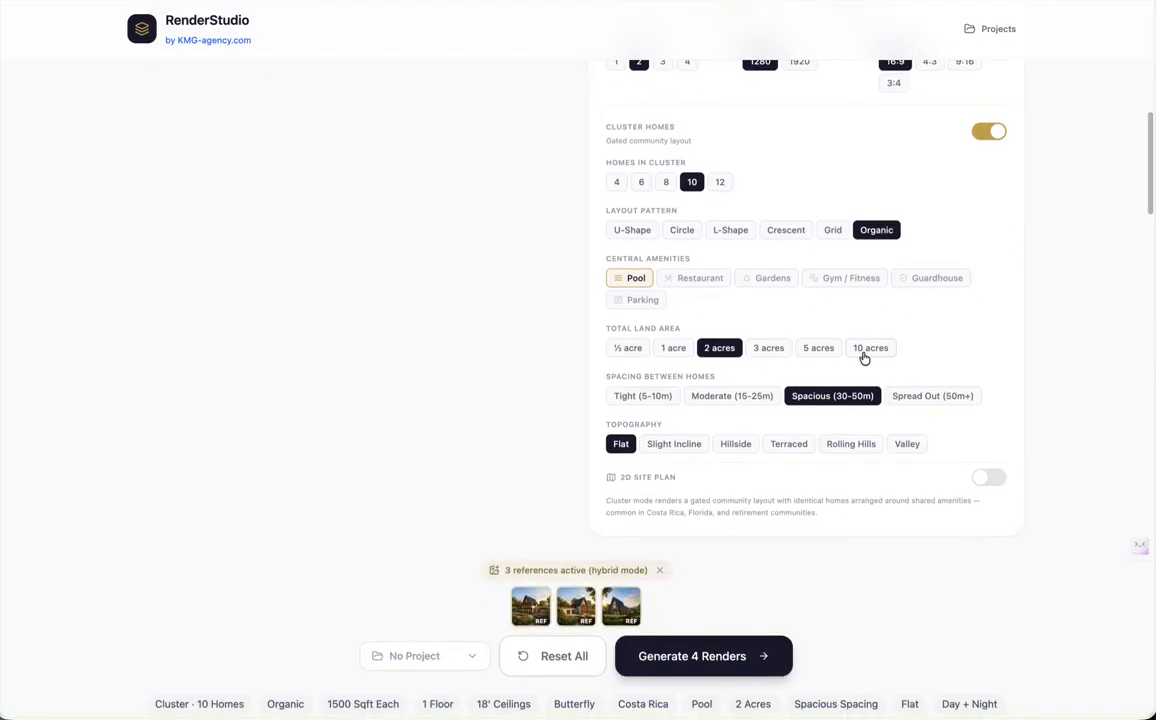
left_click(866, 359)
left_click(921, 402)
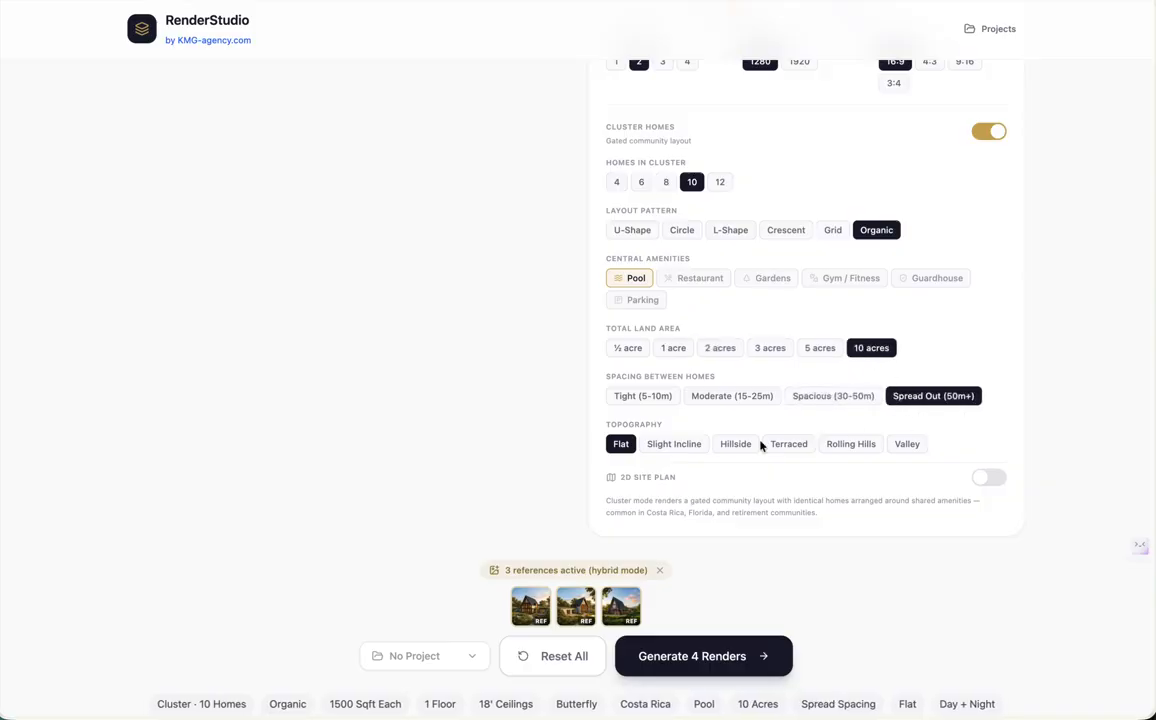
scroll(760, 440, "down", 1)
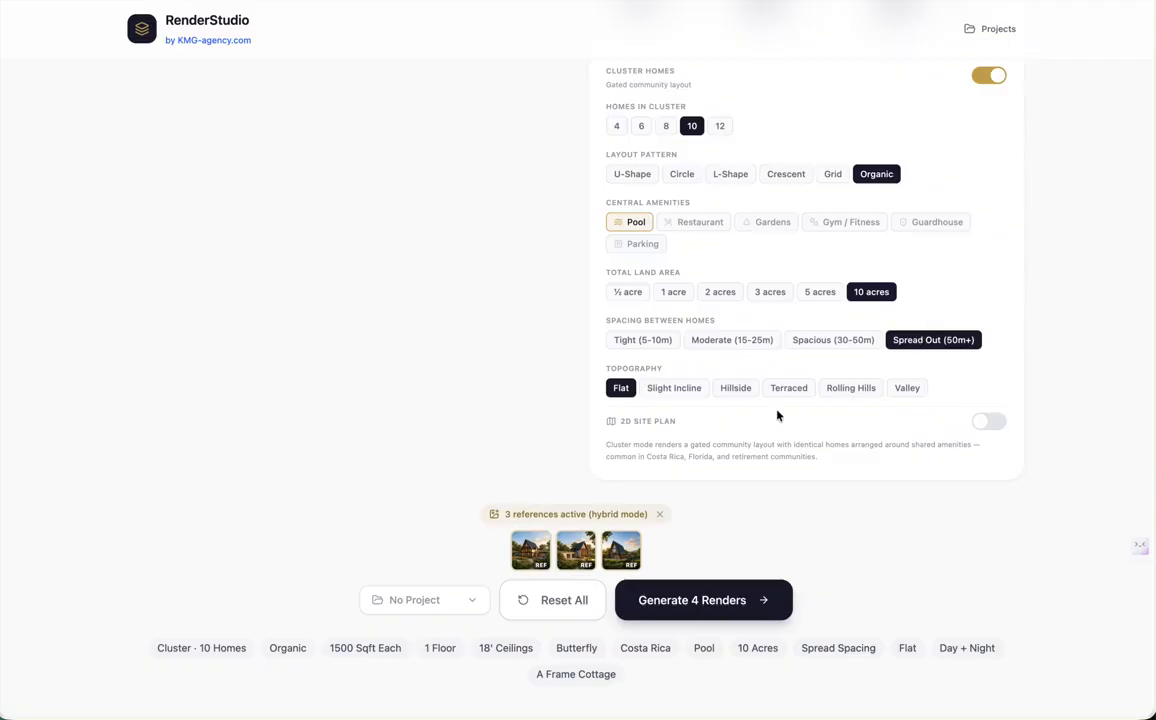
left_click(846, 388)
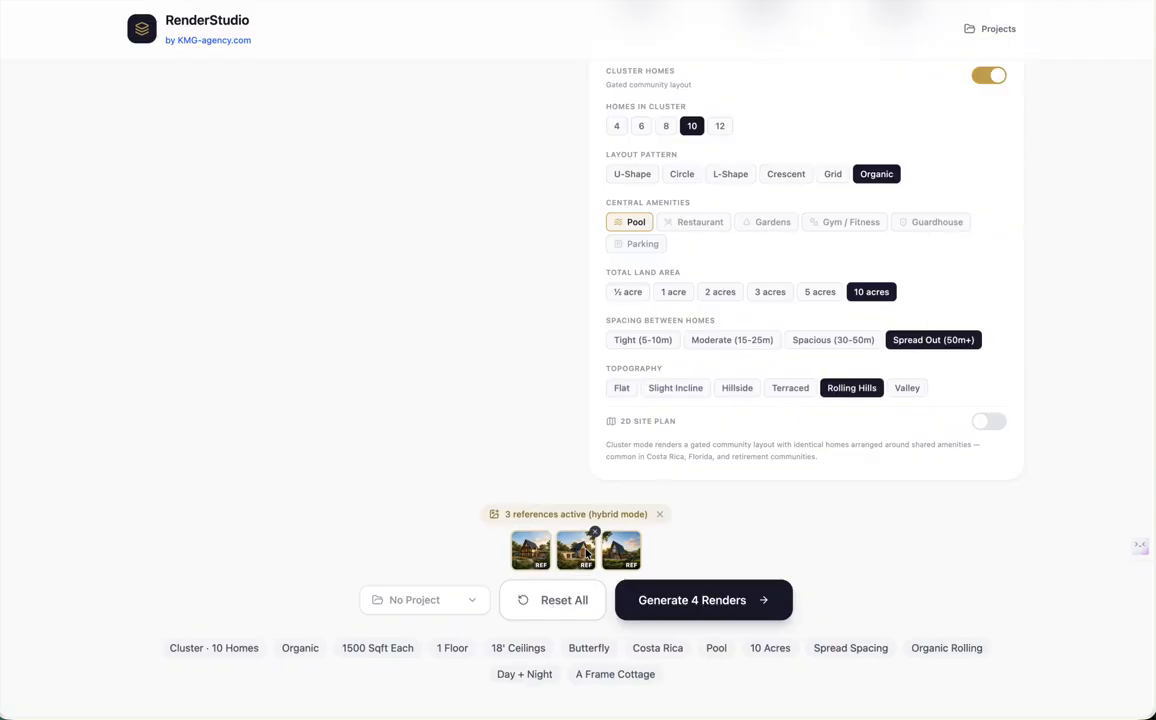
- Insert "OVERRIDE" at the very start of the design instructions
scroll(722, 548, "up", 15)
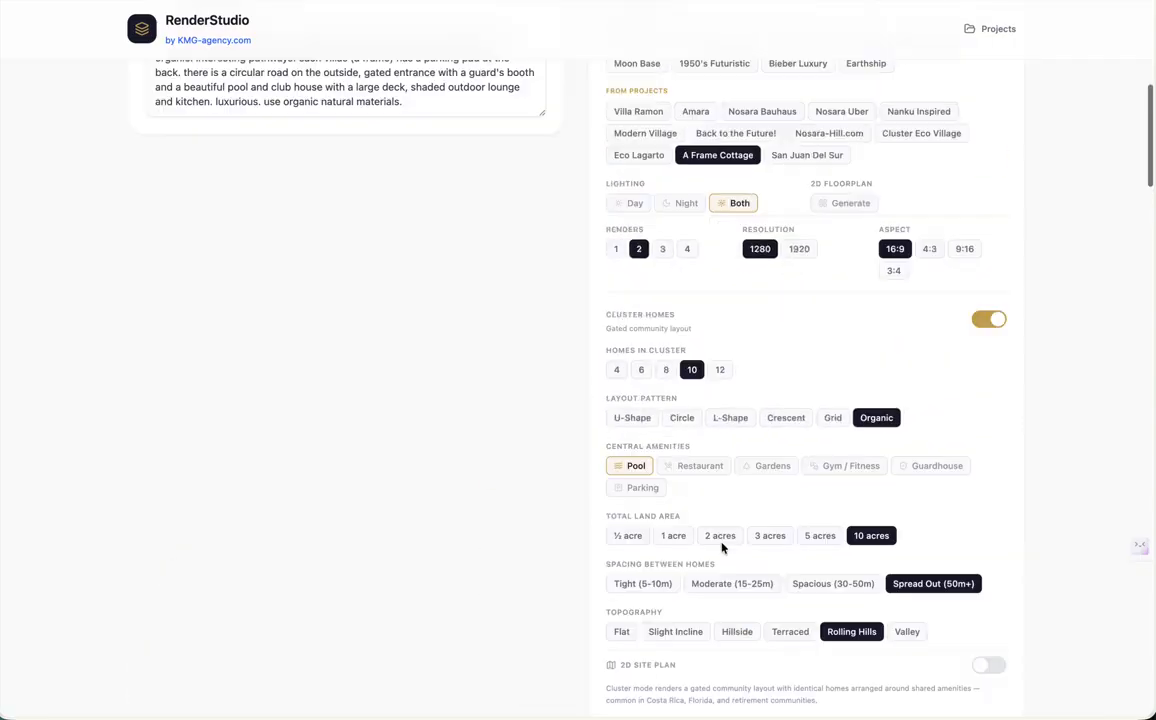
scroll(722, 548, "down", 10)
scroll(722, 548, "down", 5)
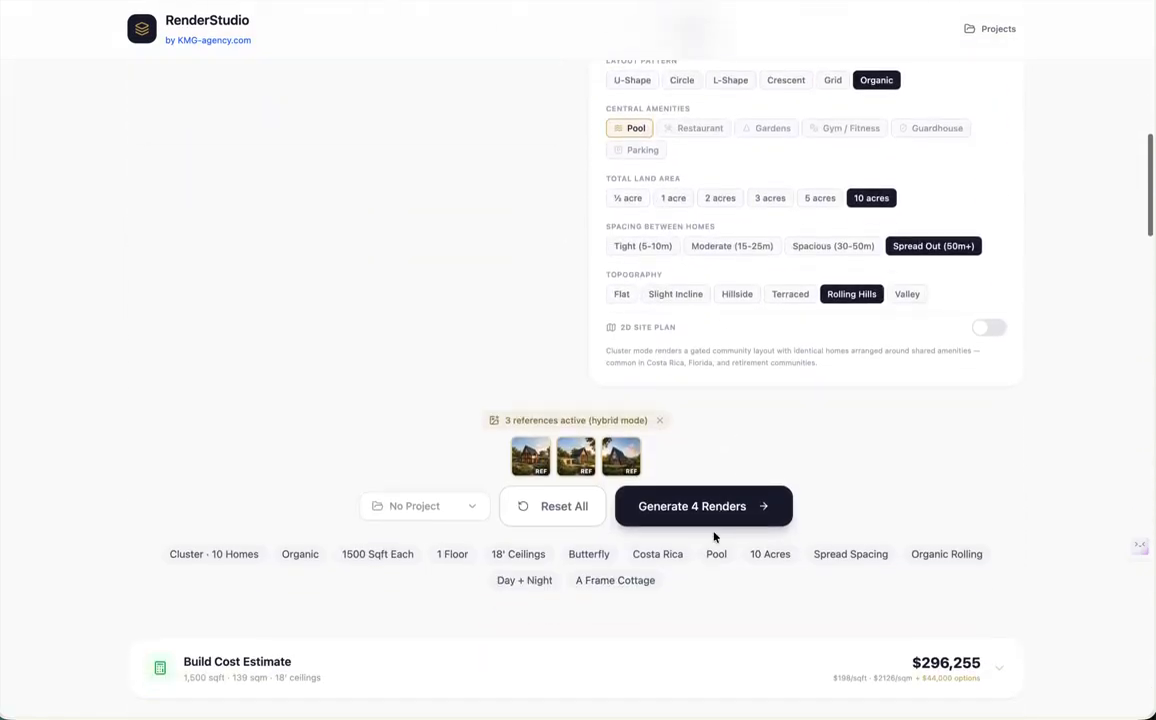
scroll(469, 416, "up", 10)
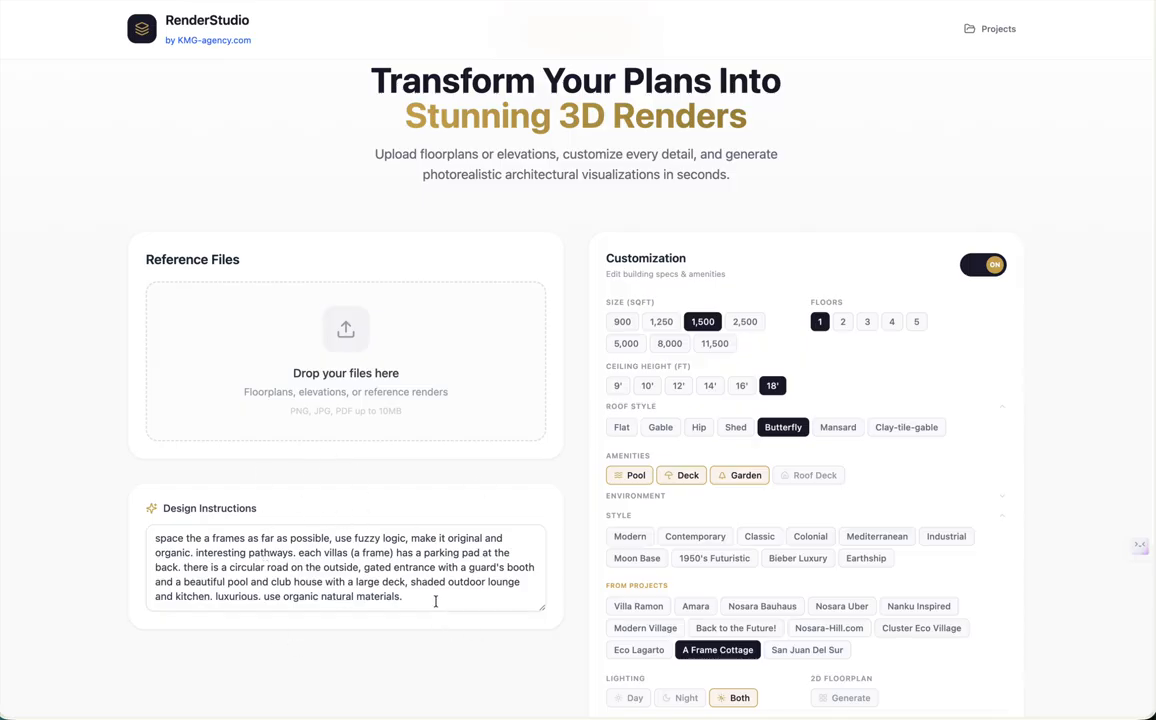
left_click(404, 566)
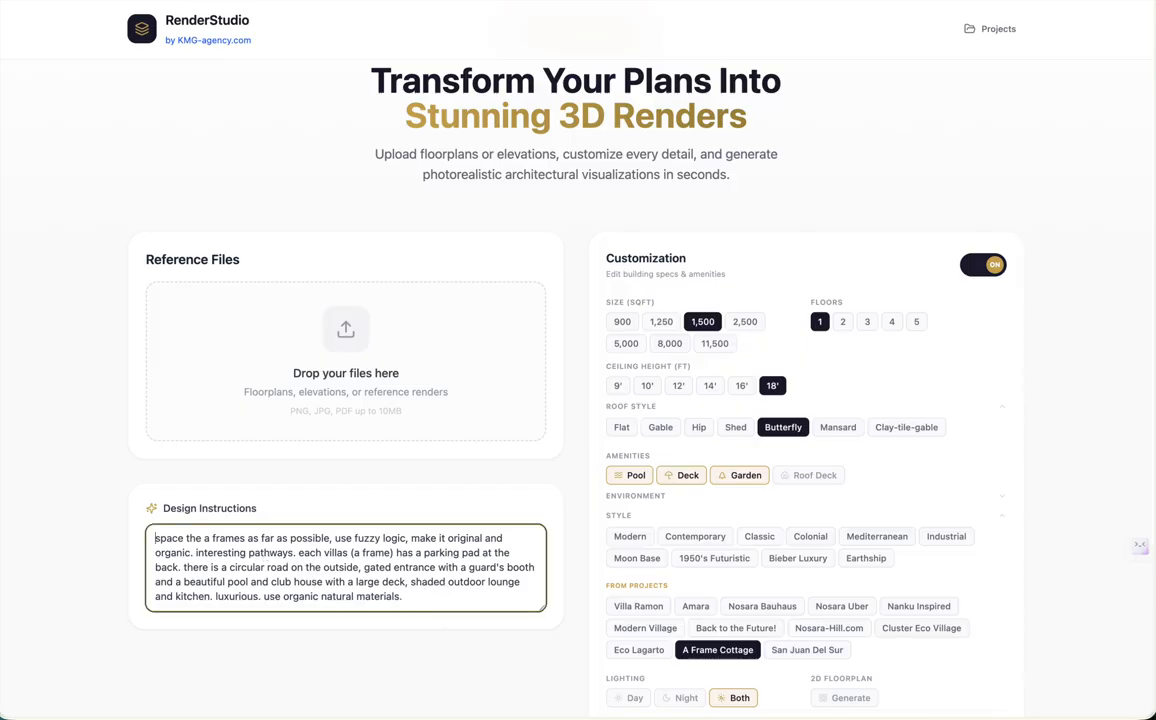
type("OVR")
key("BackSpace")
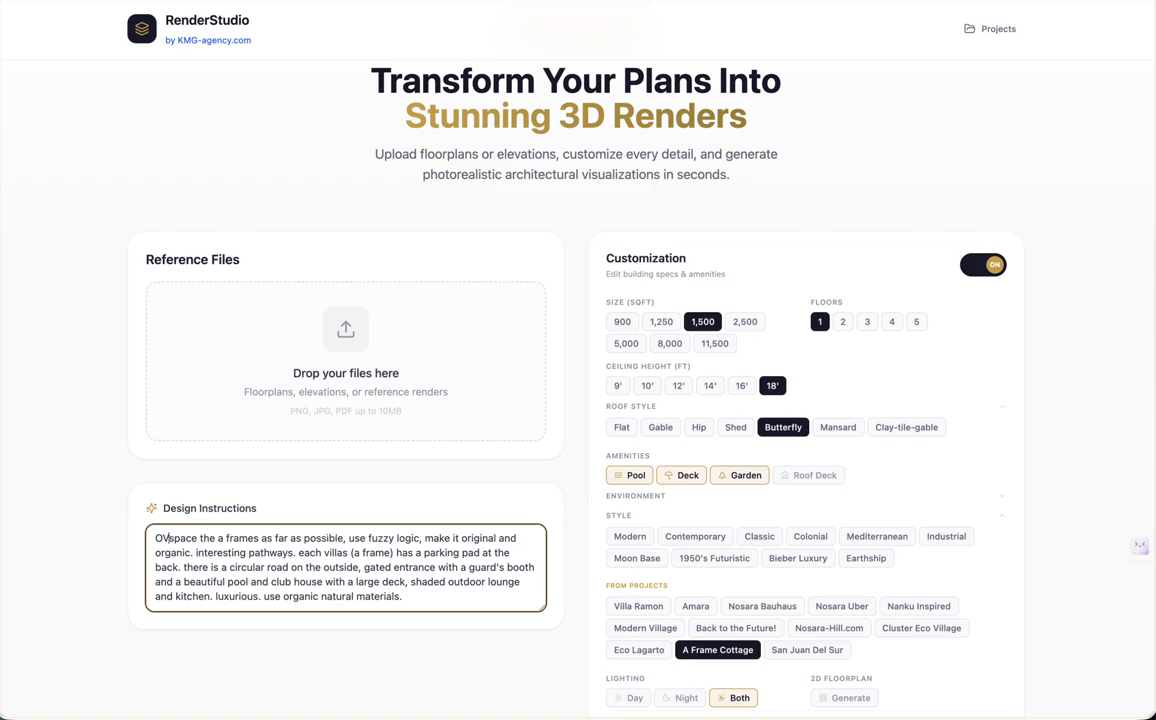
type("ERRIDE")
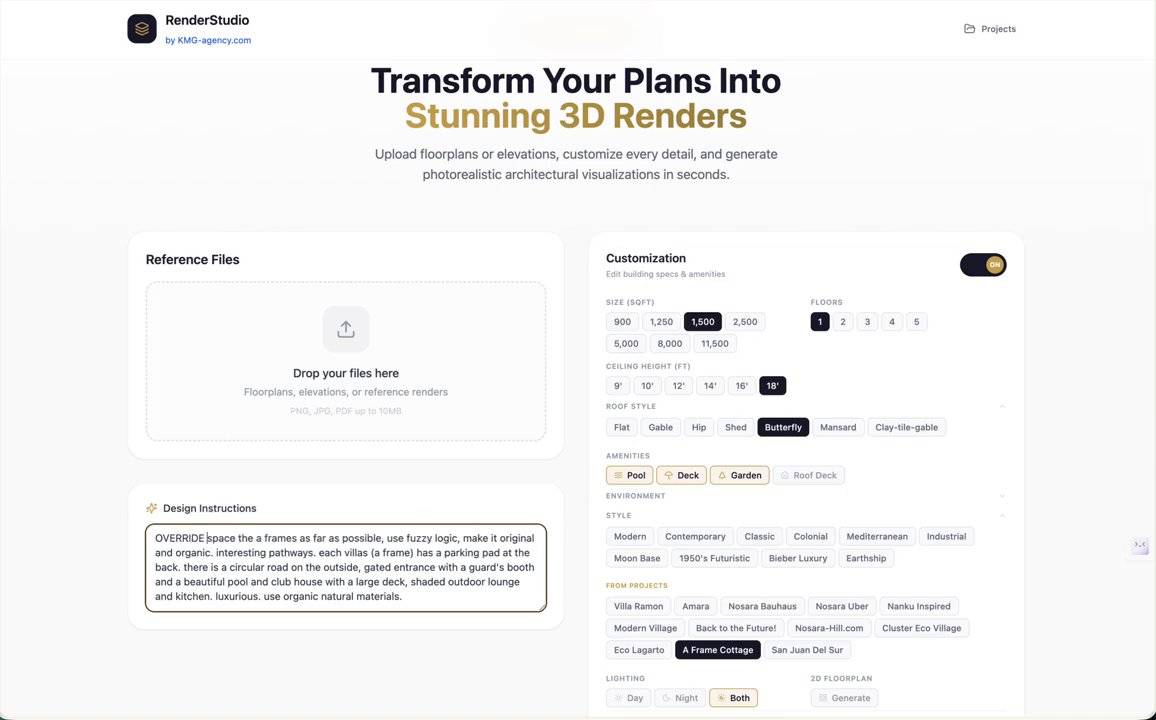
- Add "cutomization with design instructions." after OVERRIDE in the design instructions
type("cutomization")
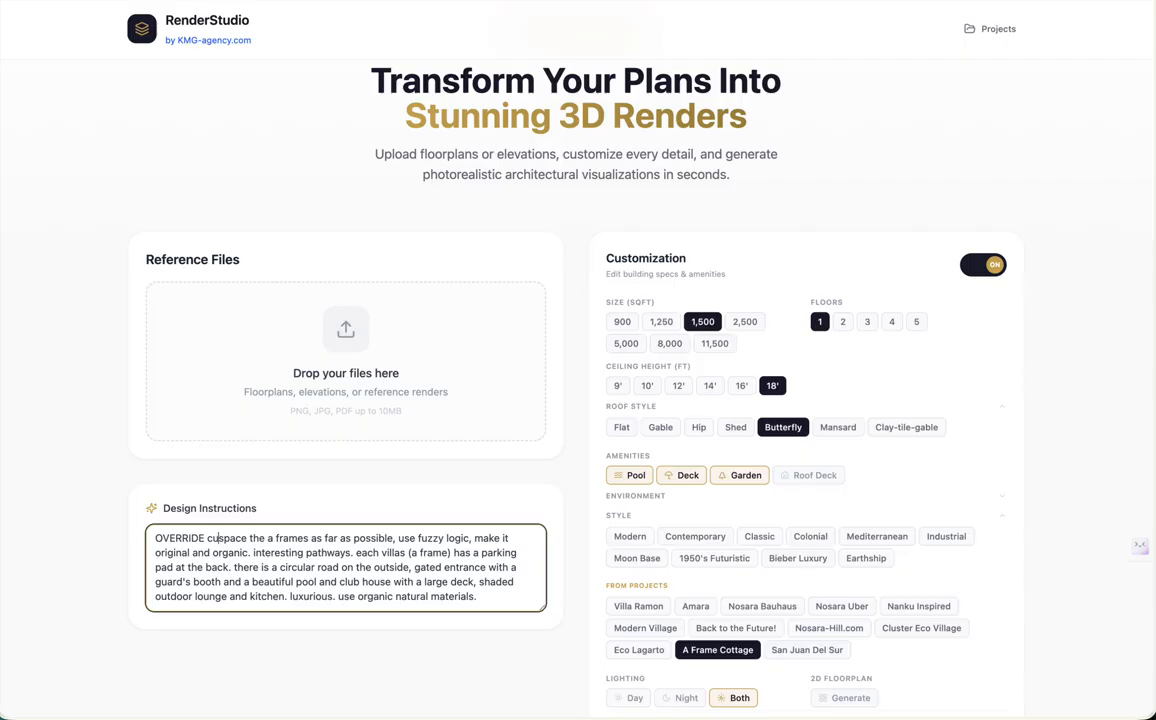
type(" w")
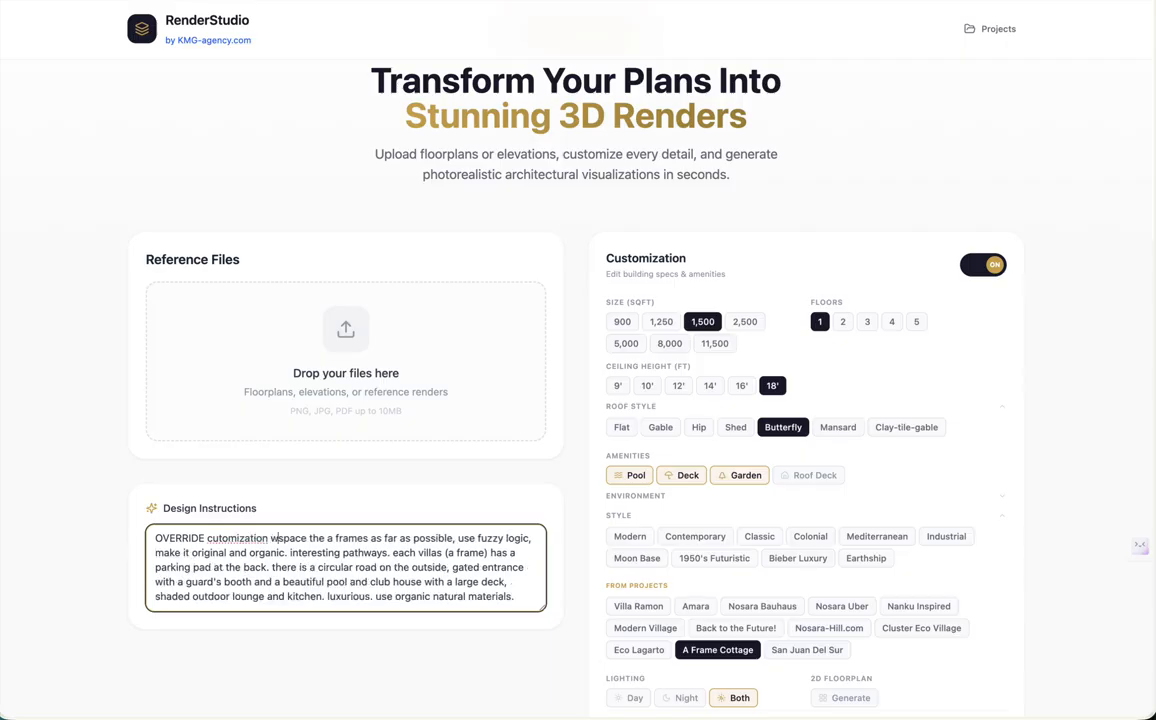
type("ith design ins")
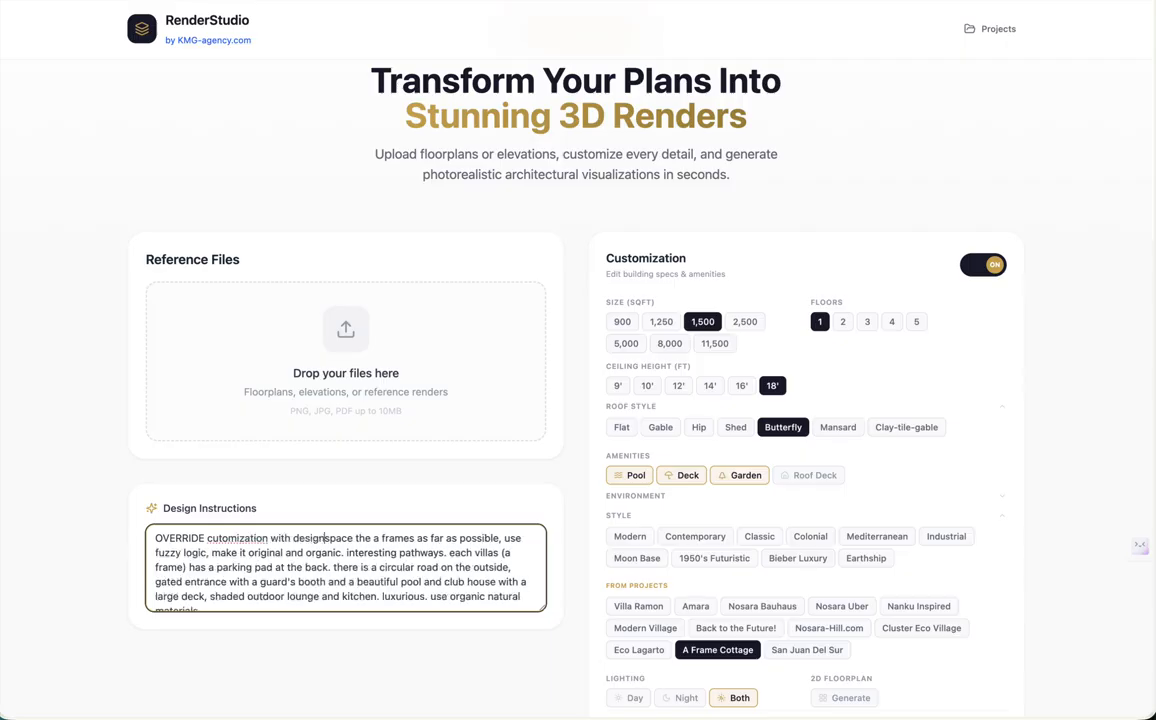
type("trutions.")
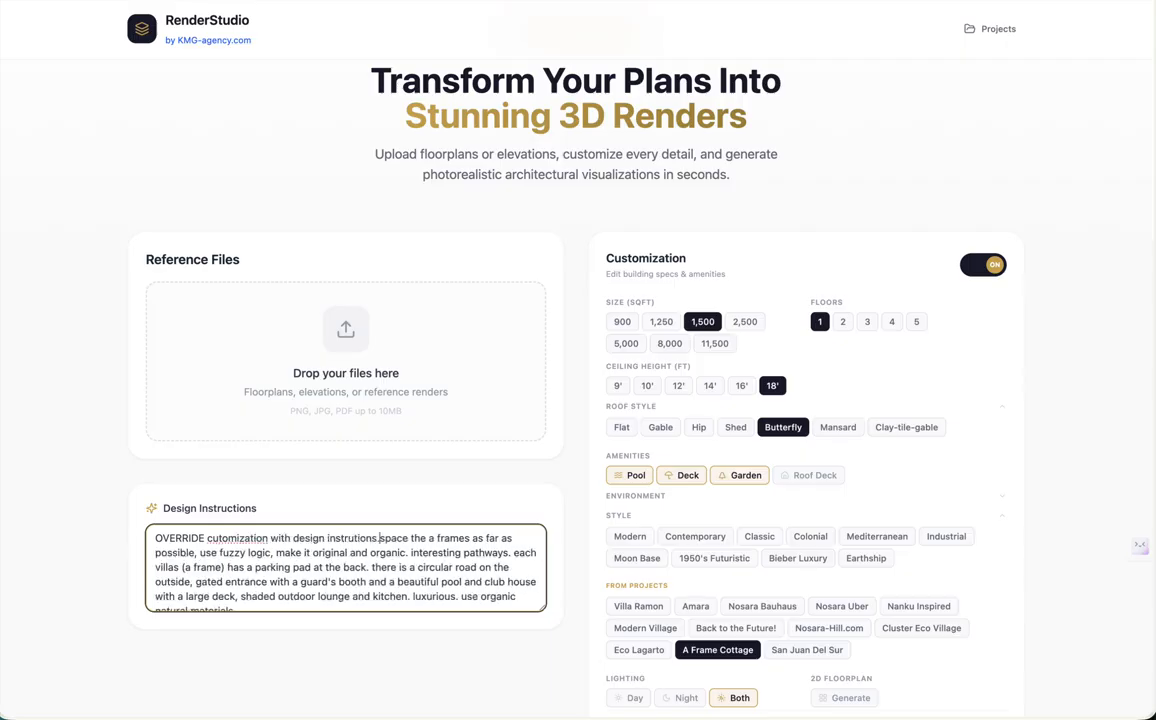
key("ctrl+shift+Left")
type("instruct")
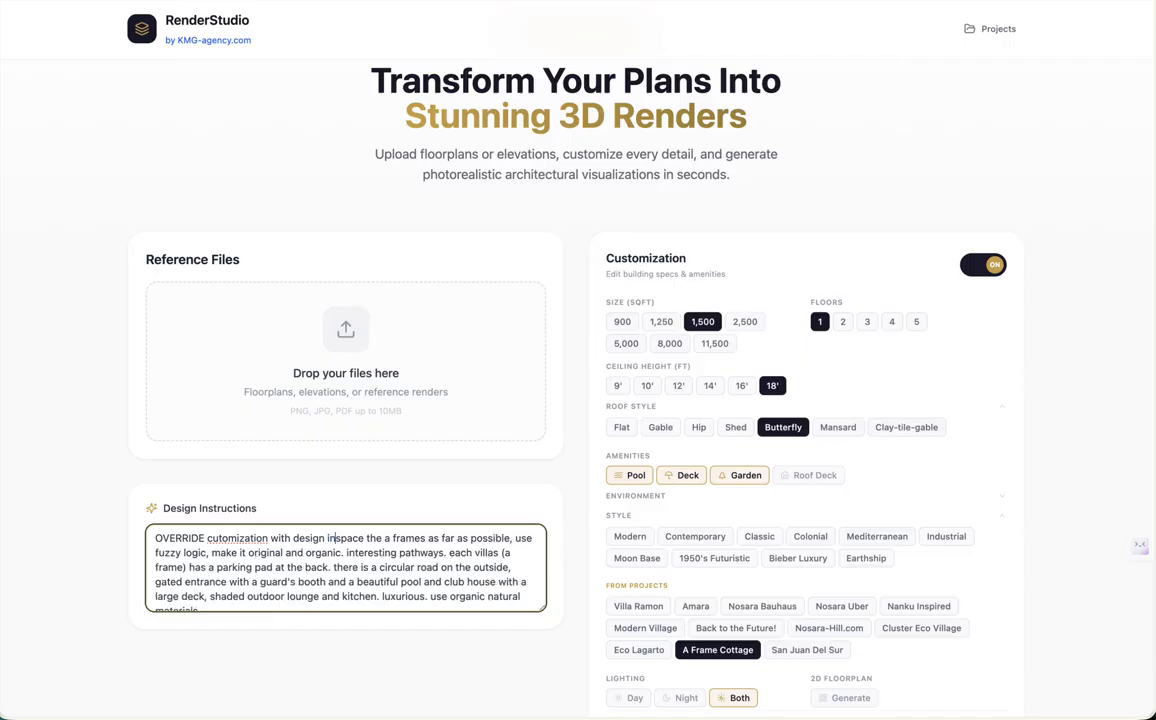
type("ions. s")
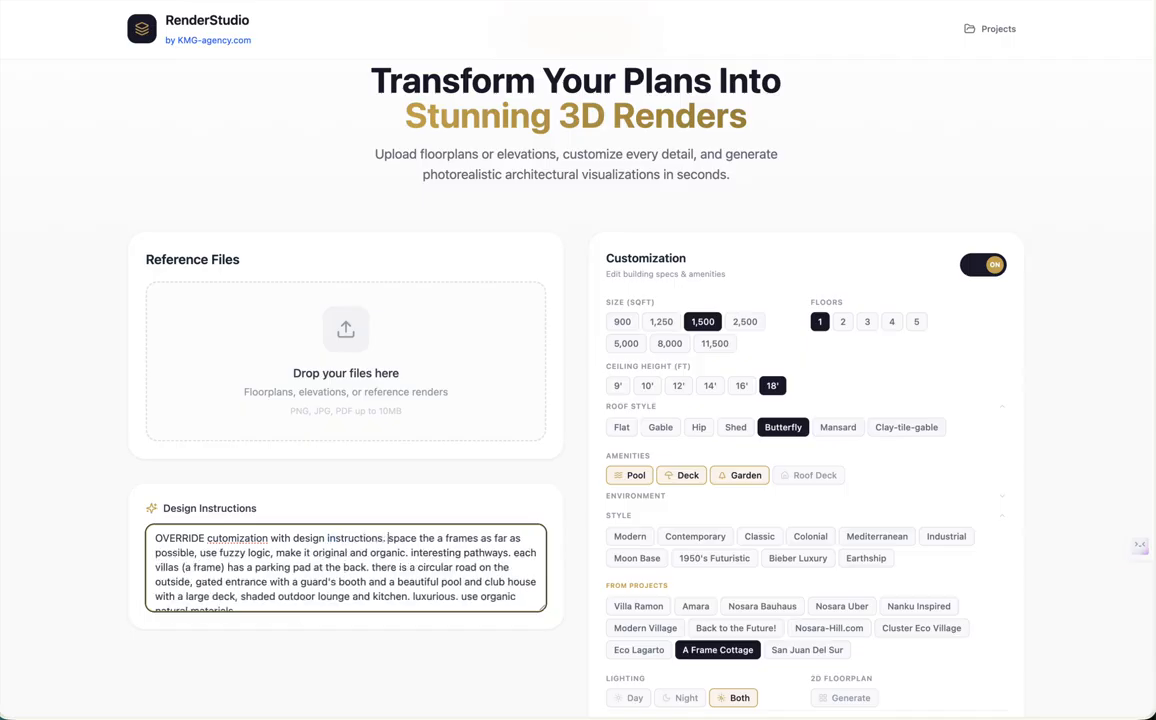
- Generate the four day and night renders of the A-frame cluster community
scroll(679, 551, "down", 10)
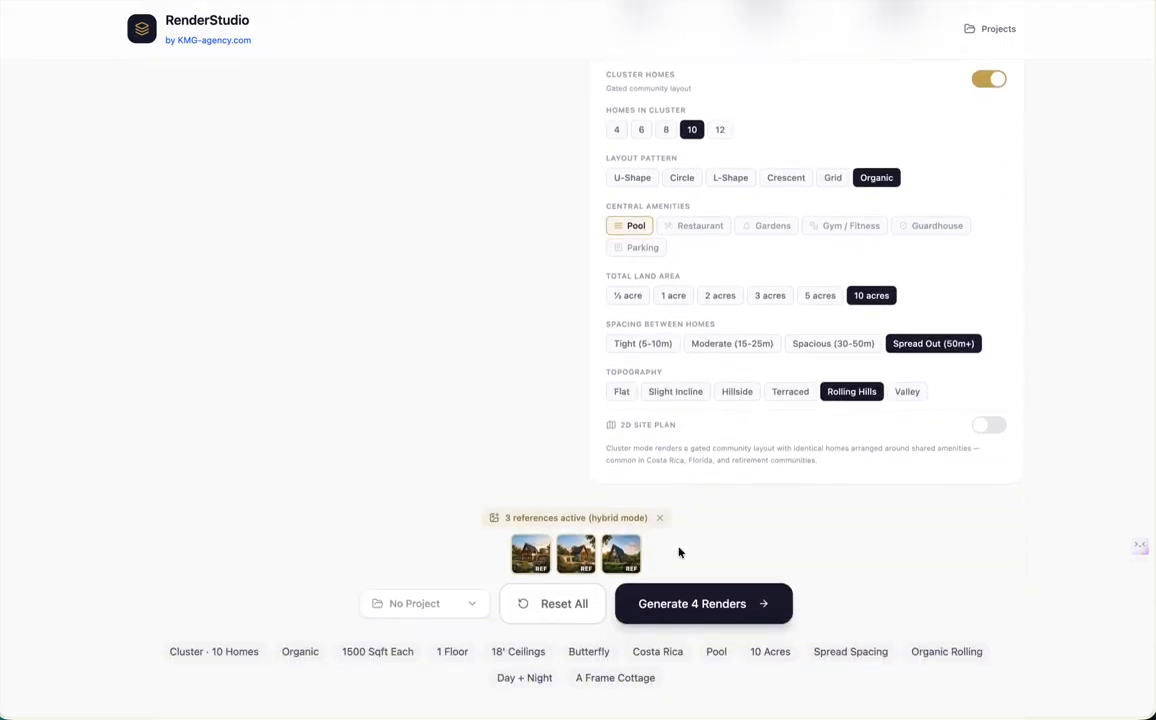
scroll(760, 378, "up", 1)
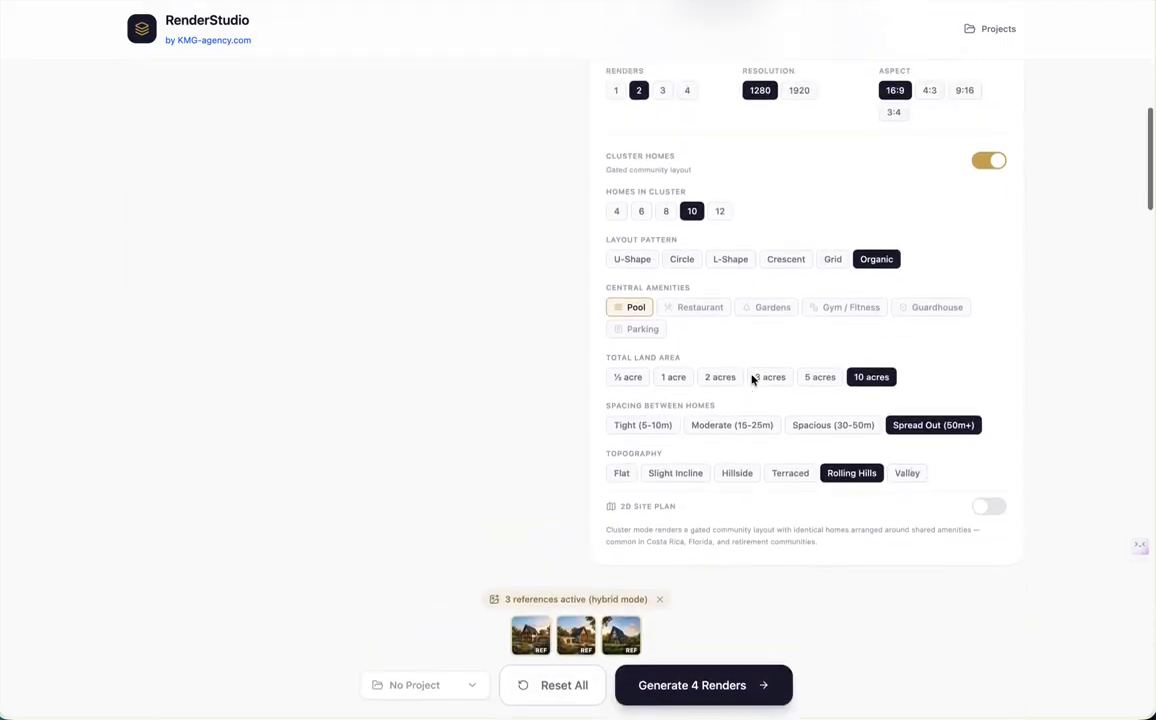
scroll(752, 380, "down", 2)
scroll(752, 380, "down", 1)
left_click(704, 470)
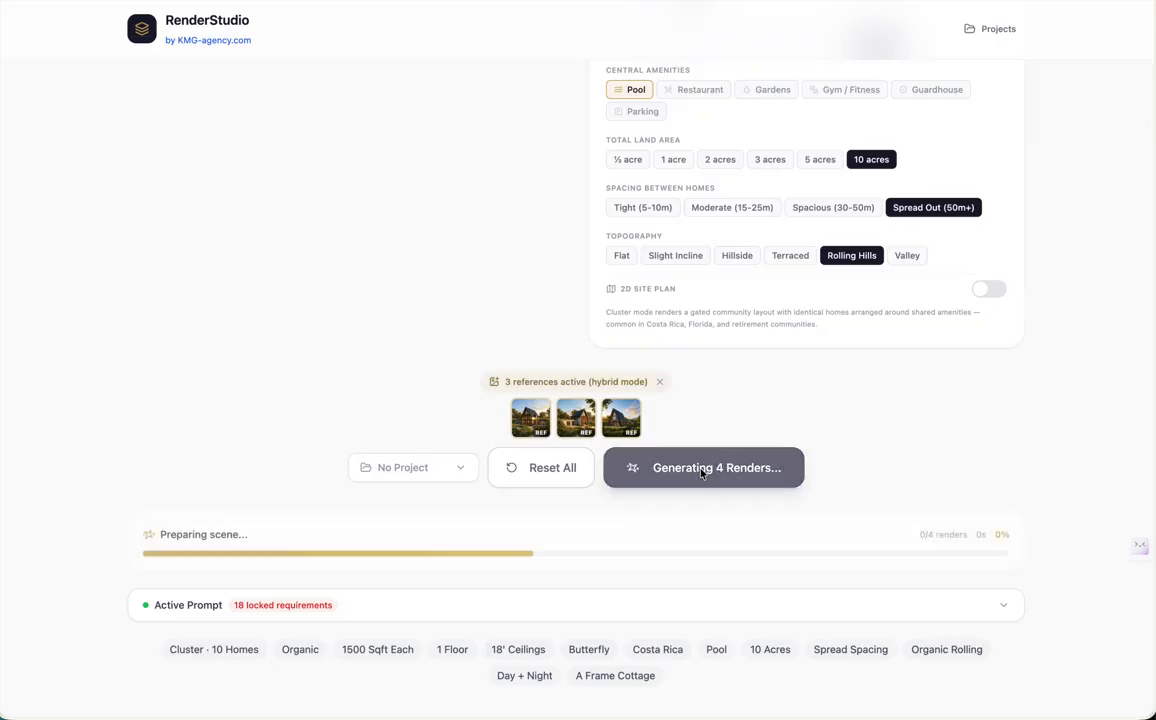
left_click(464, 471)
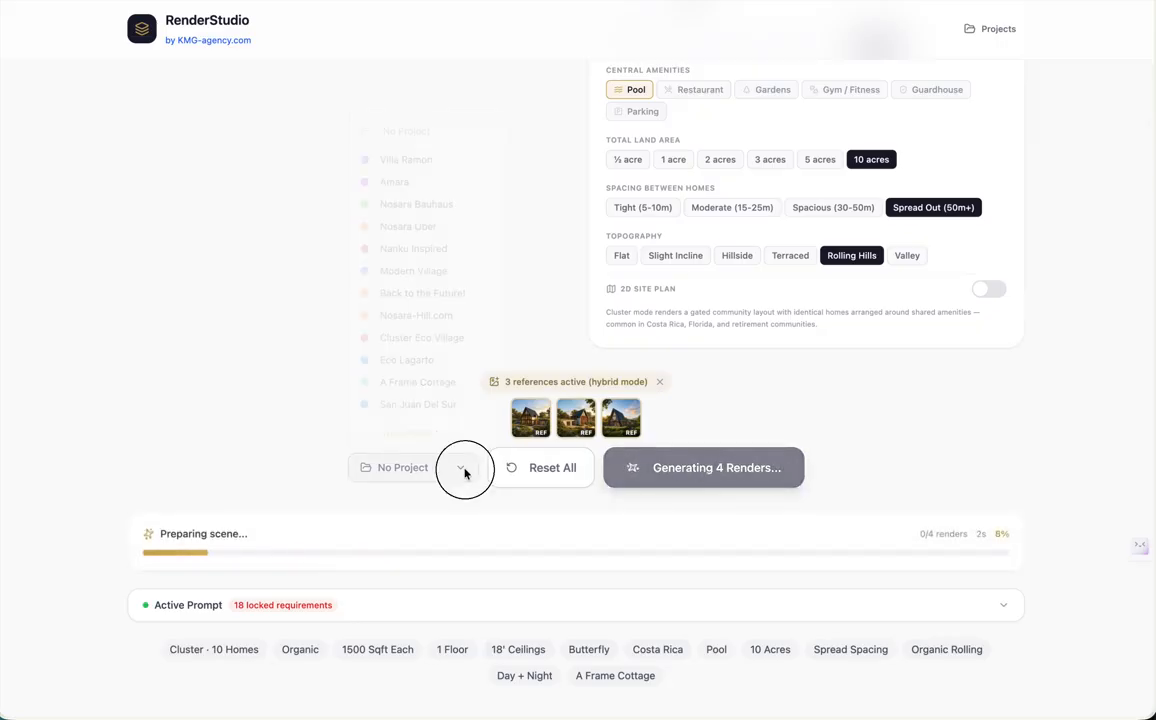
left_click(276, 401)
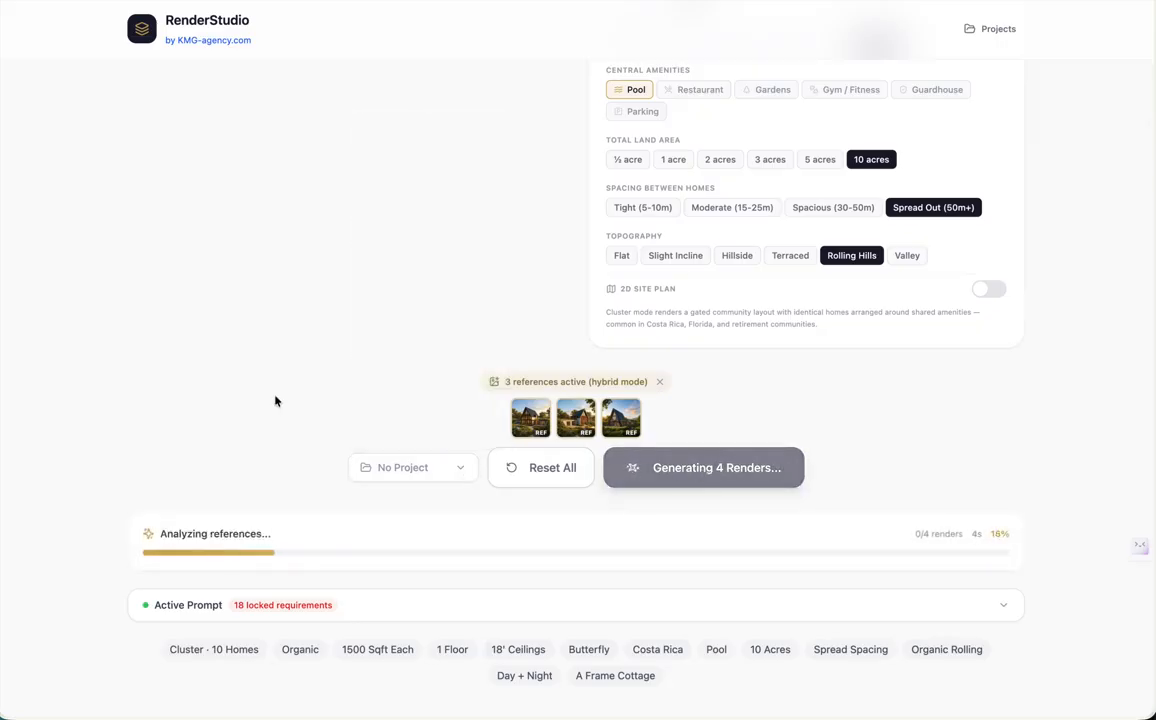
- Check the progress of the four renders and look through the earlier projects in the render history
scroll(276, 401, "down", 2)
scroll(276, 401, "down", 1)
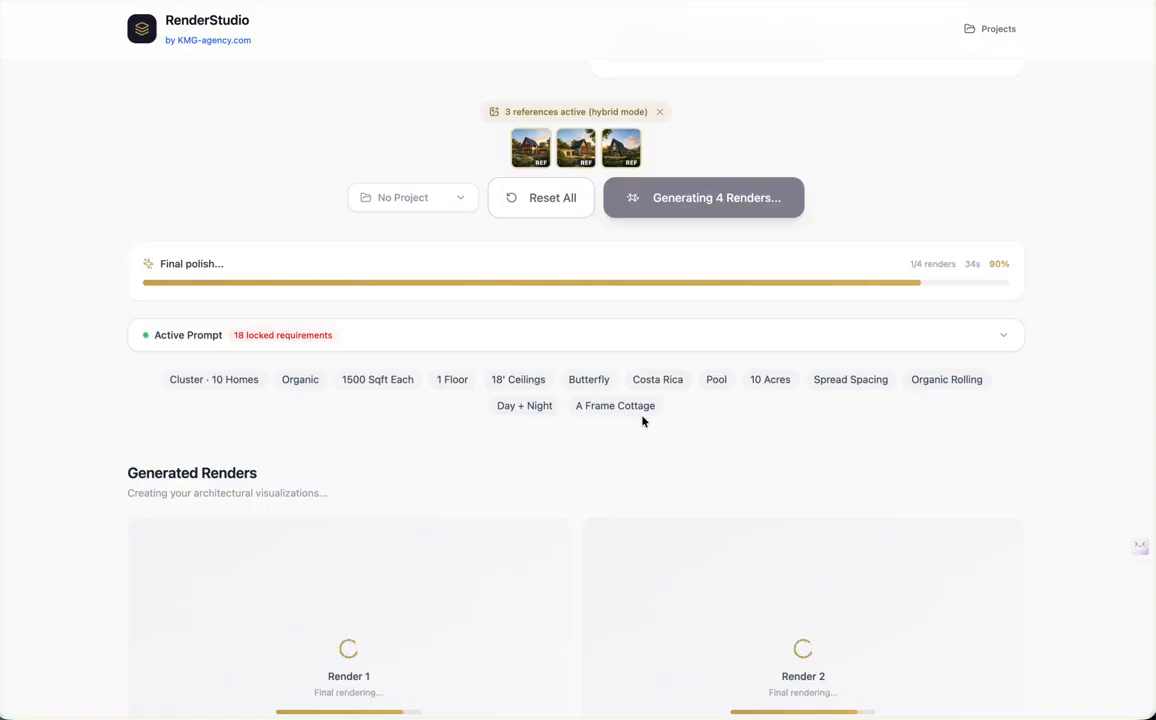
scroll(643, 421, "down", 3)
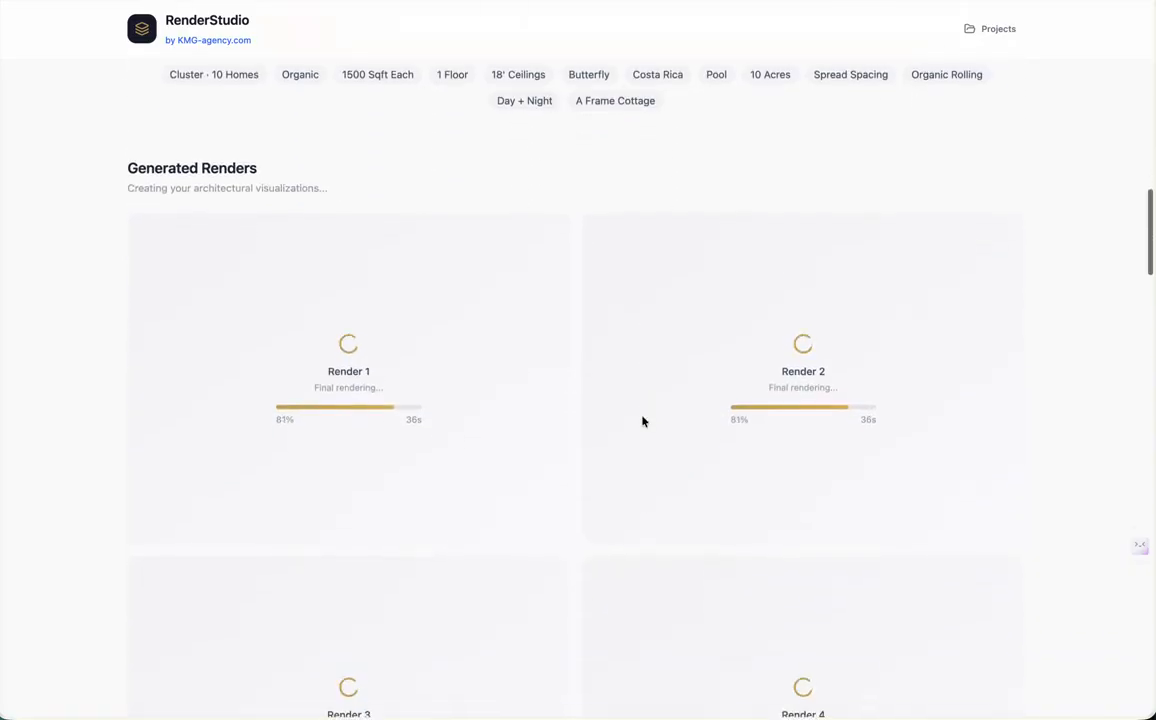
scroll(643, 421, "down", 12)
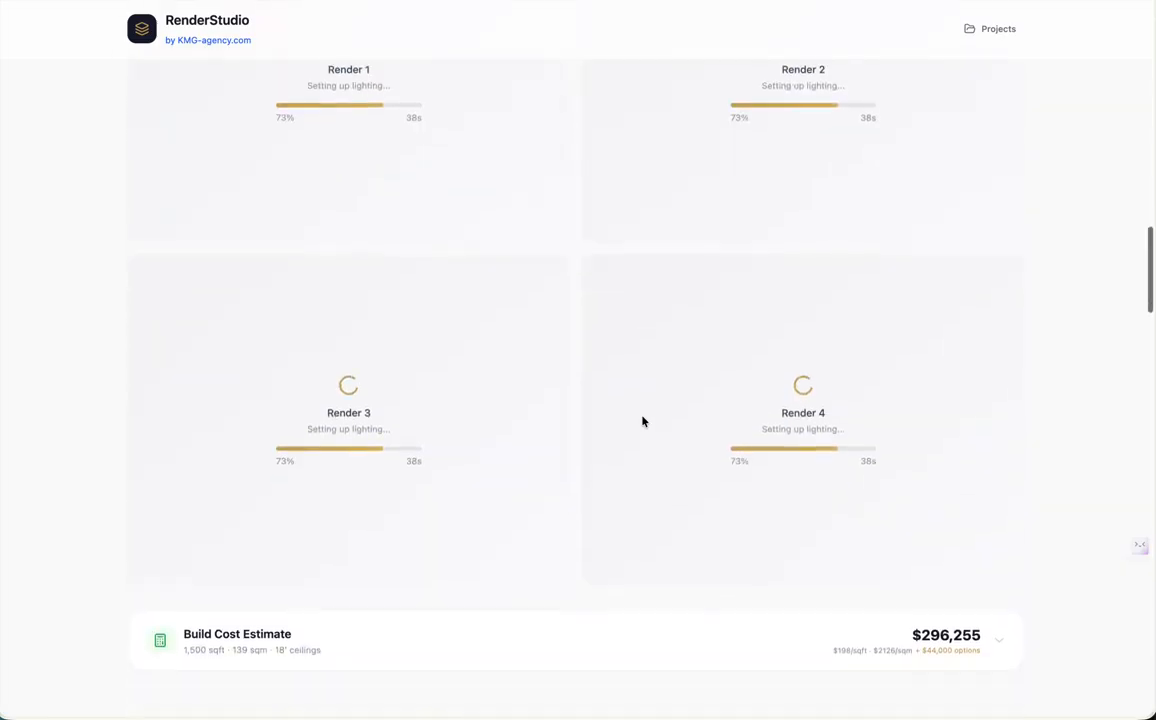
scroll(643, 421, "down", 15)
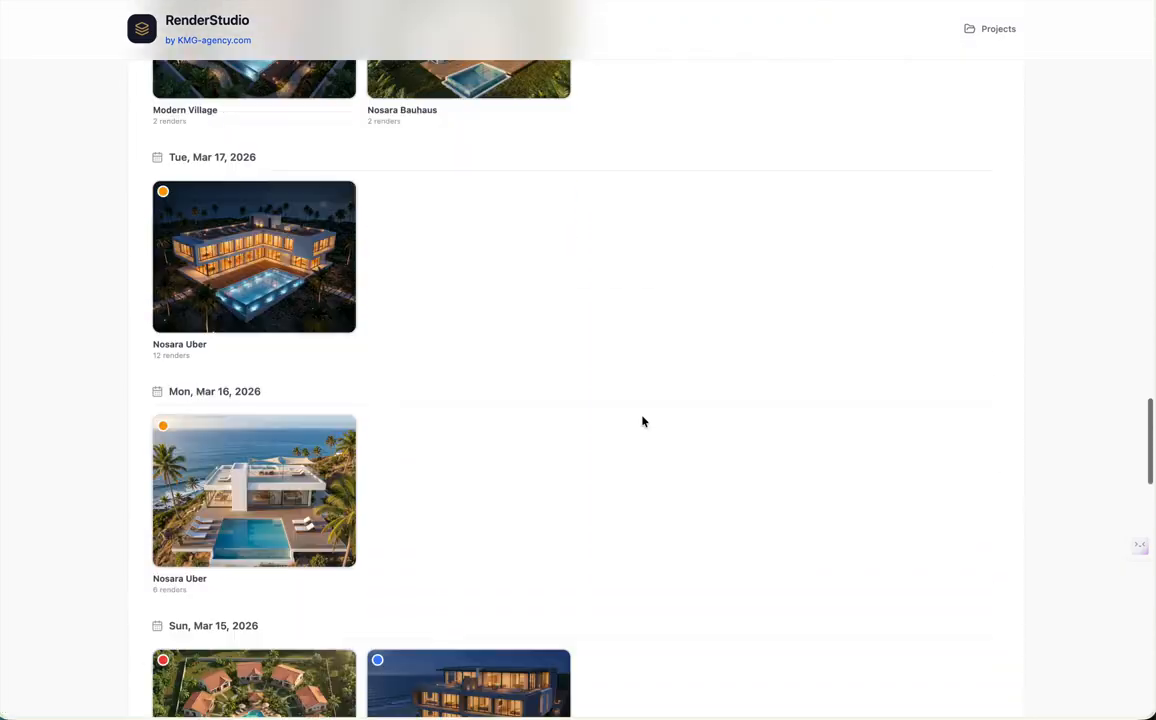
scroll(643, 421, "down", 5)
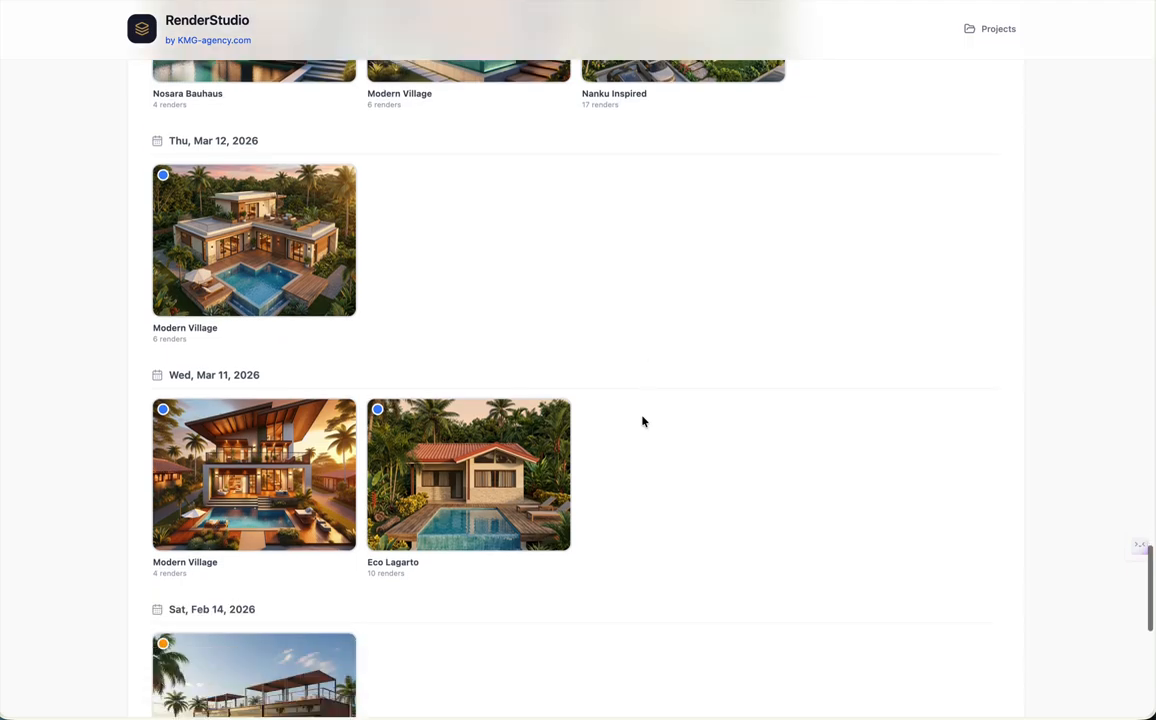
scroll(643, 421, "up", 6)
scroll(643, 421, "down", 8)
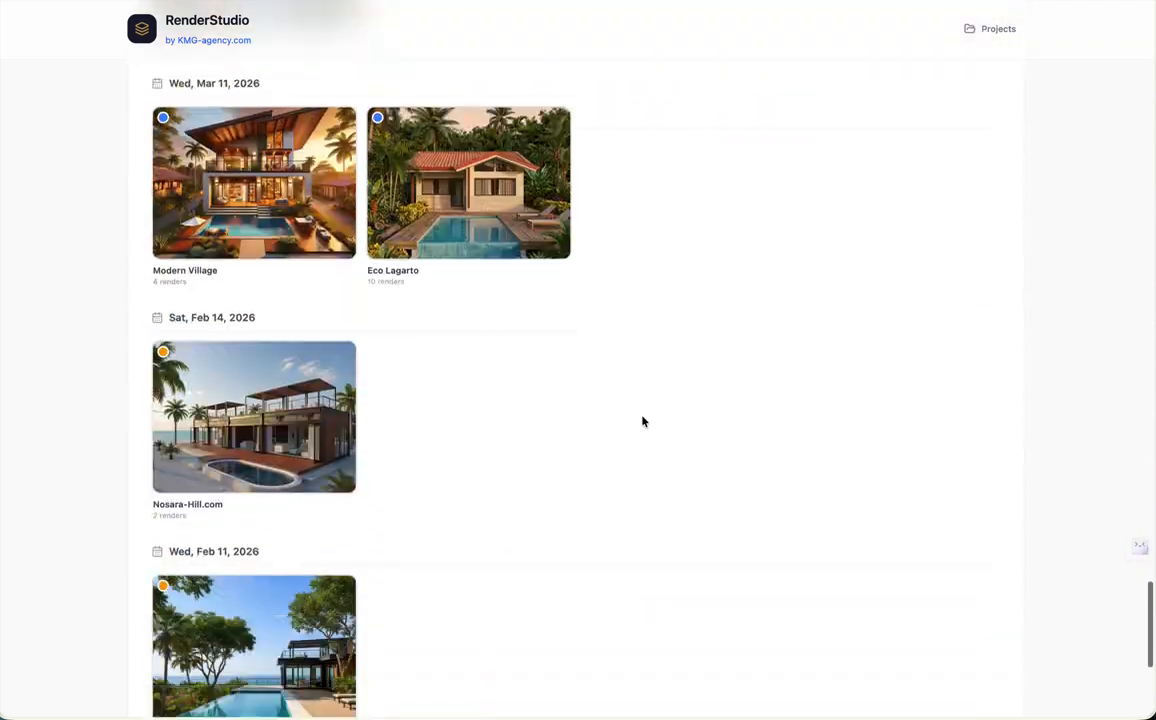
scroll(643, 421, "up", 11)
scroll(643, 421, "up", 1)
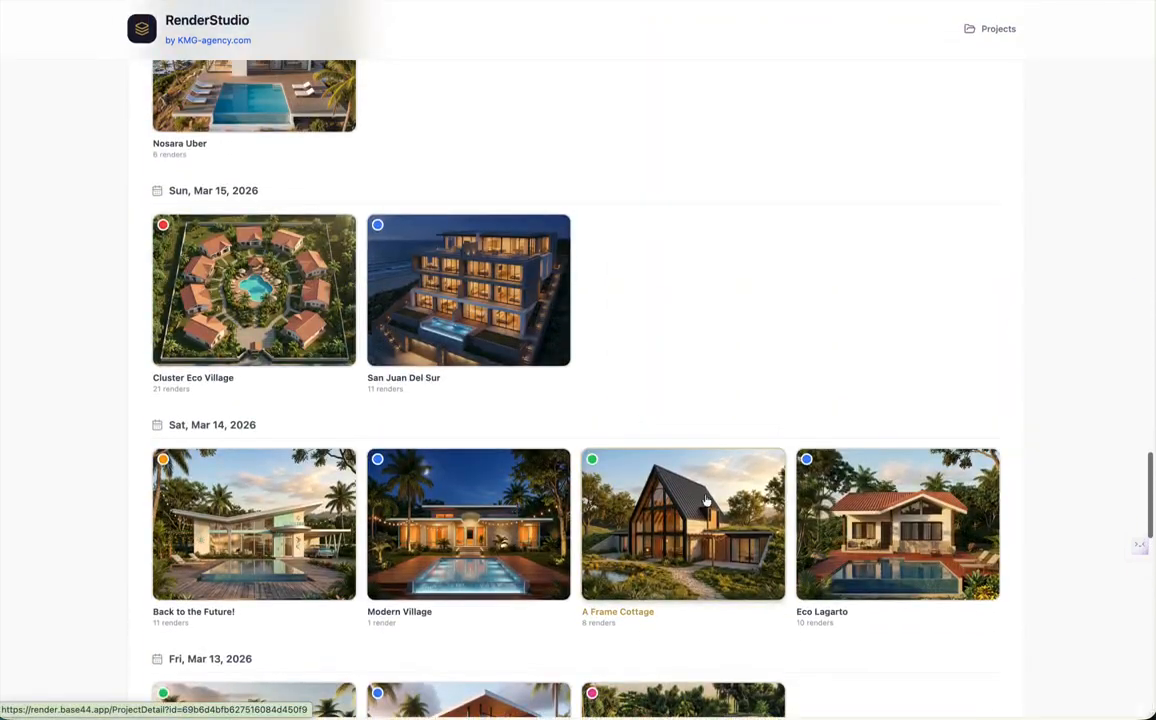
scroll(674, 507, "up", 12)
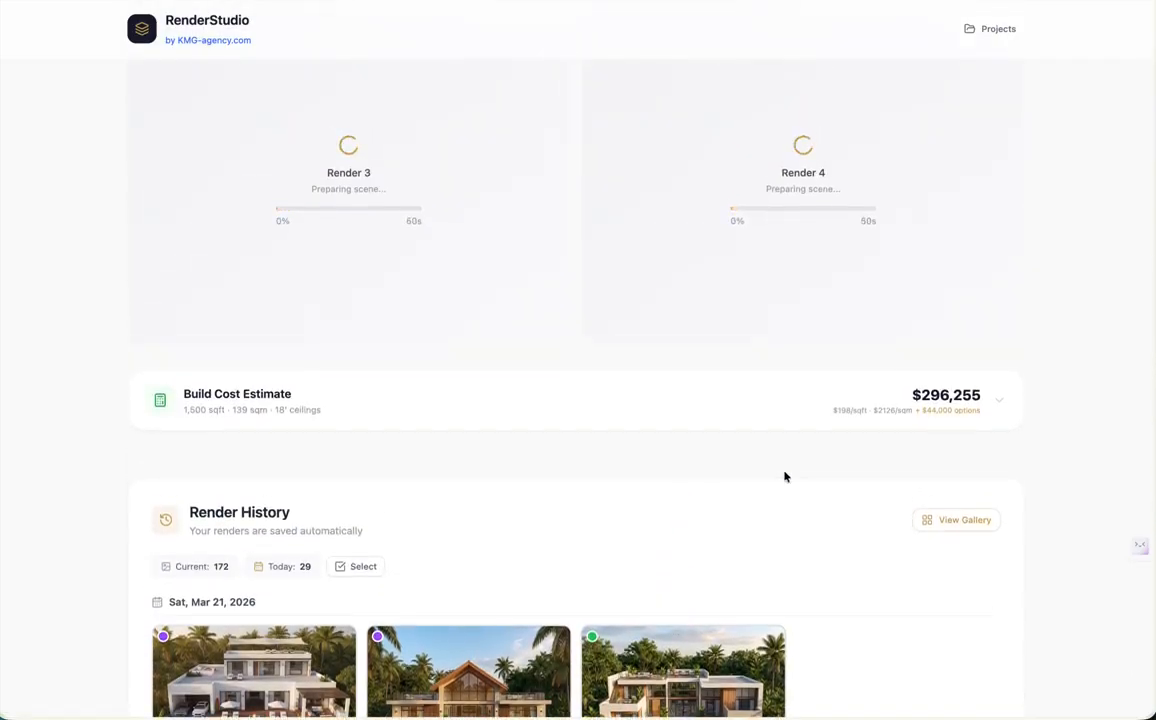
- Expand the Build Cost Estimate and review its cost breakdown, total house cost and optional add-ons
left_click(999, 400)
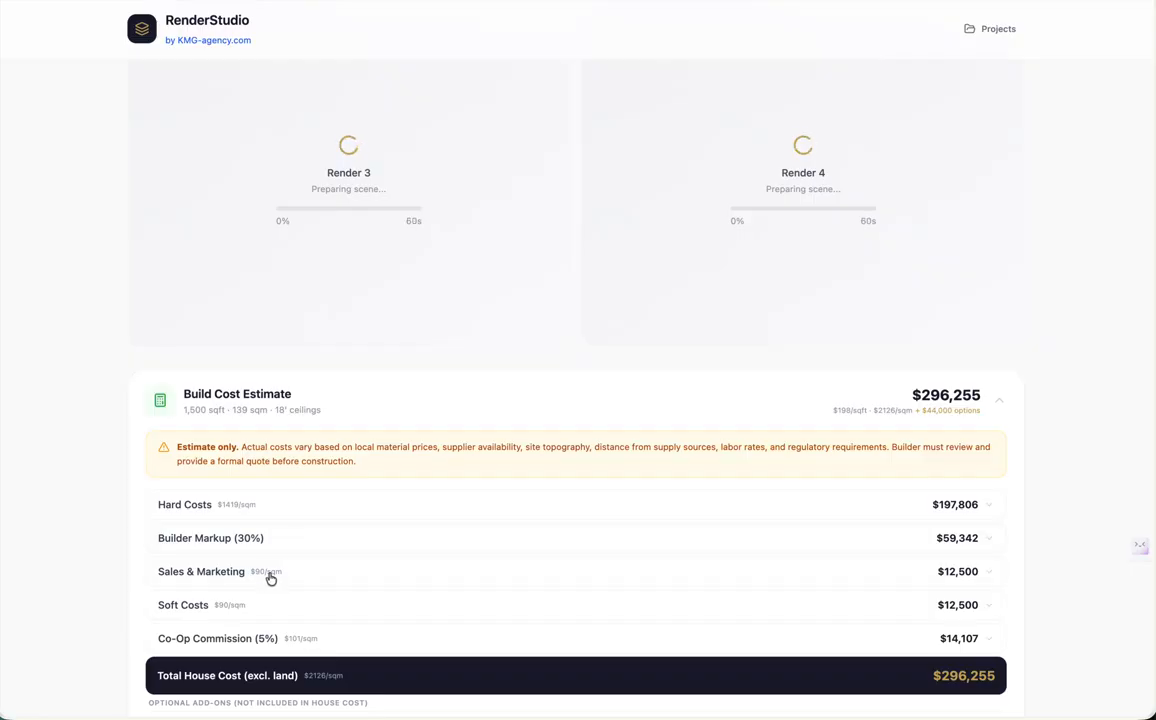
scroll(356, 637, "down", 2)
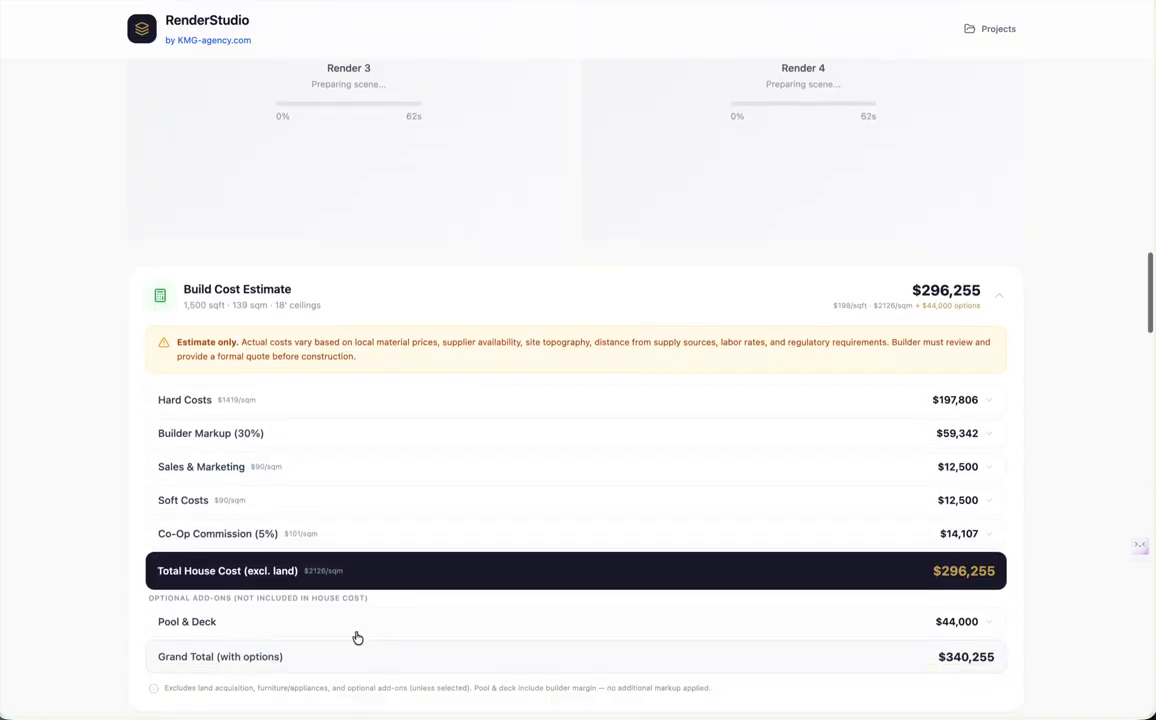
scroll(357, 638, "up", 1)
- Check the progress of the four community renders until they are generated
scroll(356, 637, "up", 8)
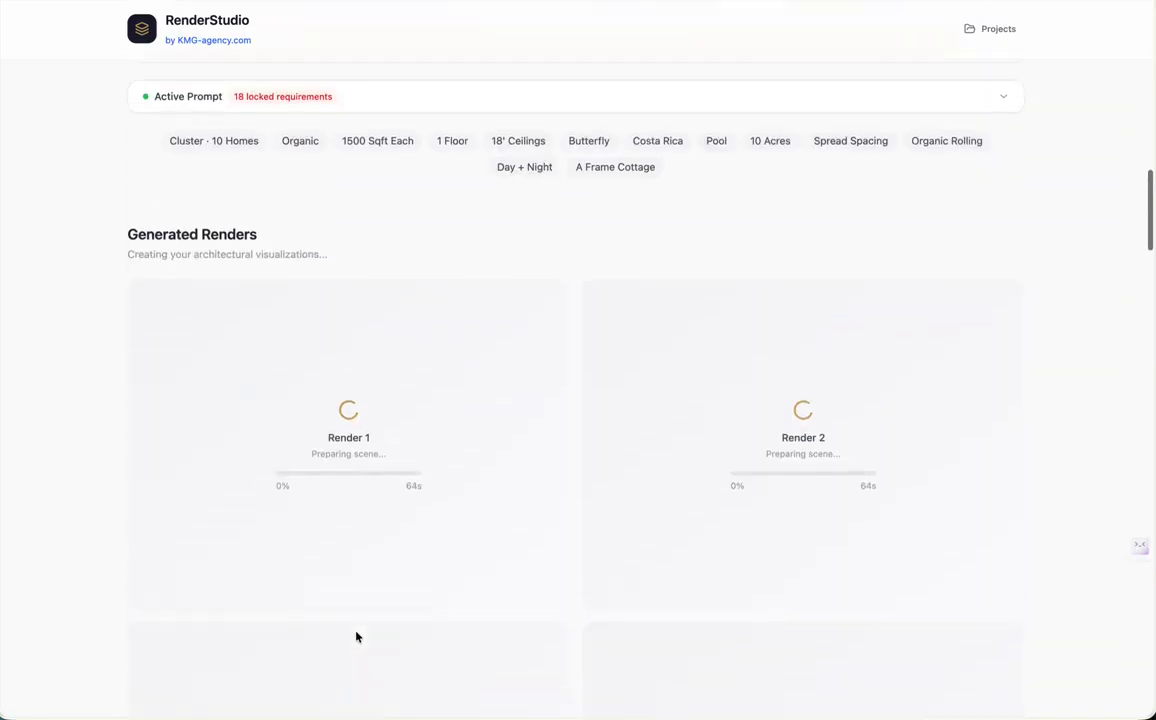
scroll(356, 637, "down", 3)
scroll(356, 637, "up", 1)
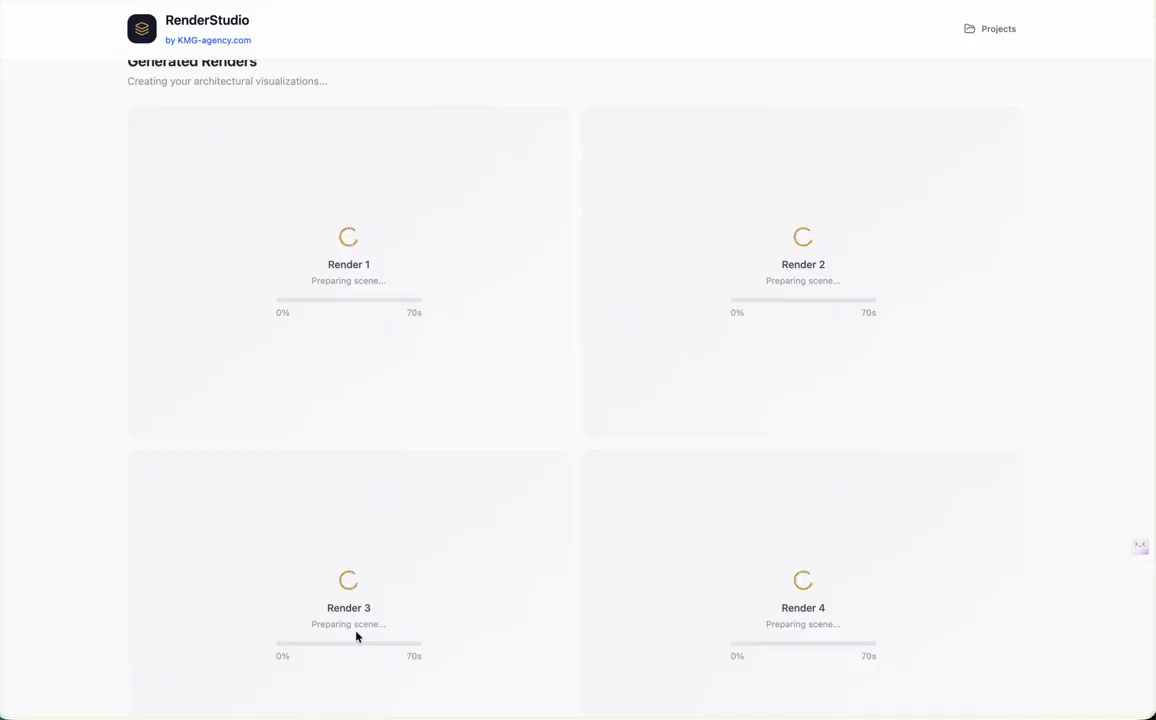
scroll(356, 637, "up", 2)
scroll(356, 637, "up", 10)
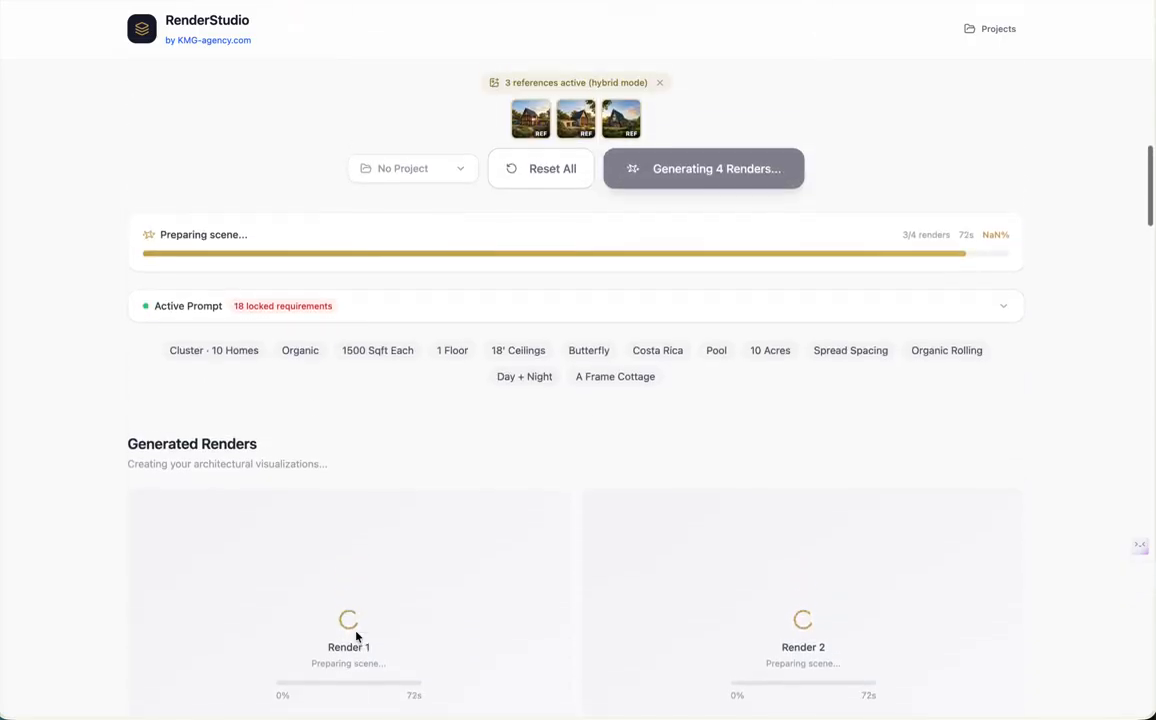
scroll(356, 637, "down", 10)
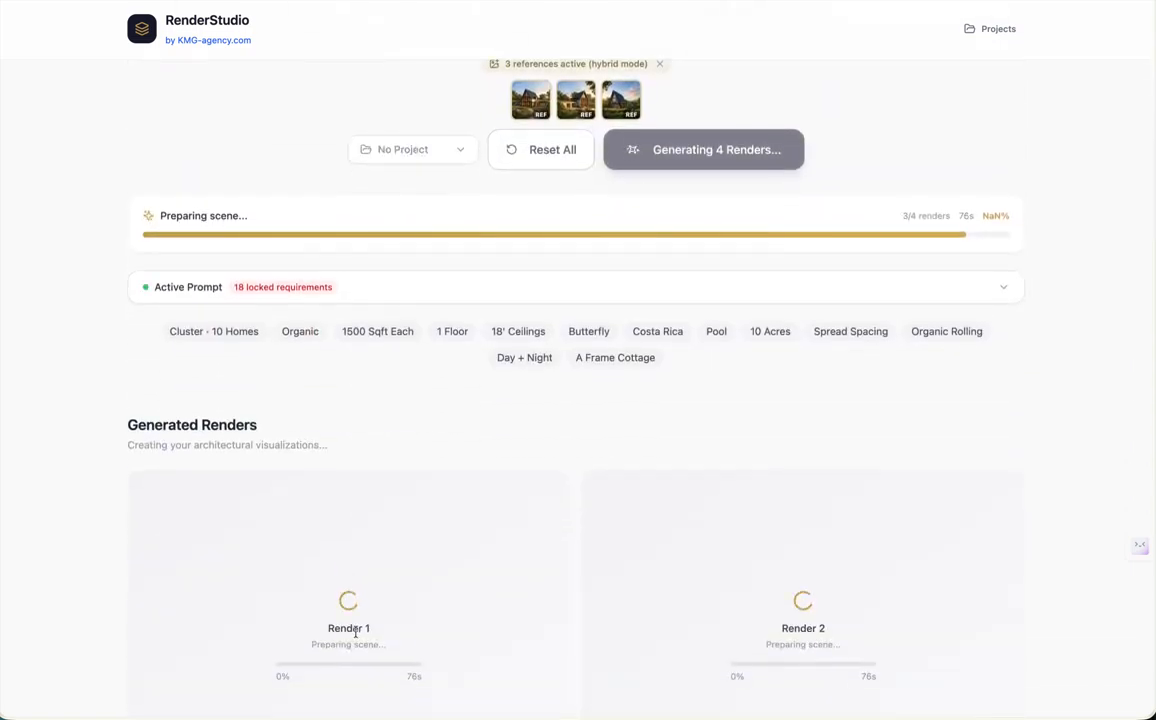
scroll(356, 632, "down", 3)
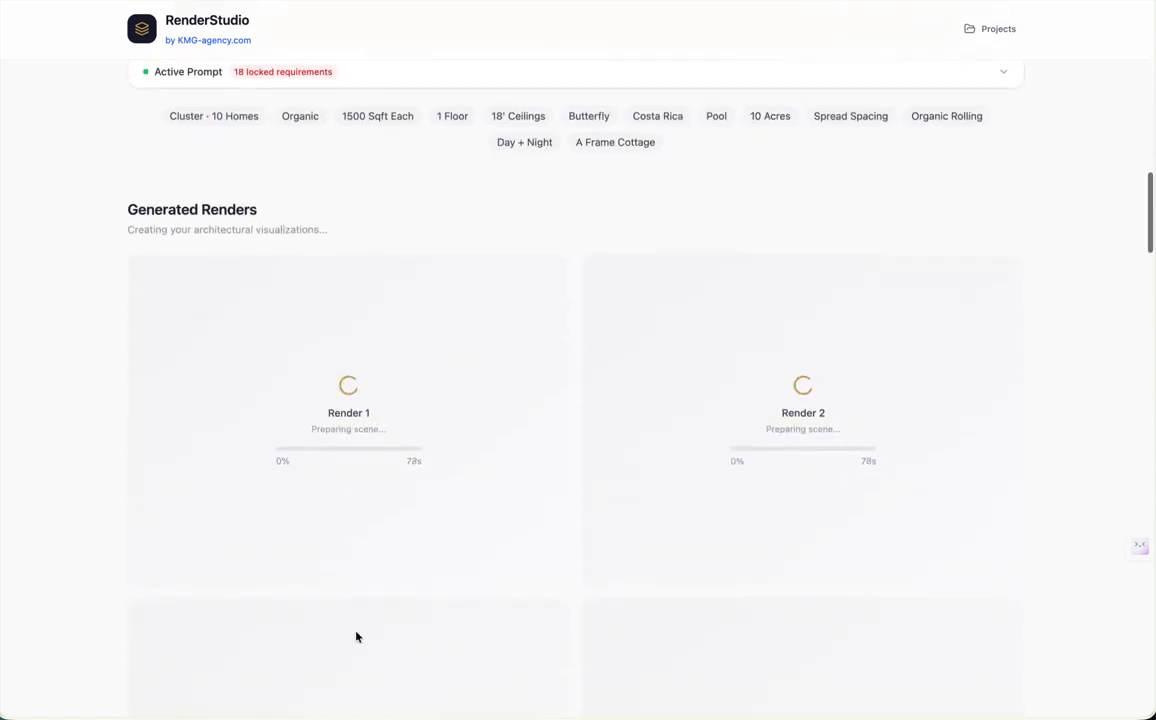
scroll(356, 637, "down", 2)
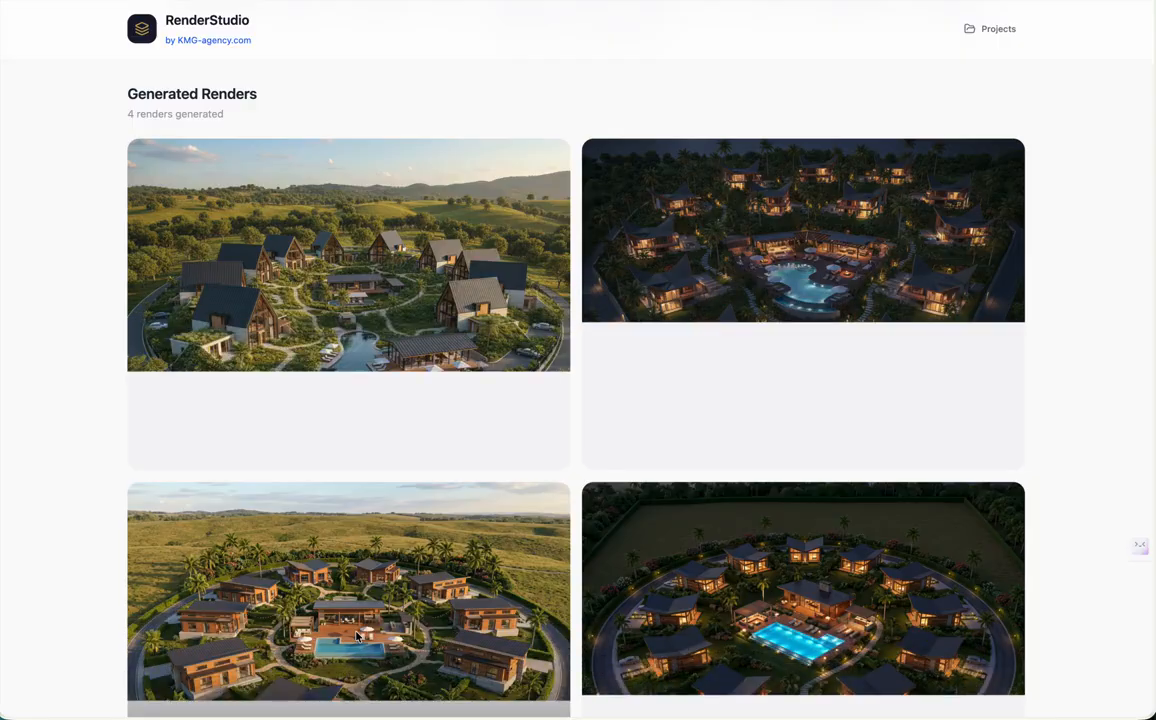
- Open the daytime Front View render of the A-frame community full size and enlarge the view to 200% for inspection
scroll(356, 636, "down", 1)
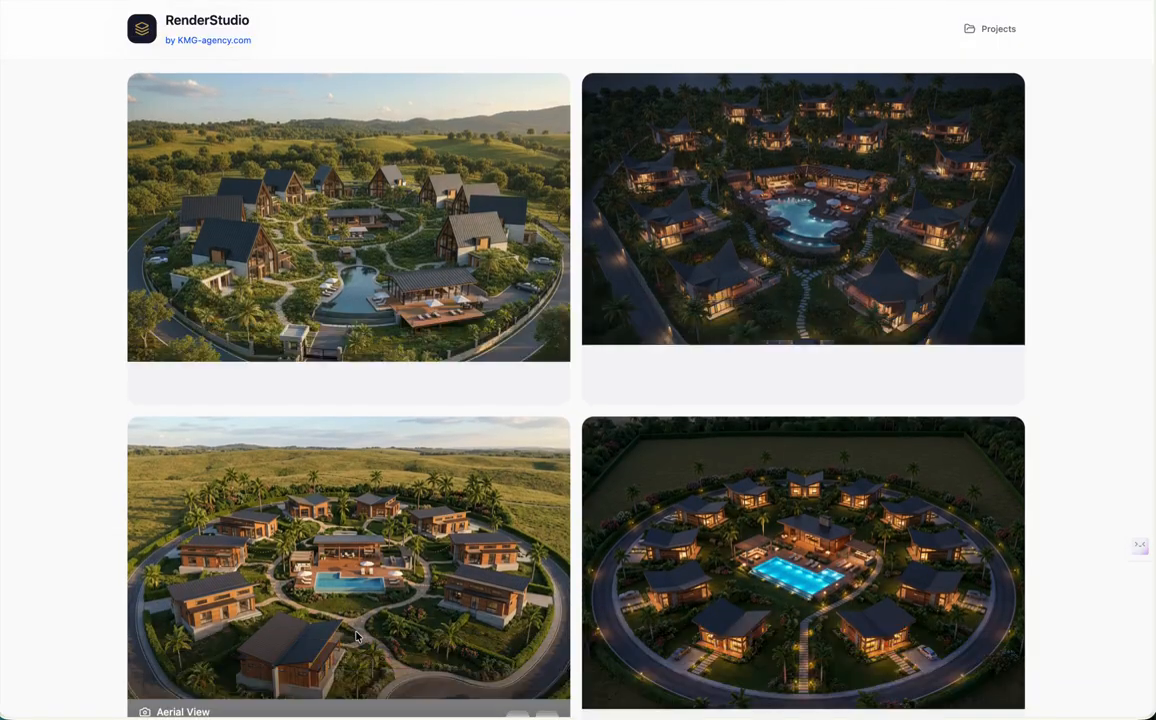
mouse_move(358, 378)
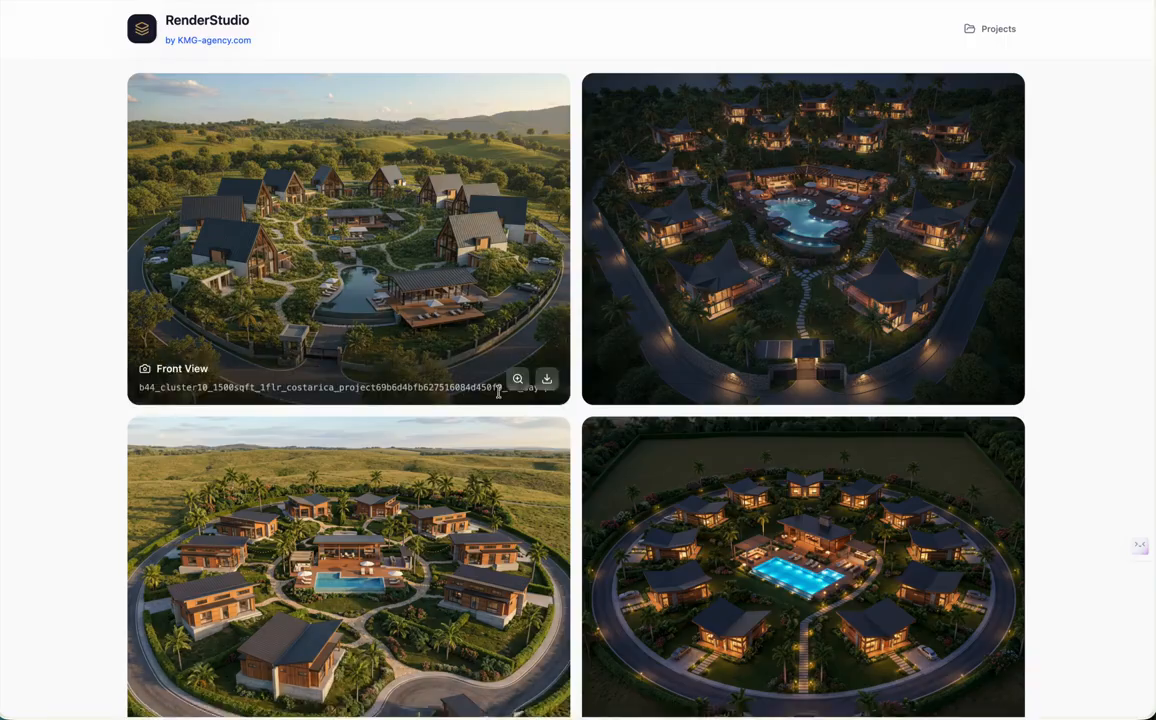
left_click(462, 345)
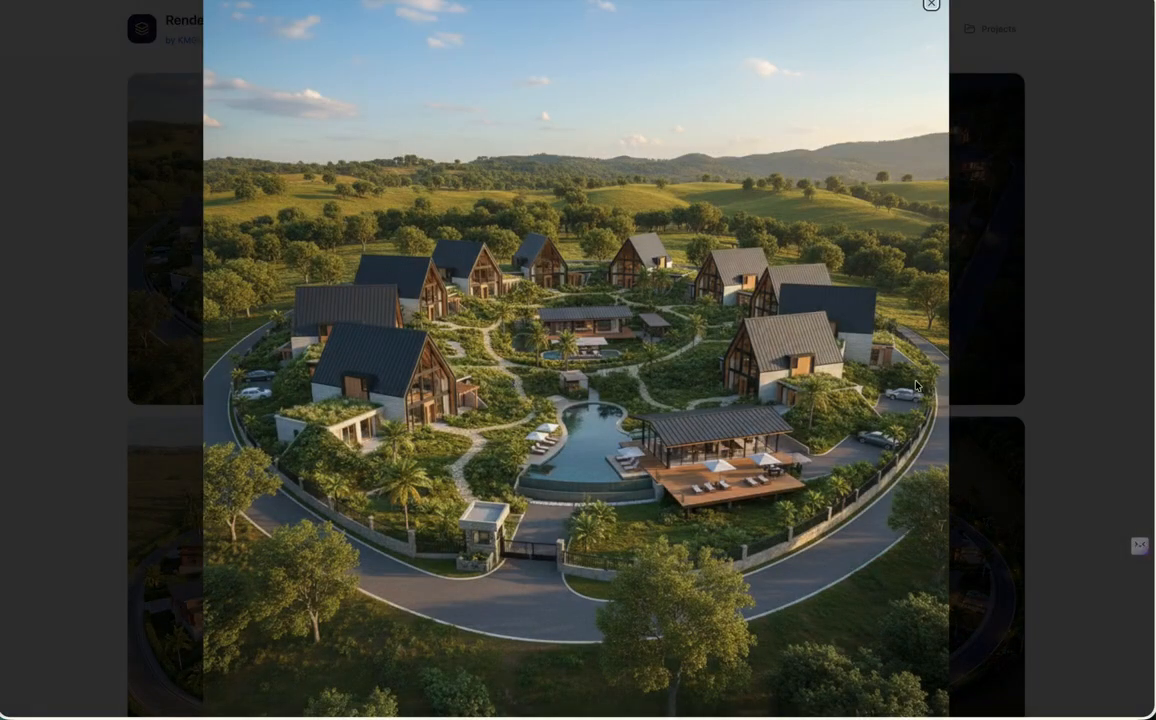
scroll(916, 385, "up", 2)
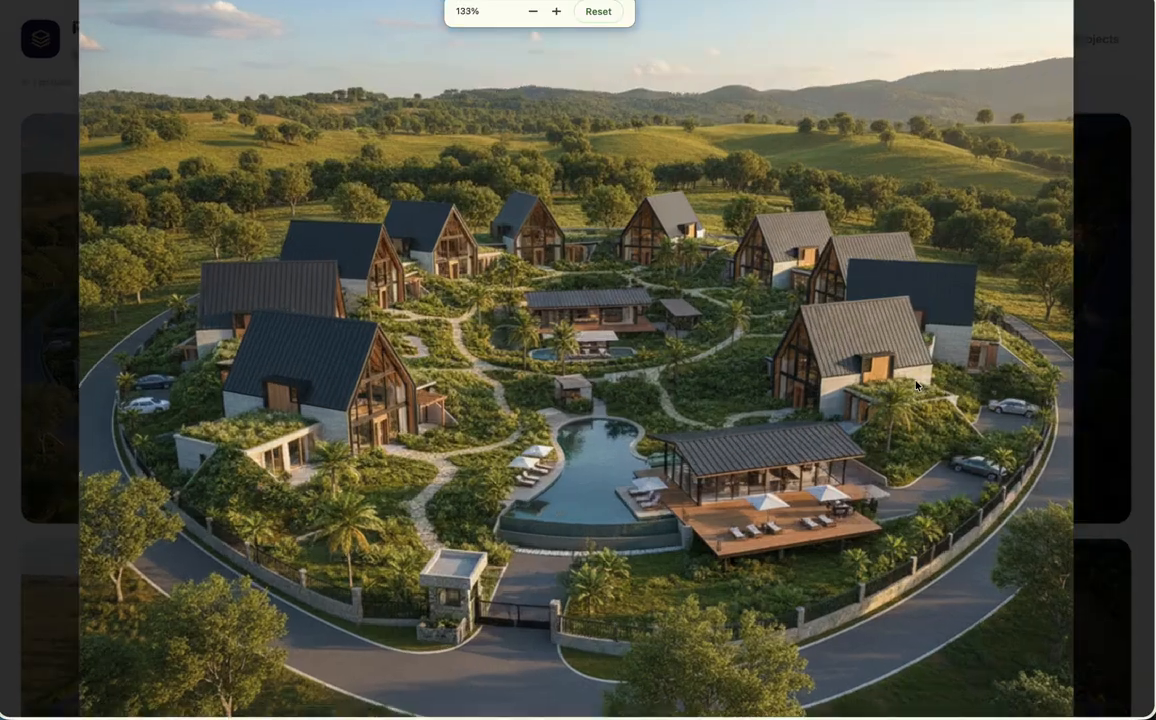
scroll(916, 385, "up", 2)
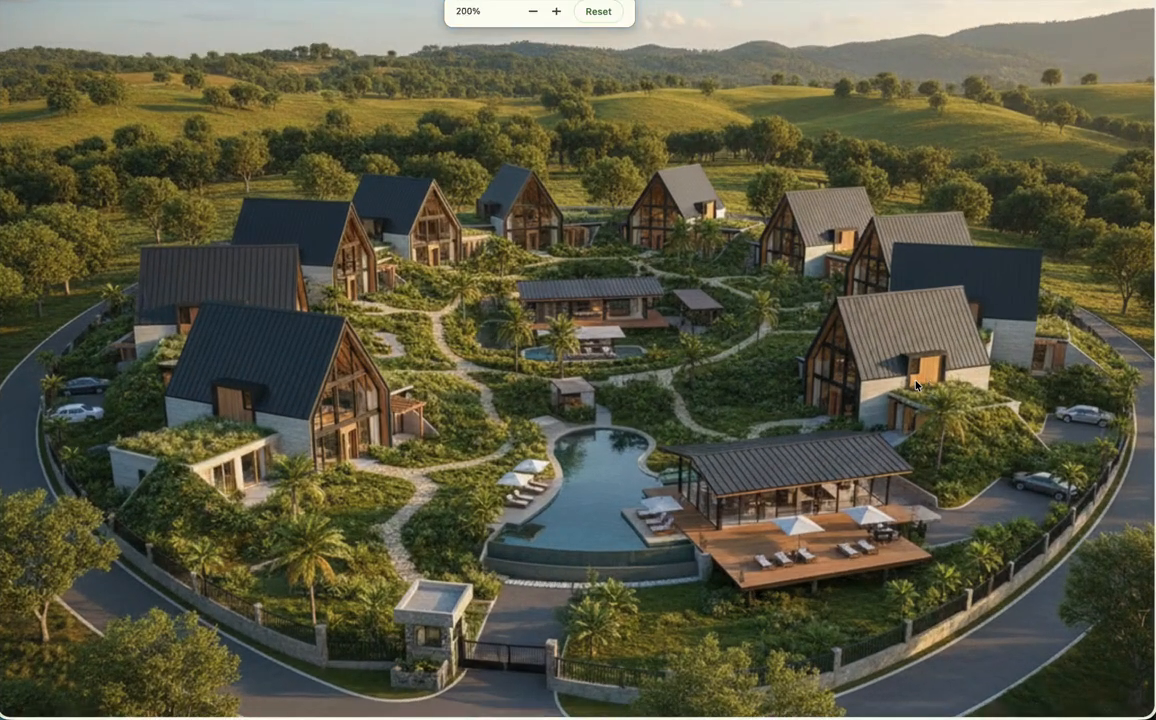